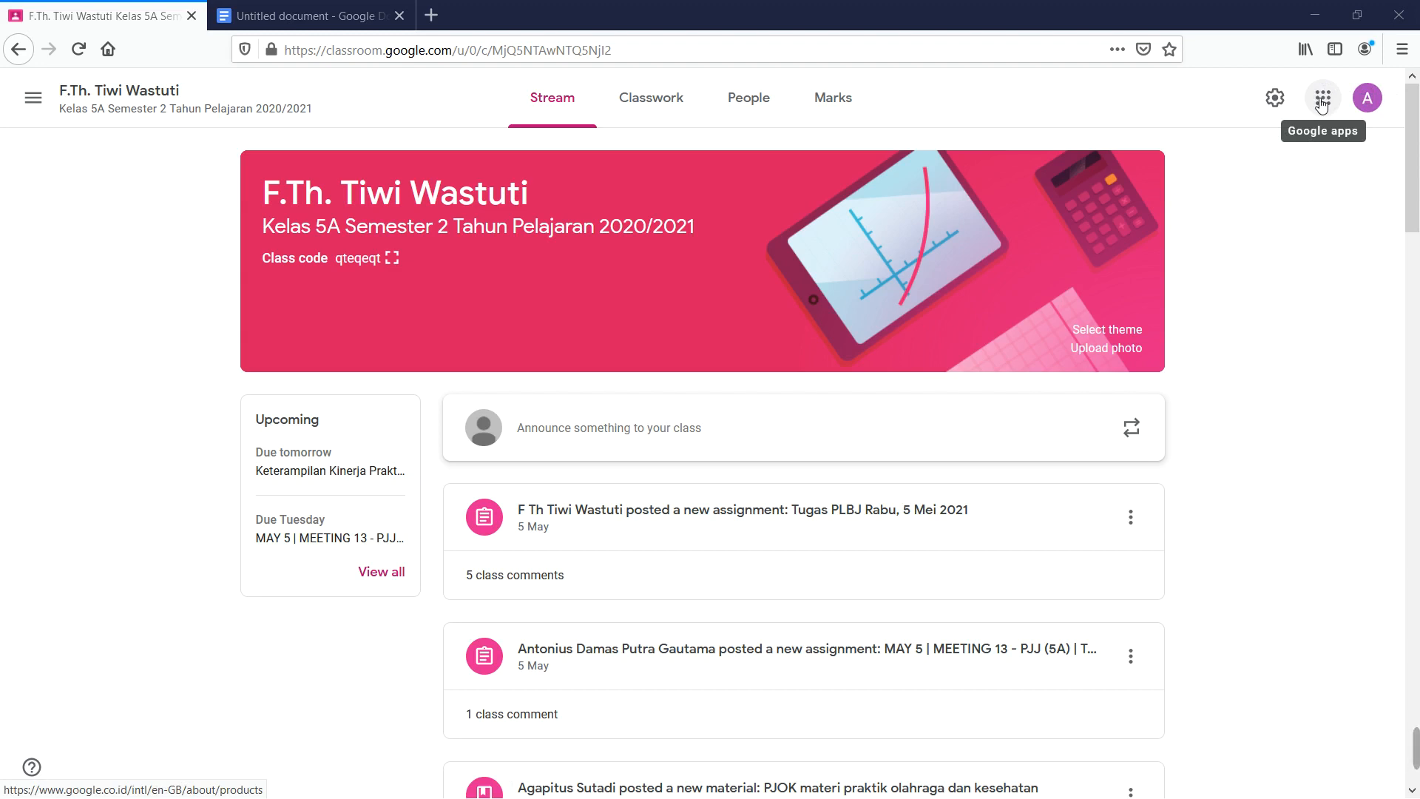
Switch from Google Classroom to Google Docs and create a blank document.
{"action": "left_click", "coordinate": [1322, 106]}
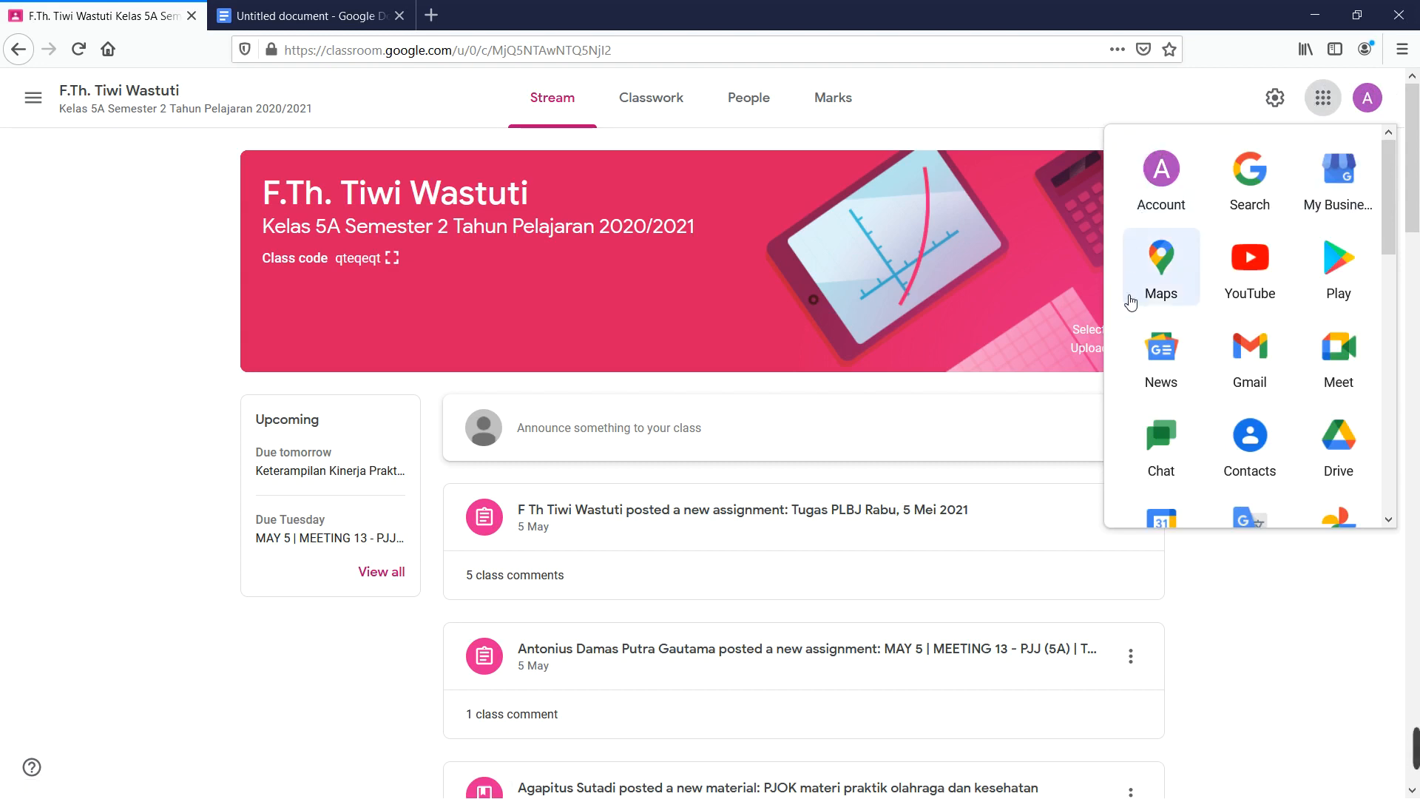
{"action": "scroll", "coordinate": [1298, 237], "scroll_direction": "down", "scroll_amount": 5}
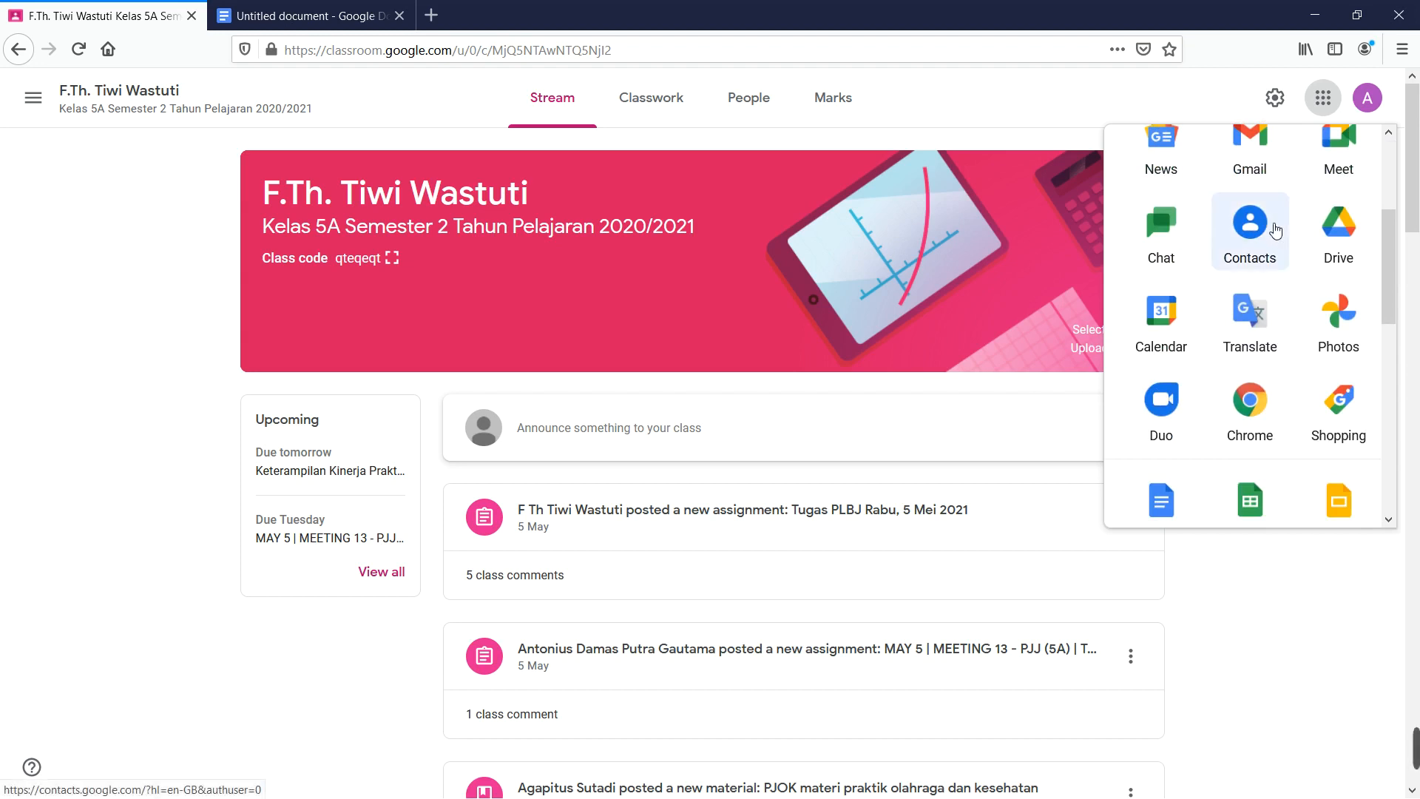
{"action": "scroll", "coordinate": [1272, 229], "scroll_direction": "down", "scroll_amount": 3}
{"action": "scroll", "coordinate": [1271, 230], "scroll_direction": "down", "scroll_amount": 2}
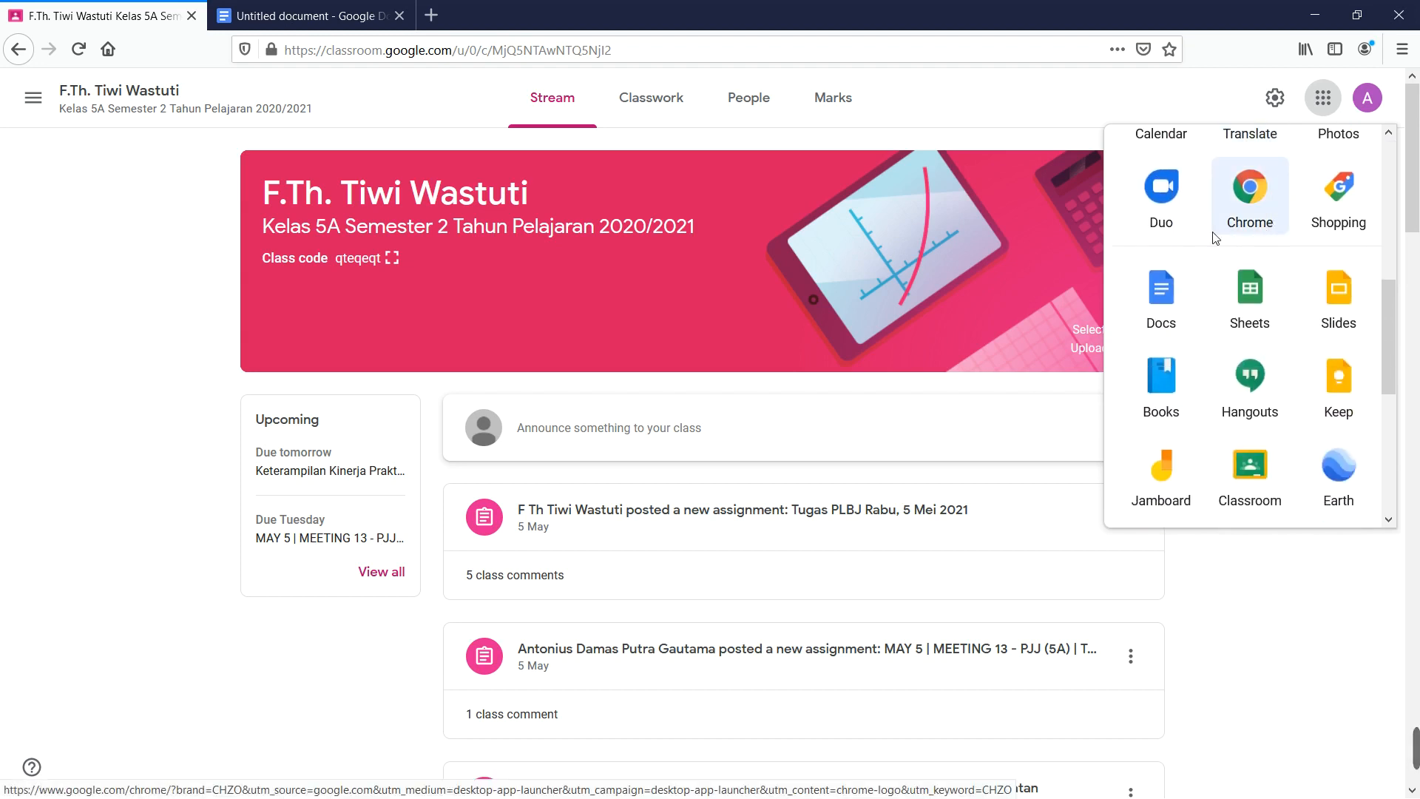
{"action": "left_click", "coordinate": [1161, 296]}
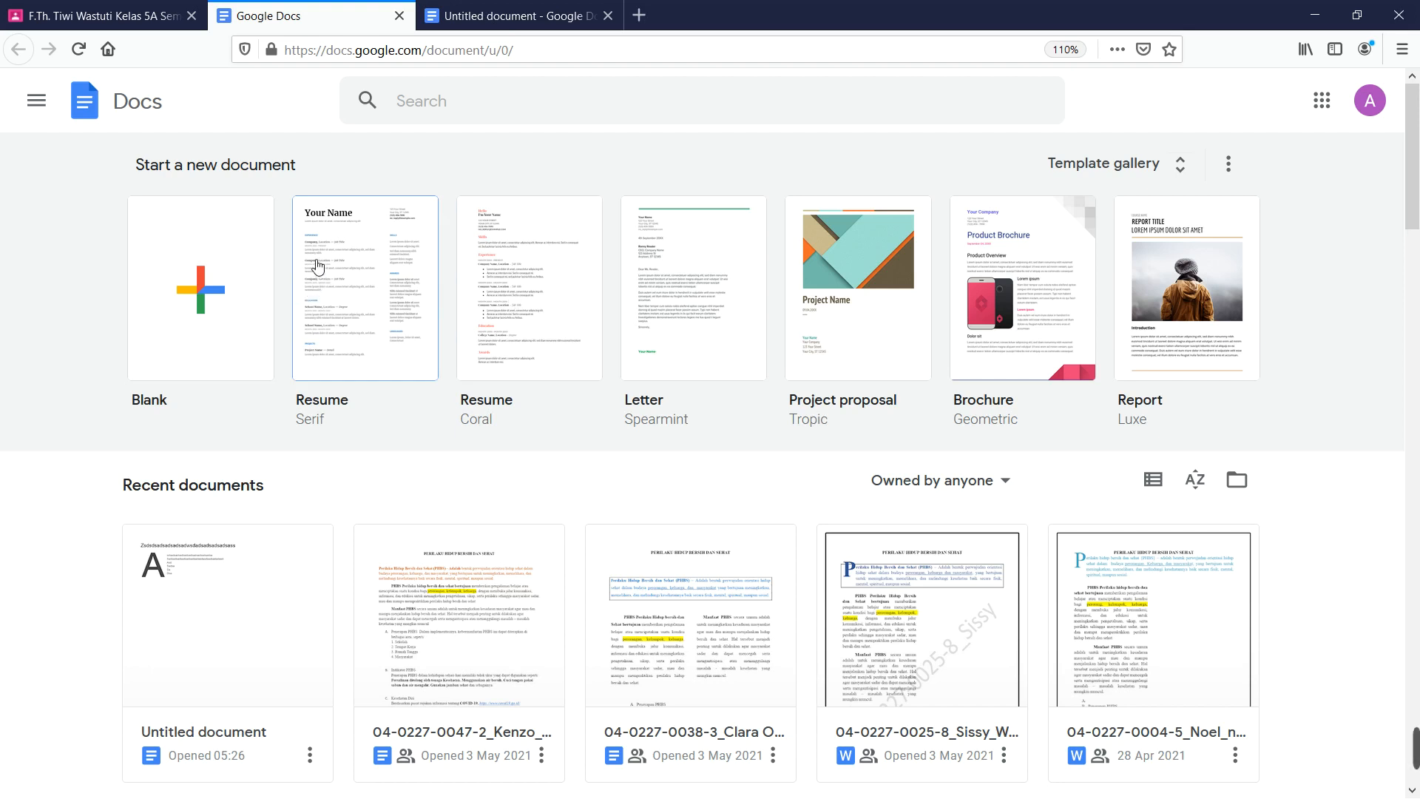
{"action": "left_click", "coordinate": [212, 280]}
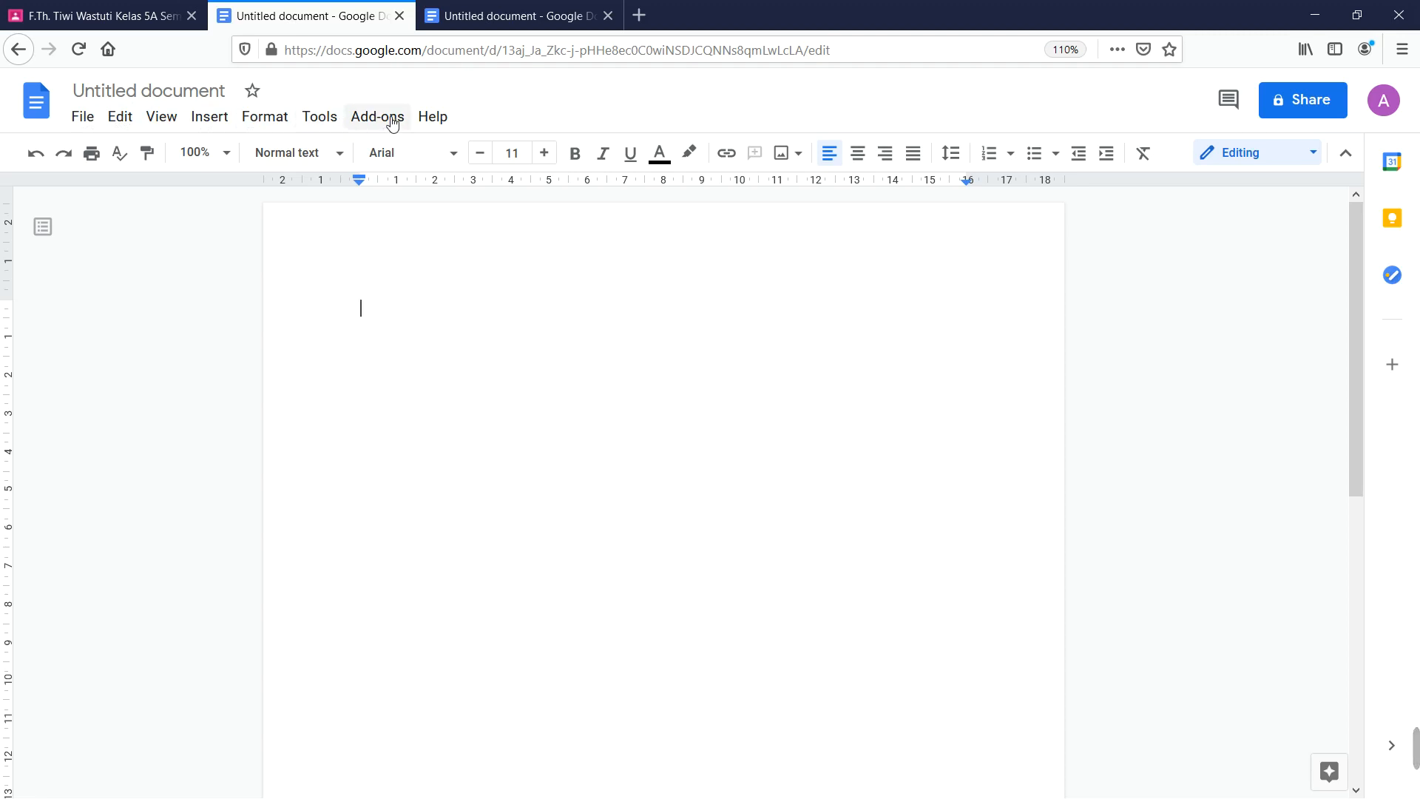
Rename the untitled document as "Praktik_membuat_cerita_" followed by the student's first name and "_5A_99".
{"action": "left_click", "coordinate": [223, 97]}
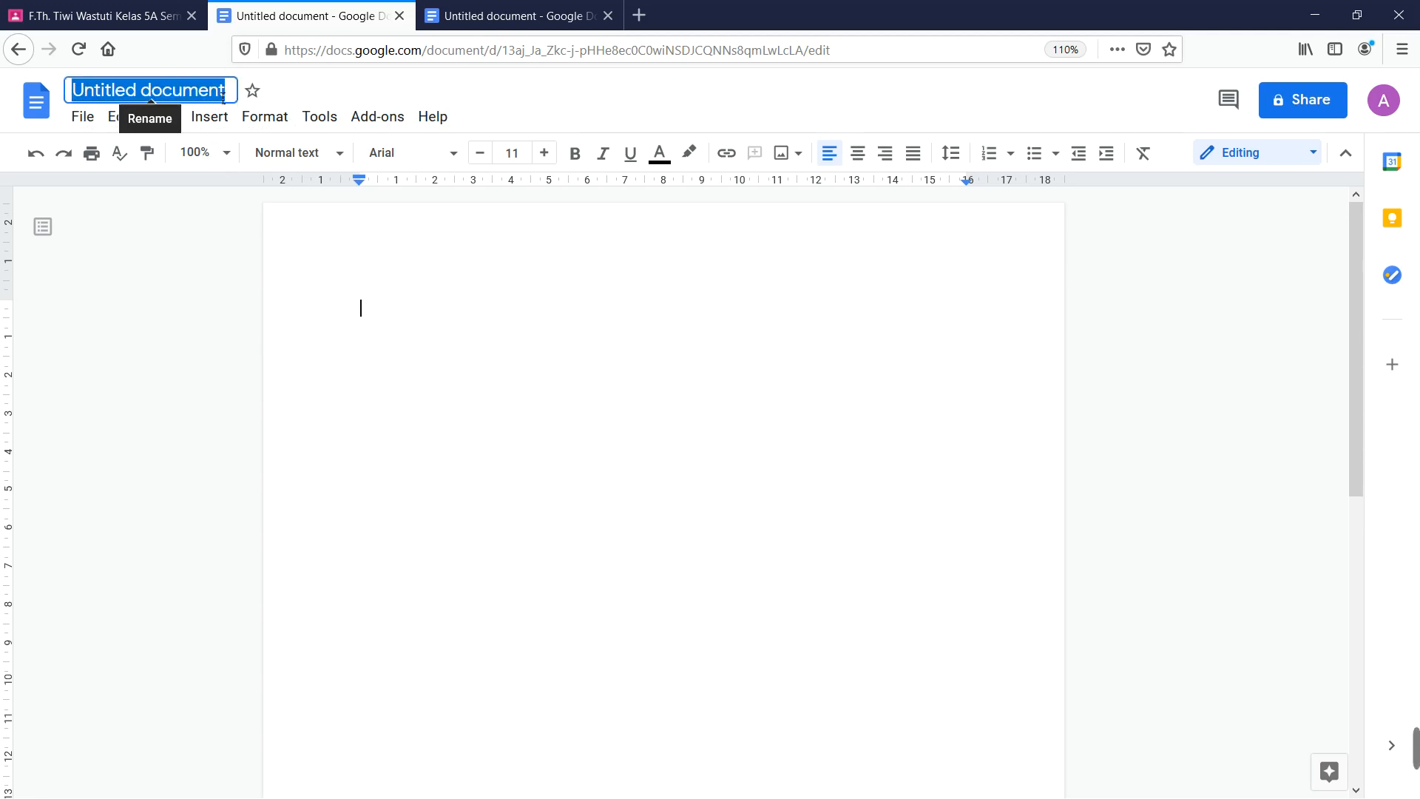
{"action": "key", "text": "BackSpace"}
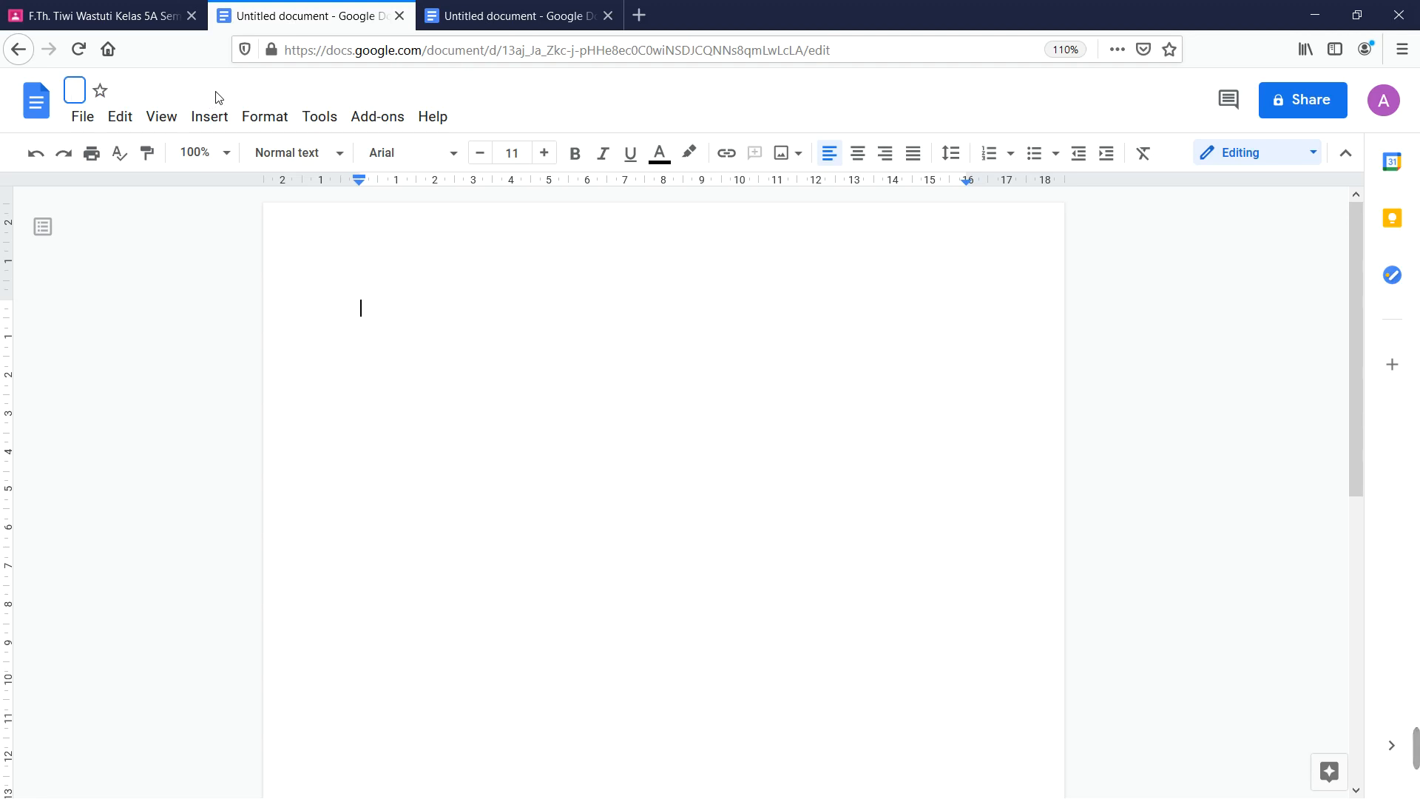
{"action": "type", "text": "Praktik"}
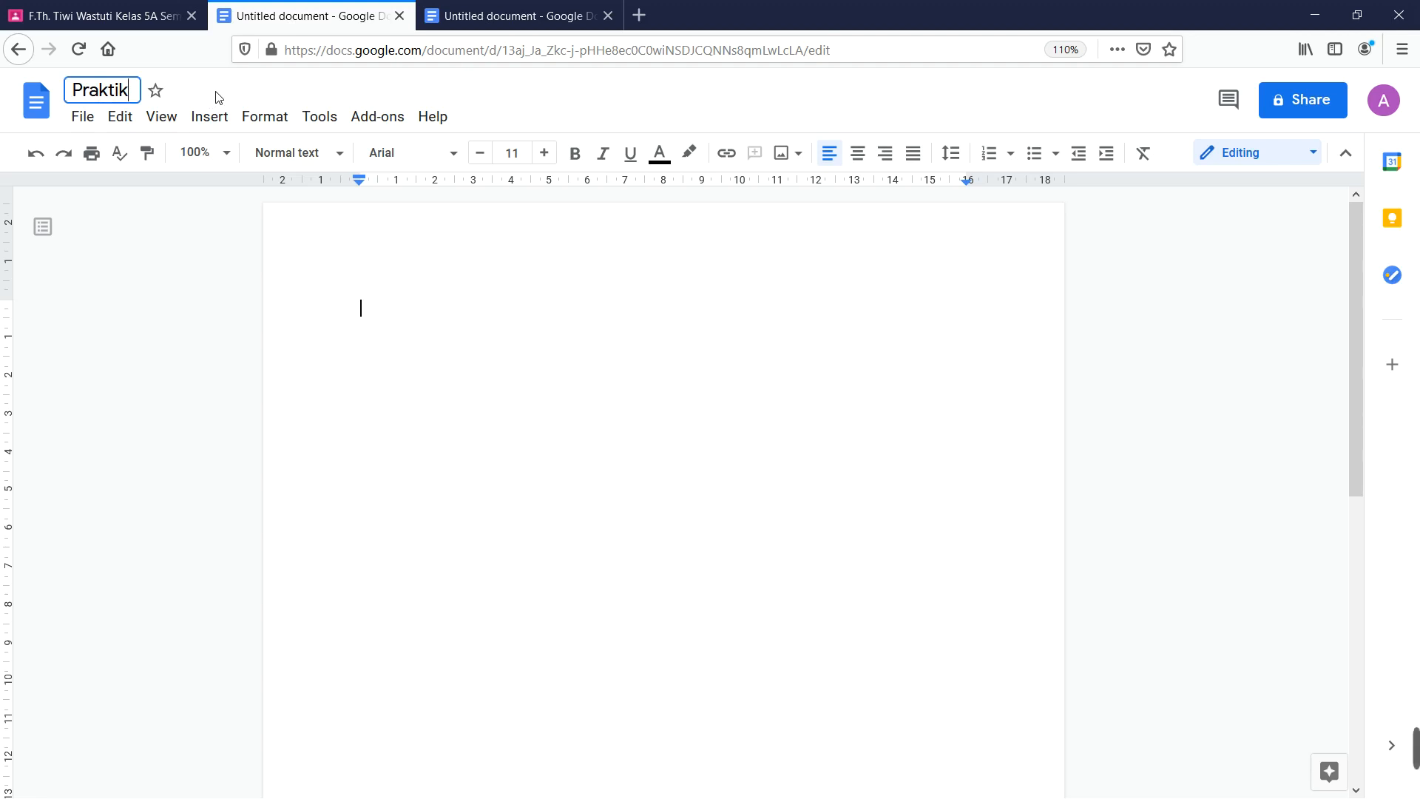
{"action": "type", "text": "_membuat_"}
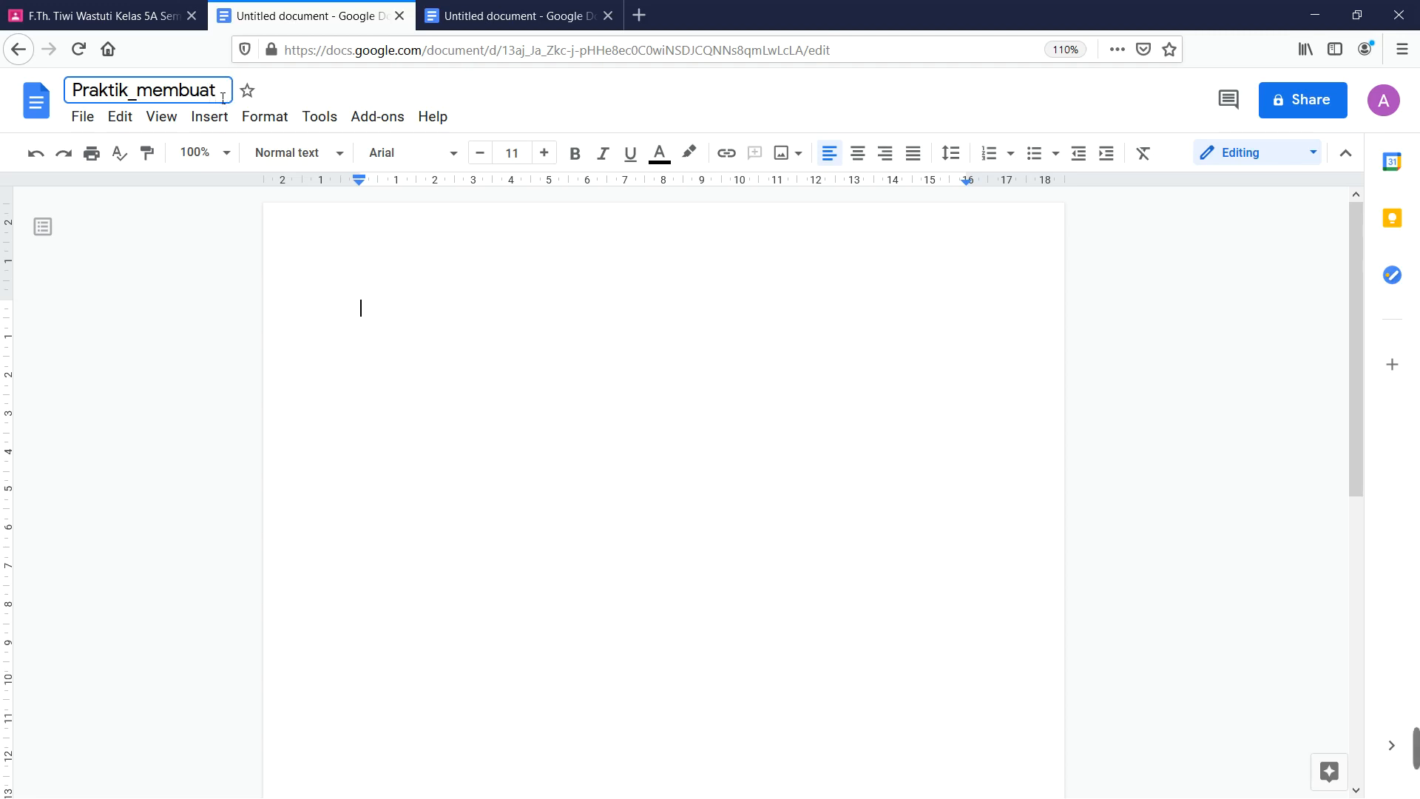
{"action": "type", "text": " cerita_And"}
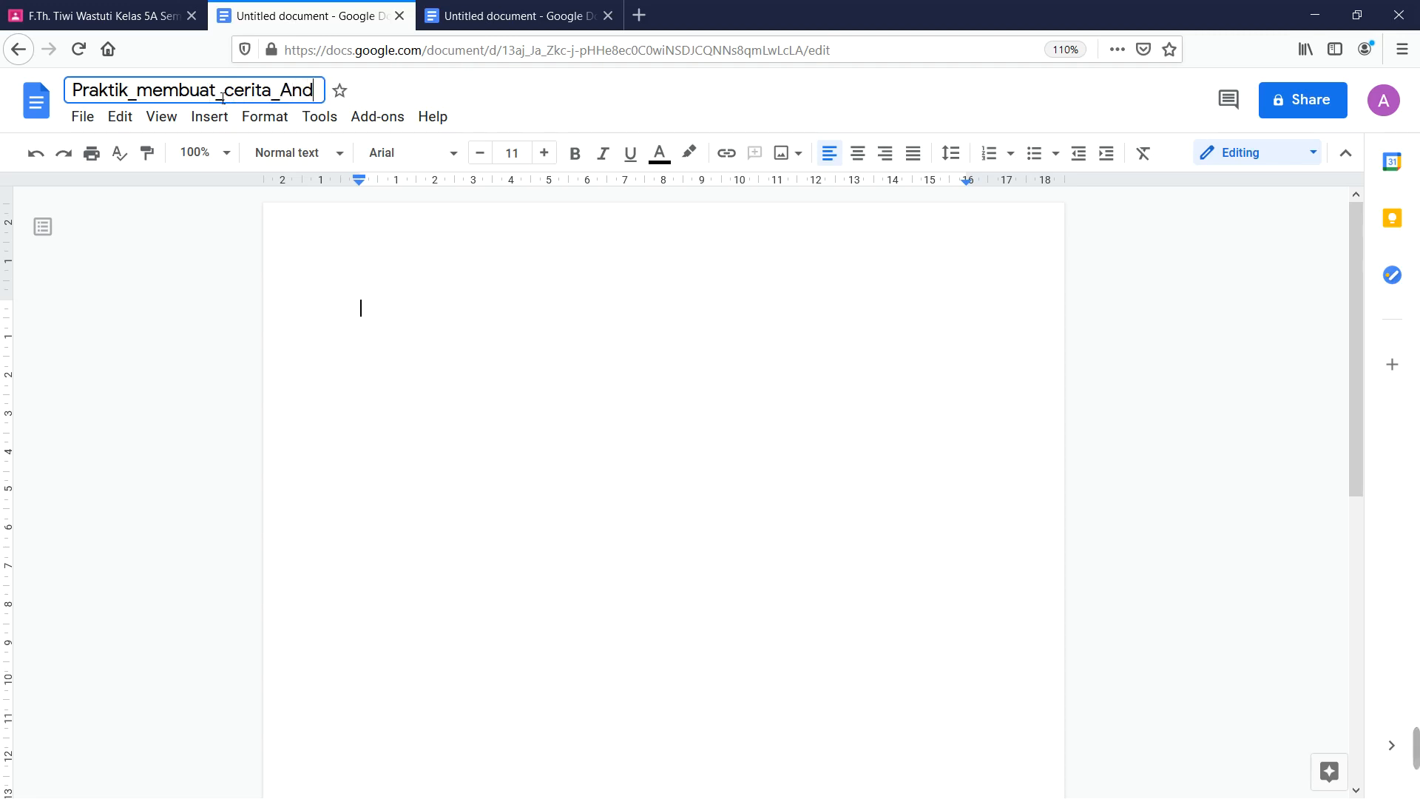
{"action": "type", "text": "reas_"}
{"action": "type", "text": "5a"}
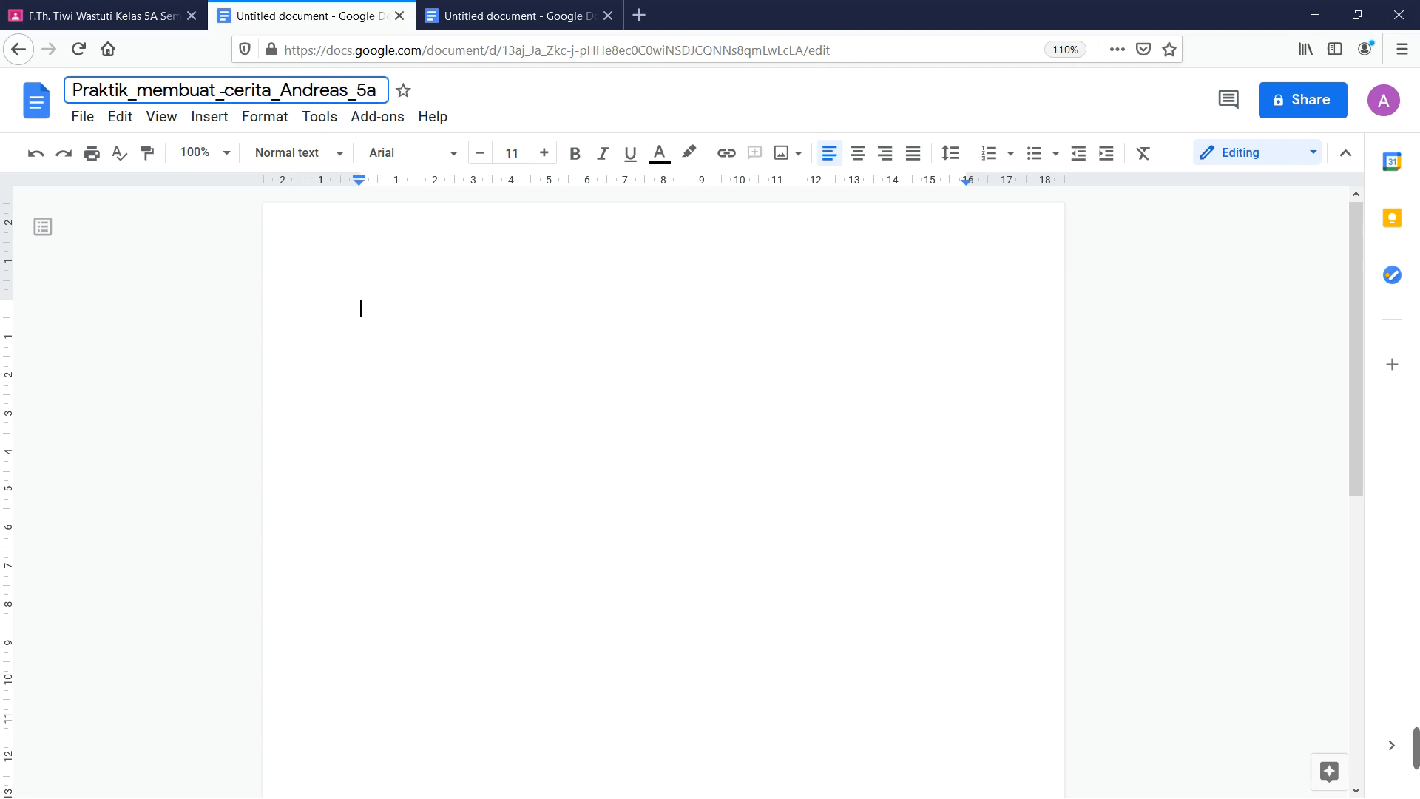
{"action": "key", "text": "BackSpace"}
{"action": "type", "text": "A_99"}
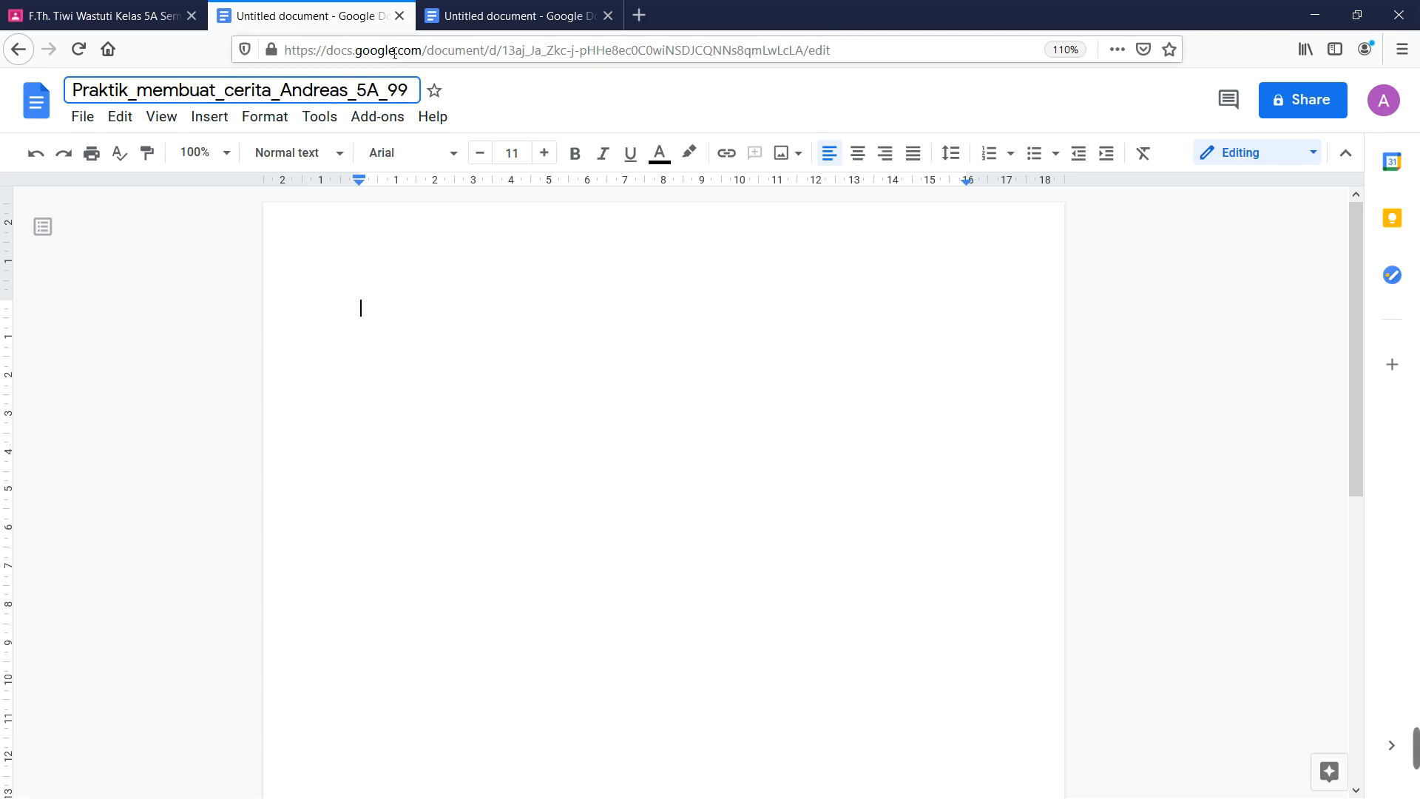
{"action": "left_click", "coordinate": [609, 98]}
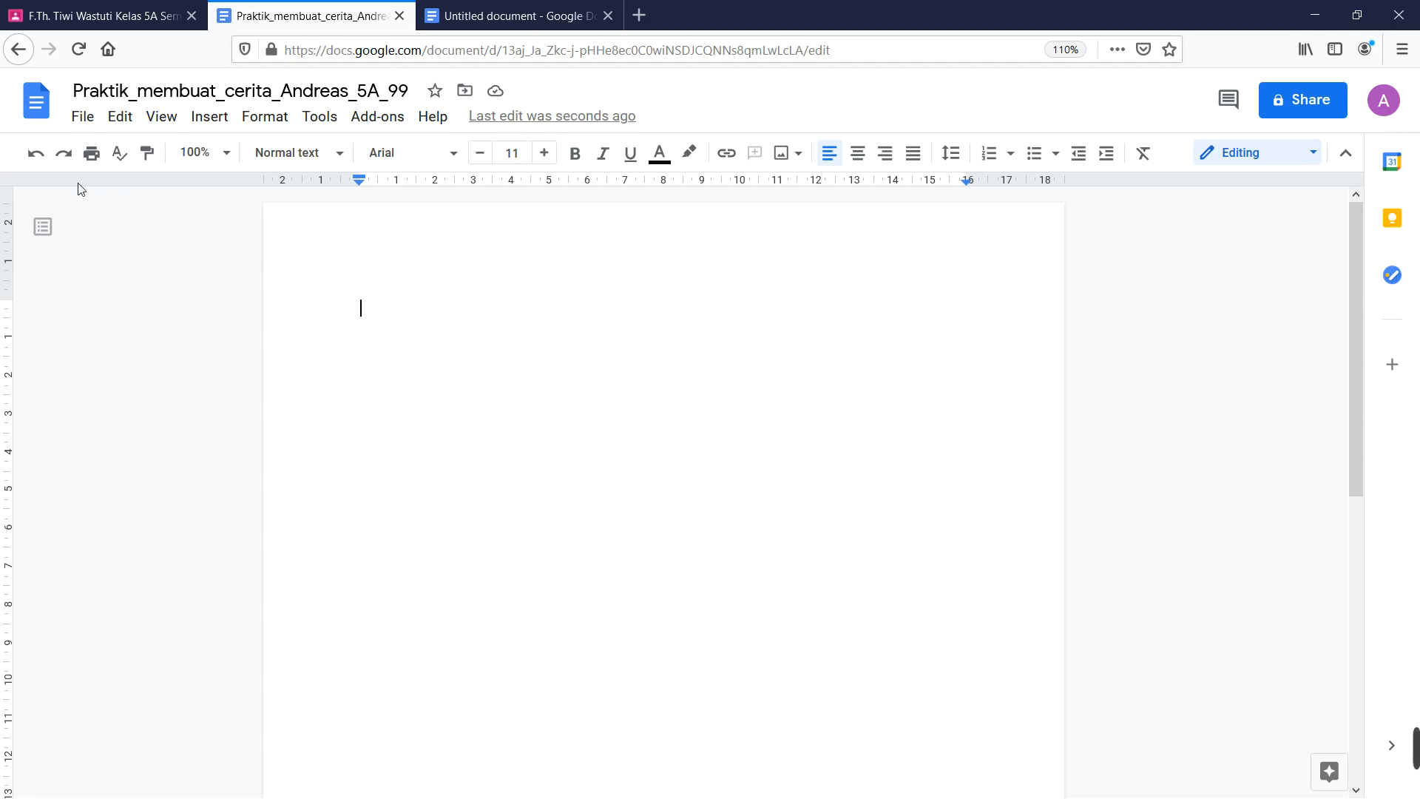
Set the whole document's page orientation to Landscape in the page setup.
{"action": "left_click", "coordinate": [83, 117]}
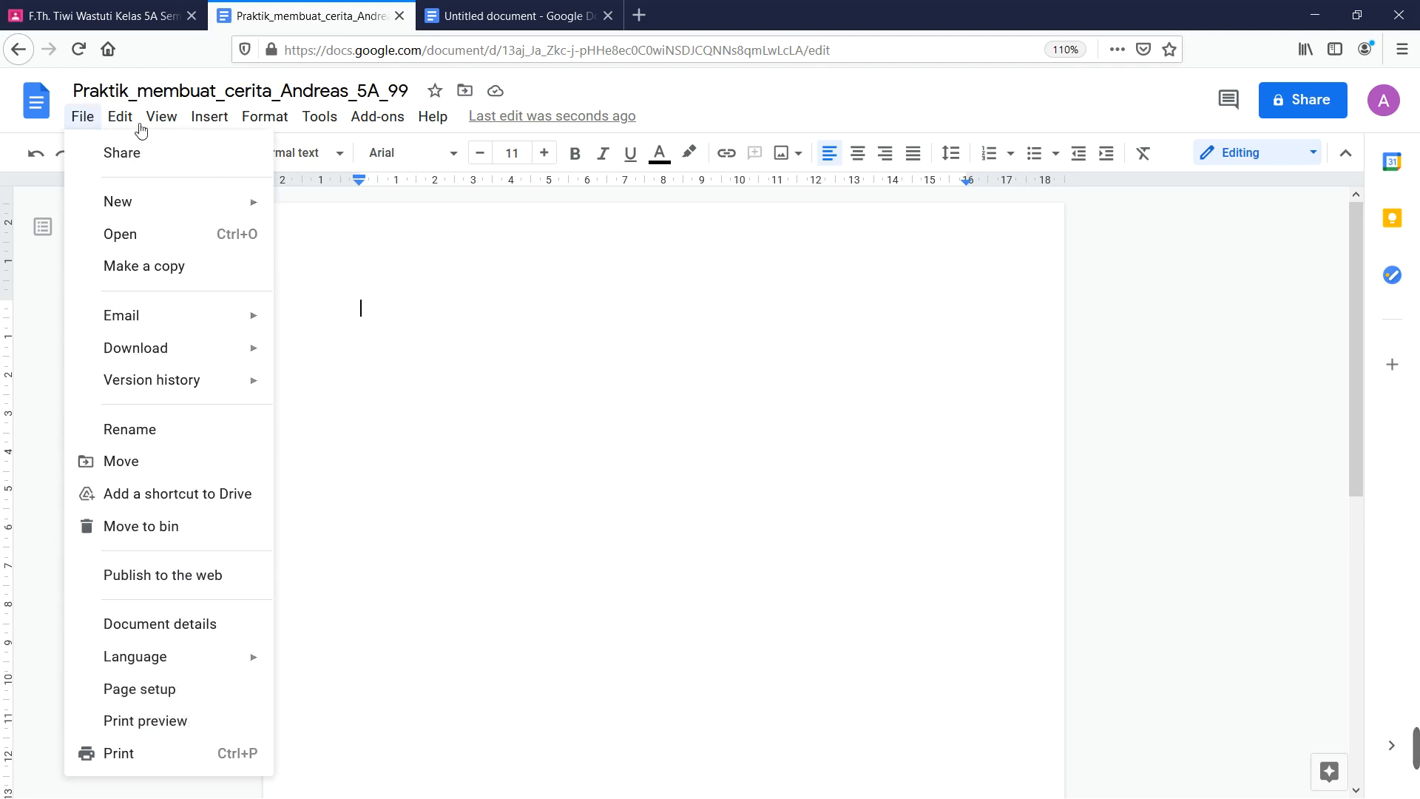
{"action": "mouse_move", "coordinate": [137, 124]}
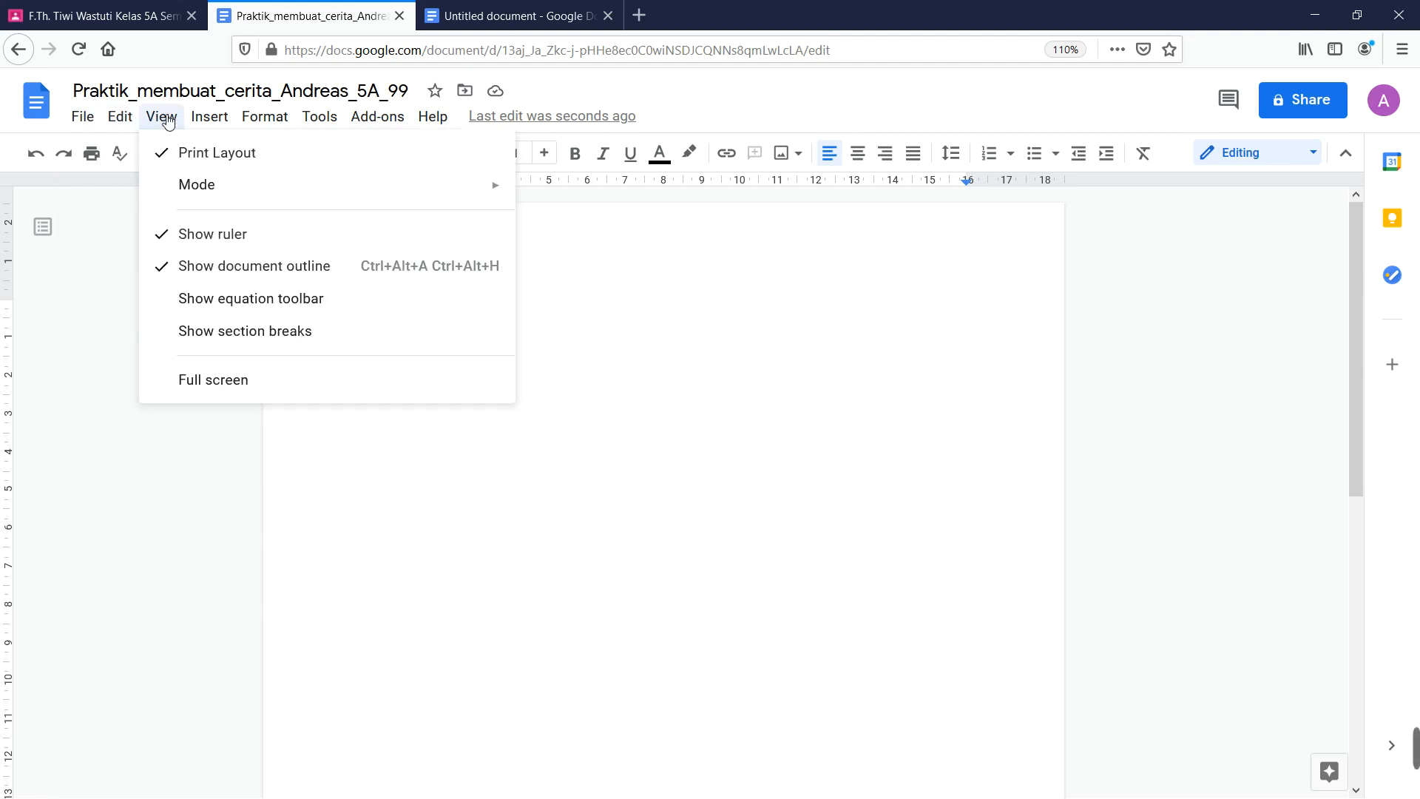
{"action": "mouse_move", "coordinate": [202, 123]}
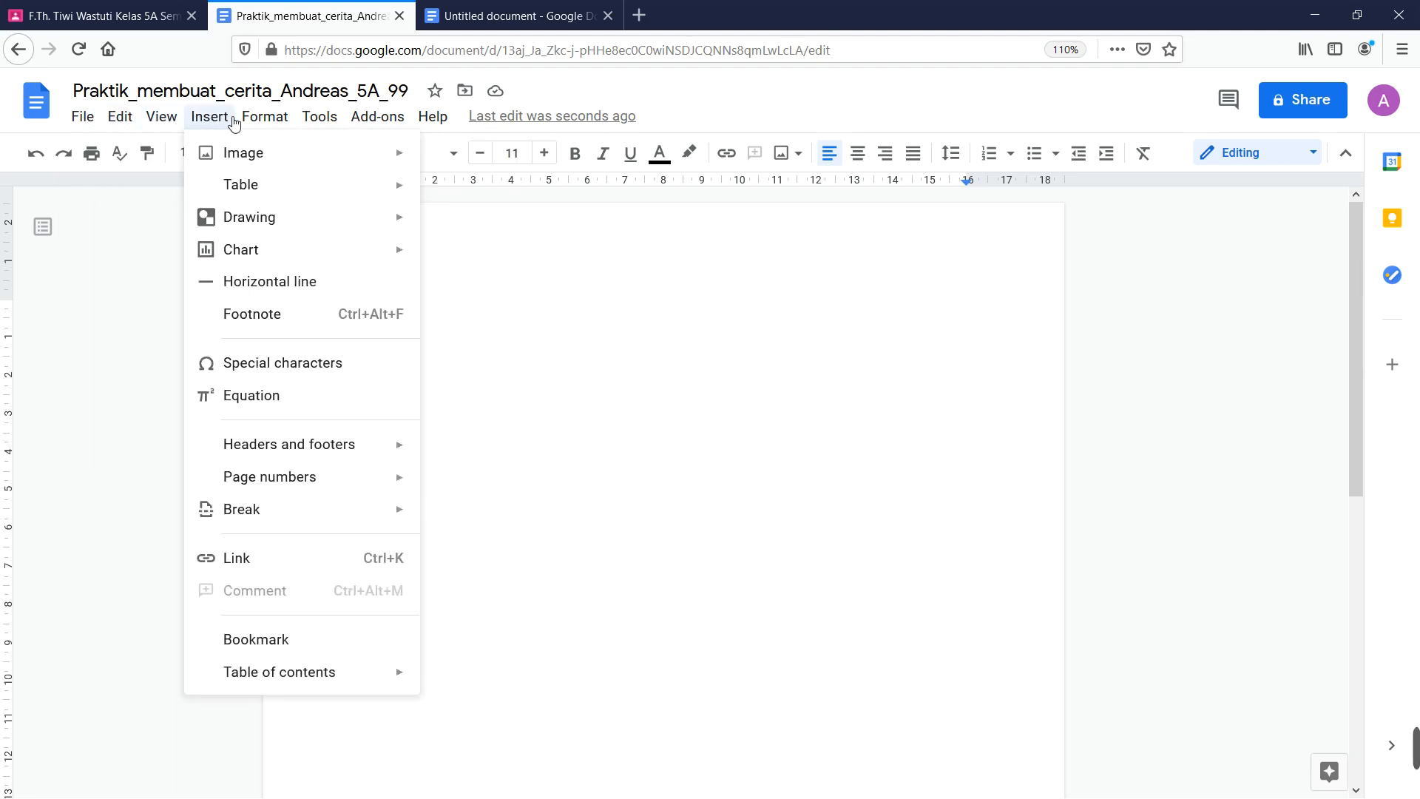
{"action": "mouse_move", "coordinate": [251, 128]}
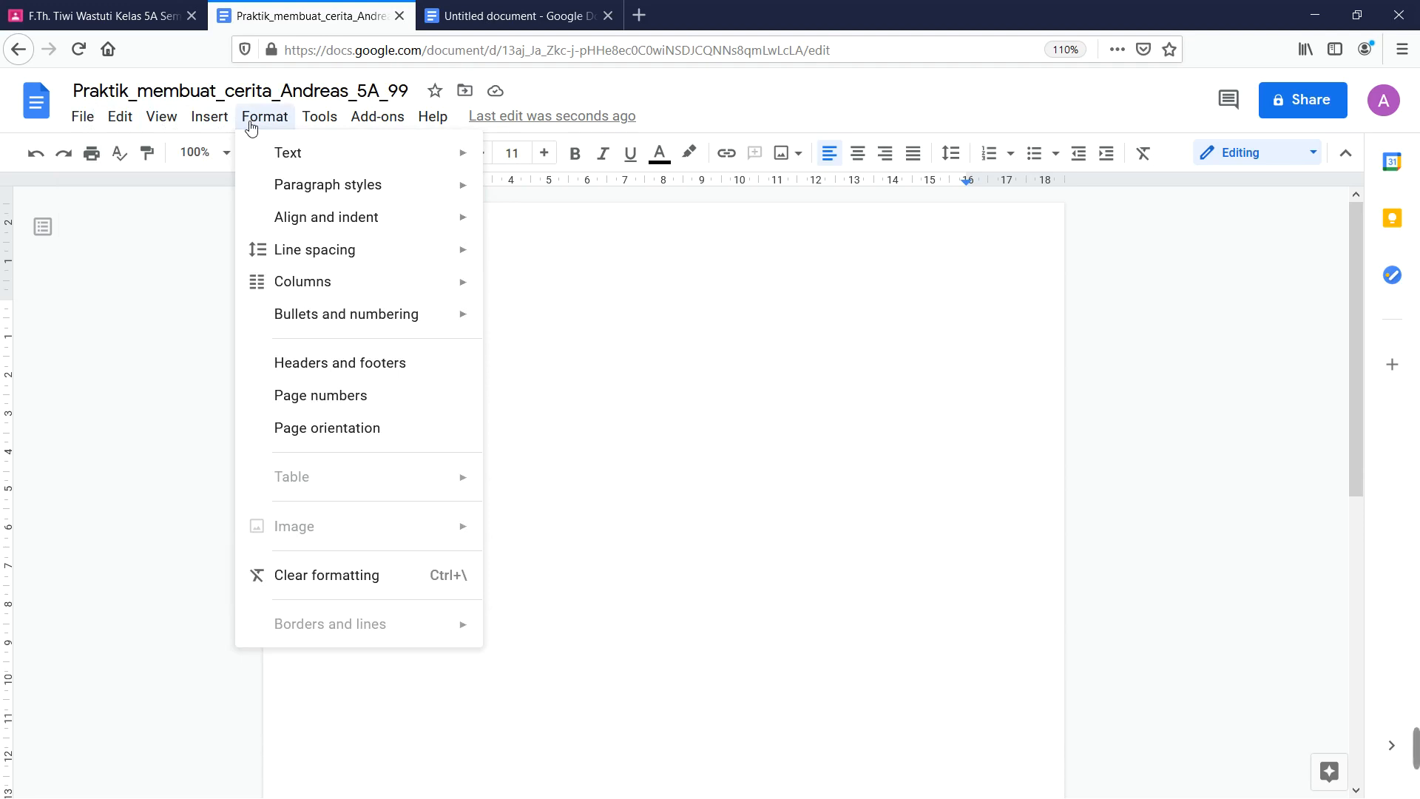
{"action": "mouse_move", "coordinate": [80, 120]}
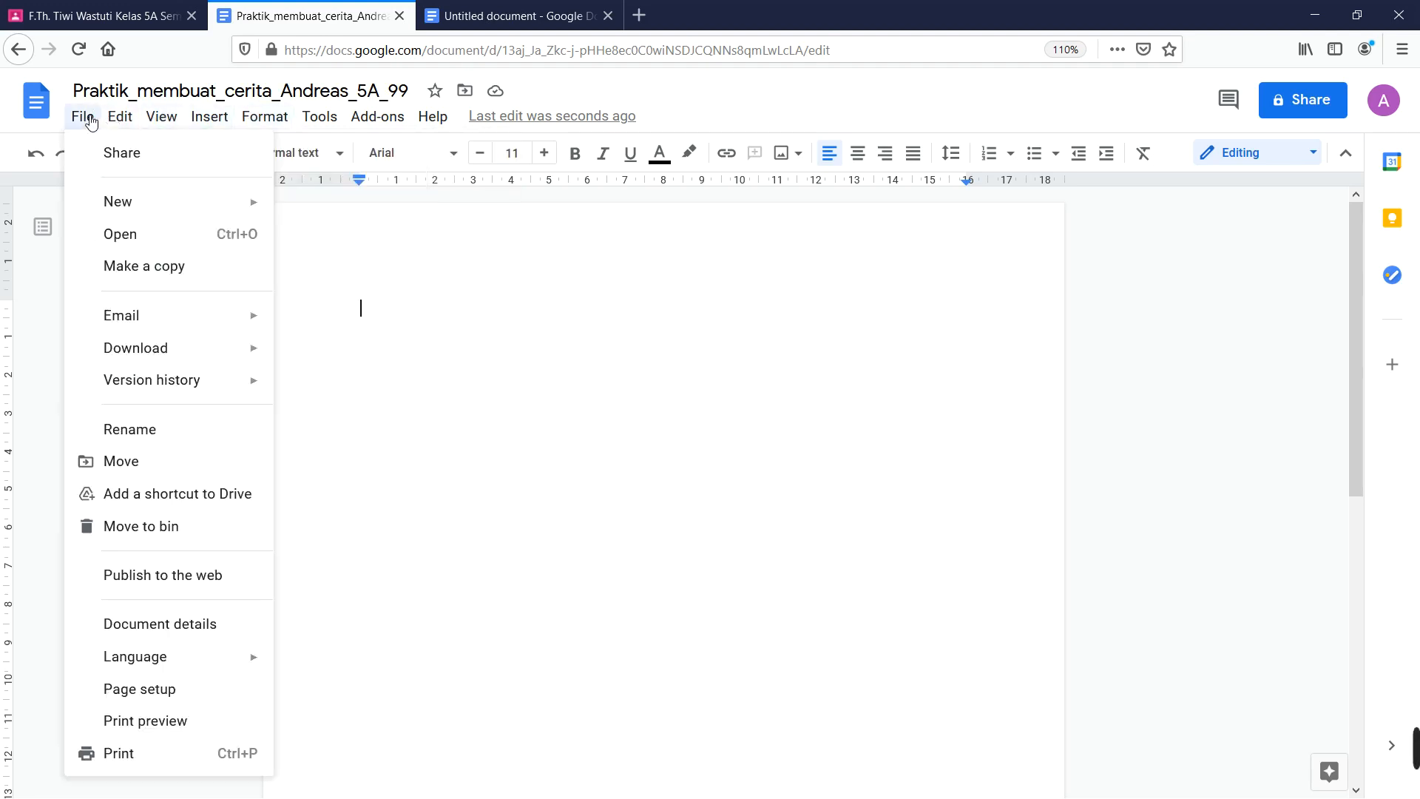
{"action": "left_click", "coordinate": [160, 699]}
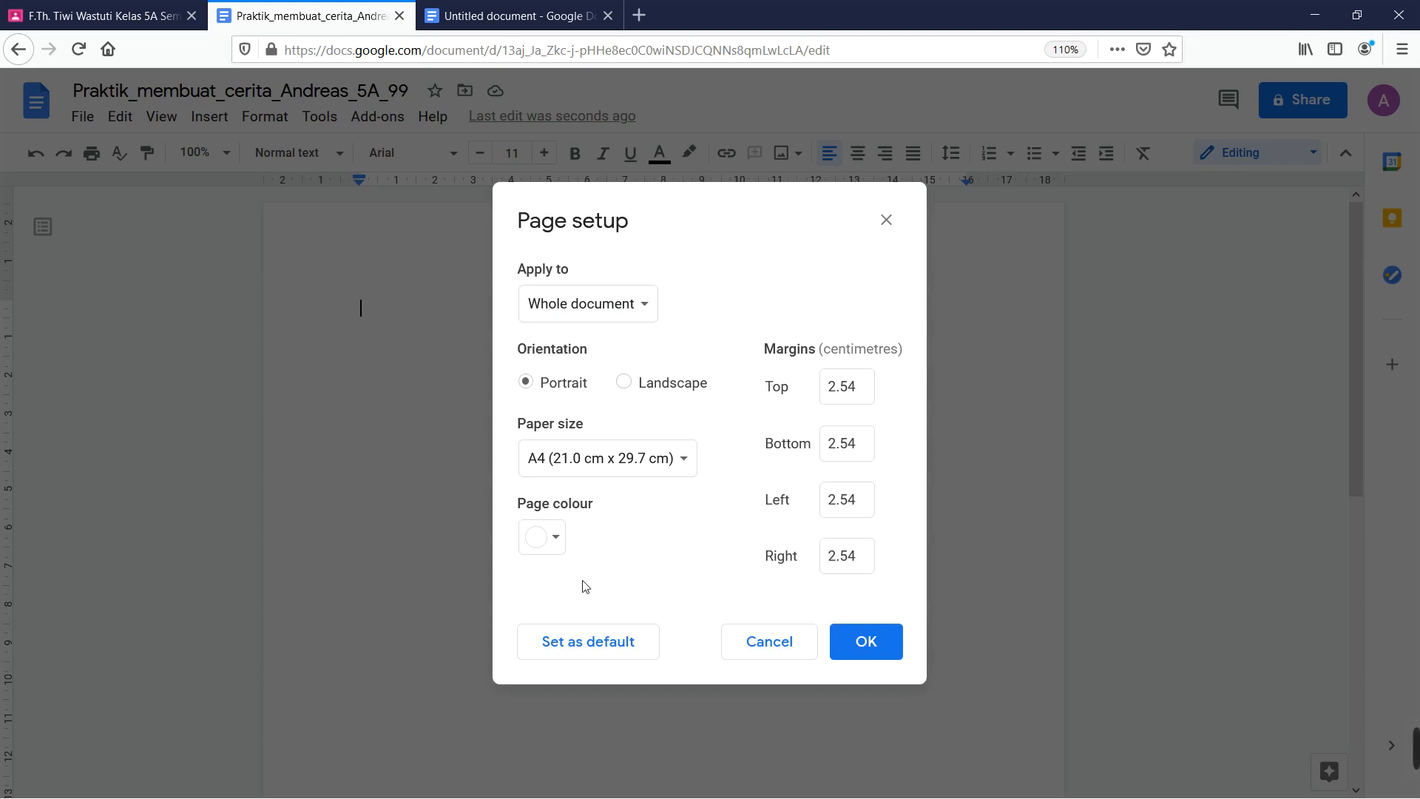
{"action": "left_click", "coordinate": [652, 458]}
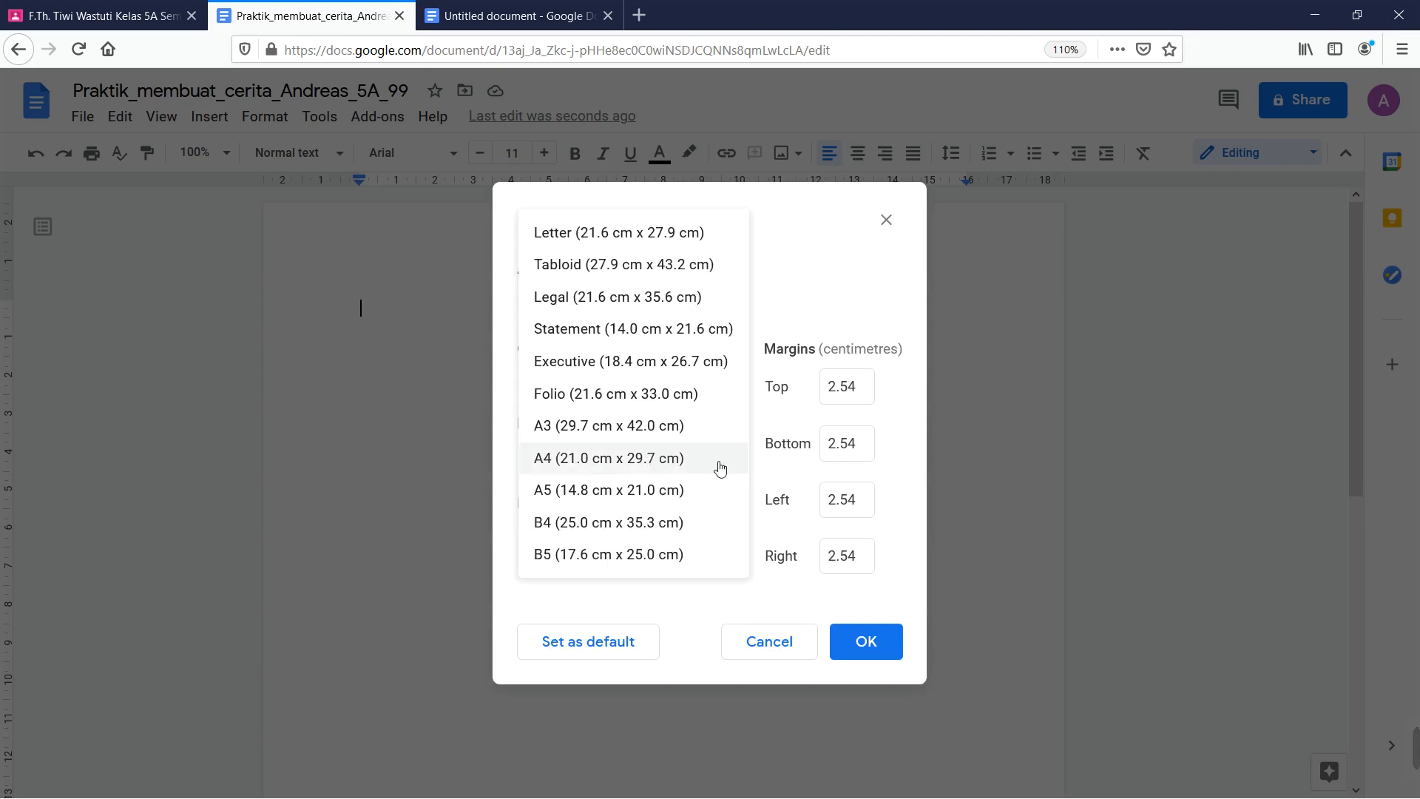
{"action": "left_click", "coordinate": [692, 603]}
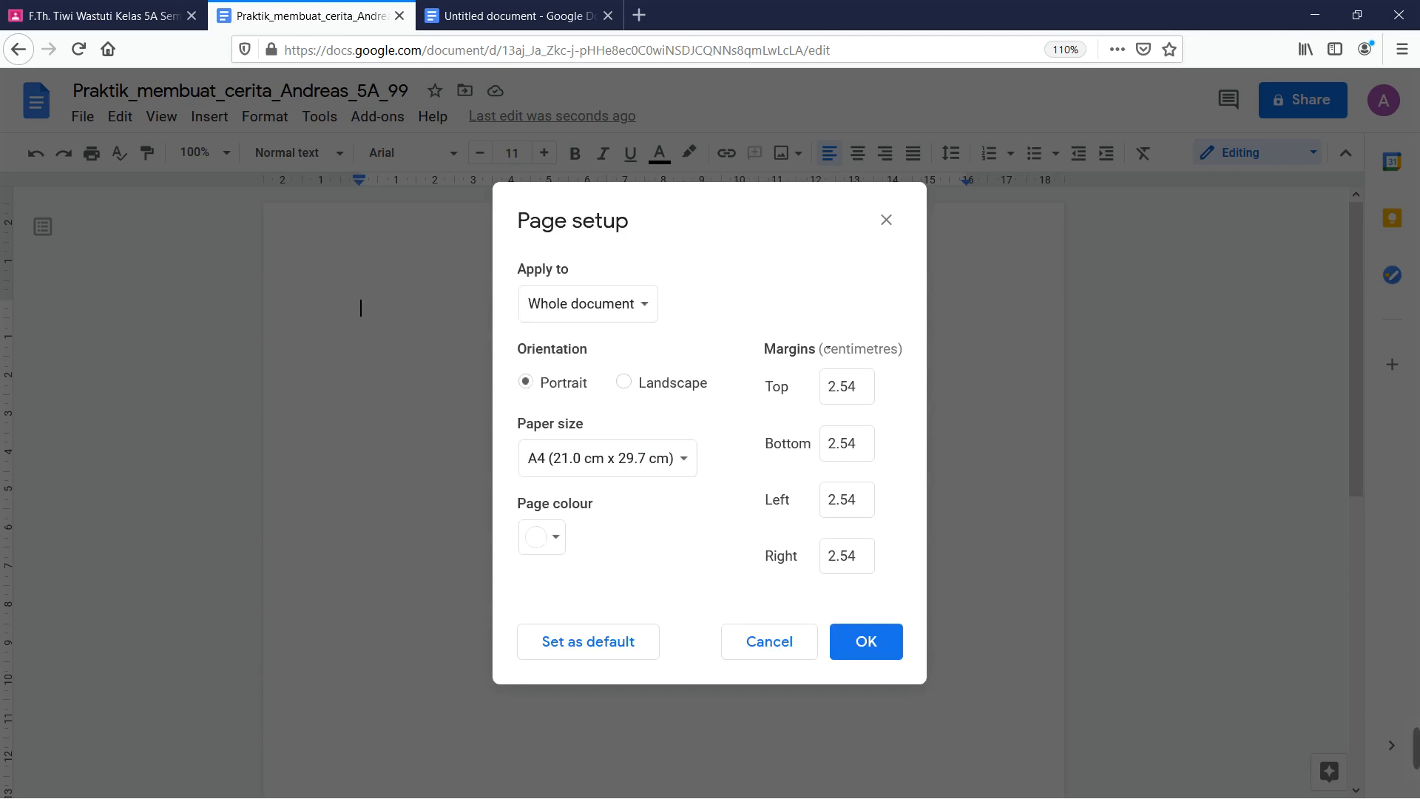
{"action": "left_click", "coordinate": [634, 383]}
{"action": "left_click", "coordinate": [867, 642]}
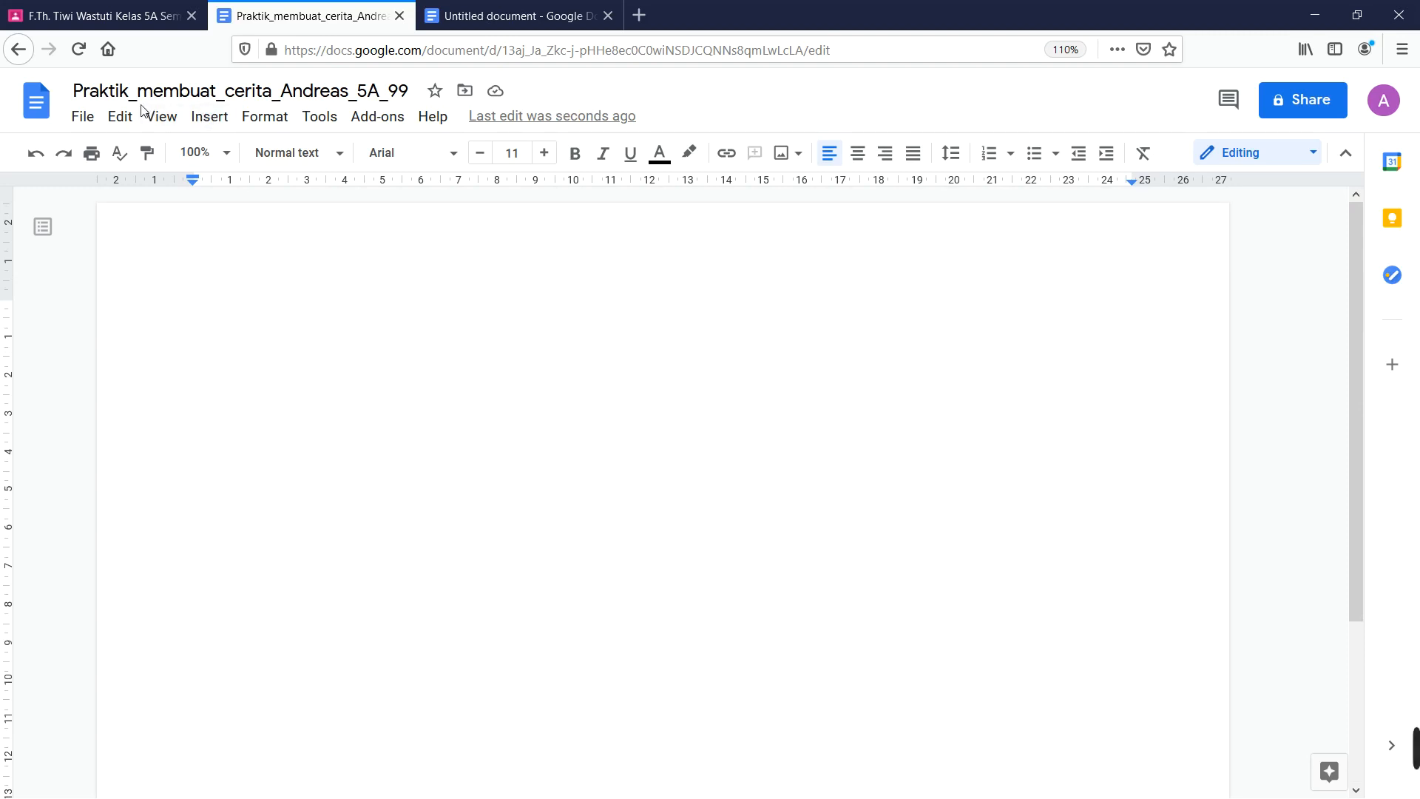
Set the whole document's page orientation to Portrait and look over the page from top to bottom.
{"action": "left_click", "coordinate": [82, 117]}
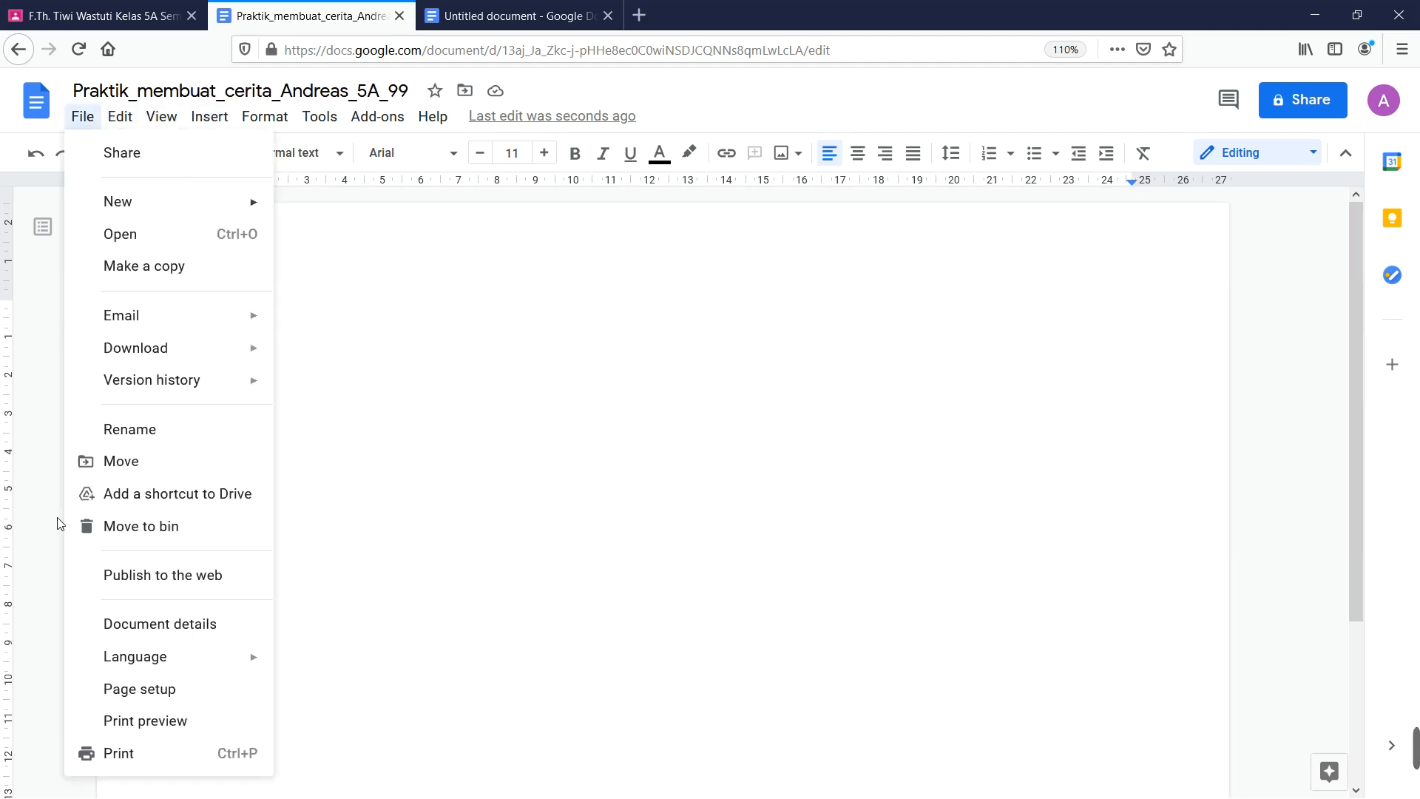
{"action": "left_click", "coordinate": [187, 689]}
{"action": "left_click", "coordinate": [526, 382]}
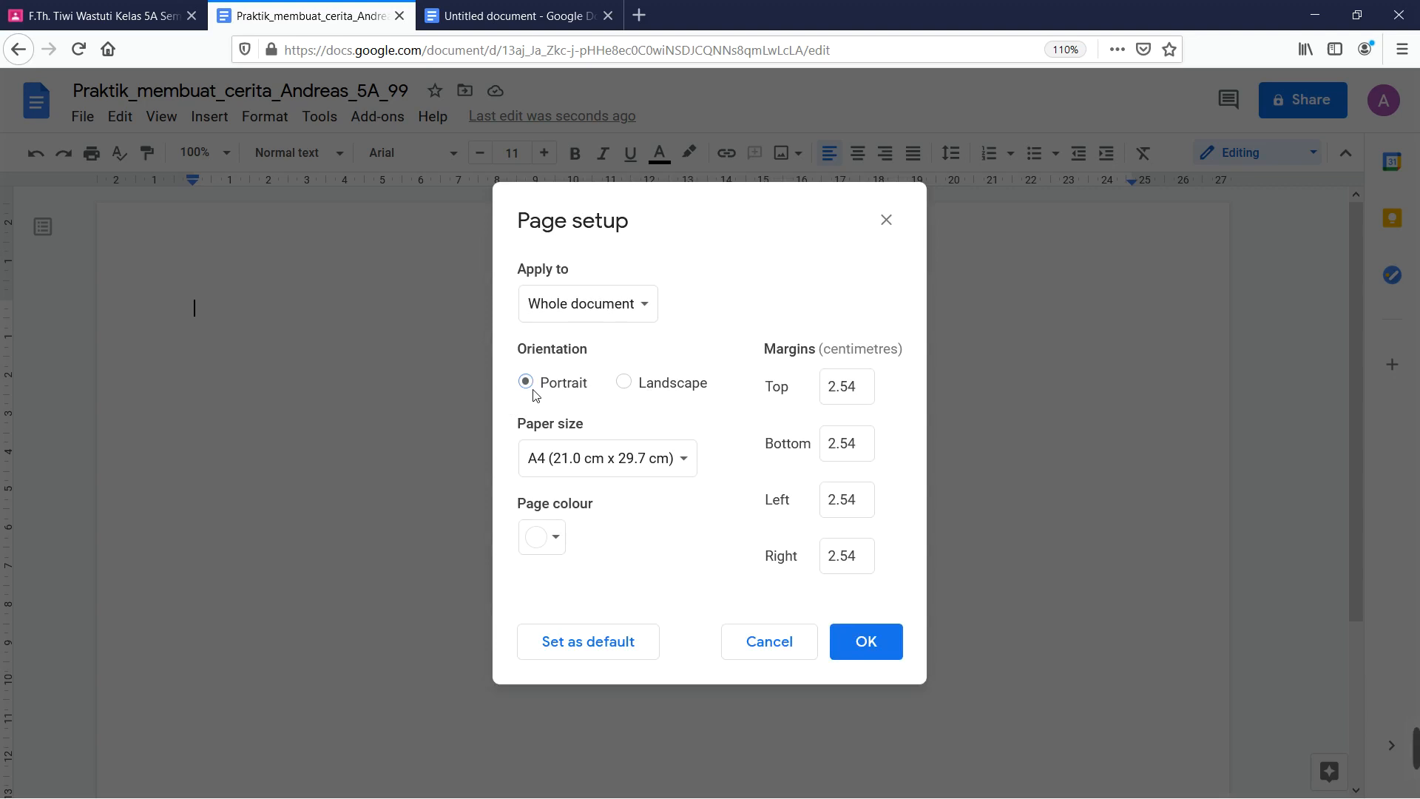
{"action": "left_click", "coordinate": [888, 649]}
{"action": "scroll", "coordinate": [334, 320], "scroll_direction": "down", "scroll_amount": 6}
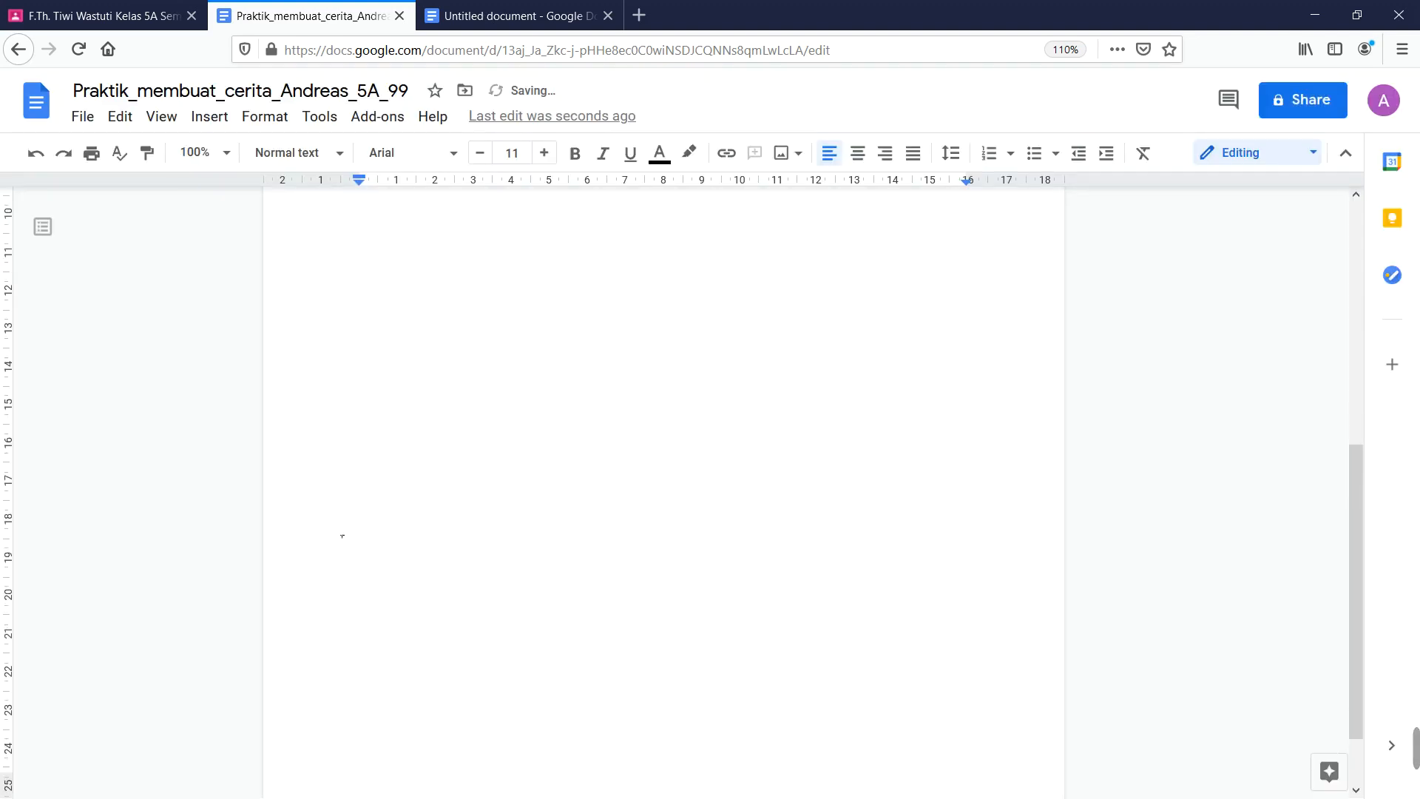
{"action": "scroll", "coordinate": [343, 574], "scroll_direction": "up", "scroll_amount": 6}
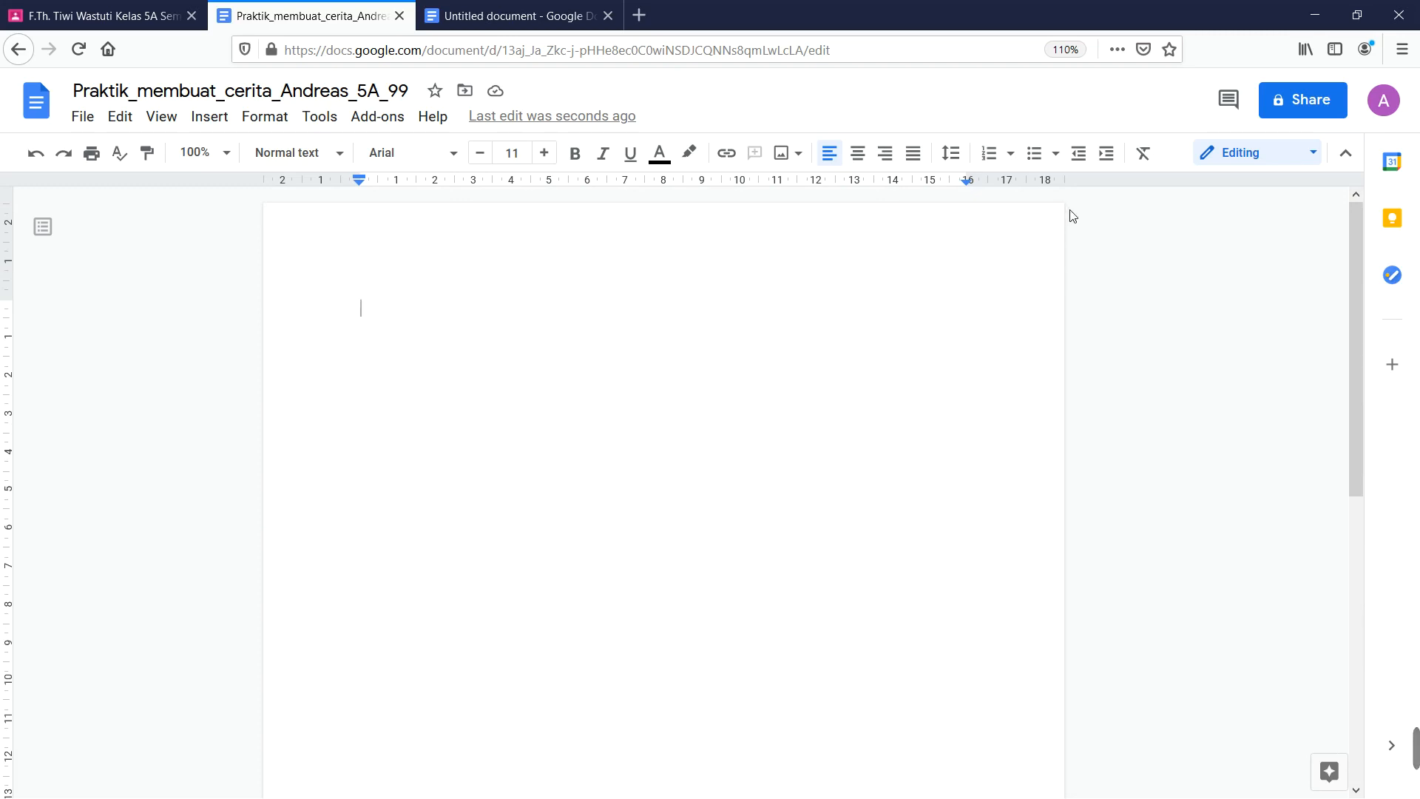
{"action": "scroll", "coordinate": [248, 228], "scroll_direction": "down", "scroll_amount": 5}
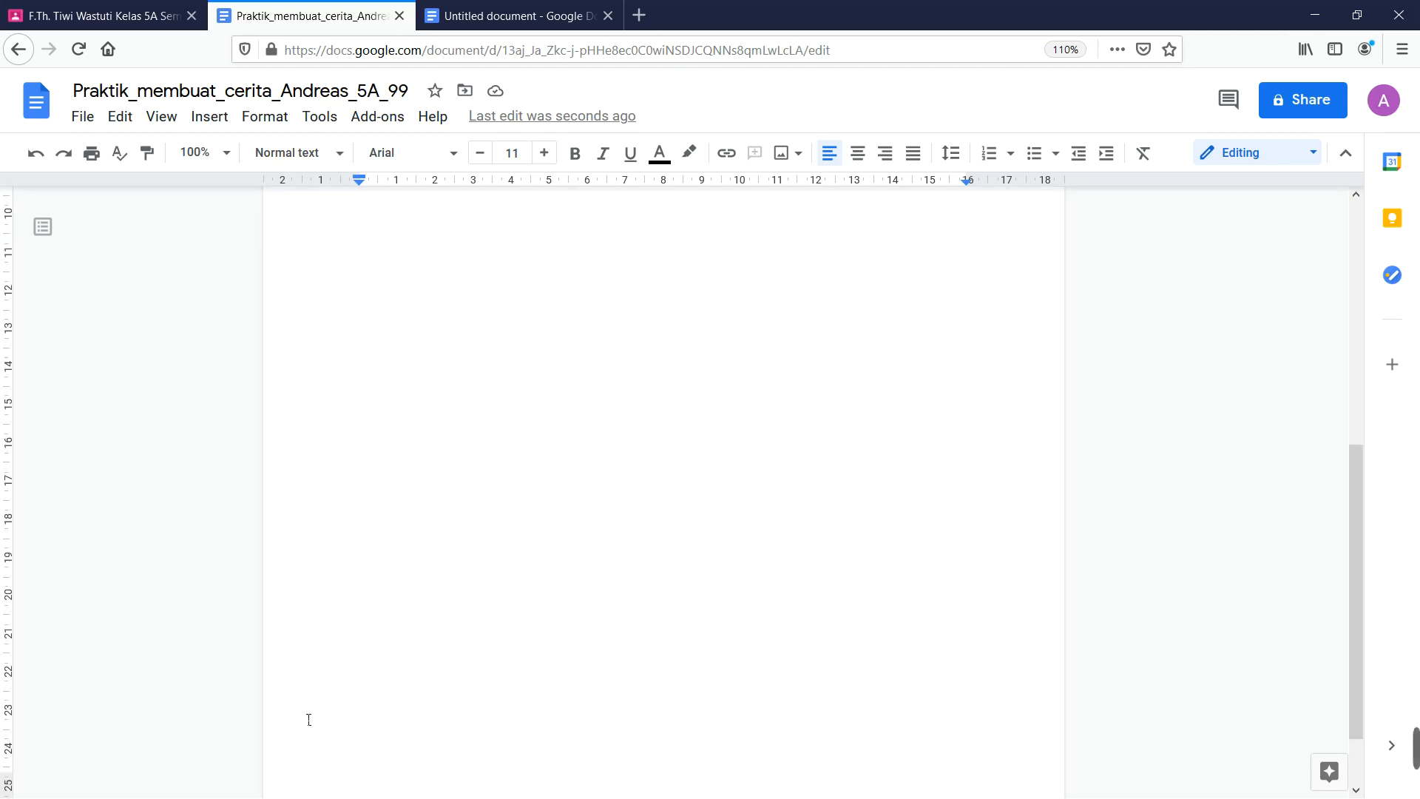
{"action": "scroll", "coordinate": [303, 740], "scroll_direction": "up", "scroll_amount": 5}
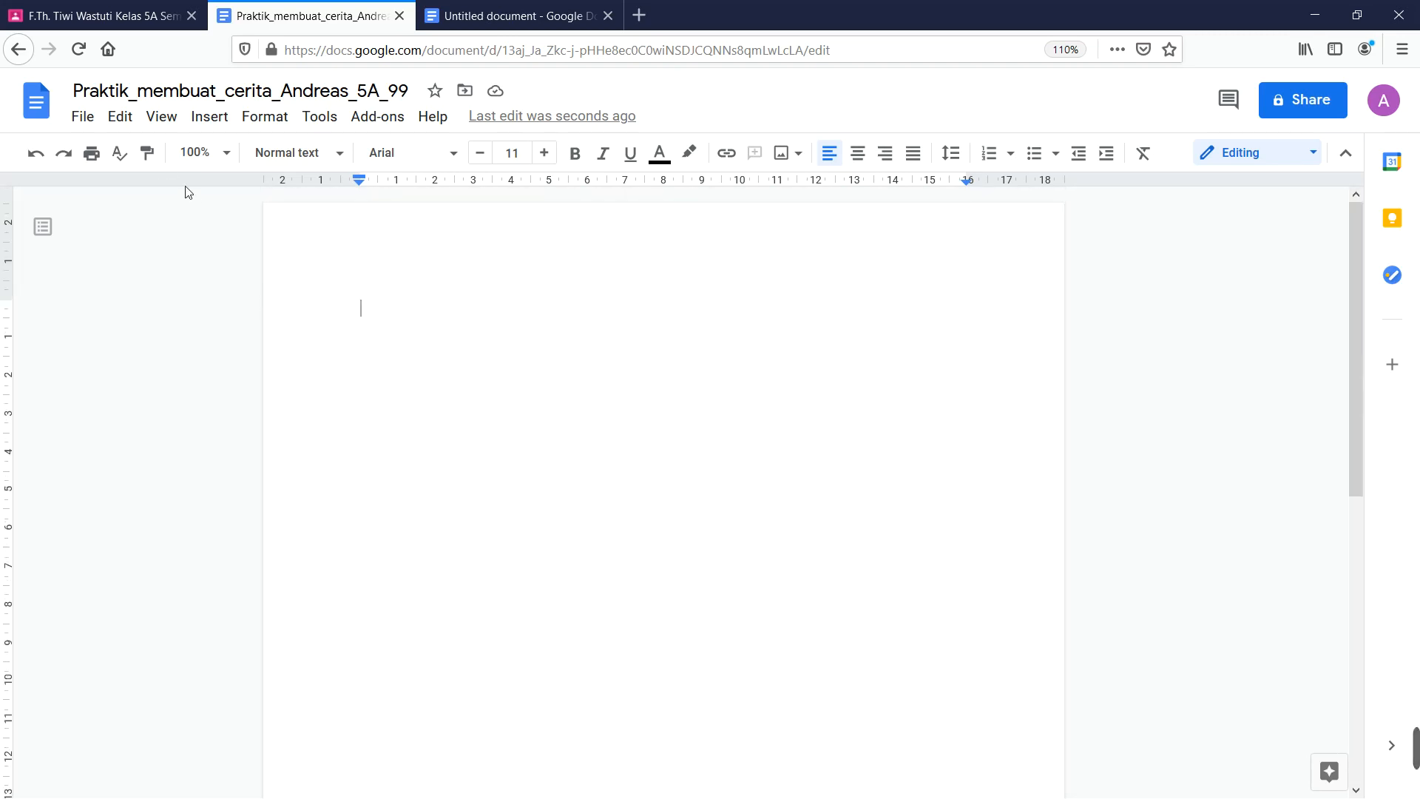
Change the page orientation of the whole document to Landscape and check the page layout.
{"action": "left_click", "coordinate": [82, 117]}
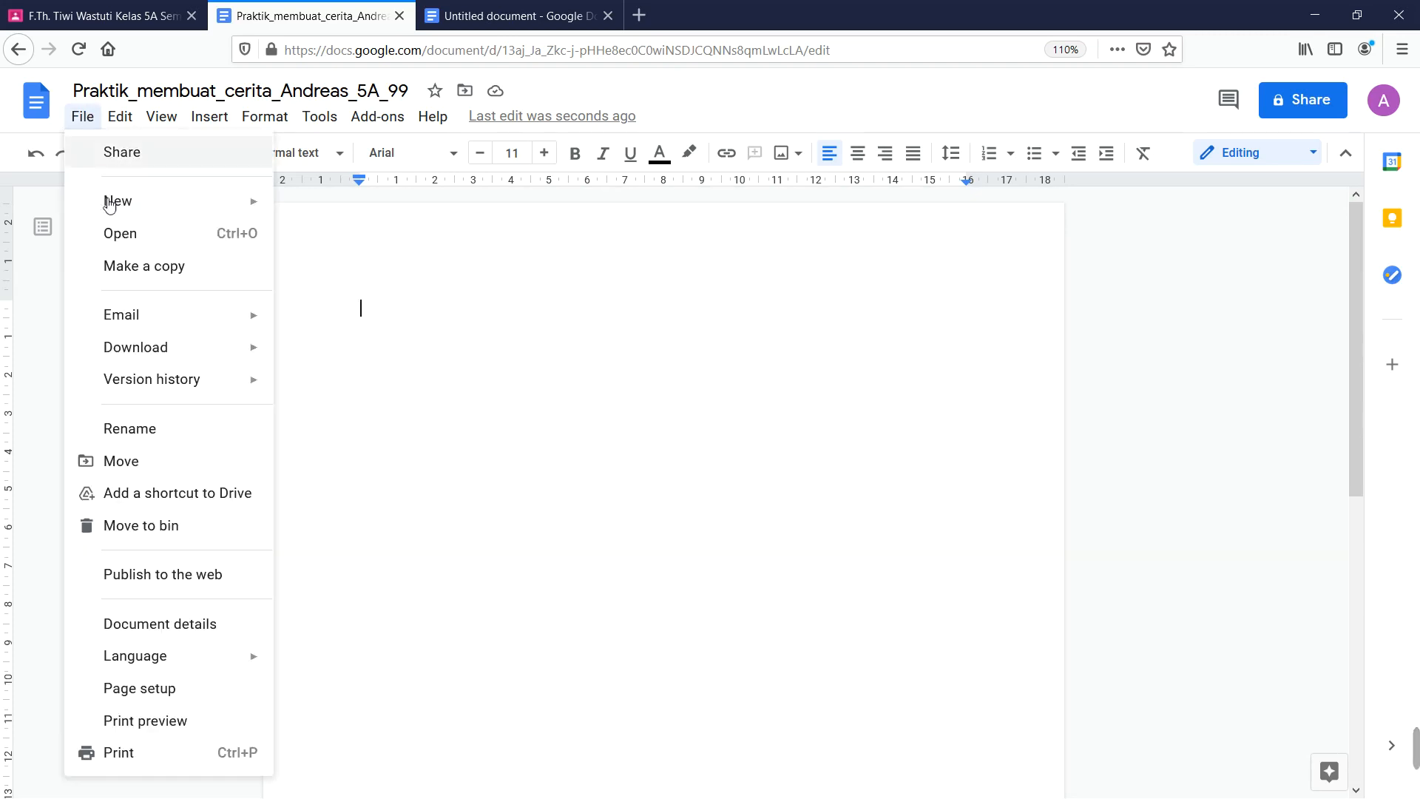
{"action": "left_click", "coordinate": [144, 687]}
{"action": "left_click", "coordinate": [623, 385]}
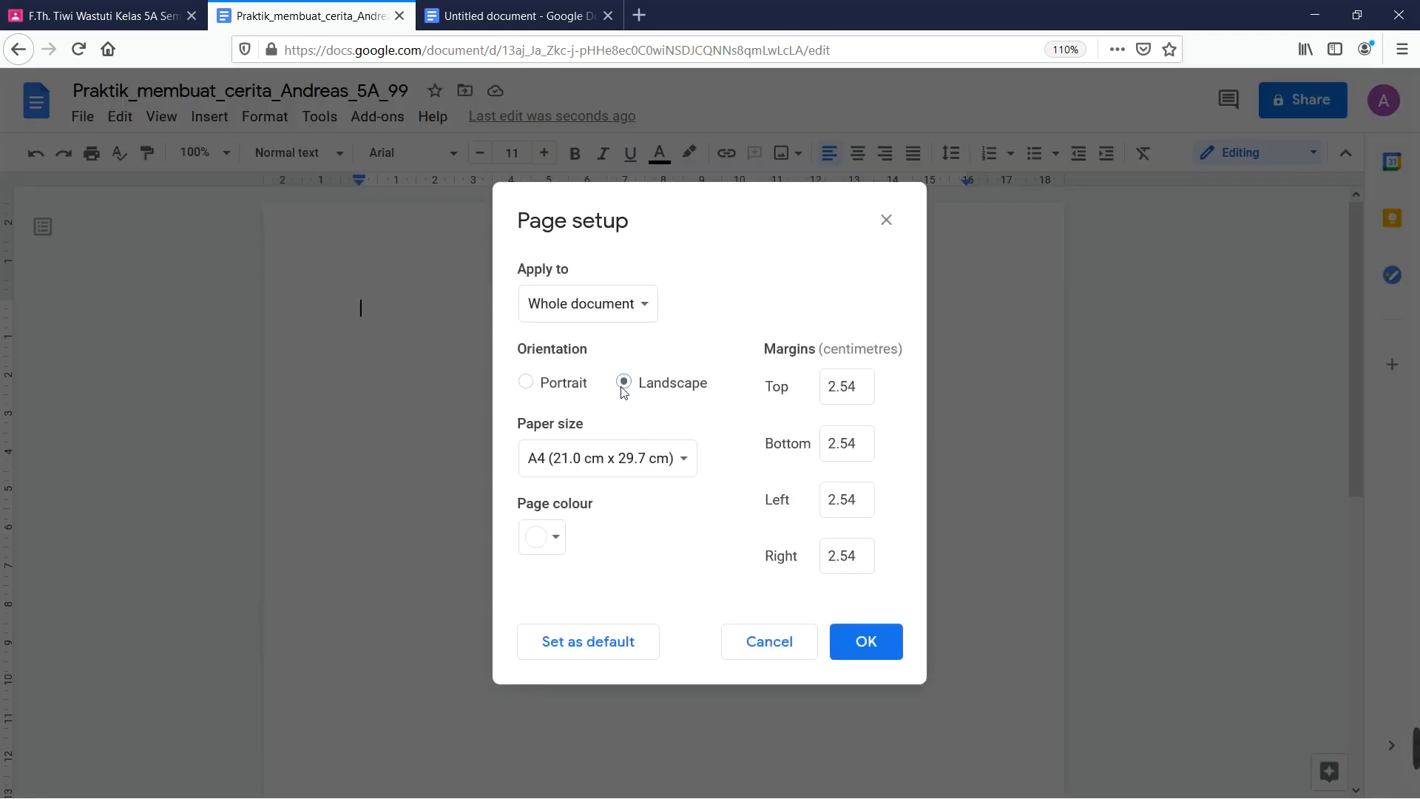
{"action": "left_click", "coordinate": [856, 661]}
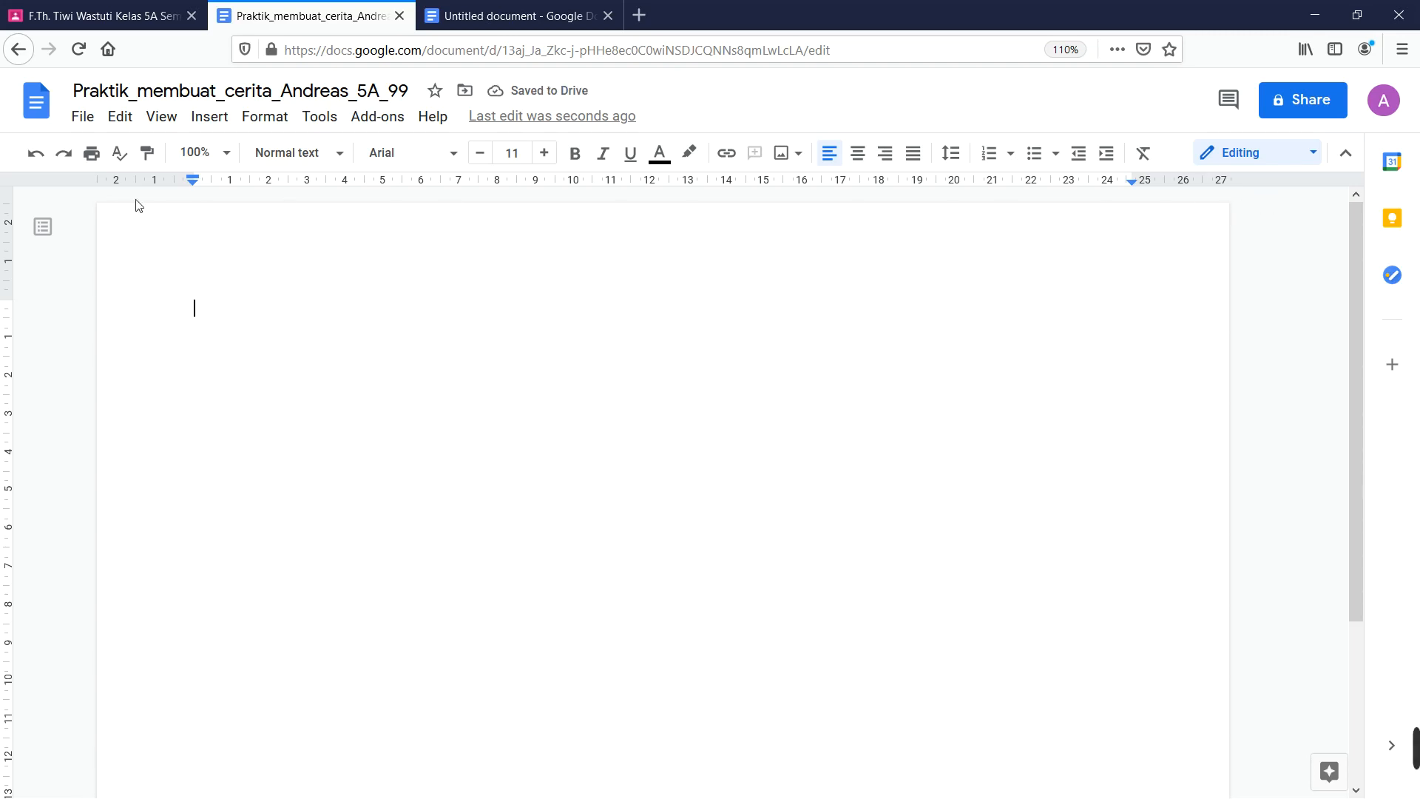
{"action": "scroll", "coordinate": [675, 325], "scroll_direction": "down", "scroll_amount": 3}
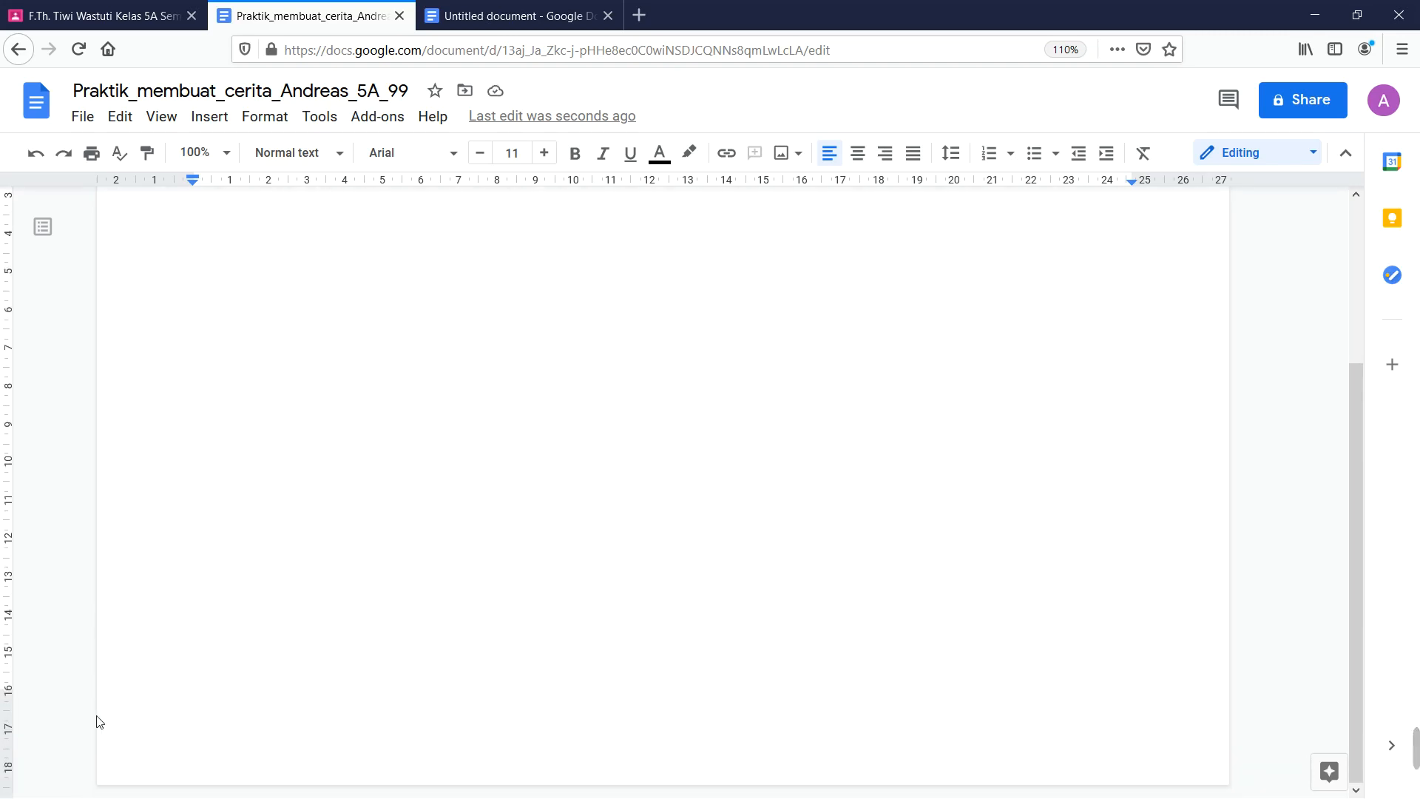
{"action": "scroll", "coordinate": [384, 738], "scroll_direction": "up", "scroll_amount": 3}
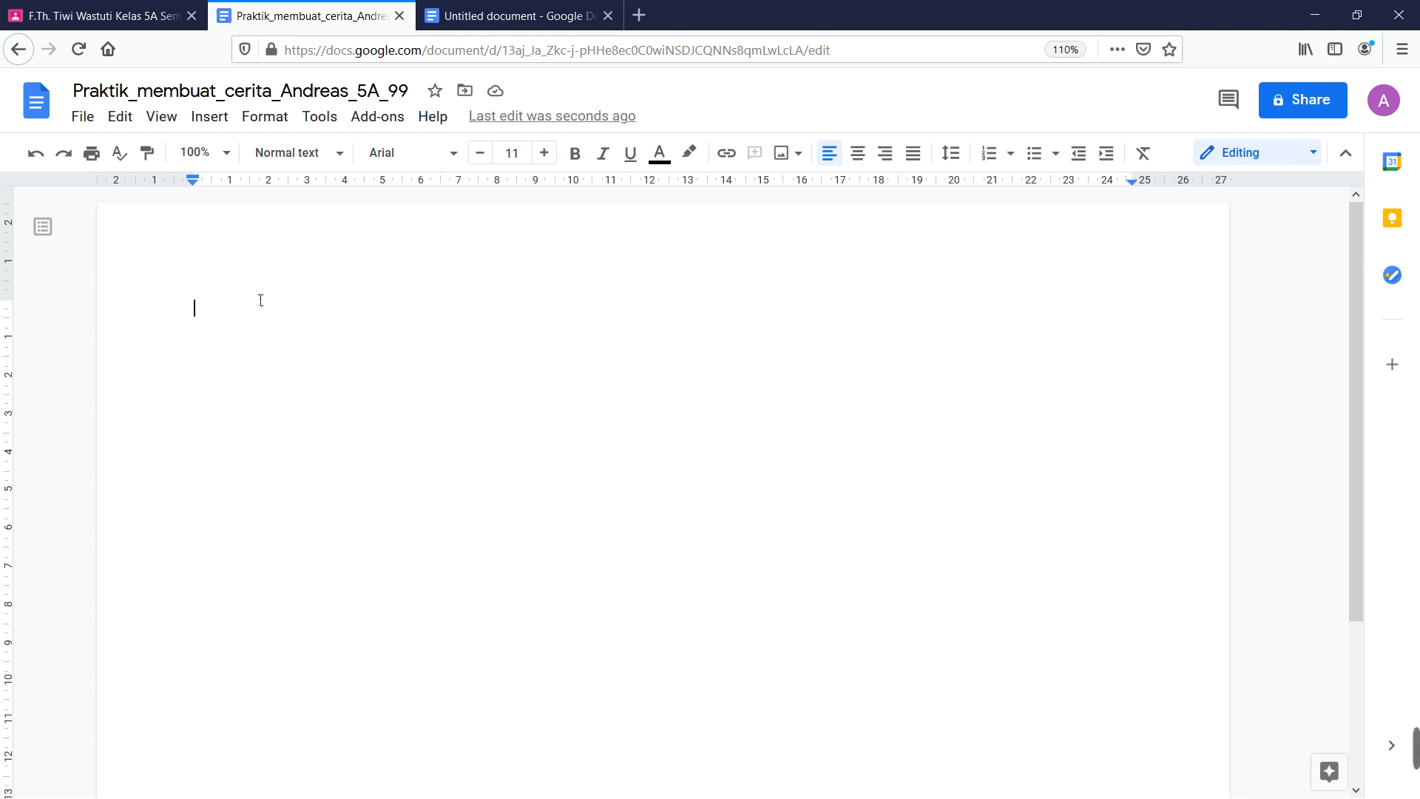
Apply the Title paragraph style to the empty first line of the document.
{"action": "left_click", "coordinate": [329, 153]}
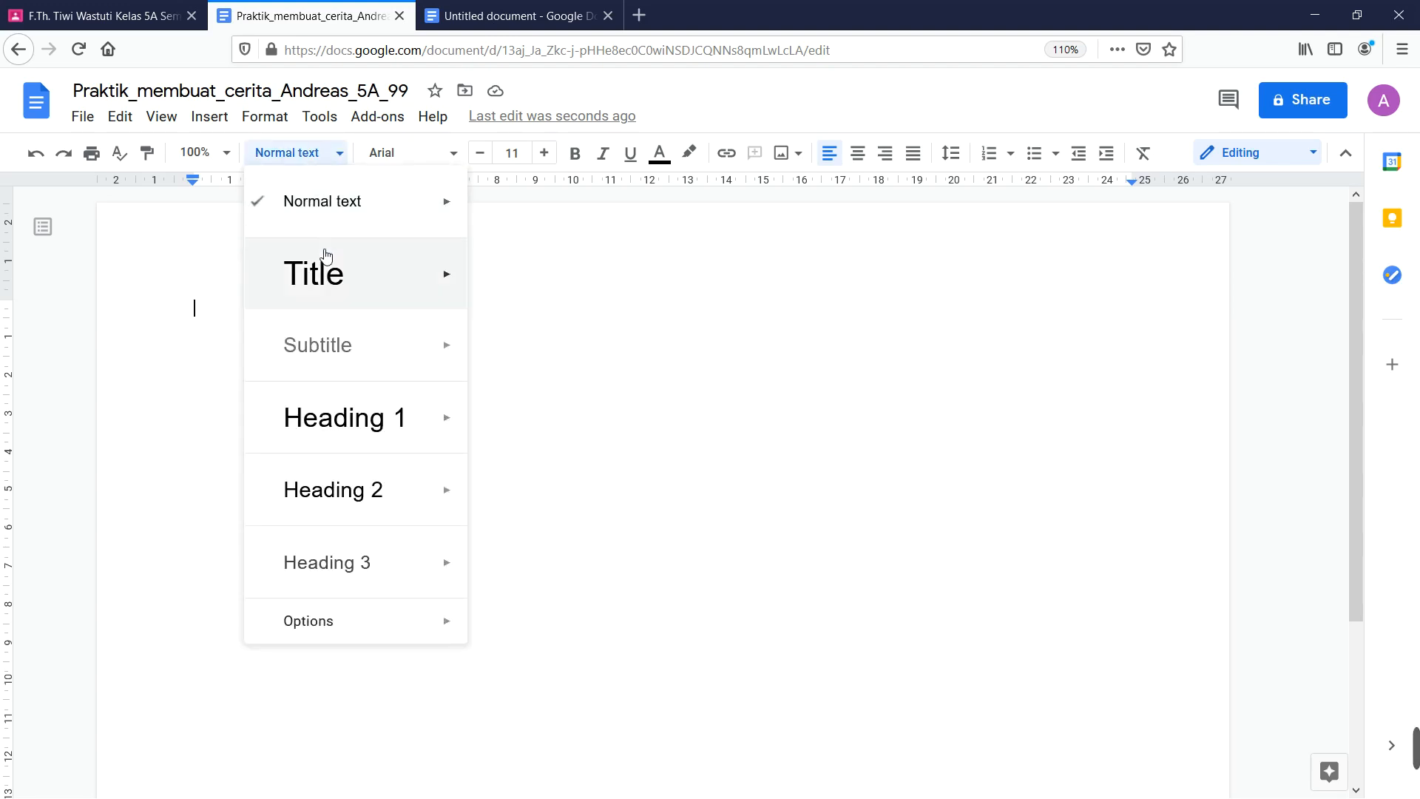
{"action": "left_click", "coordinate": [325, 271]}
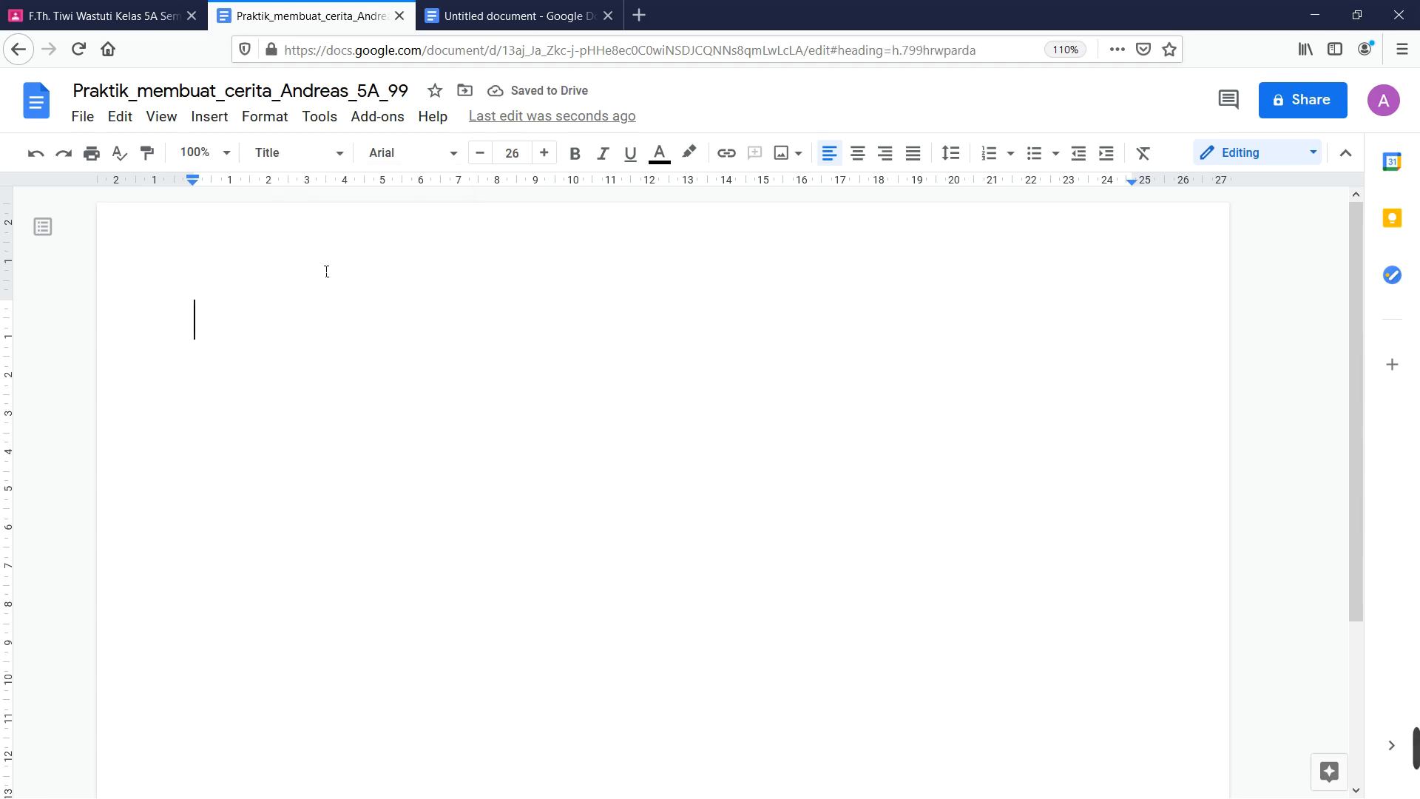
Enter the title "USAHA PELESTARIAN LINGKUNGAN" in capital letters on the first line.
{"action": "key", "text": "Caps_Lock"}
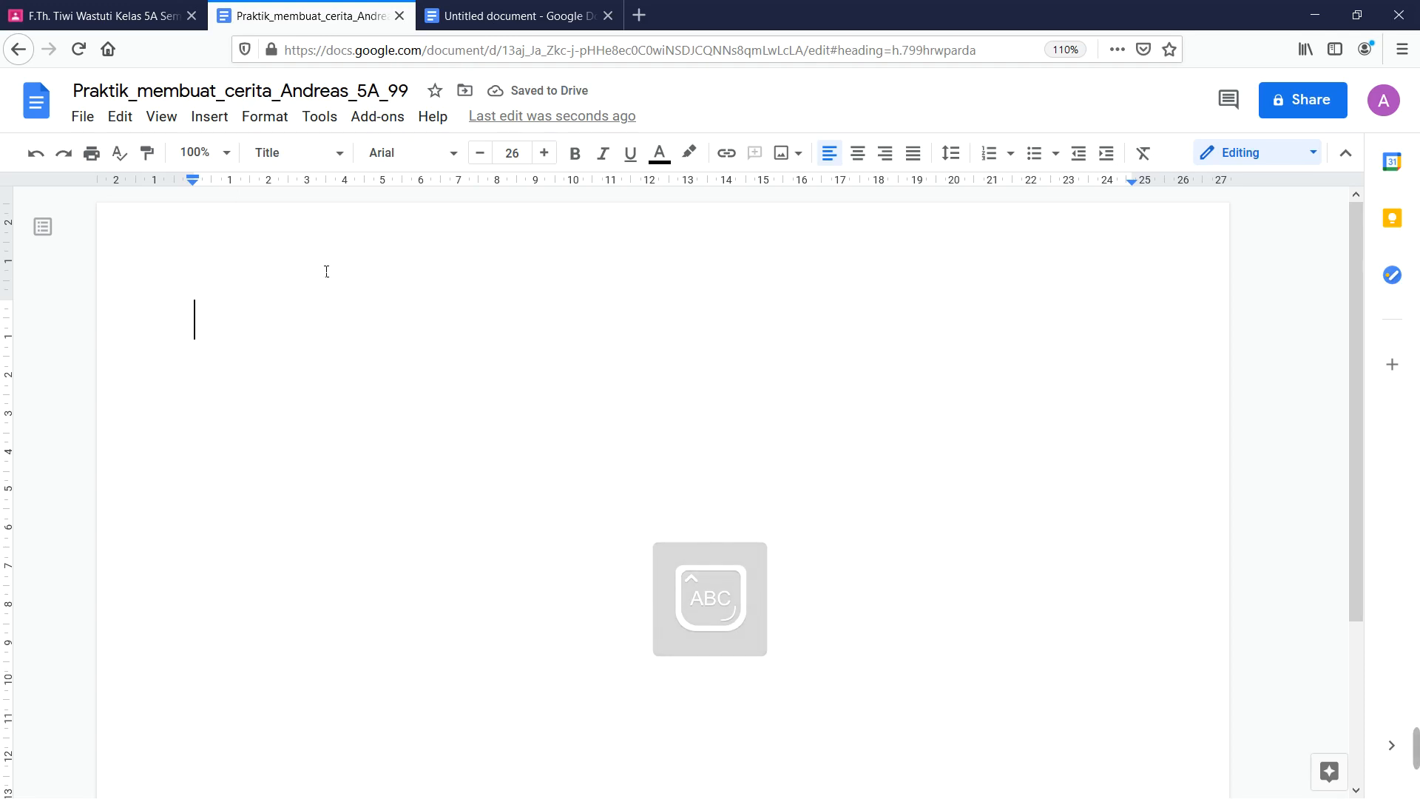
{"action": "type", "text": "USAHA "}
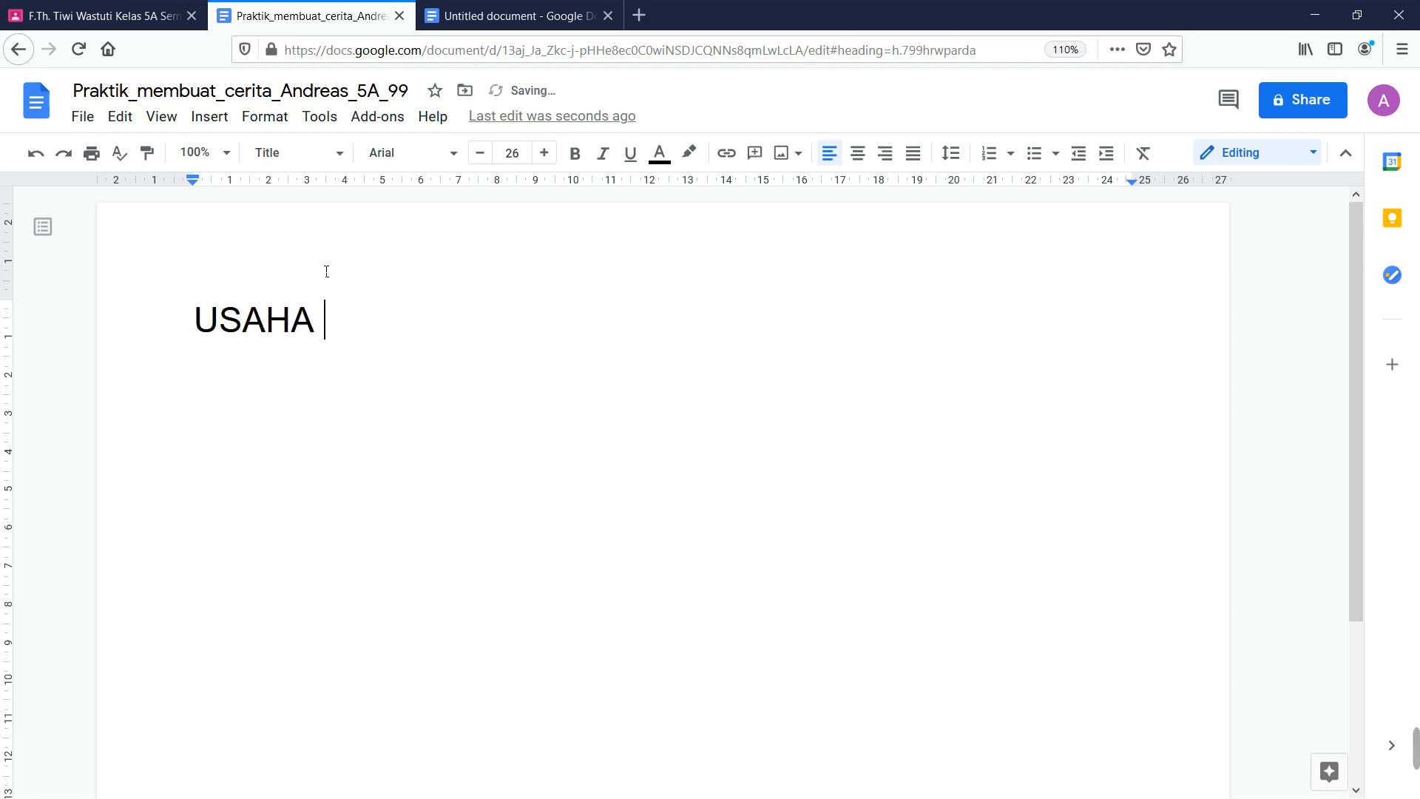
{"action": "type", "text": "PEKLE"}
{"action": "key", "text": "BackSpace"}
{"action": "key", "text": "BackSpace"}
{"action": "key", "text": "BackSpace"}
{"action": "type", "text": "L"}
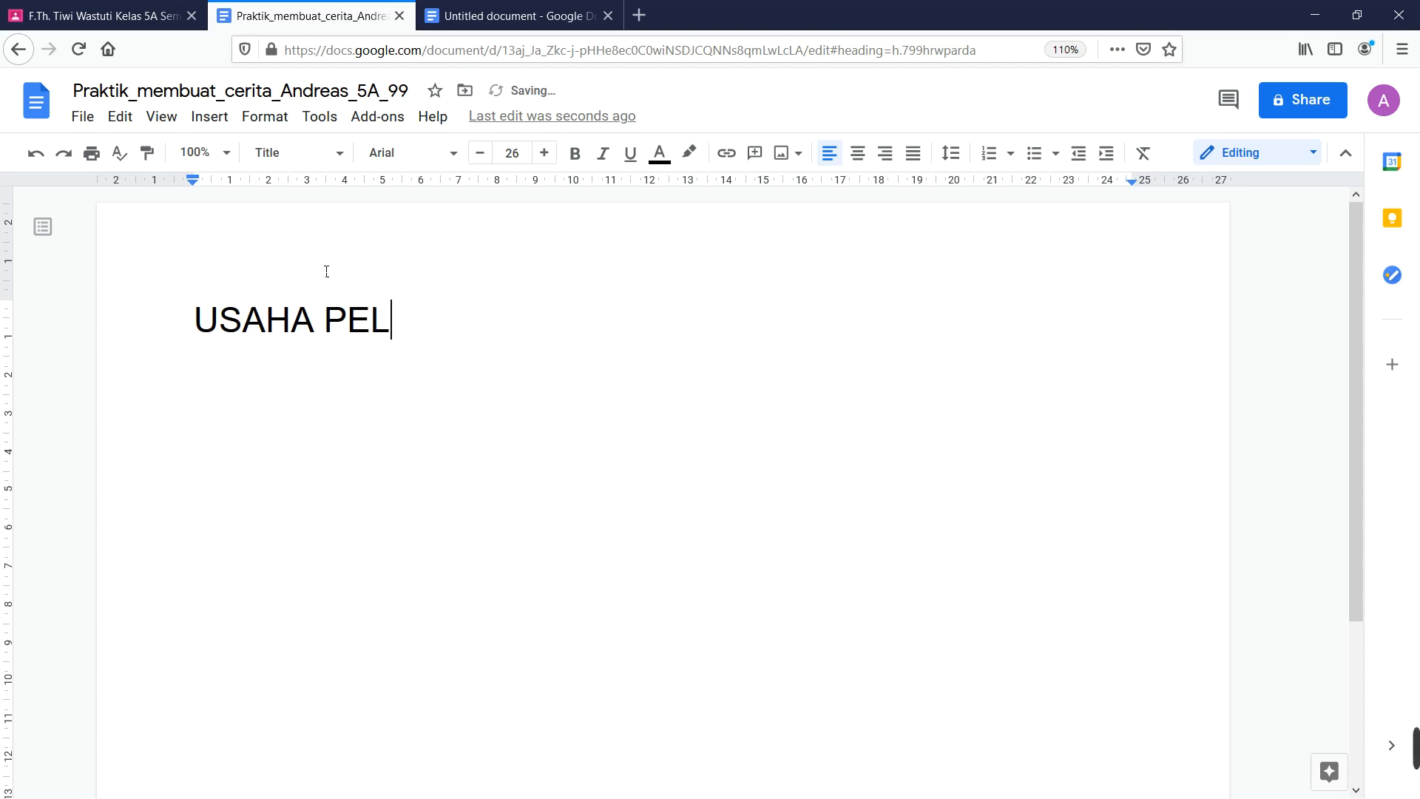
{"action": "type", "text": "ESTARIAN L"}
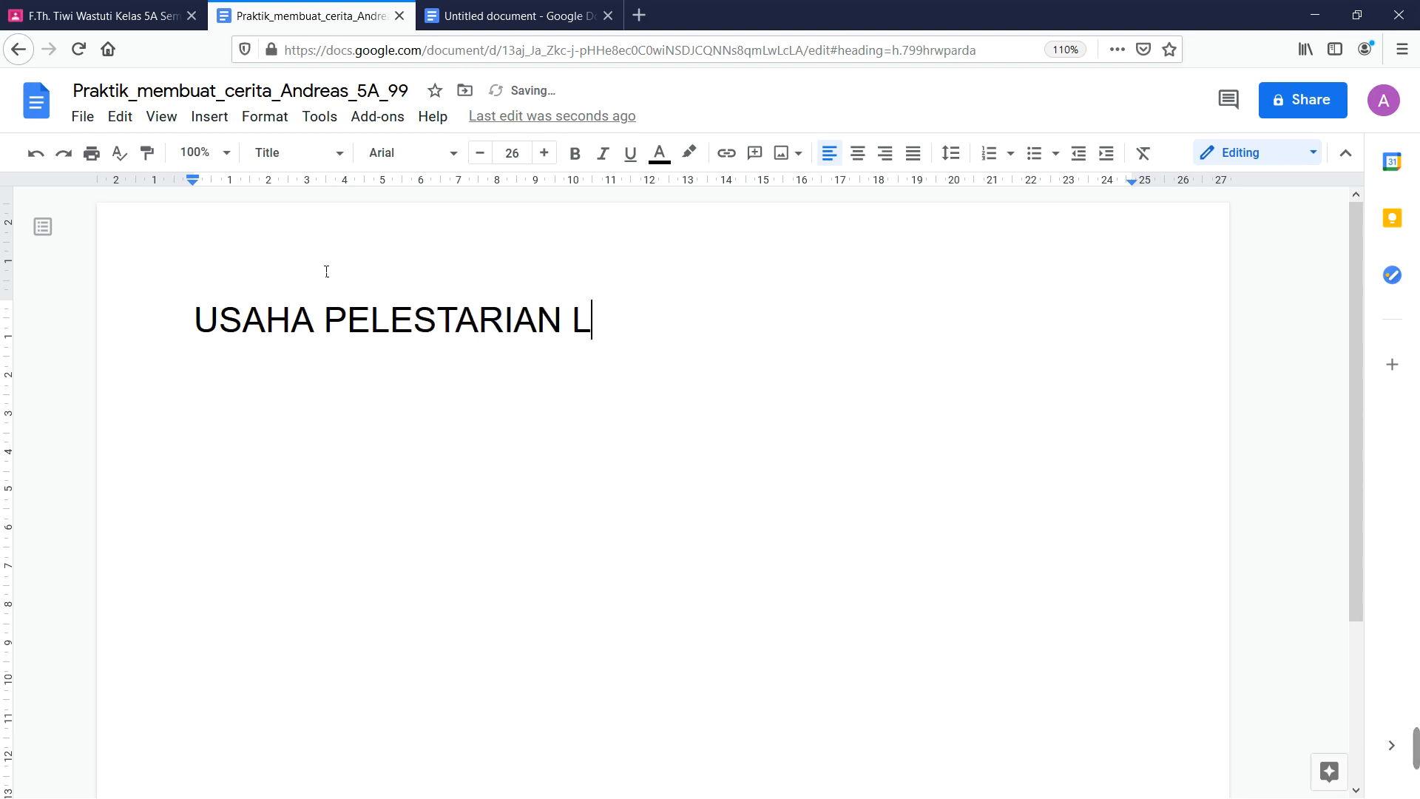
{"action": "type", "text": "INGKUNGAN"}
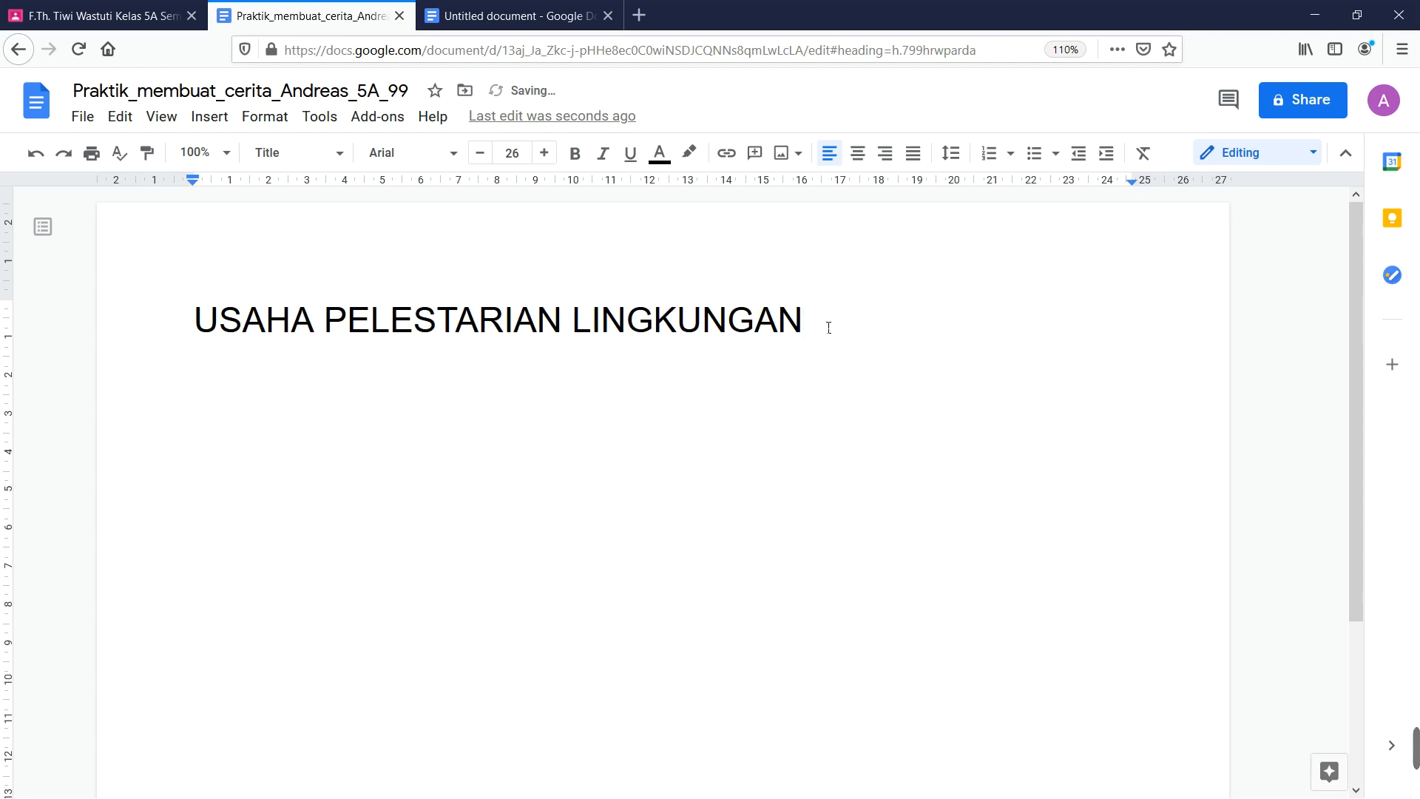
Make the title bold and centred, and start a new line below it.
{"action": "left_click_drag", "start_coordinate": [828, 323], "coordinate": [192, 340]}
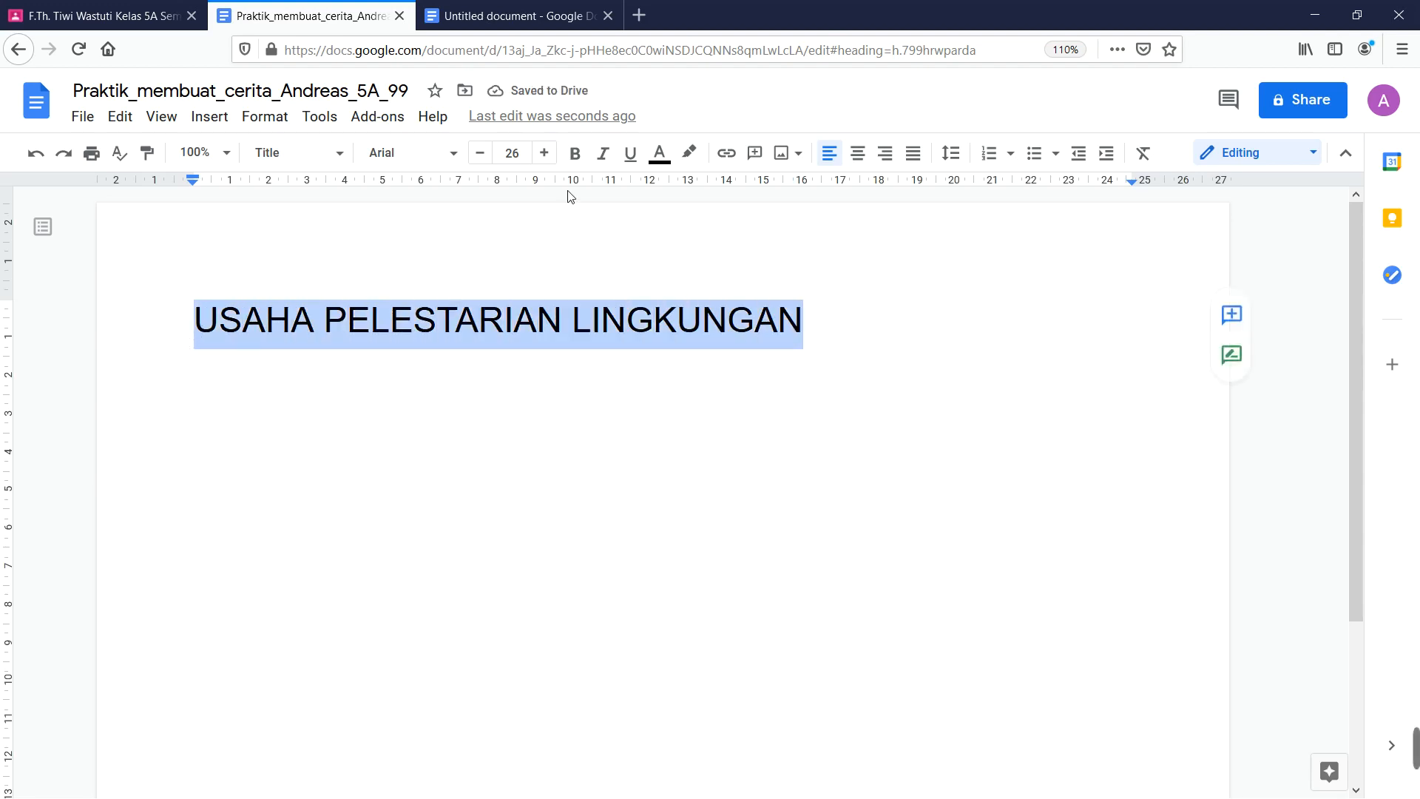
{"action": "left_click", "coordinate": [576, 155]}
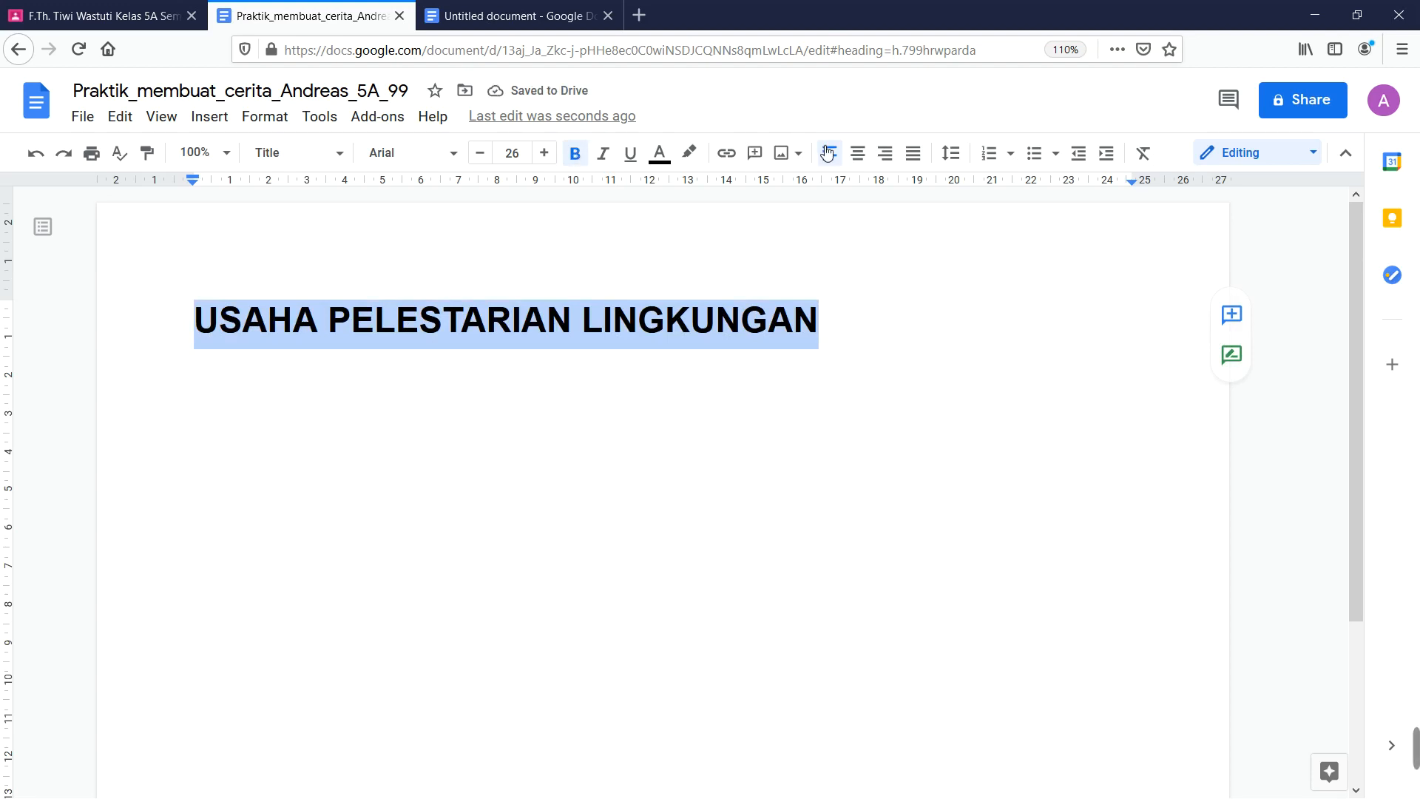
{"action": "left_click", "coordinate": [865, 158]}
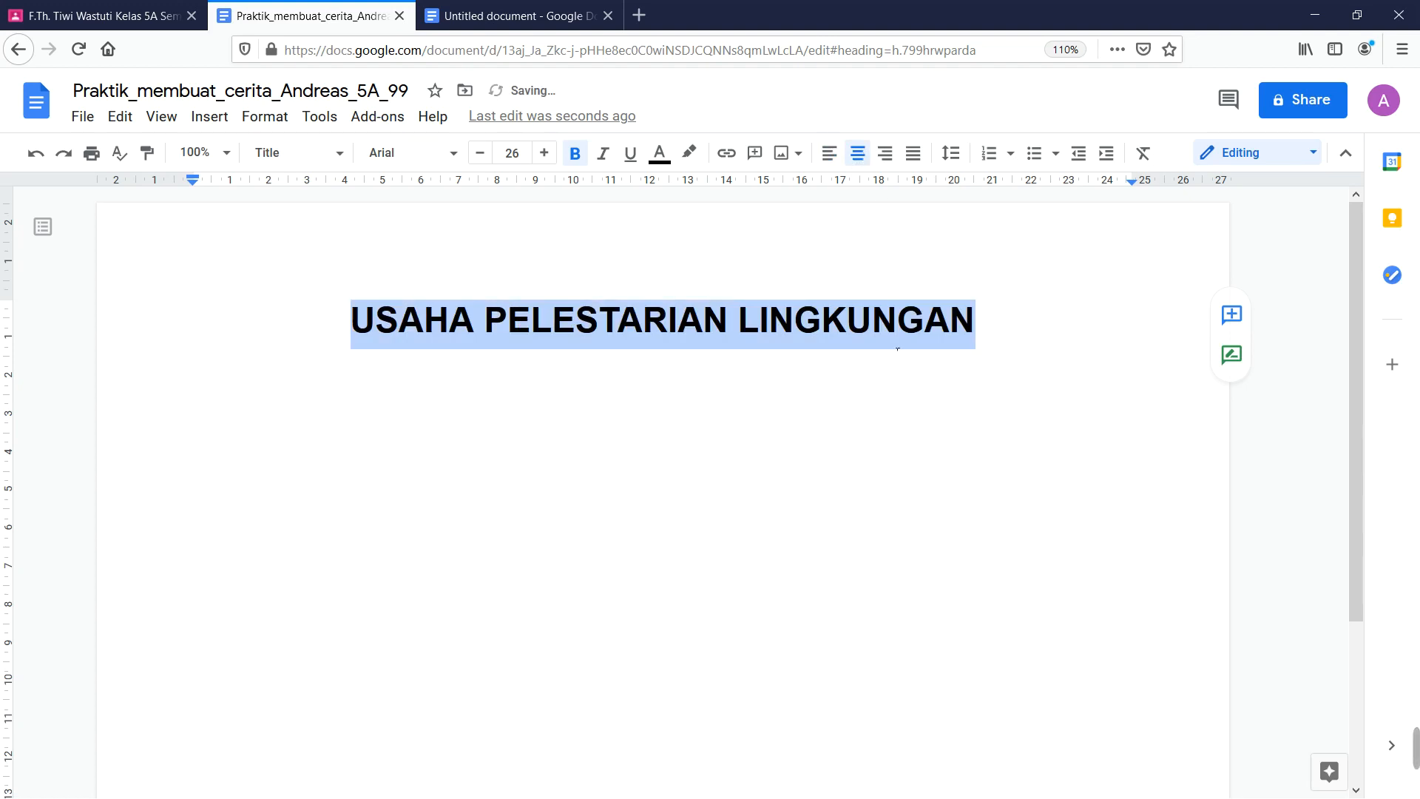
{"action": "left_click", "coordinate": [984, 320]}
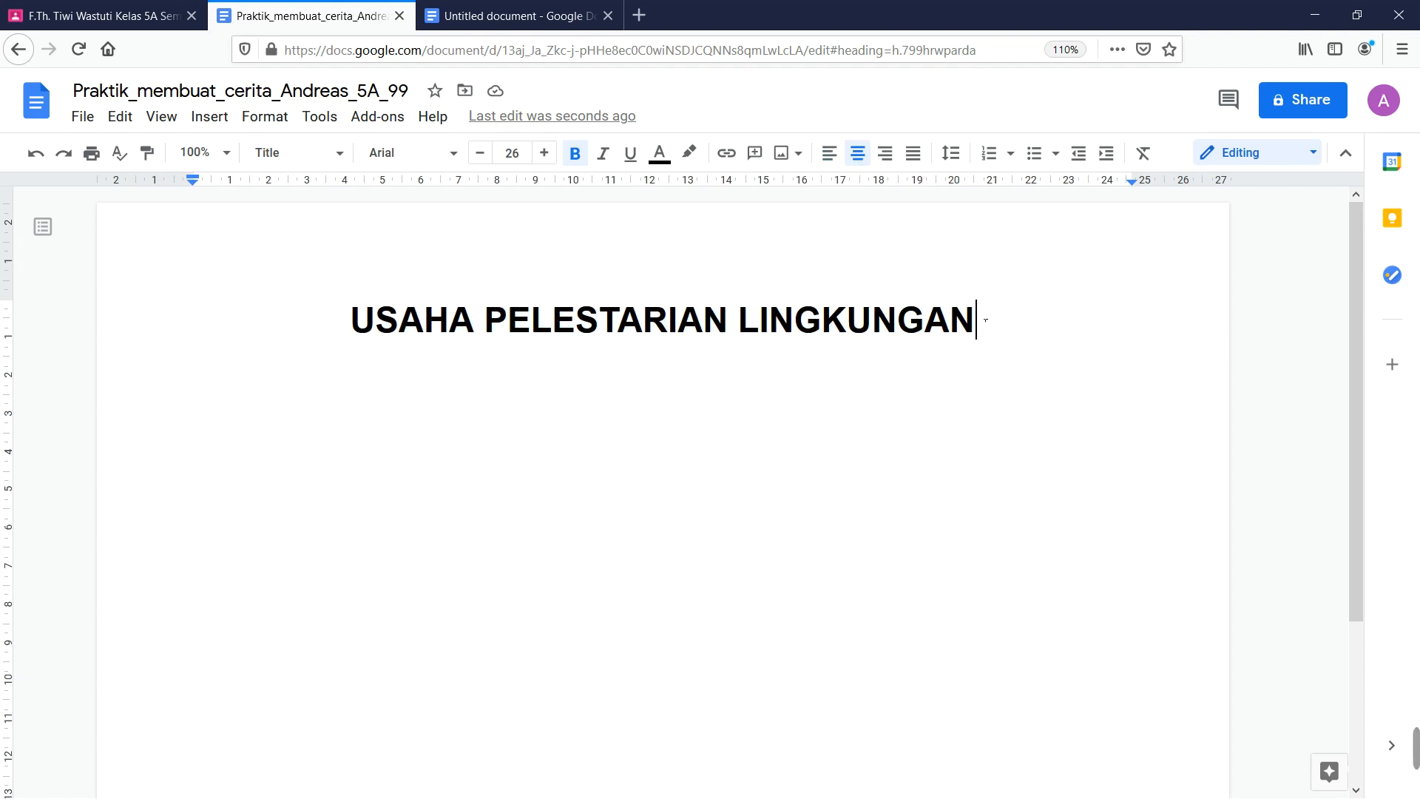
{"action": "key", "text": "Return"}
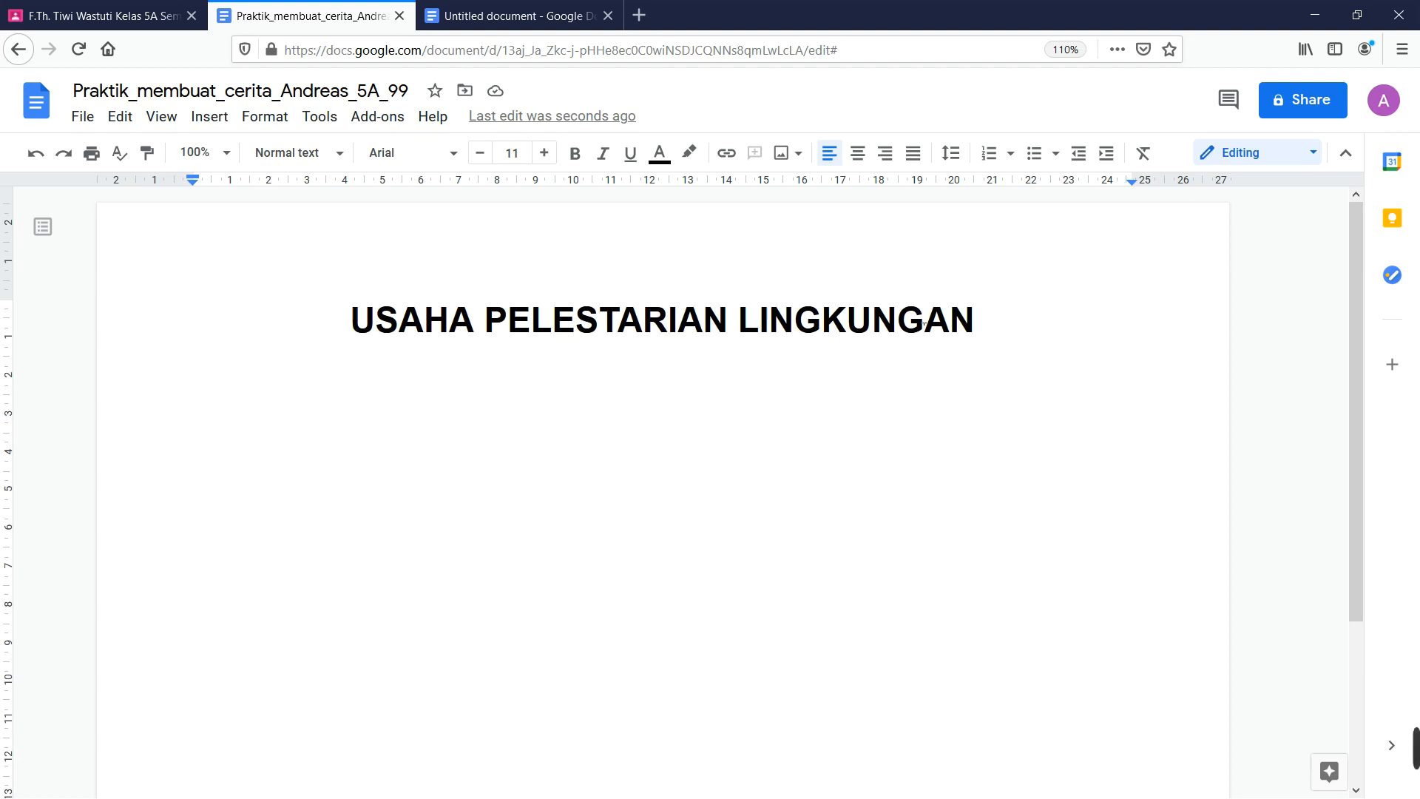
Reduce the font size of the title "USAHA PELESTARIAN LINGKUNGAN" to 20.
{"action": "left_click", "coordinate": [486, 326]}
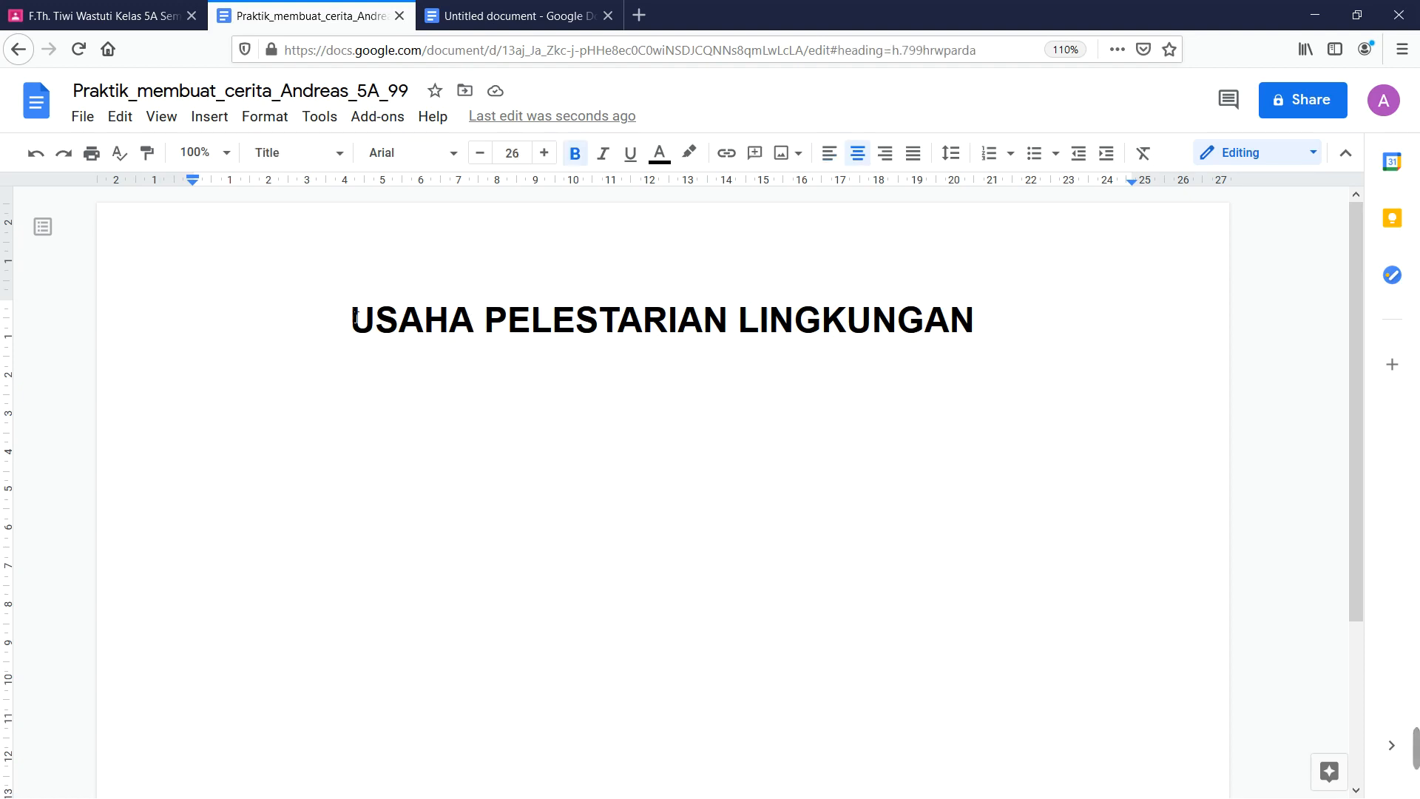
{"action": "left_click_drag", "start_coordinate": [350, 319], "coordinate": [1000, 312]}
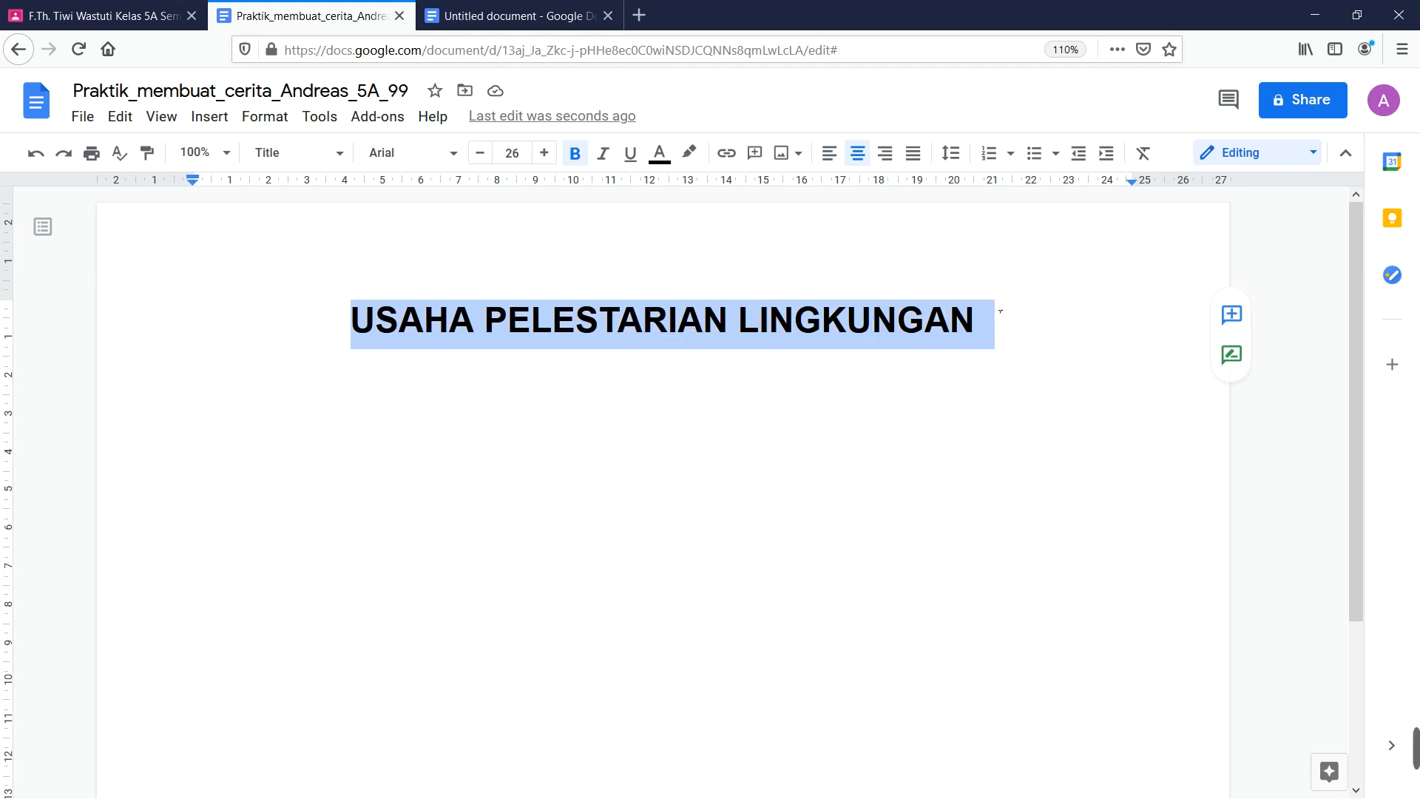
{"action": "left_click", "coordinate": [609, 372]}
{"action": "left_click_drag", "start_coordinate": [351, 320], "coordinate": [977, 323]}
{"action": "left_click", "coordinate": [480, 153]}
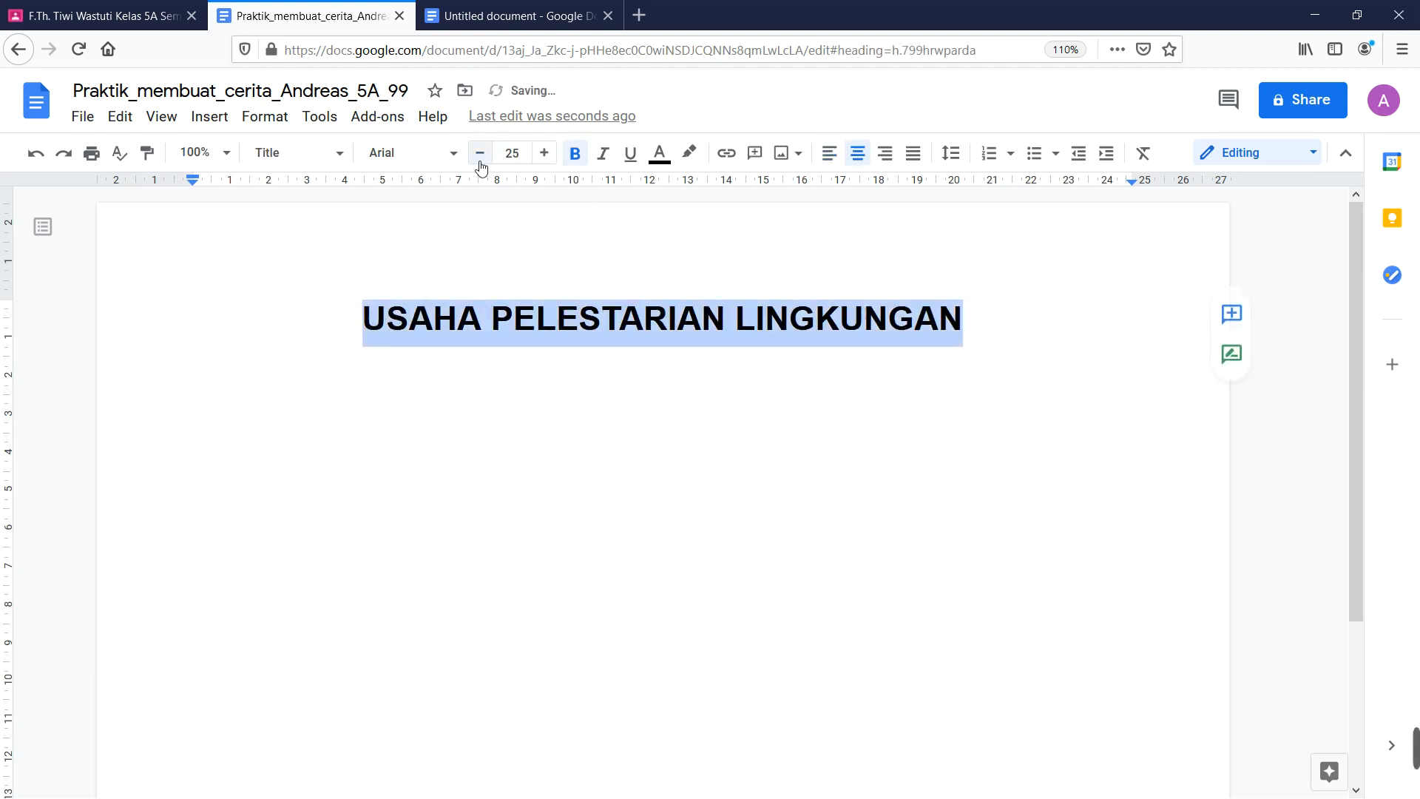
{"action": "left_click", "coordinate": [480, 155]}
{"action": "left_click", "coordinate": [480, 155]}
{"action": "left_click", "coordinate": [480, 155]}
{"action": "left_click", "coordinate": [480, 156]}
{"action": "left_click", "coordinate": [480, 156]}
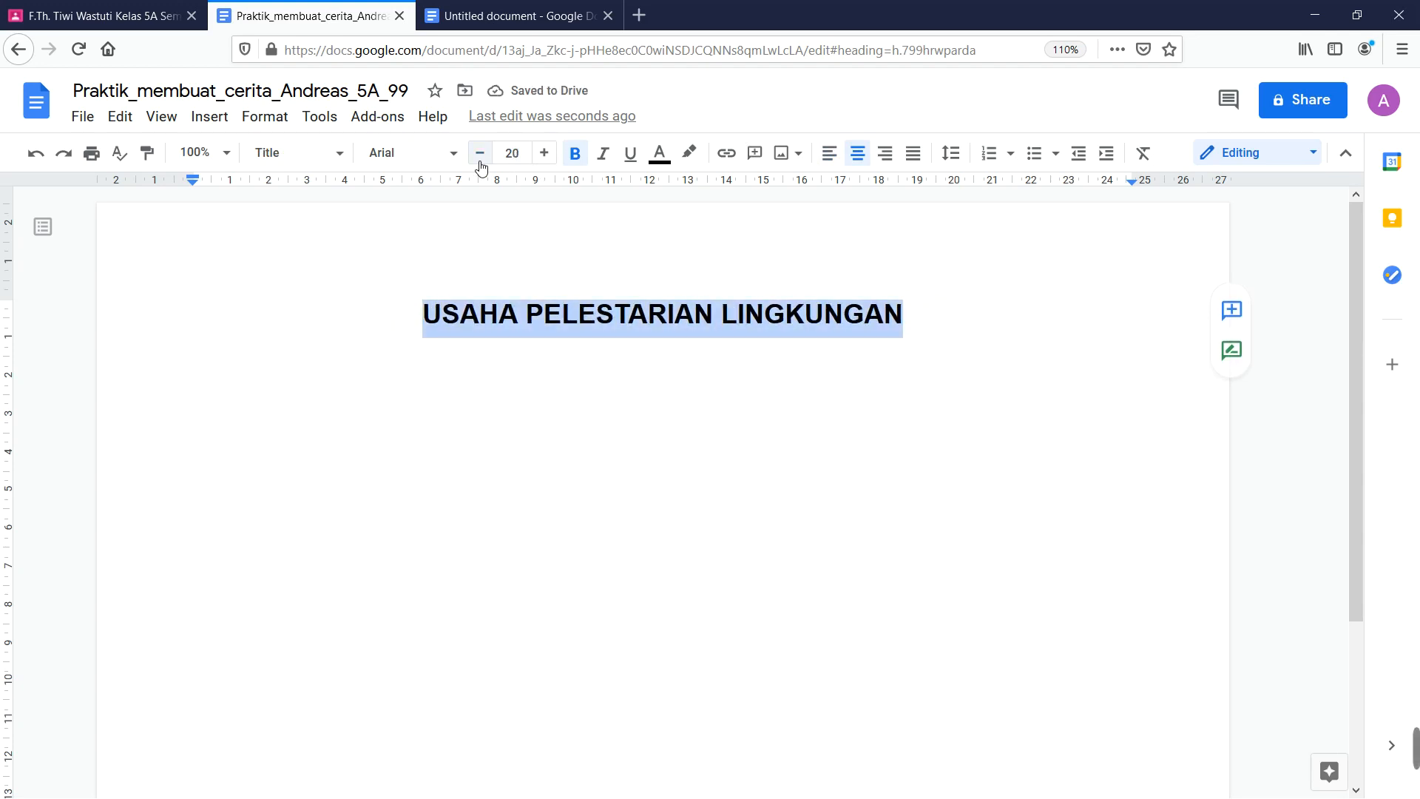
Set the line spacing of the empty line below the title to 1.5.
{"action": "left_click", "coordinate": [344, 381]}
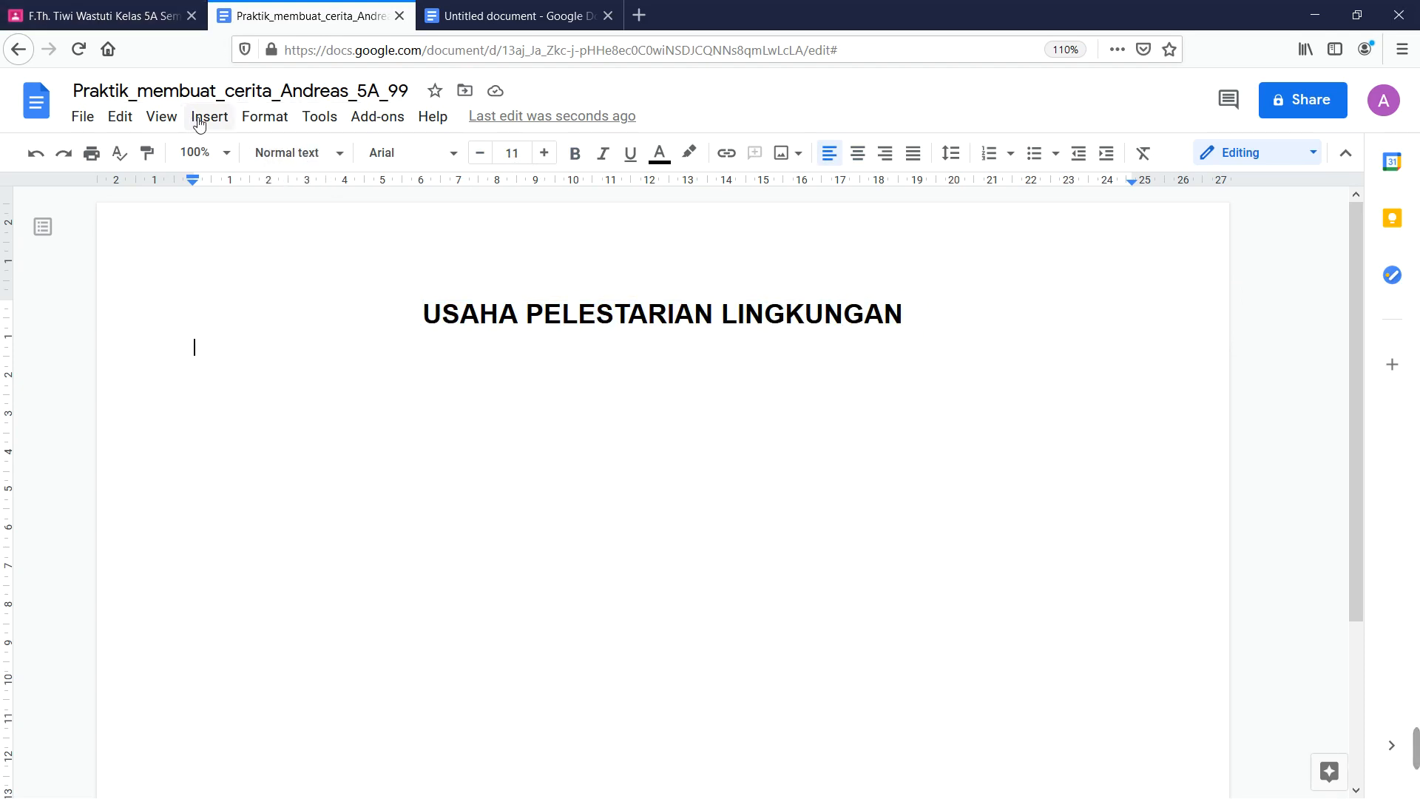
{"action": "left_click", "coordinate": [244, 118]}
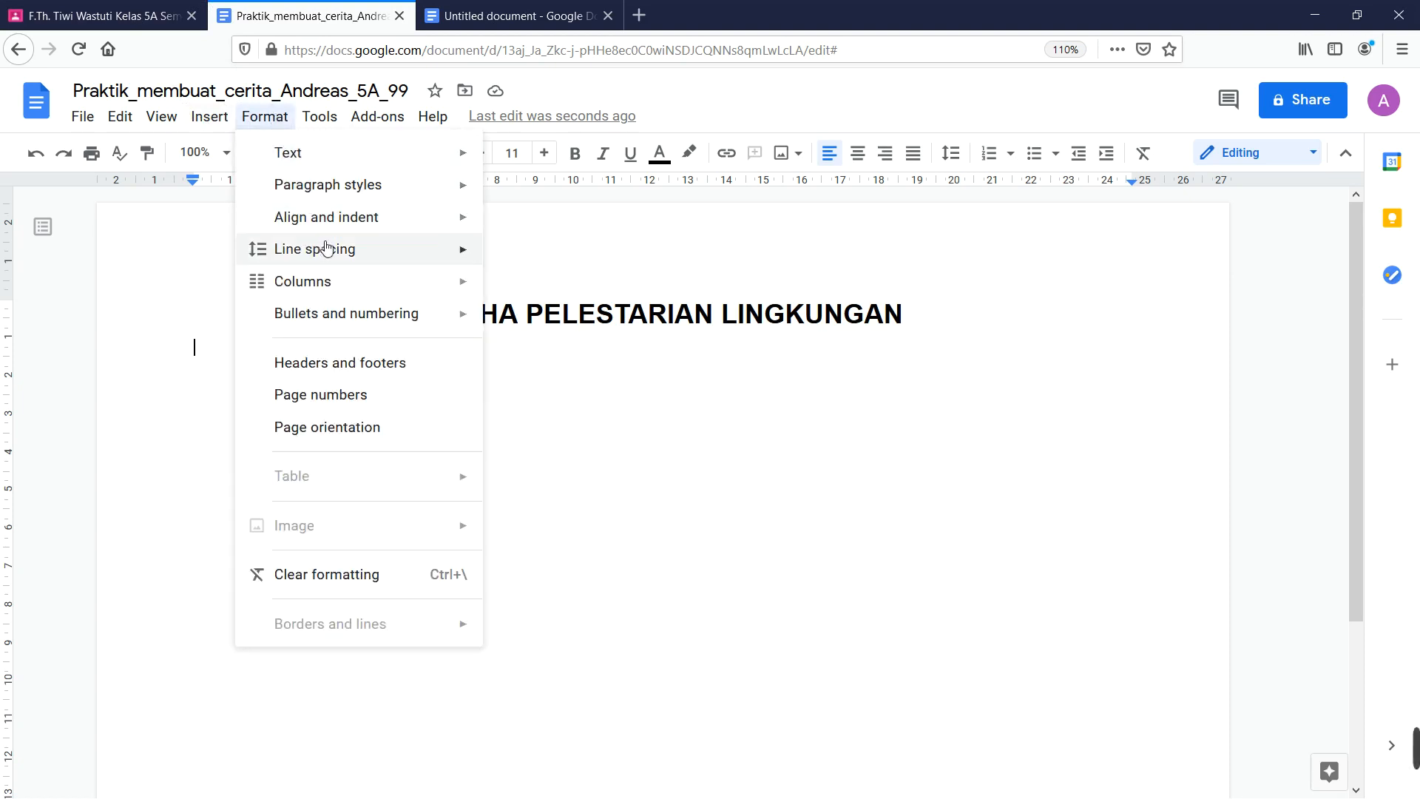
{"action": "mouse_move", "coordinate": [327, 247]}
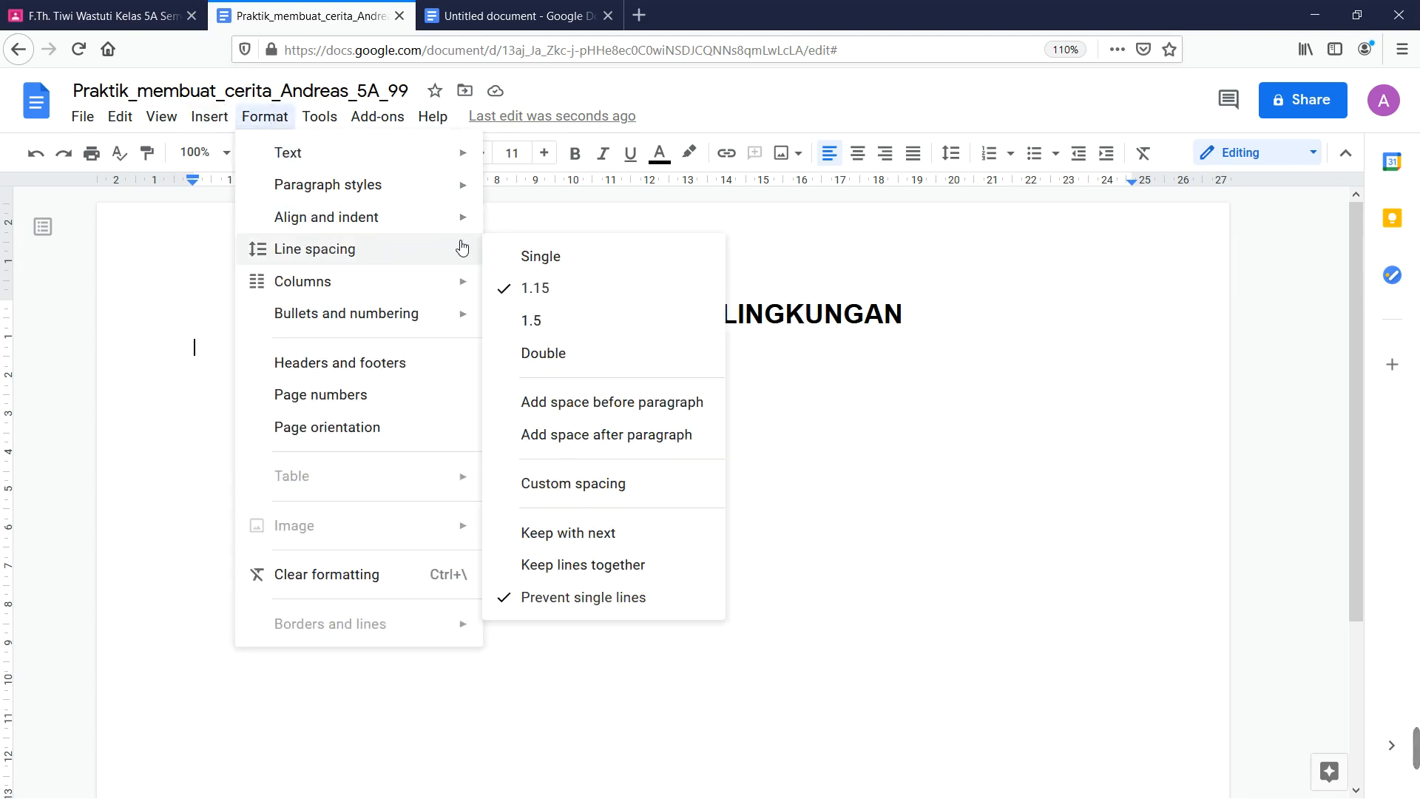
{"action": "left_click", "coordinate": [831, 461]}
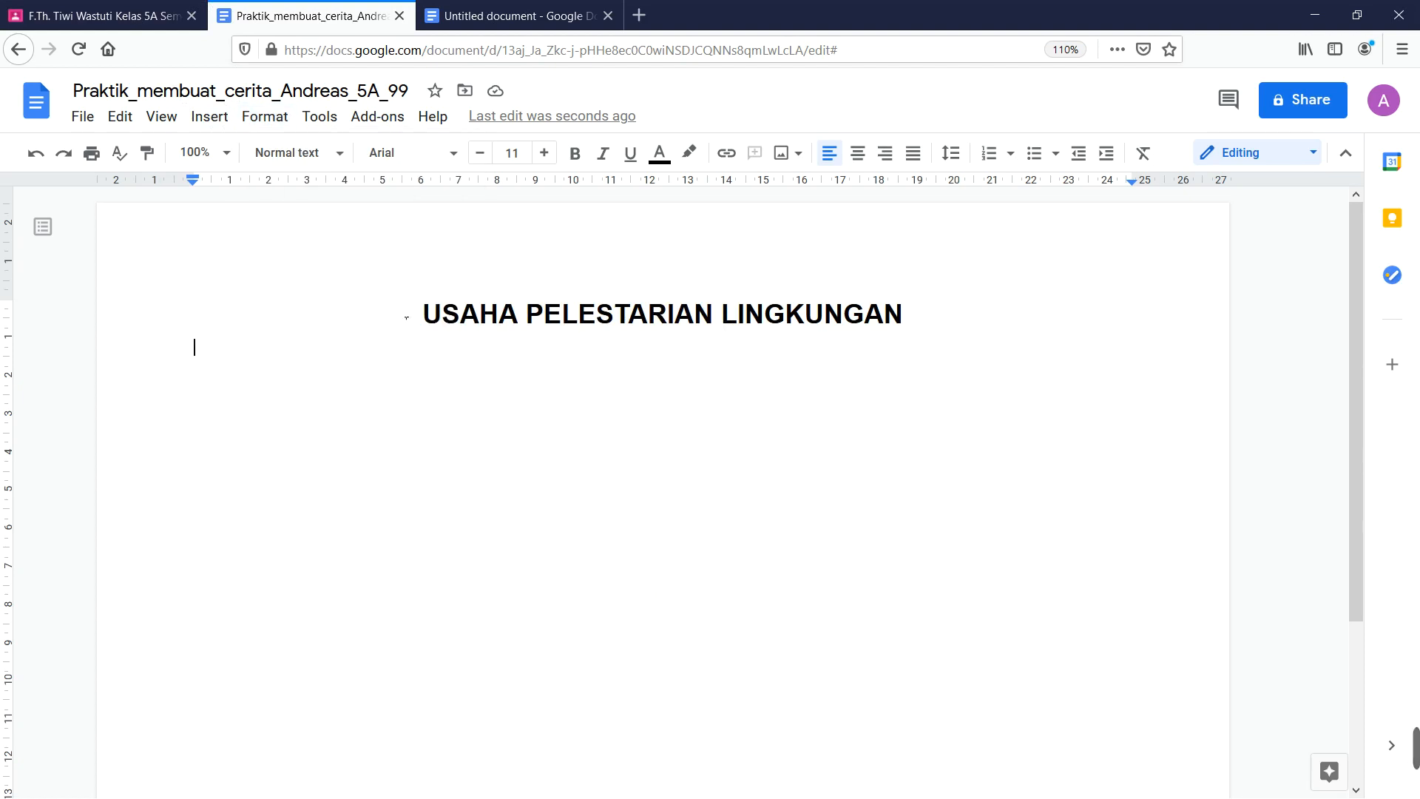
{"action": "left_click", "coordinate": [275, 119]}
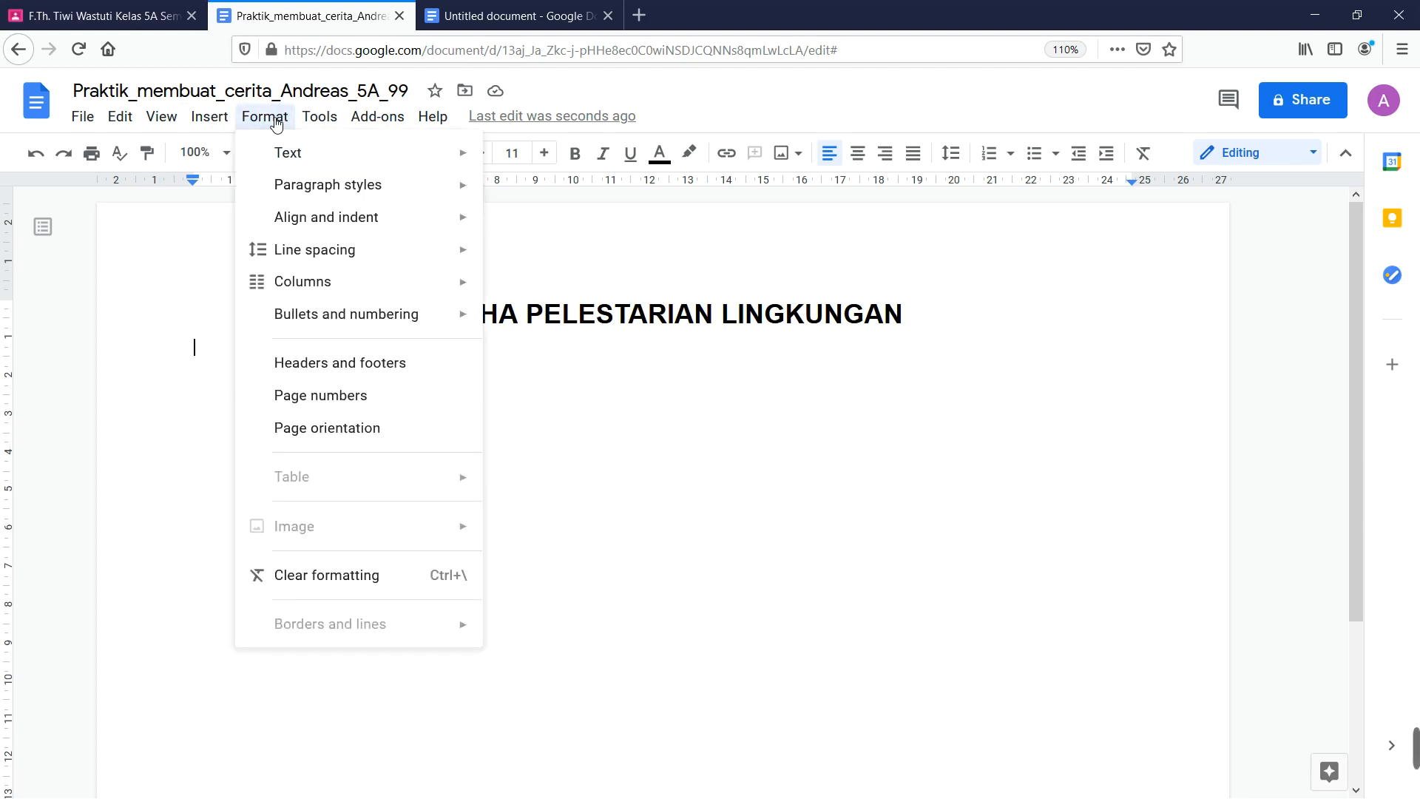
{"action": "mouse_move", "coordinate": [337, 259]}
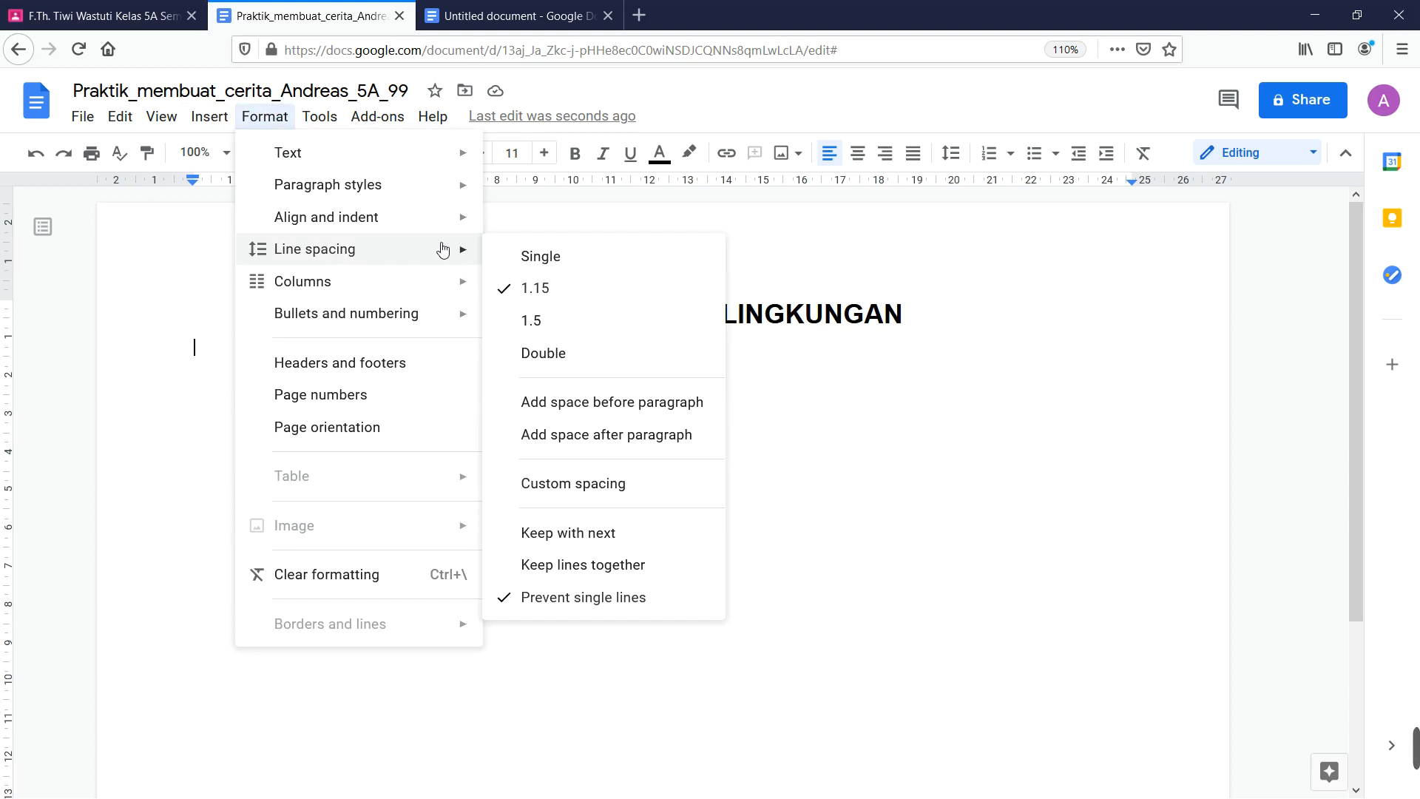
{"action": "left_click", "coordinate": [548, 323]}
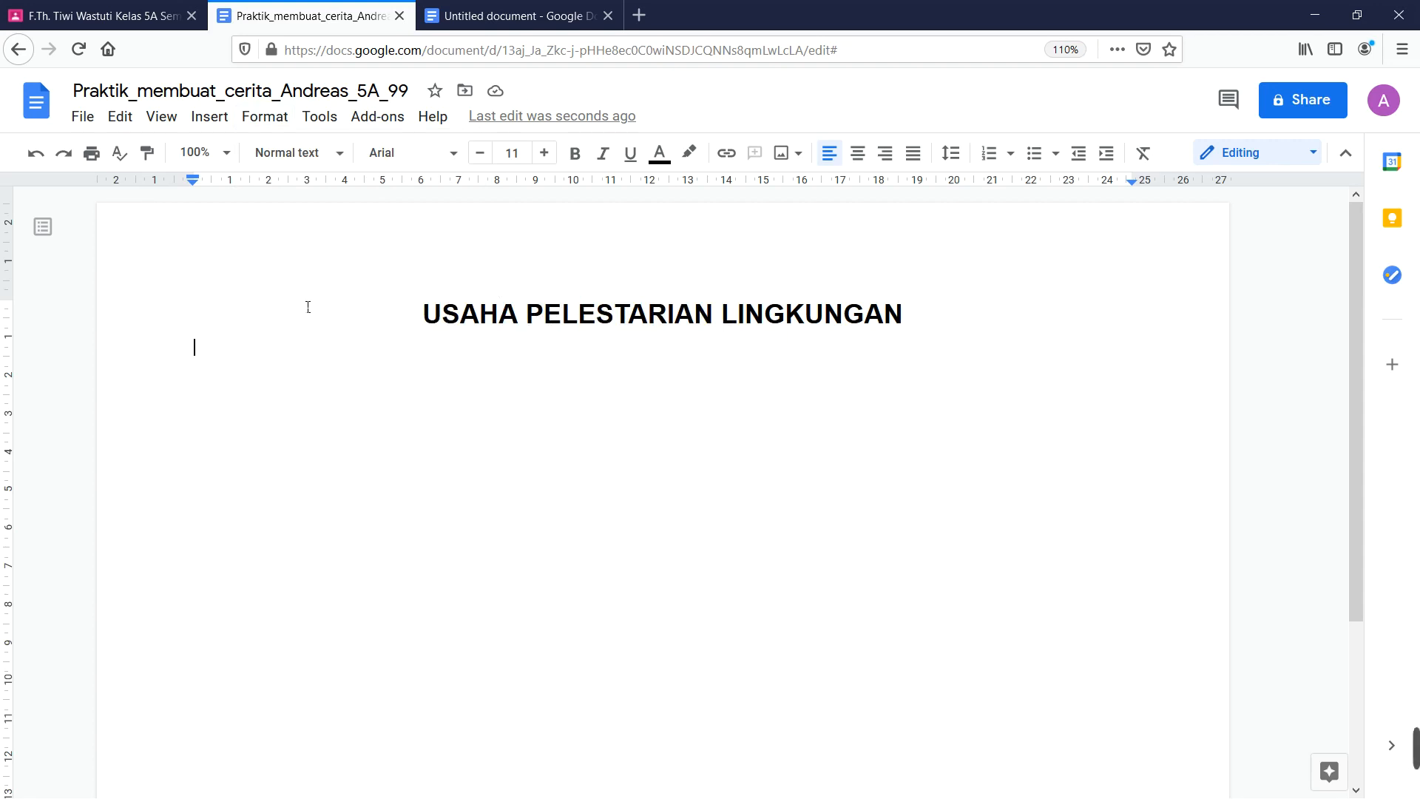
{"action": "left_click", "coordinate": [81, 119]}
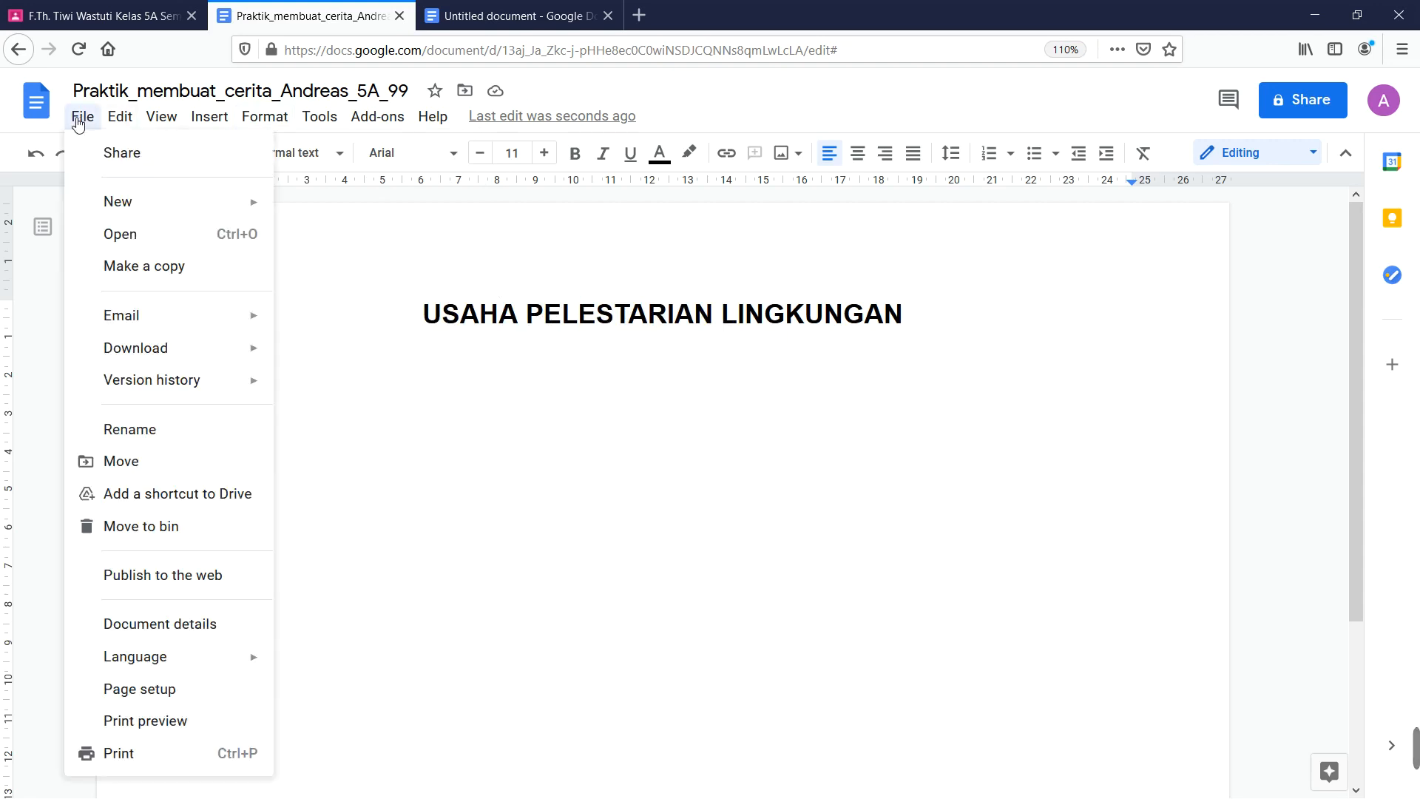
{"action": "left_click", "coordinate": [147, 690]}
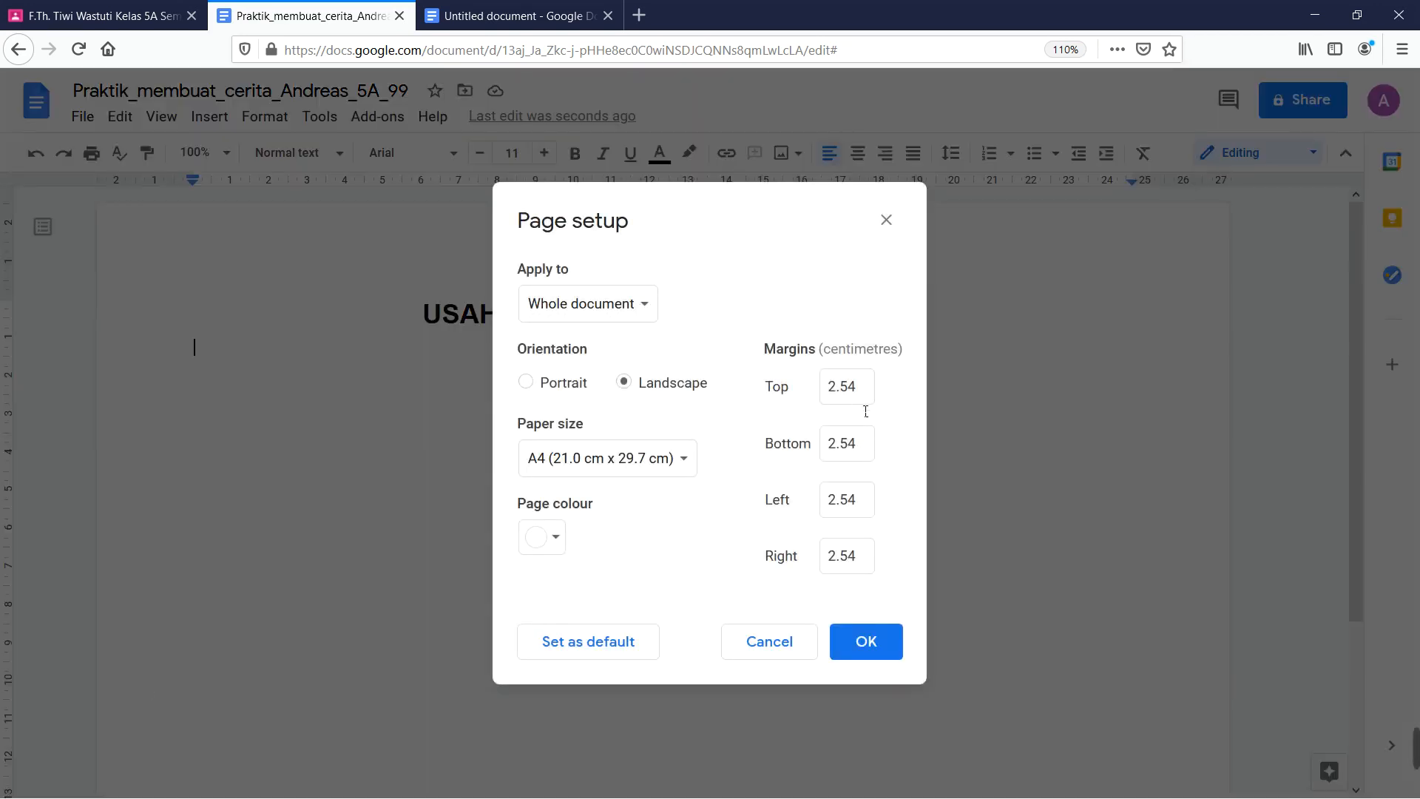
{"action": "left_click", "coordinate": [858, 386]}
{"action": "left_click_drag", "start_coordinate": [858, 386], "coordinate": [820, 388]}
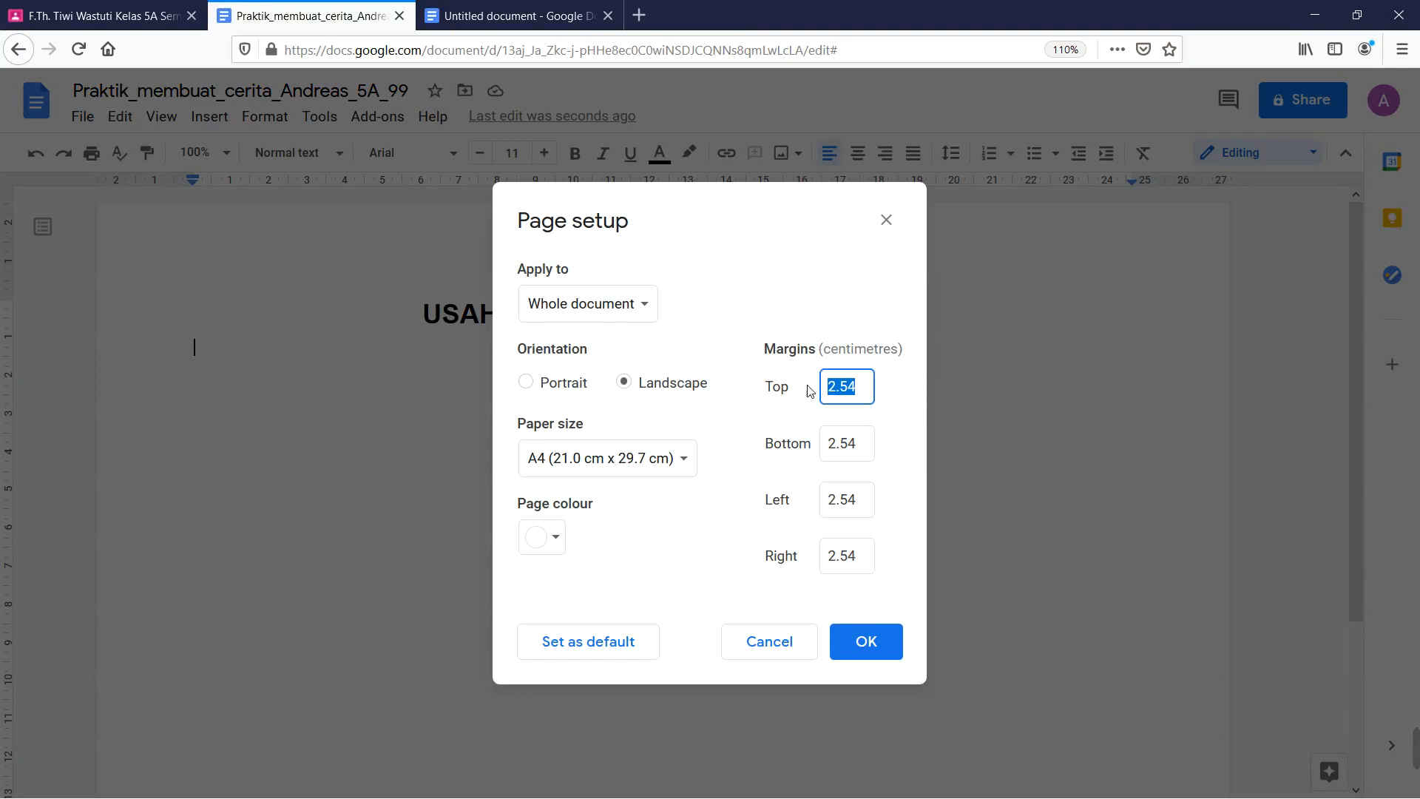
{"action": "left_click", "coordinate": [349, 394]}
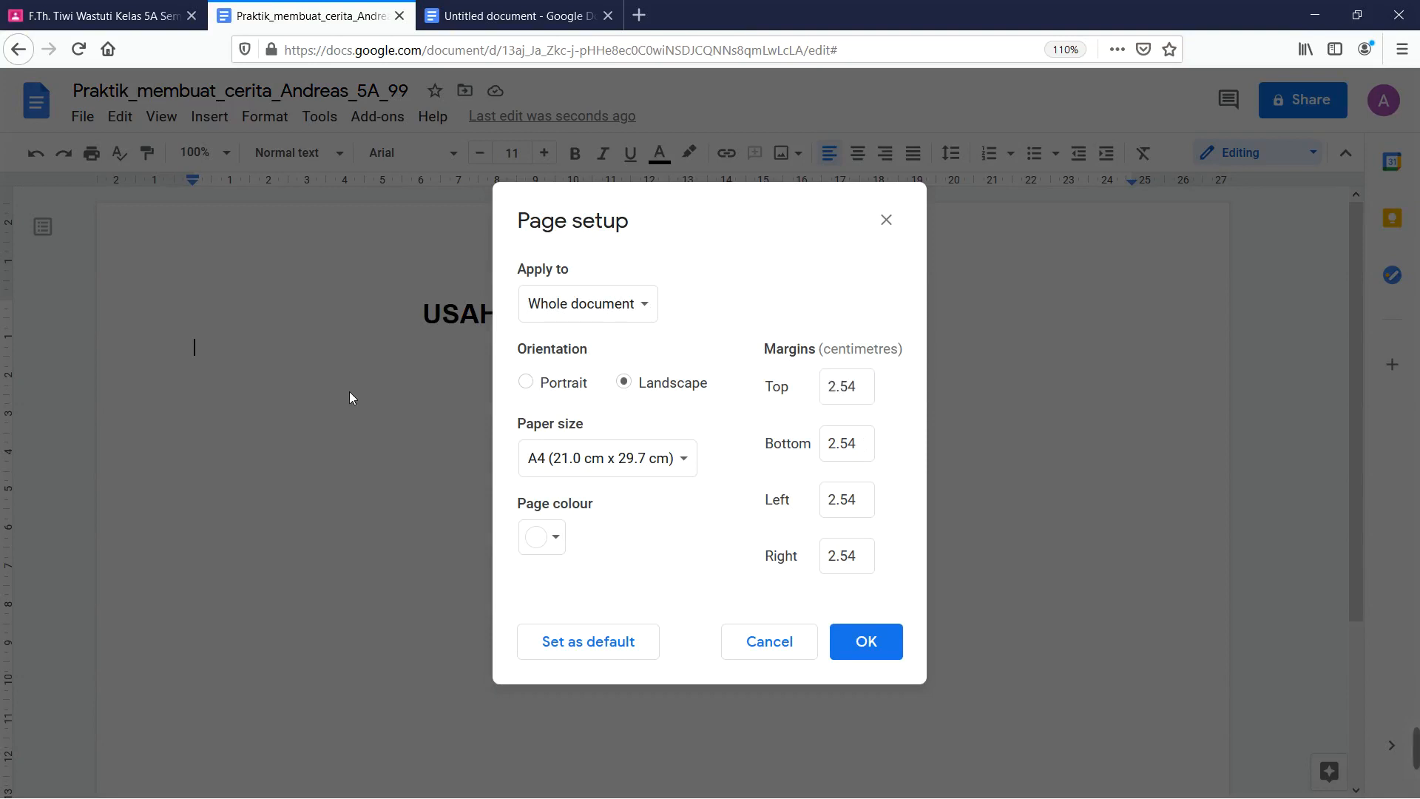
{"action": "left_click", "coordinate": [888, 222]}
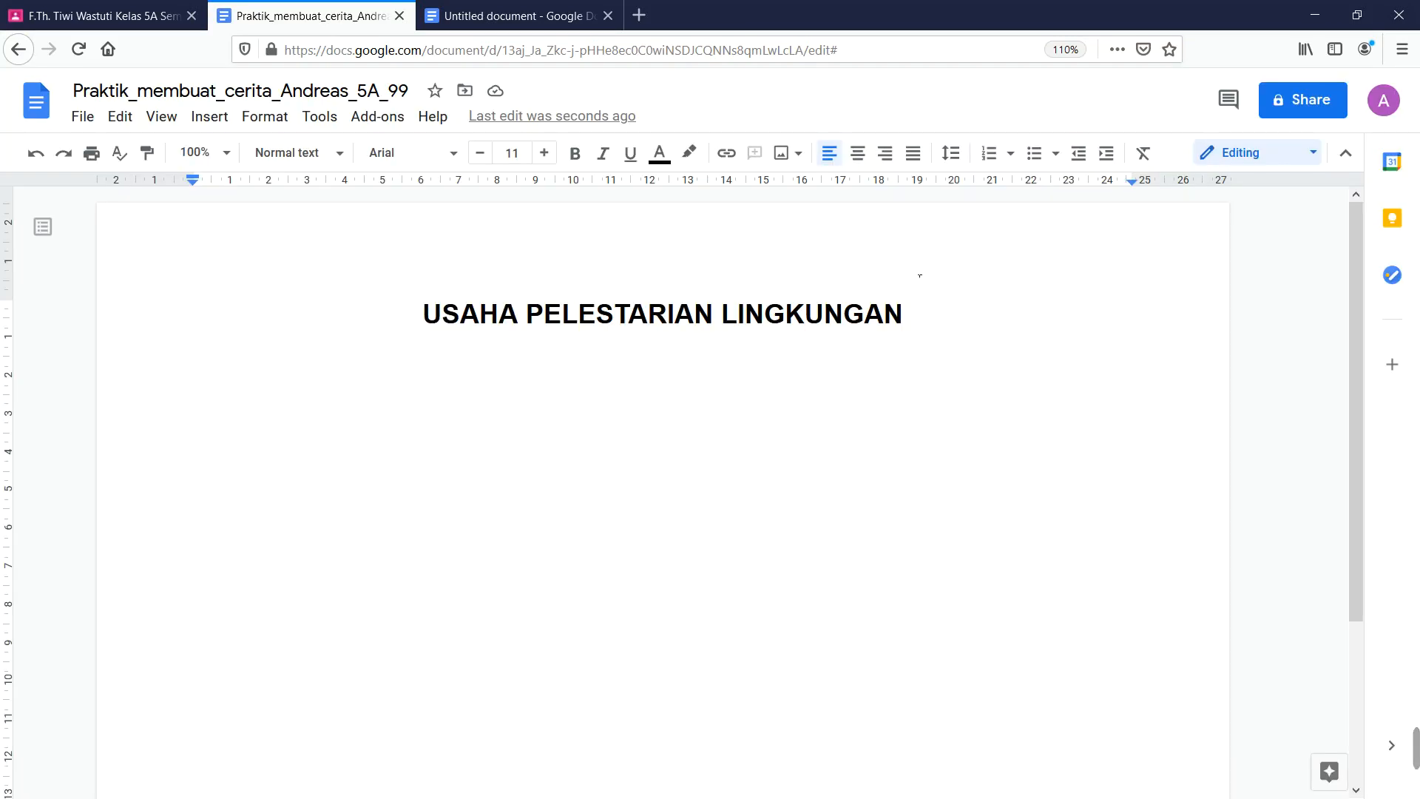
Select the entire document content and set its top margin to 3 cm in the page setup.
{"action": "key", "text": "ctrl+a"}
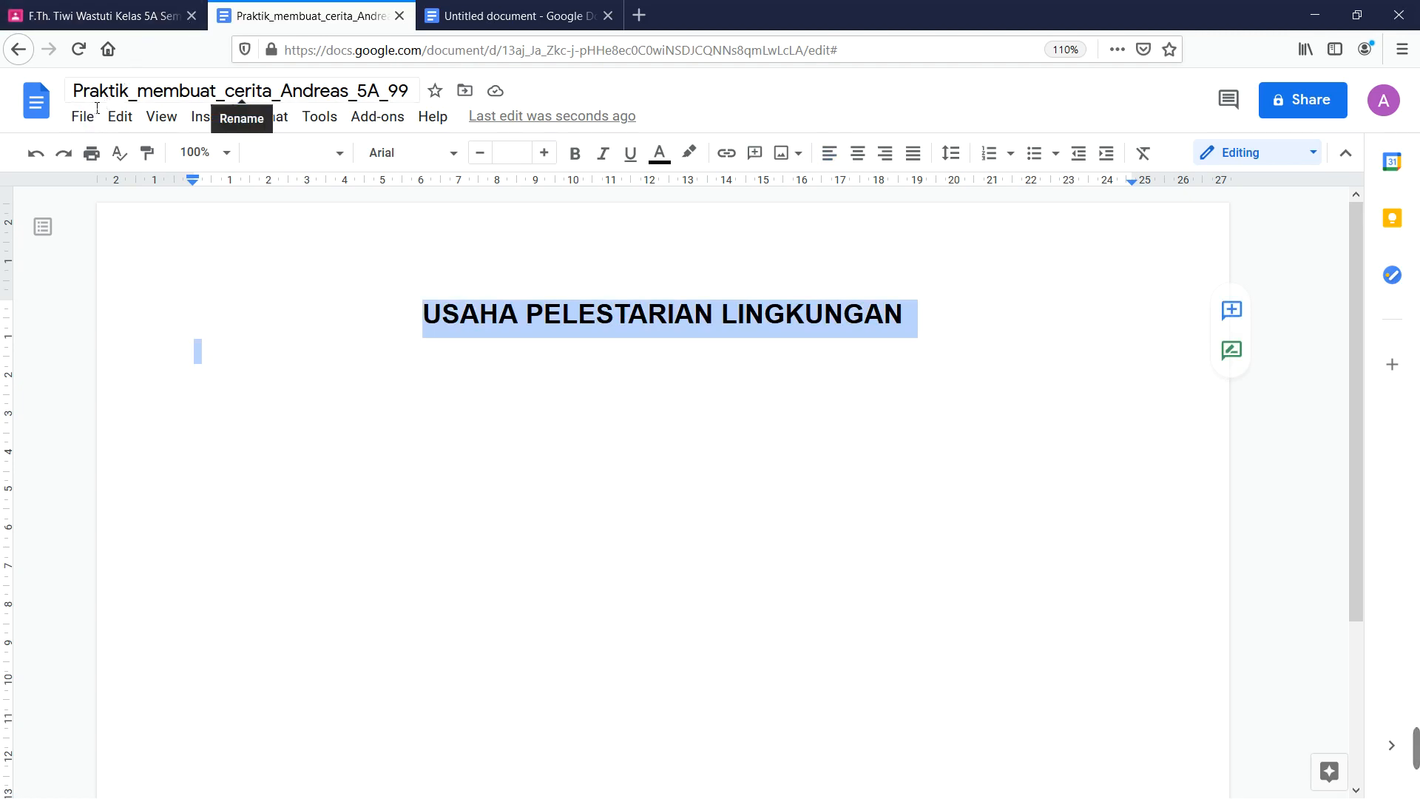
{"action": "left_click", "coordinate": [236, 92]}
{"action": "left_click", "coordinate": [82, 116]}
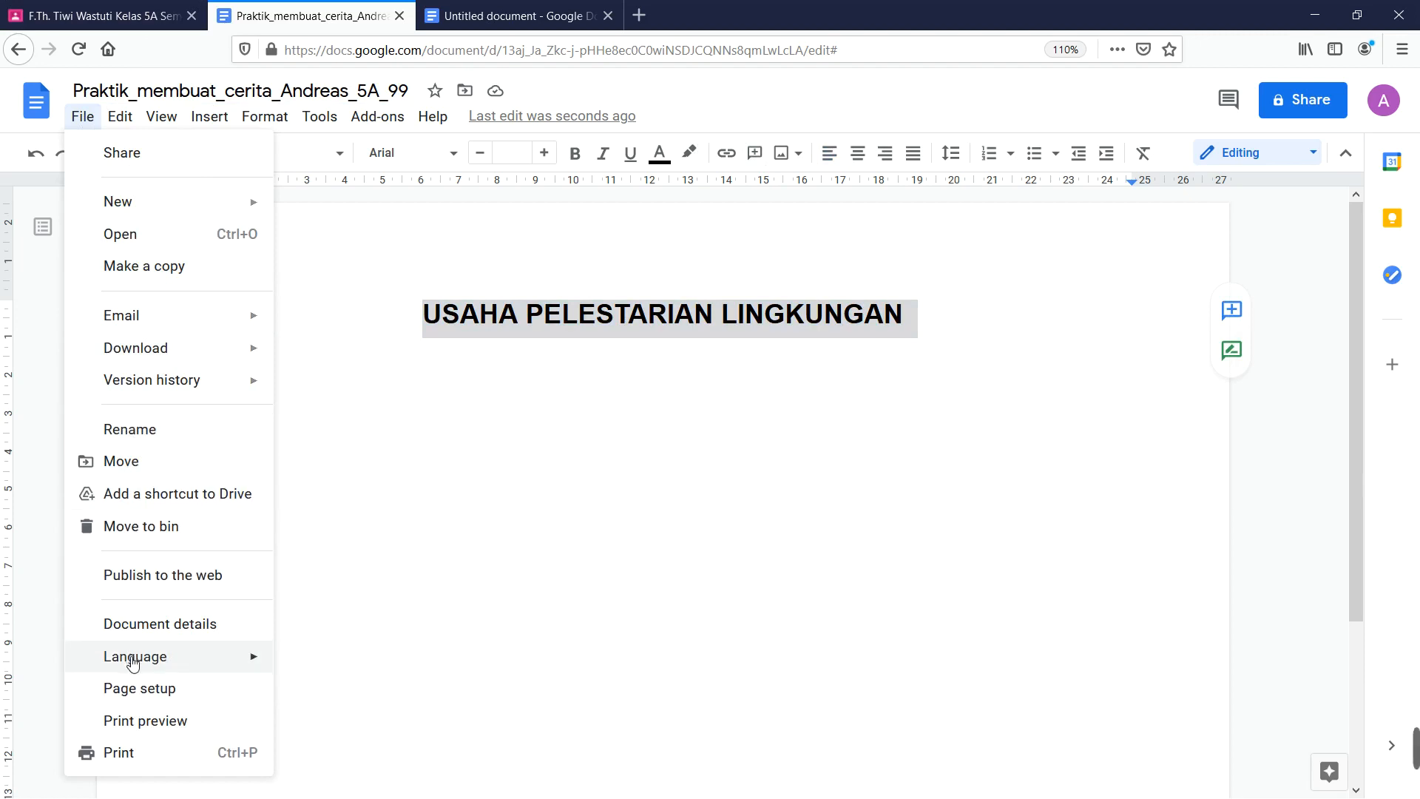
{"action": "left_click", "coordinate": [144, 688]}
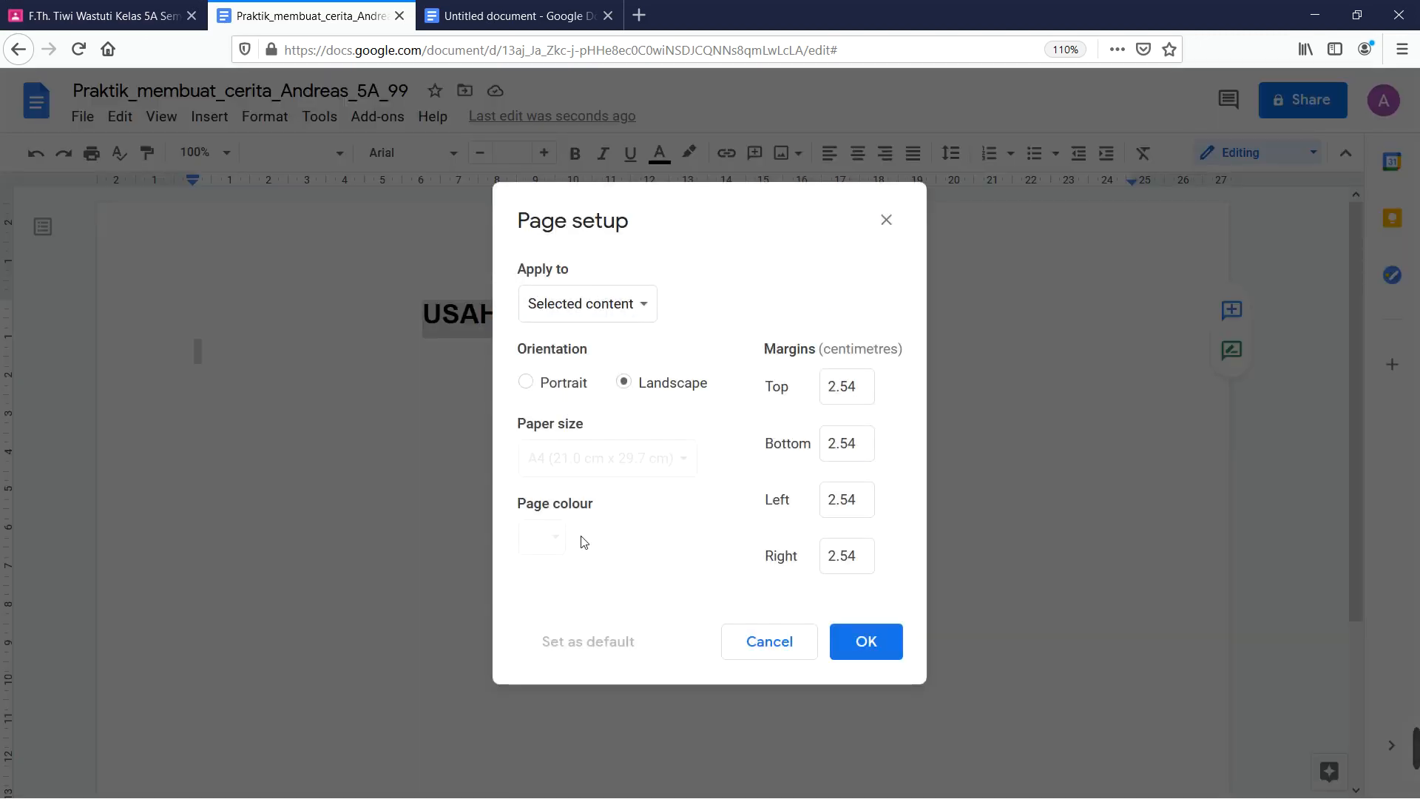
{"action": "left_click", "coordinate": [862, 391]}
{"action": "key", "text": "BackSpace"}
{"action": "key", "text": "BackSpace"}
{"action": "key", "text": "BackSpace"}
{"action": "key", "text": "BackSpace"}
{"action": "type", "text": "3"}
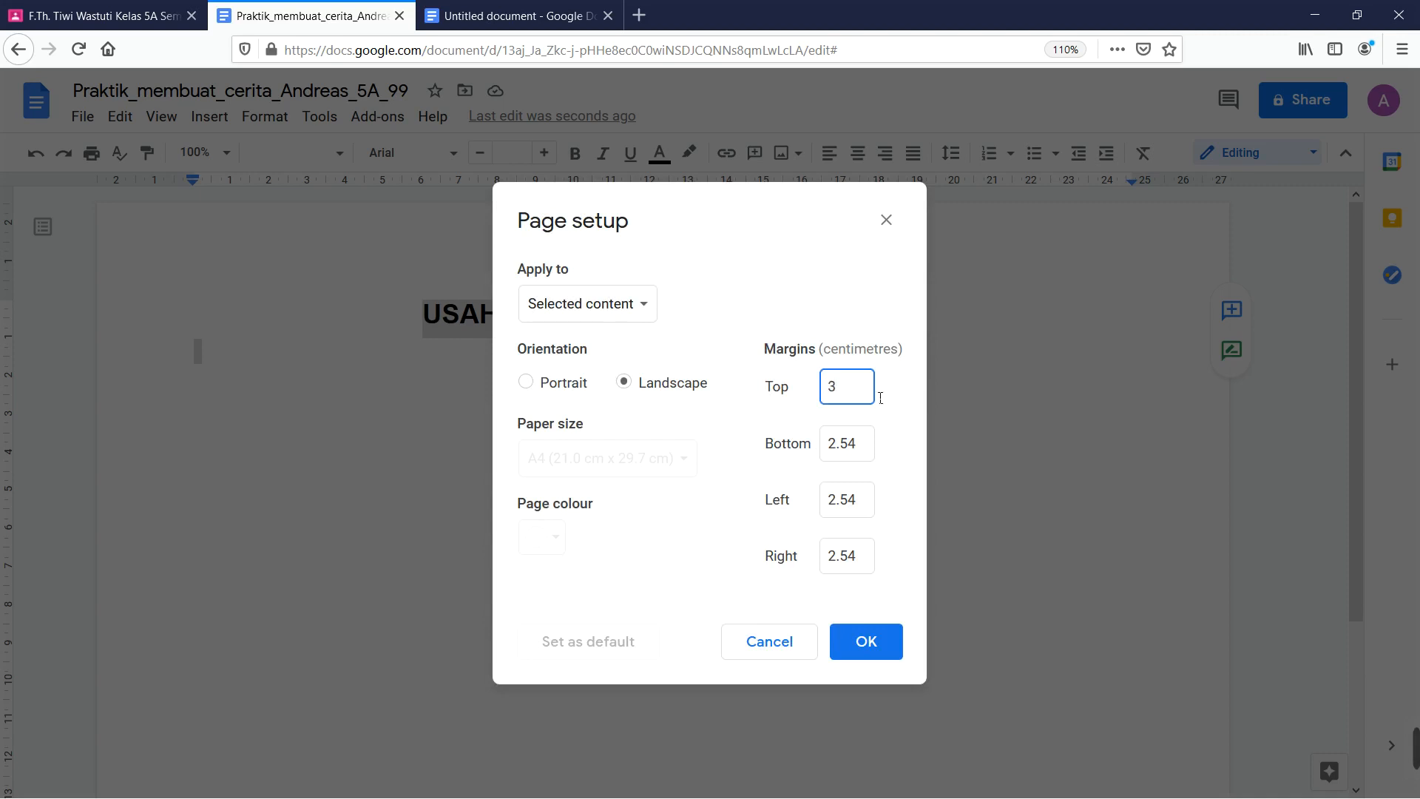
Set the bottom and left page margins to 3 cm.
{"action": "left_click", "coordinate": [874, 447]}
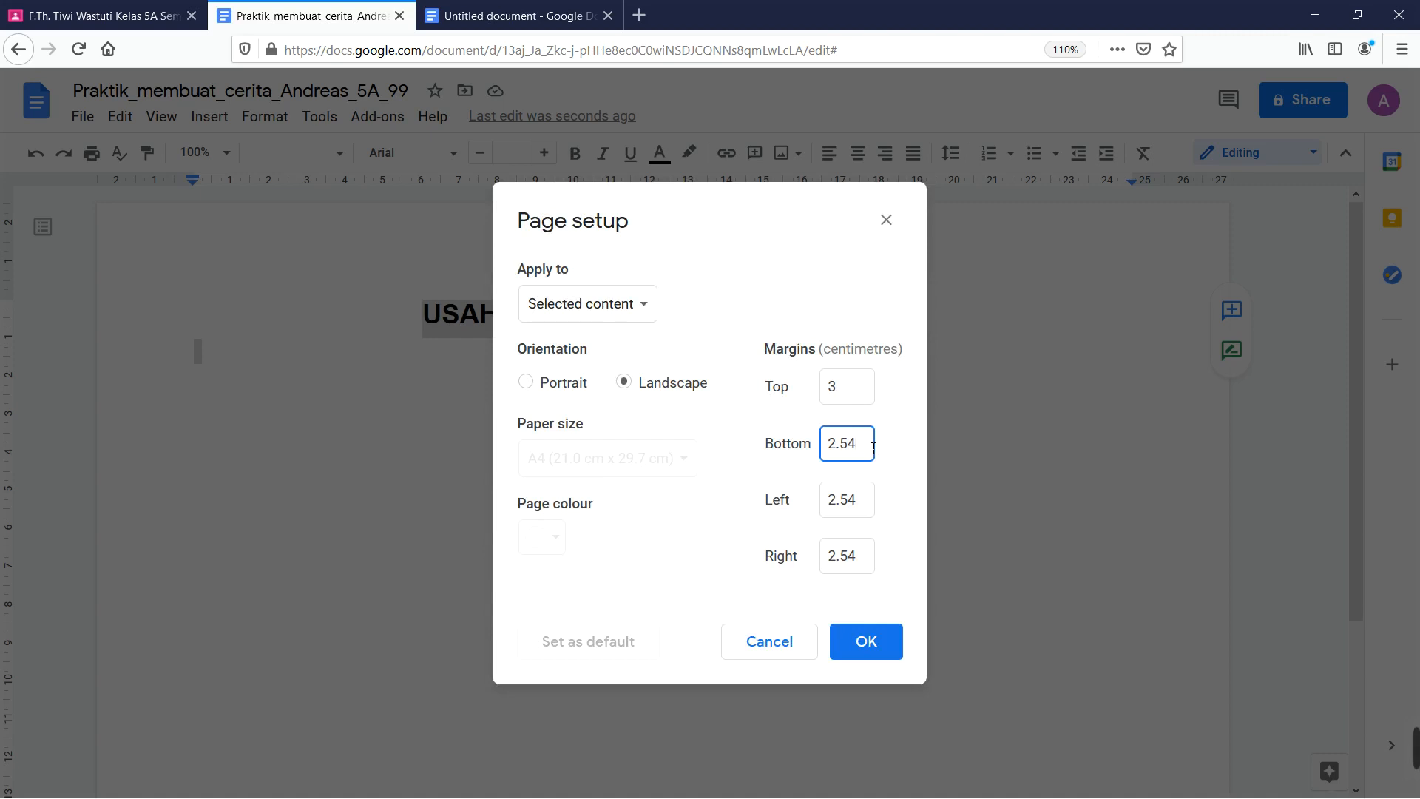
{"action": "key", "text": "BackSpace"}
{"action": "key", "text": "BackSpace"}
{"action": "key", "text": "BackSpace"}
{"action": "key", "text": "BackSpace"}
{"action": "type", "text": "3"}
{"action": "left_click", "coordinate": [865, 502]}
{"action": "key", "text": "BackSpace"}
{"action": "key", "text": "BackSpace"}
{"action": "key", "text": "BackSpace"}
{"action": "key", "text": "BackSpace"}
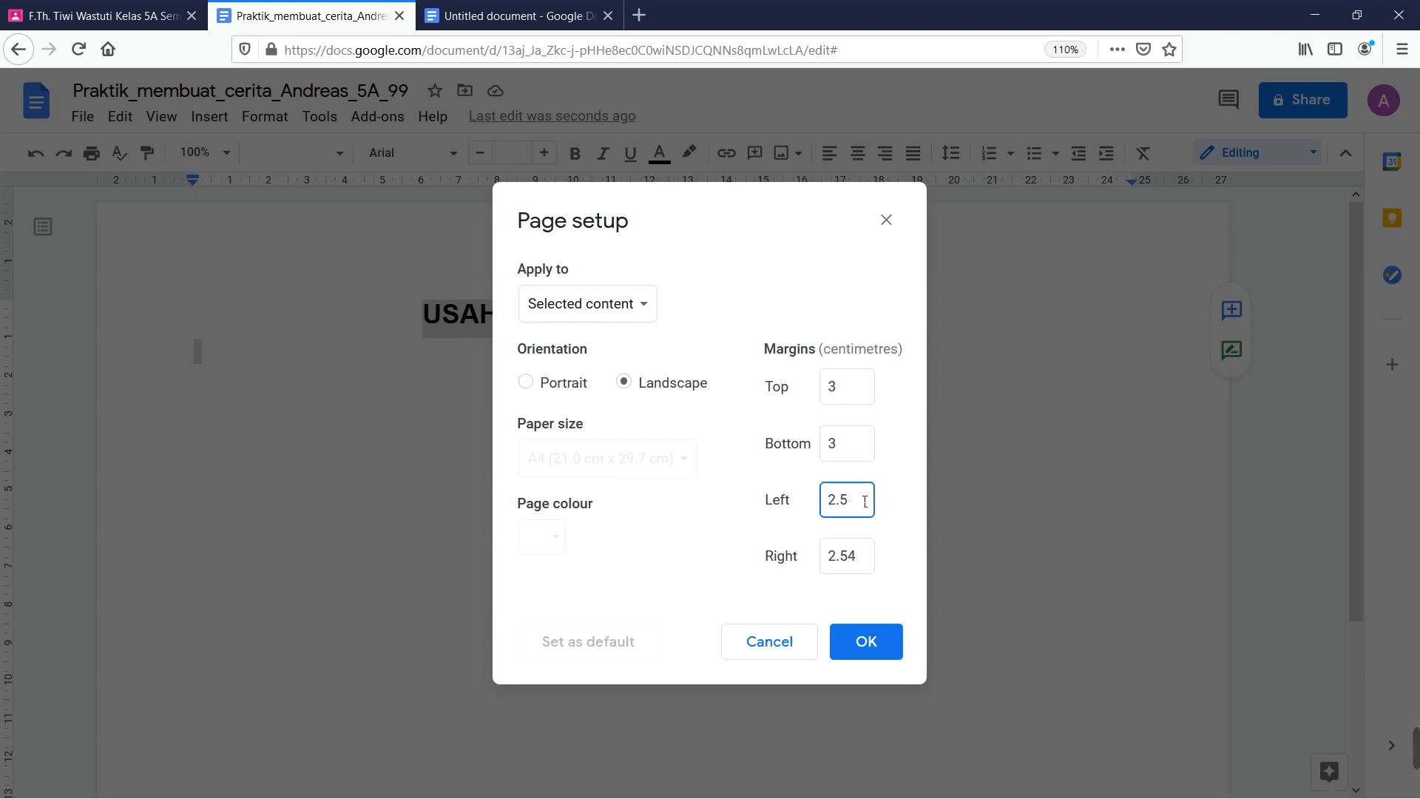
{"action": "type", "text": "3"}
Set the right margin to 3 cm, apply the page setup and place the cursor on the empty line below the title.
{"action": "left_click", "coordinate": [868, 564]}
{"action": "key", "text": "BackSpace"}
{"action": "key", "text": "BackSpace"}
{"action": "key", "text": "BackSpace"}
{"action": "key", "text": "BackSpace"}
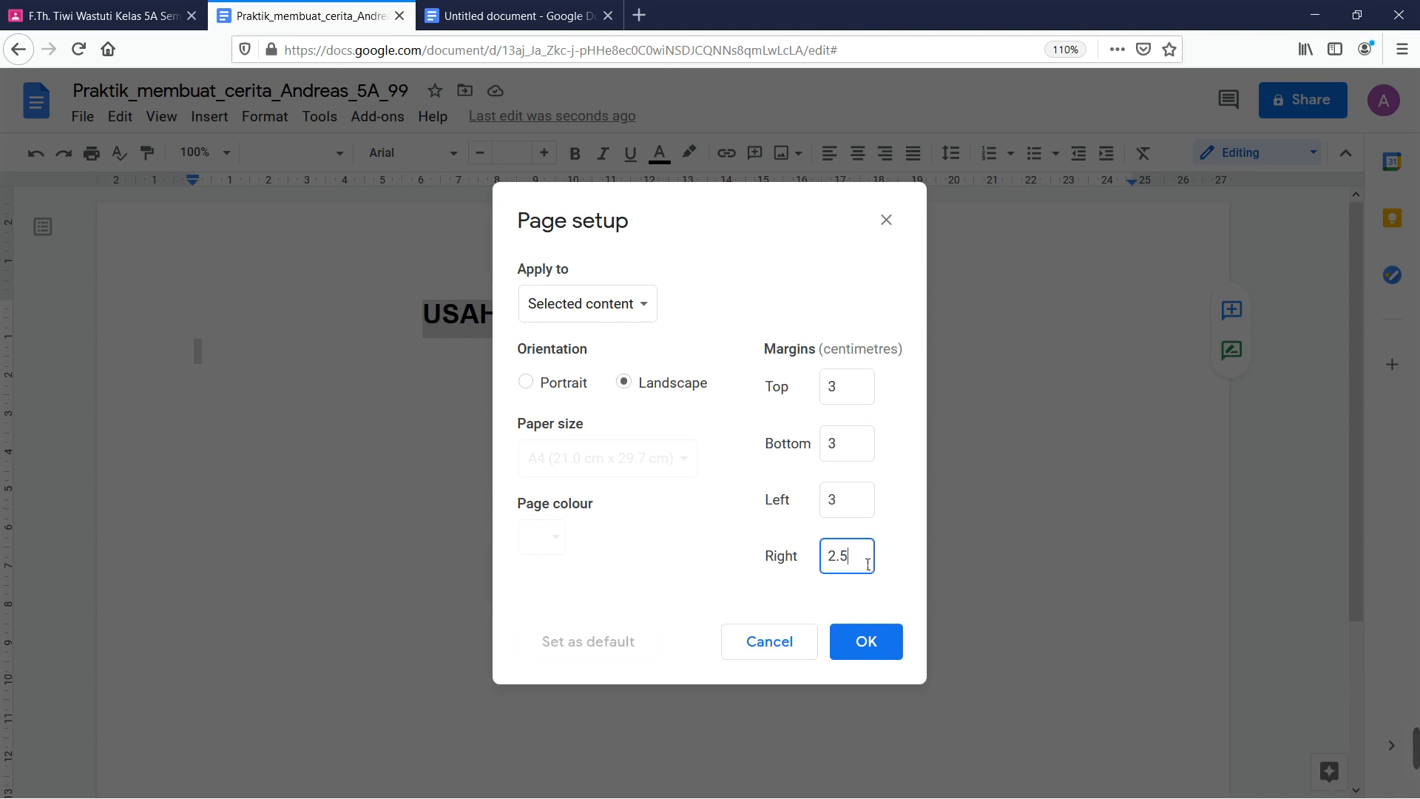
{"action": "type", "text": "3"}
{"action": "left_click", "coordinate": [876, 651]}
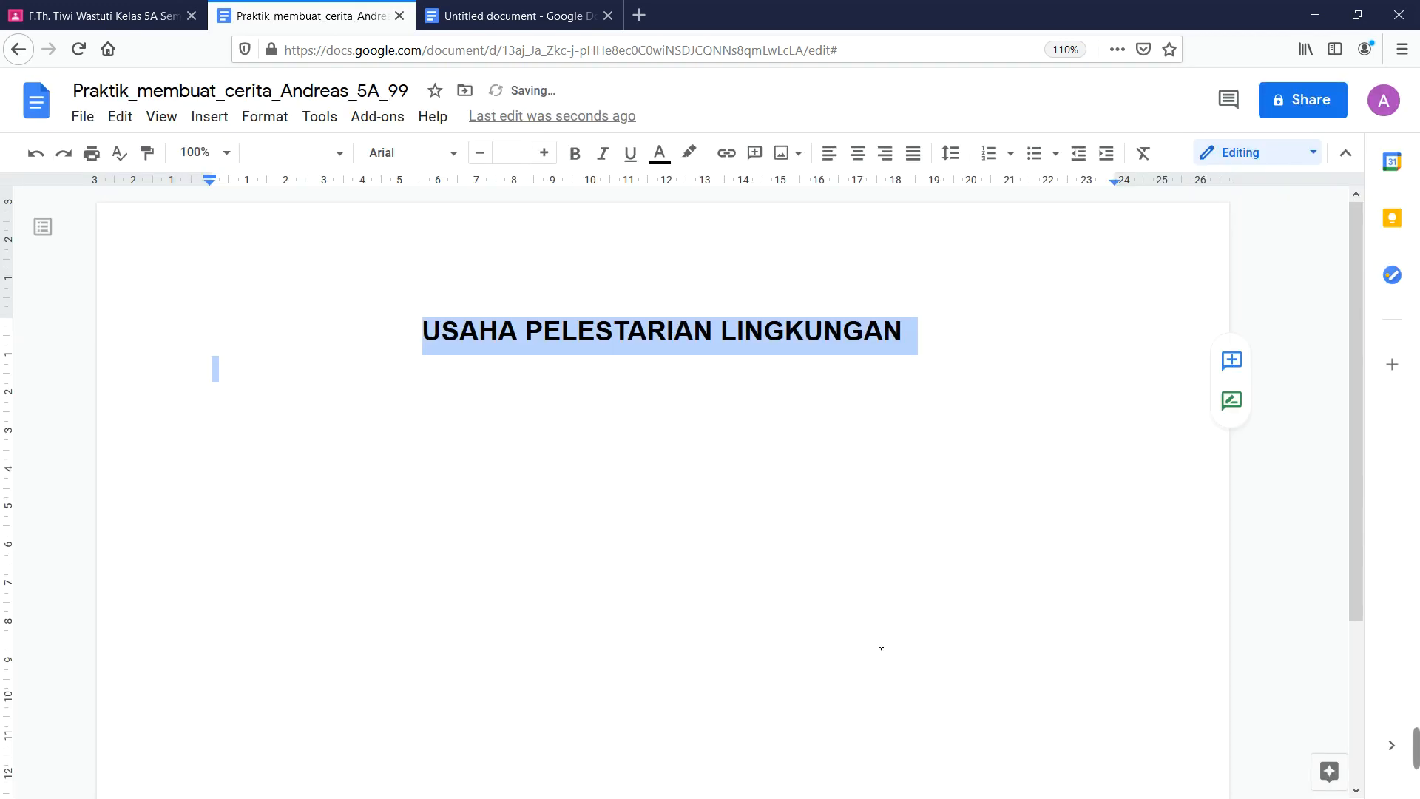
{"action": "left_click", "coordinate": [228, 434]}
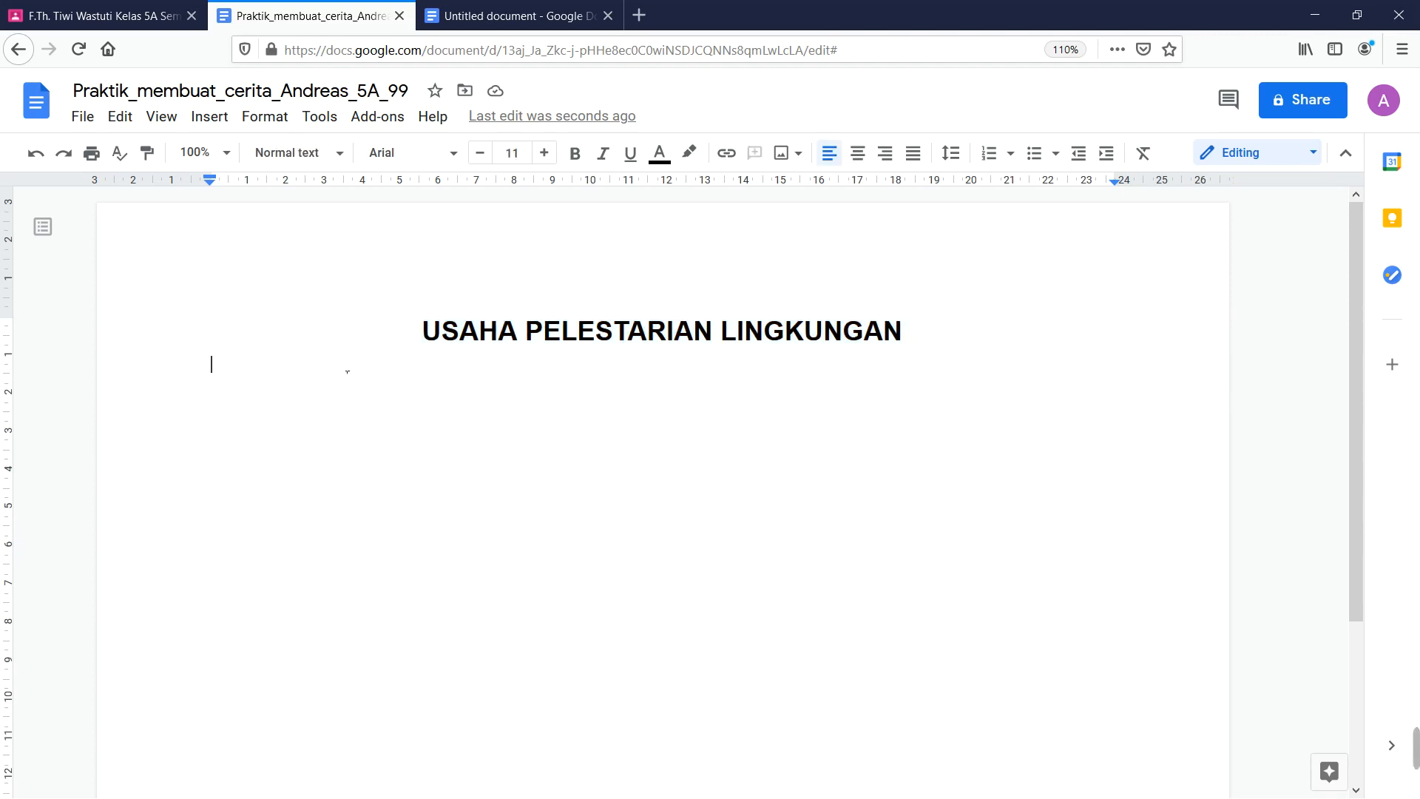
Start a new line below the title and set its font size to 16.
{"action": "key", "text": "Return"}
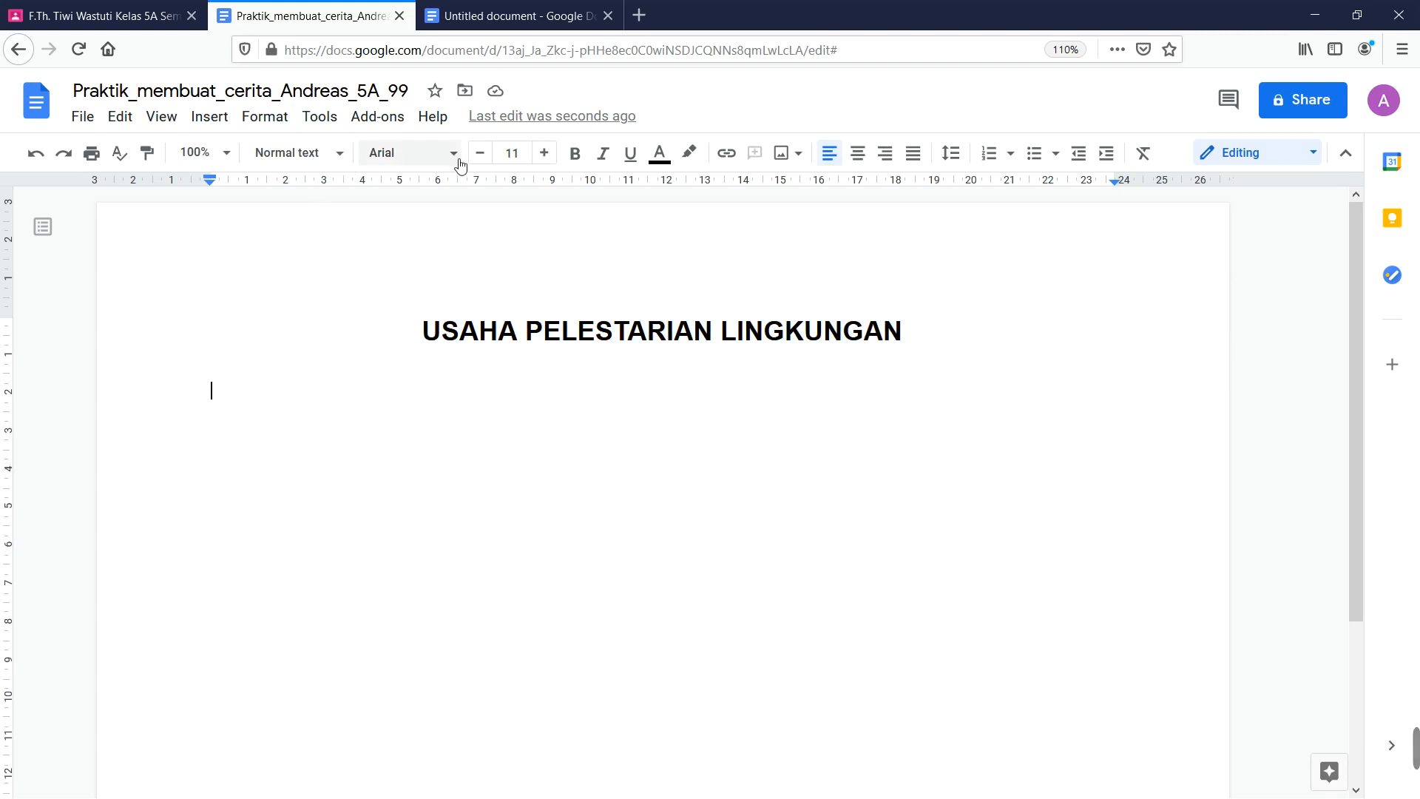
{"action": "left_click", "coordinate": [545, 155]}
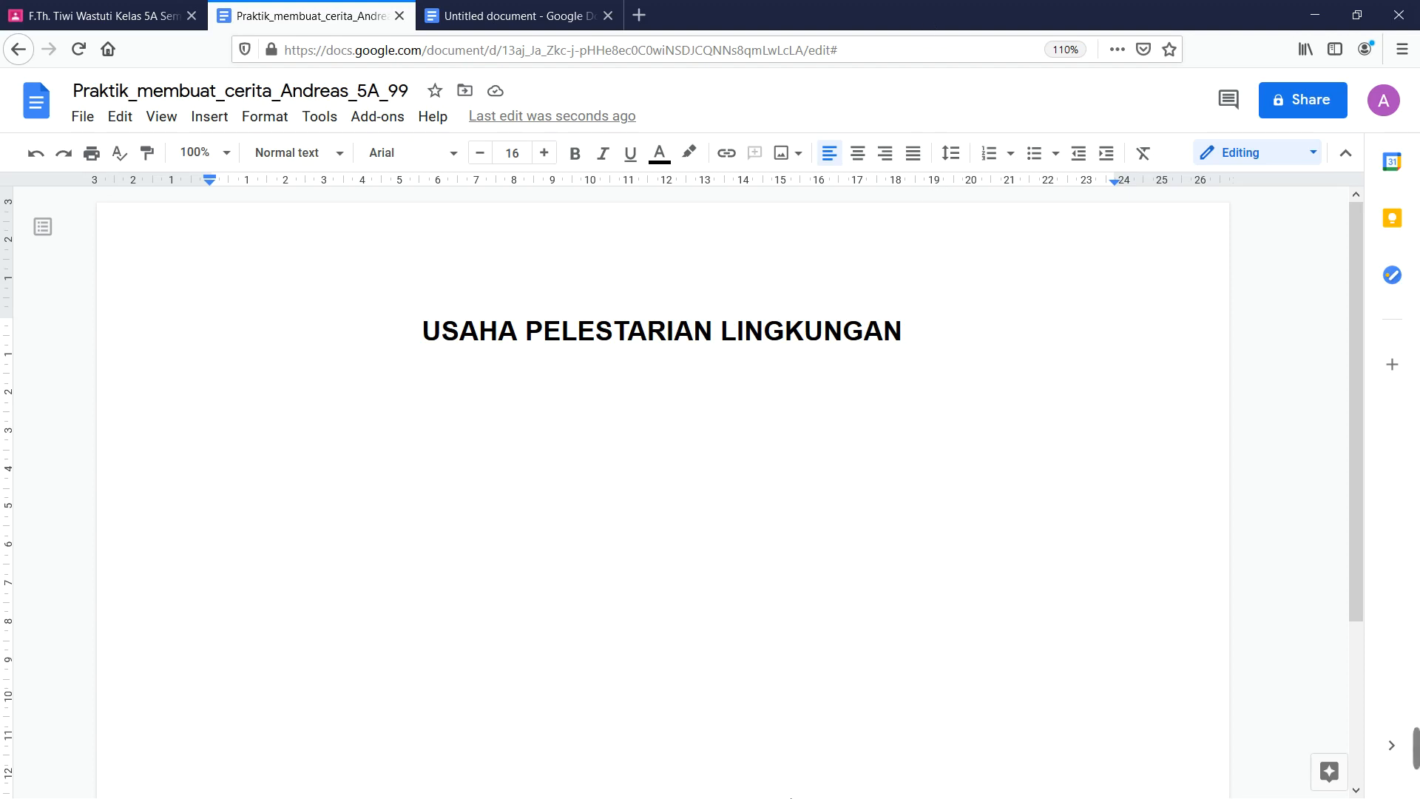
Switch to Word, copy the entire story text from Document1, and paste it below the title in the Google Docs document.
{"action": "key", "text": "super"}
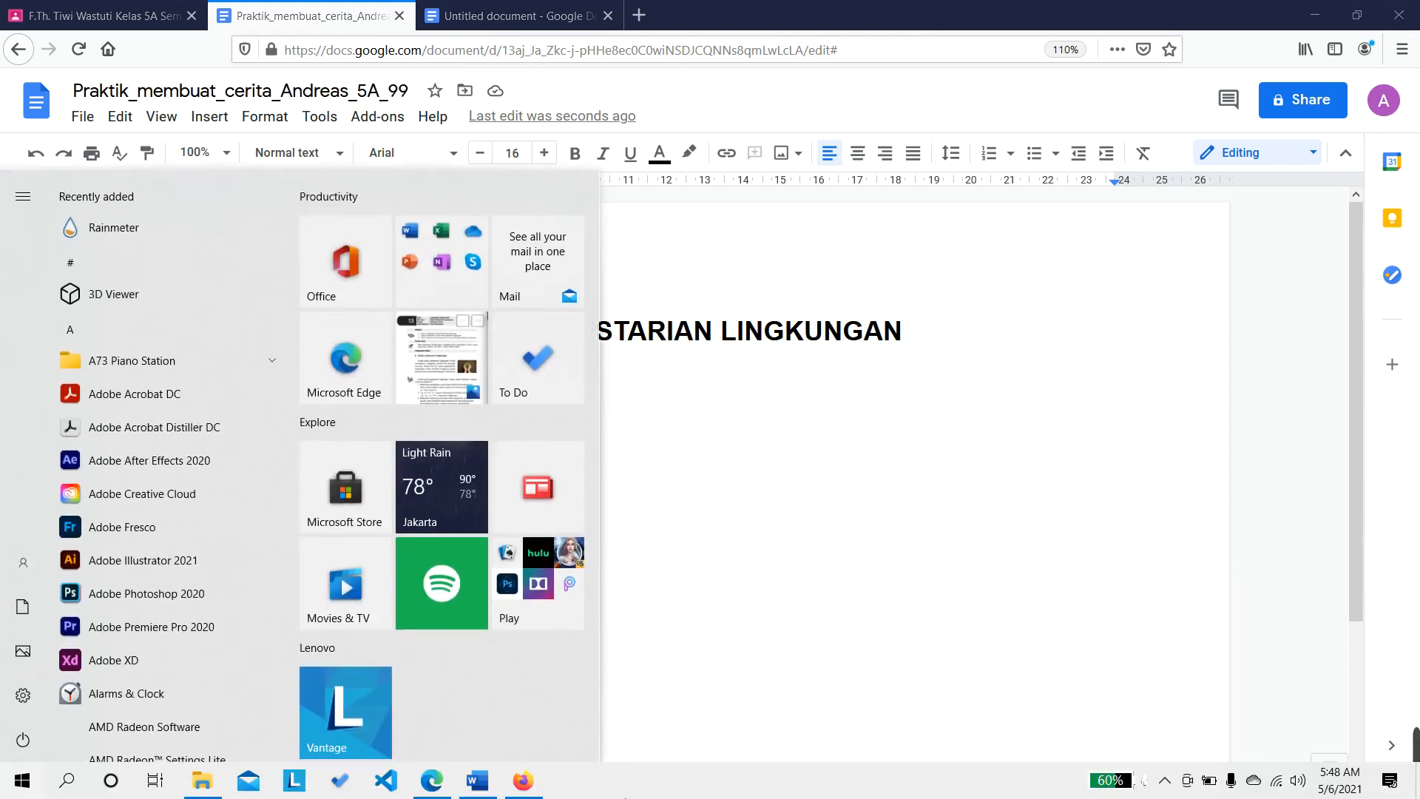
{"action": "left_click", "coordinate": [482, 789]}
{"action": "scroll", "coordinate": [576, 503], "scroll_direction": "up", "scroll_amount": 10}
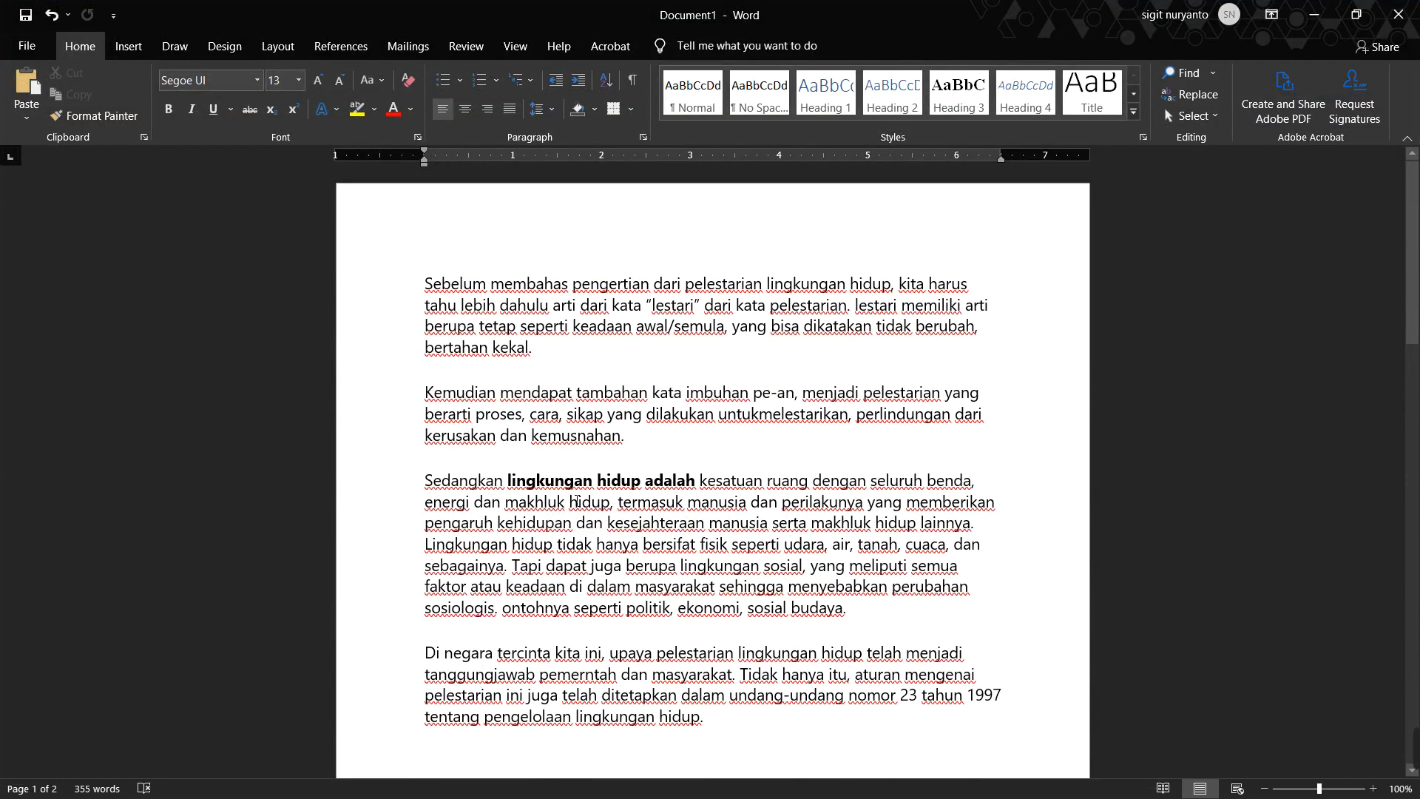
{"action": "left_click_drag", "start_coordinate": [427, 283], "coordinate": [939, 573]}
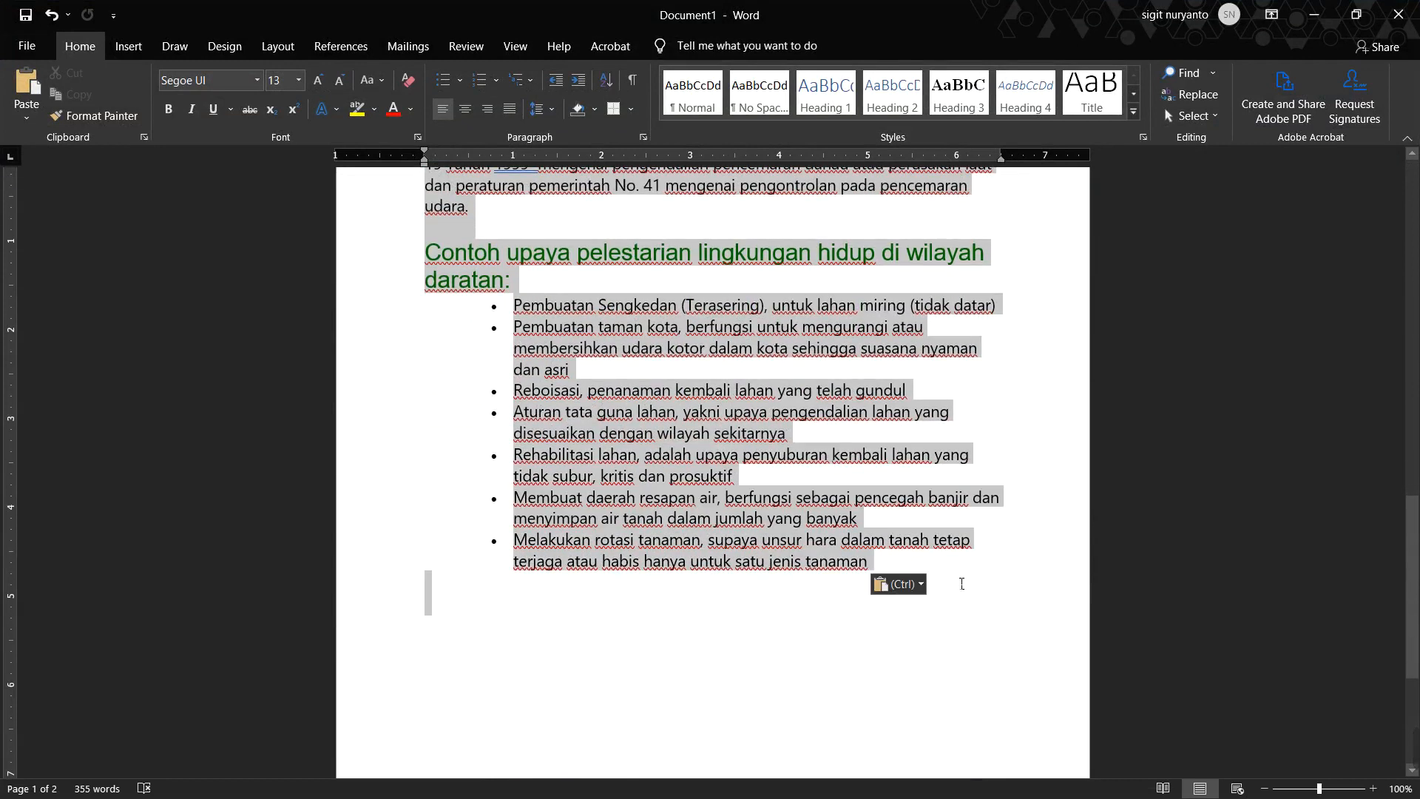
{"action": "left_click", "coordinate": [1314, 14]}
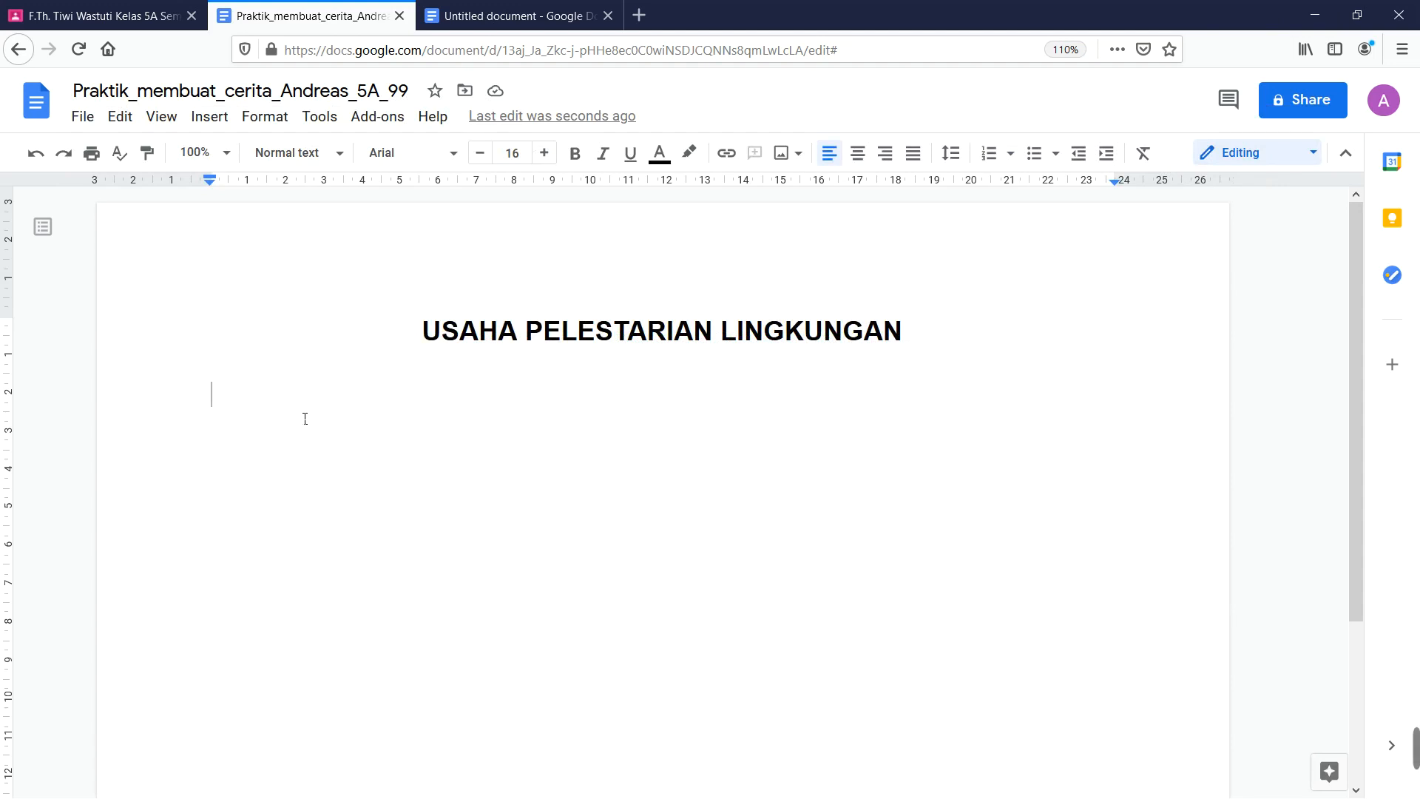
{"action": "key", "text": "ctrl+v"}
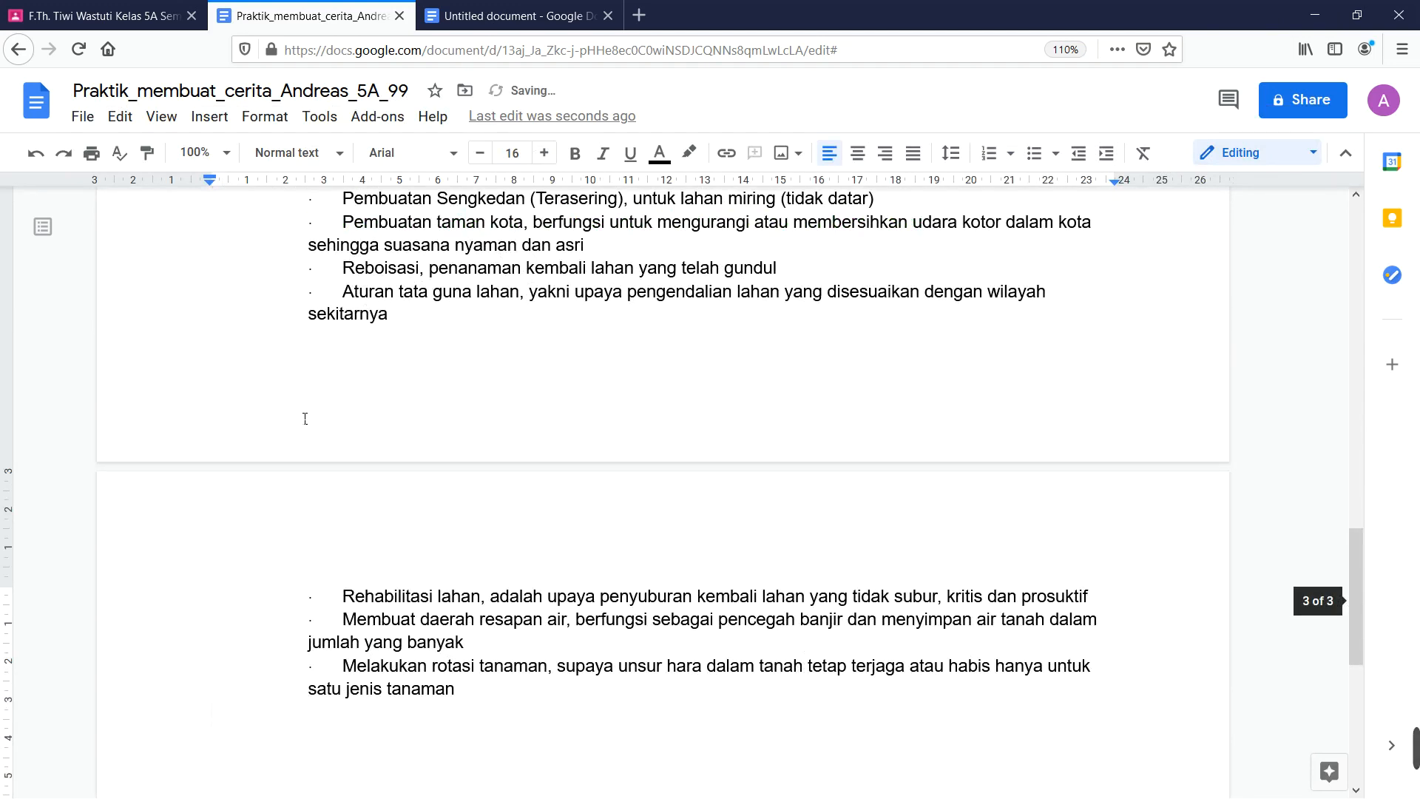
{"action": "scroll", "coordinate": [359, 537], "scroll_direction": "up", "scroll_amount": 15}
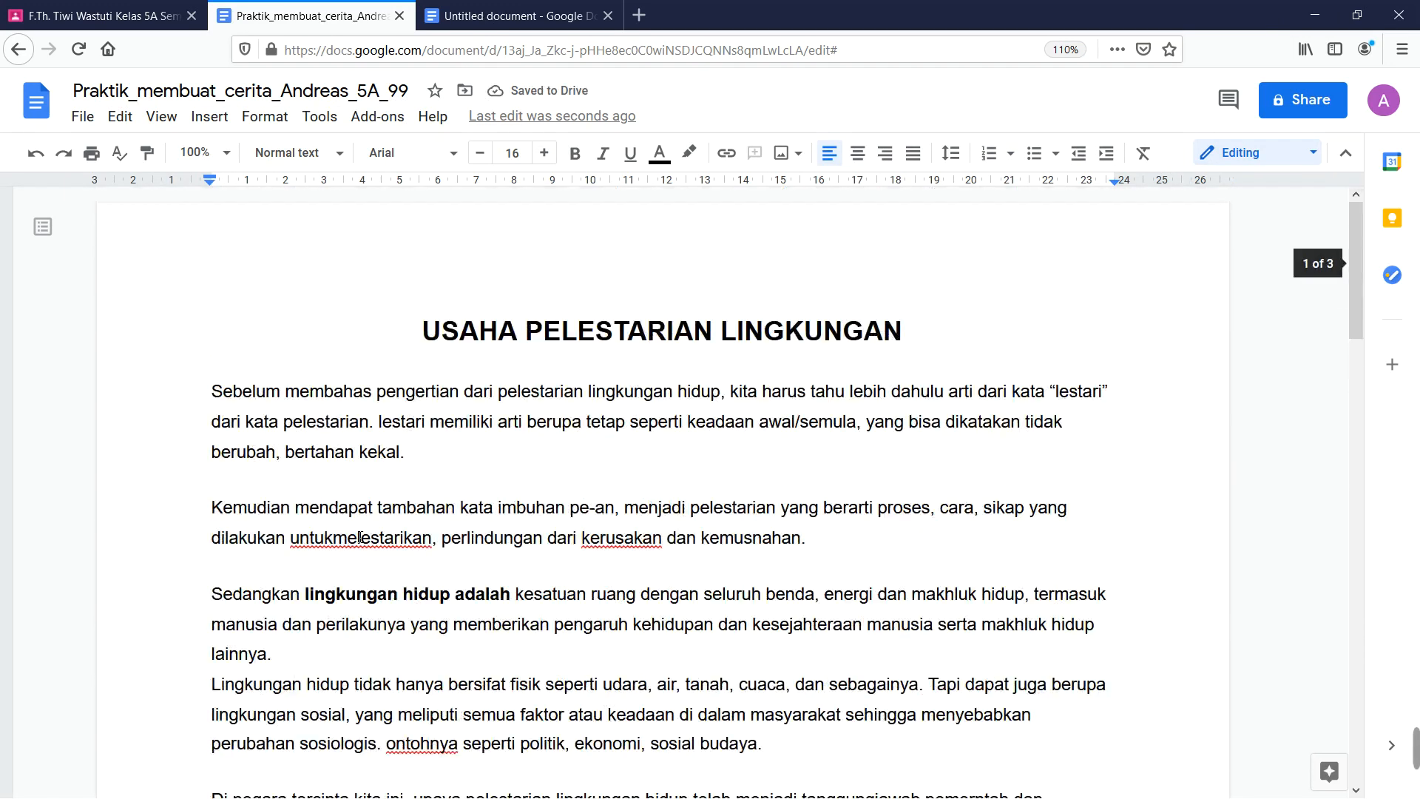
{"action": "left_click", "coordinate": [284, 452]}
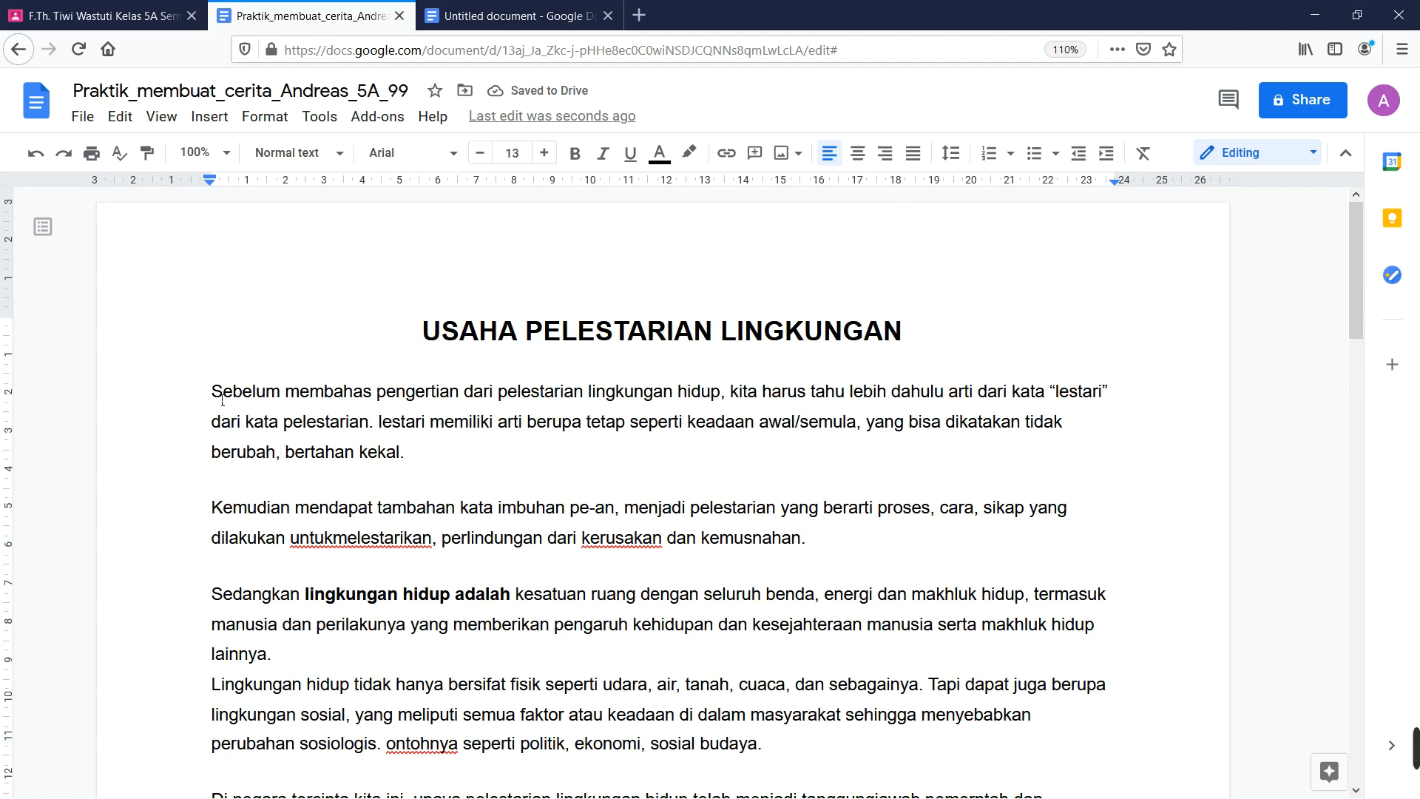
{"action": "left_click_drag", "start_coordinate": [222, 400], "coordinate": [733, 596]}
{"action": "scroll", "coordinate": [761, 667], "scroll_direction": "down", "scroll_amount": 3}
{"action": "left_click", "coordinate": [450, 524]}
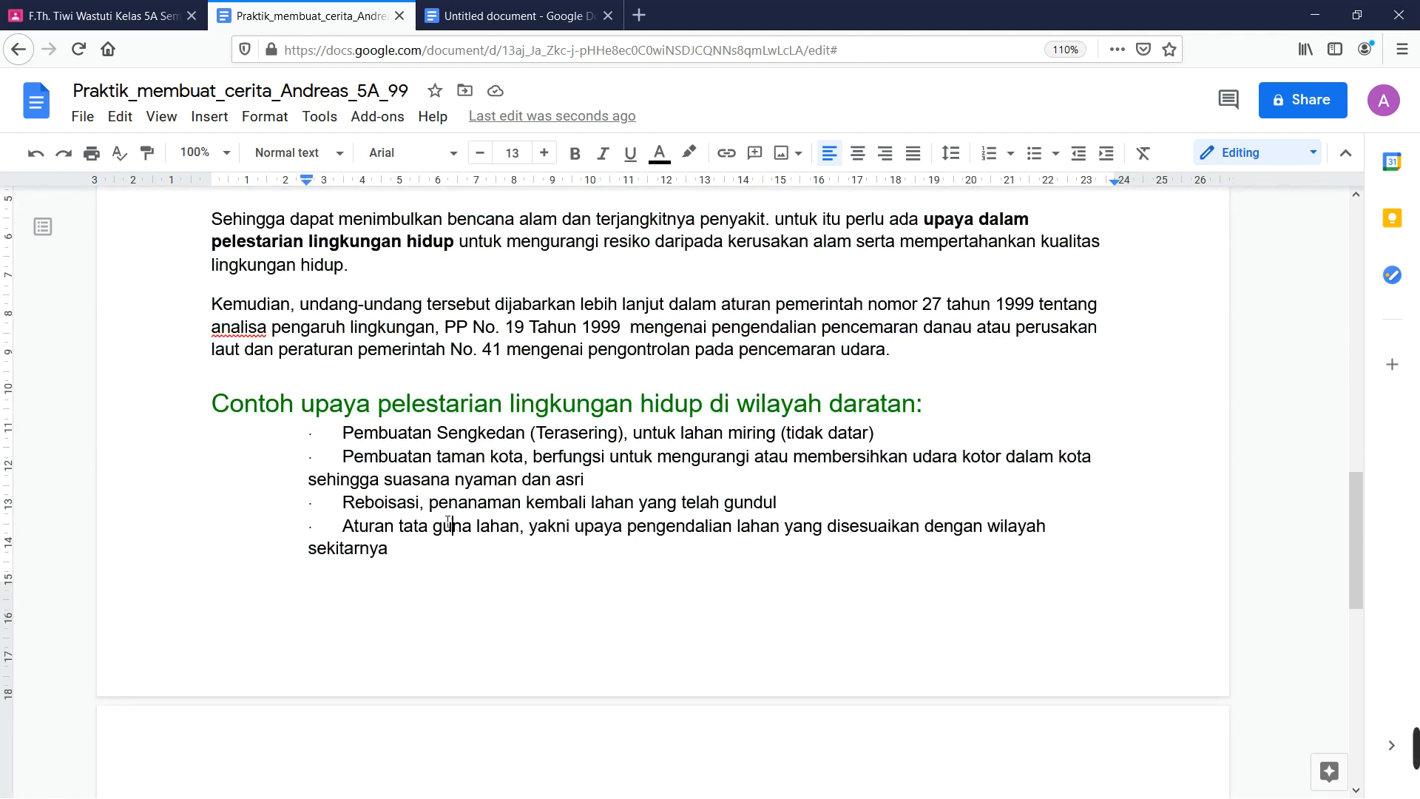
Format all the items below the heading "Contoh upaya pelestarian lingkungan hidup di wilayah daratan:" as a bulleted list.
{"action": "left_click_drag", "start_coordinate": [343, 433], "coordinate": [724, 566]}
{"action": "scroll", "coordinate": [815, 621], "scroll_direction": "down", "scroll_amount": 5}
{"action": "left_click_drag", "start_coordinate": [815, 622], "coordinate": [751, 510]}
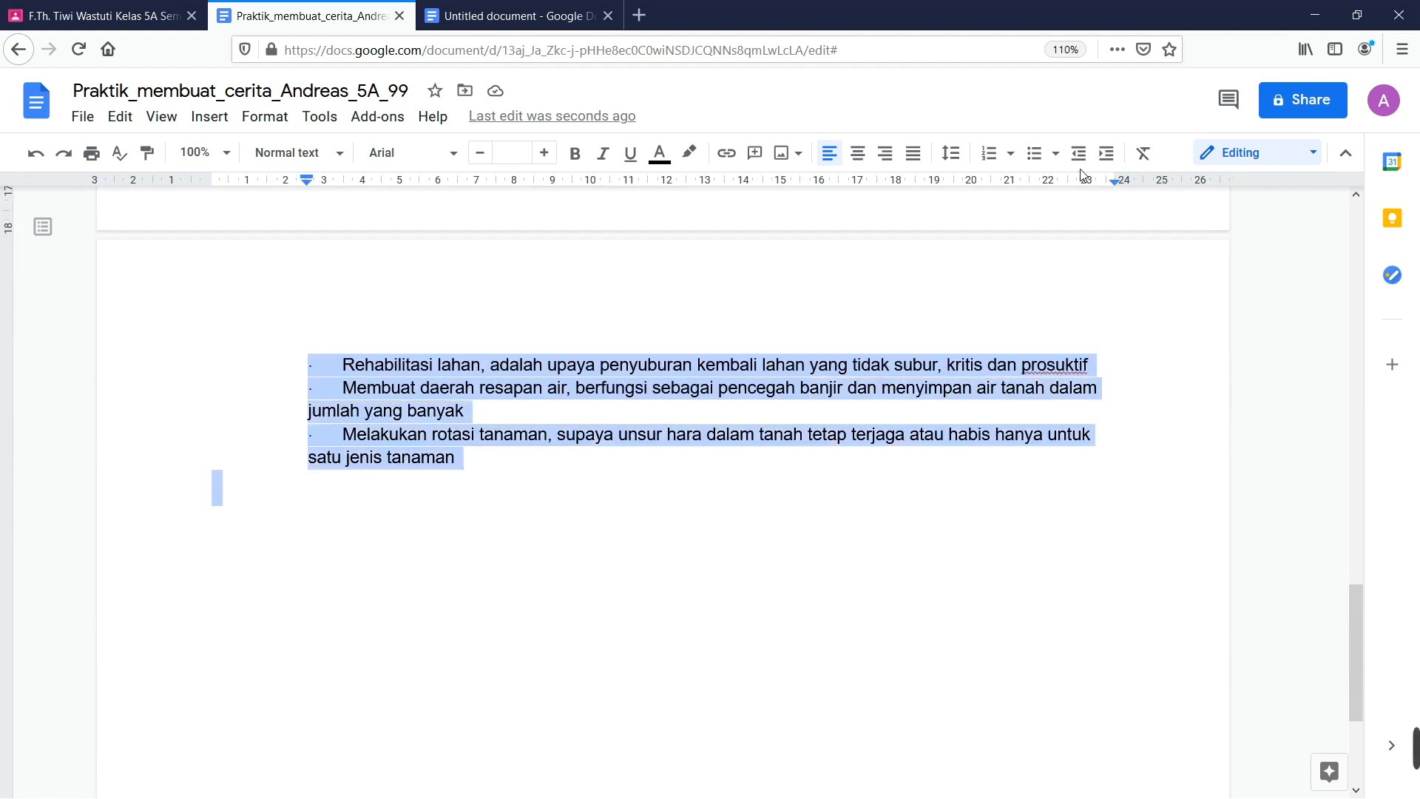
{"action": "left_click", "coordinate": [1040, 162]}
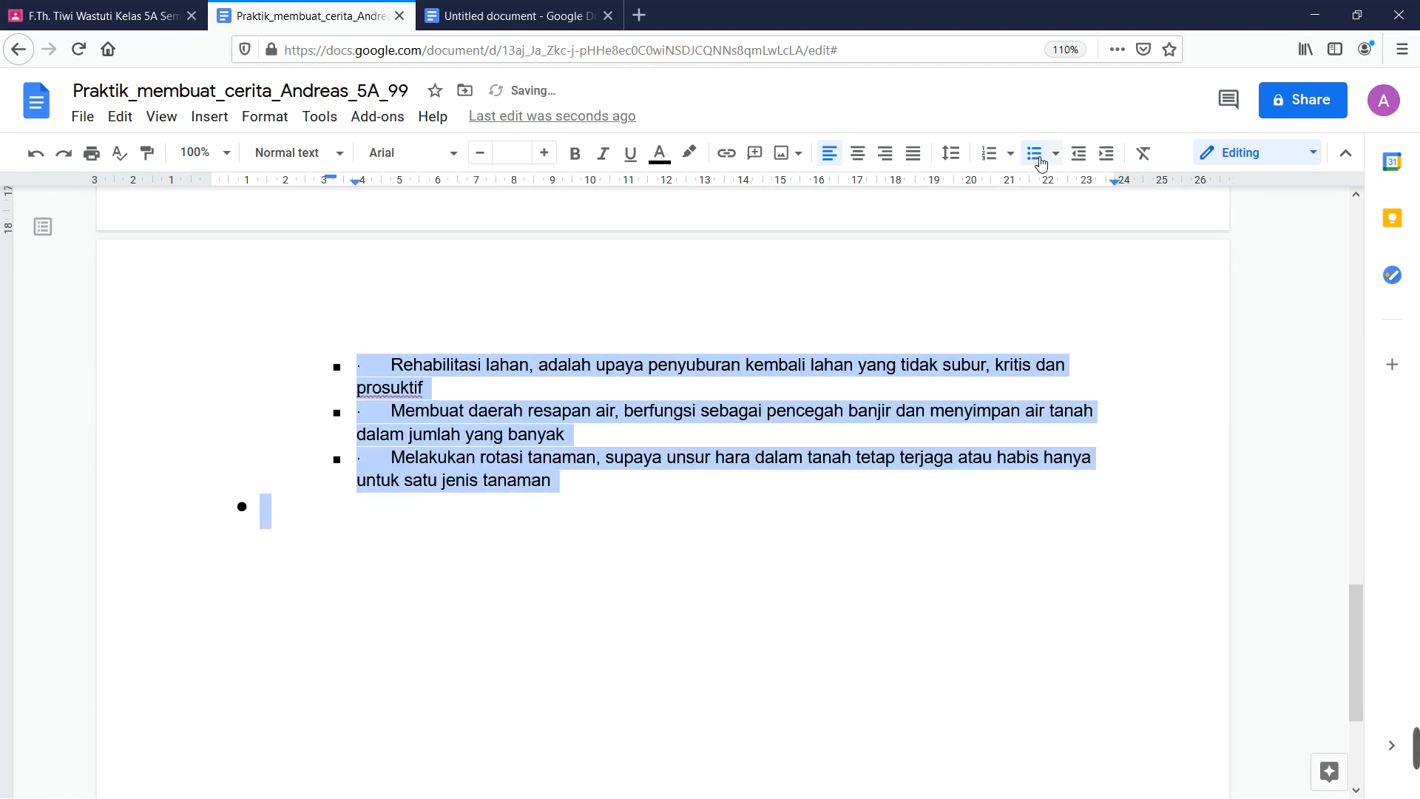
Remove the empty bullet line after the last list item.
{"action": "left_click", "coordinate": [653, 530]}
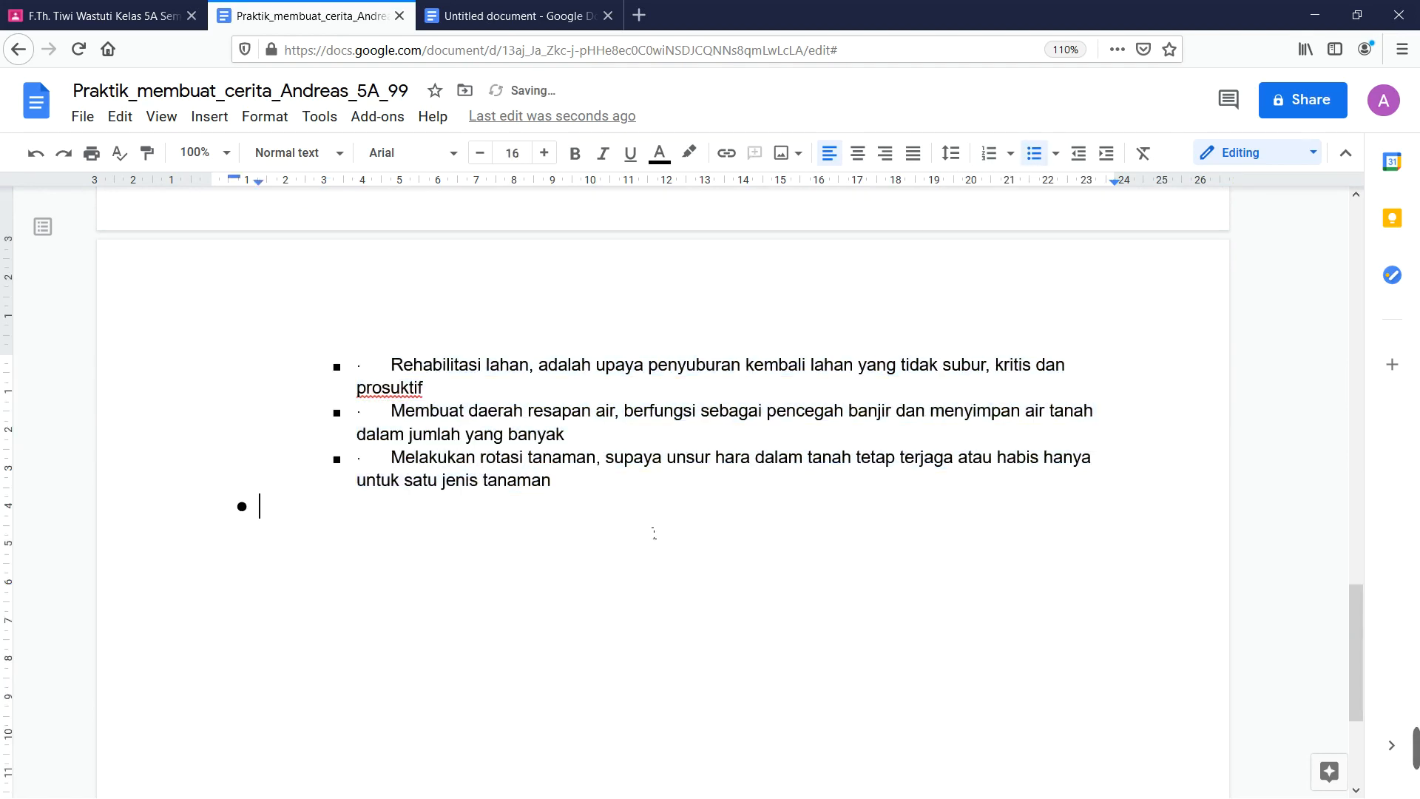
{"action": "key", "text": "BackSpace"}
{"action": "key", "text": "BackSpace"}
{"action": "key", "text": "BackSpace"}
Select the whole story text from the first paragraph through the last bullet and set its font size to 16.
{"action": "scroll", "coordinate": [413, 532], "scroll_direction": "up", "scroll_amount": 15}
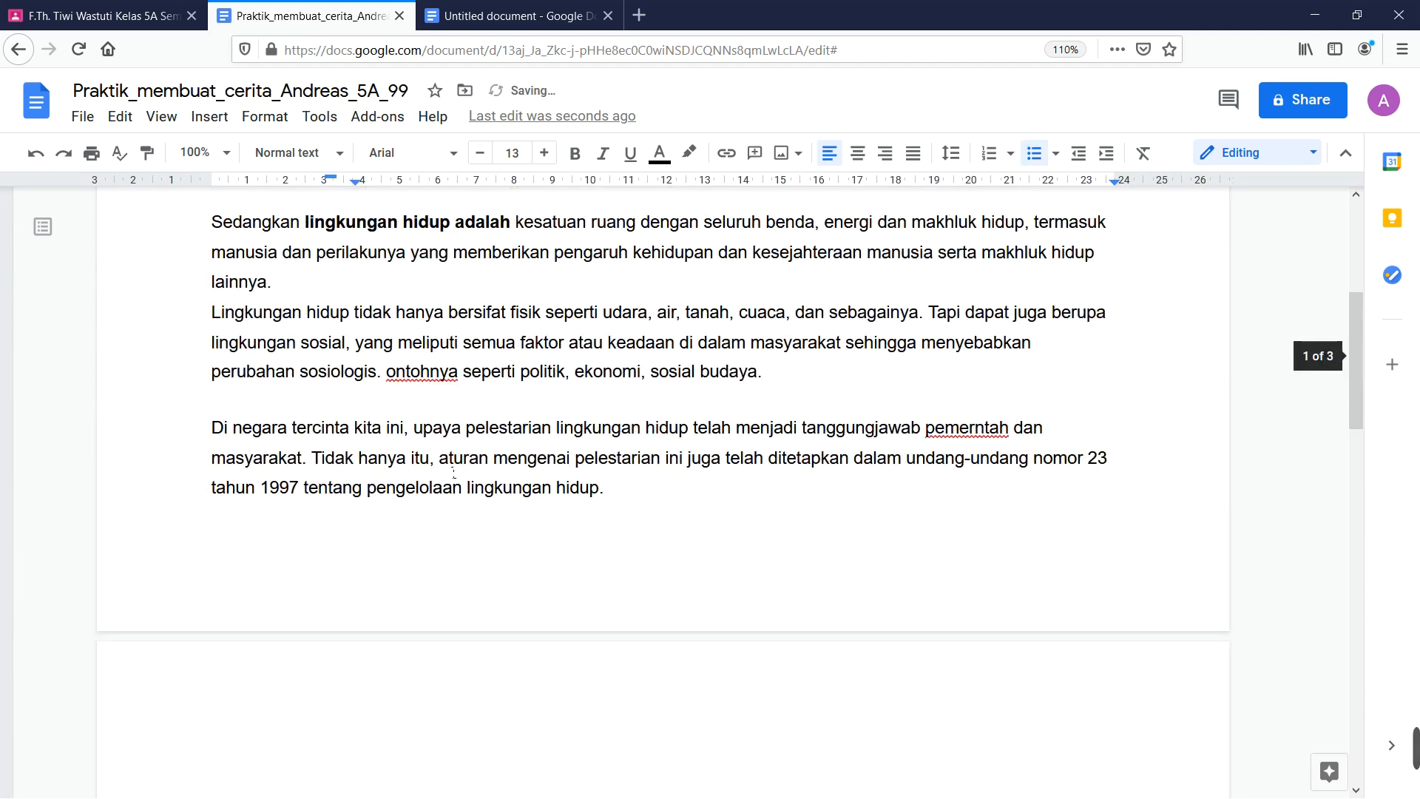
{"action": "scroll", "coordinate": [454, 472], "scroll_direction": "down", "scroll_amount": 10}
{"action": "scroll", "coordinate": [453, 471], "scroll_direction": "up", "scroll_amount": 15}
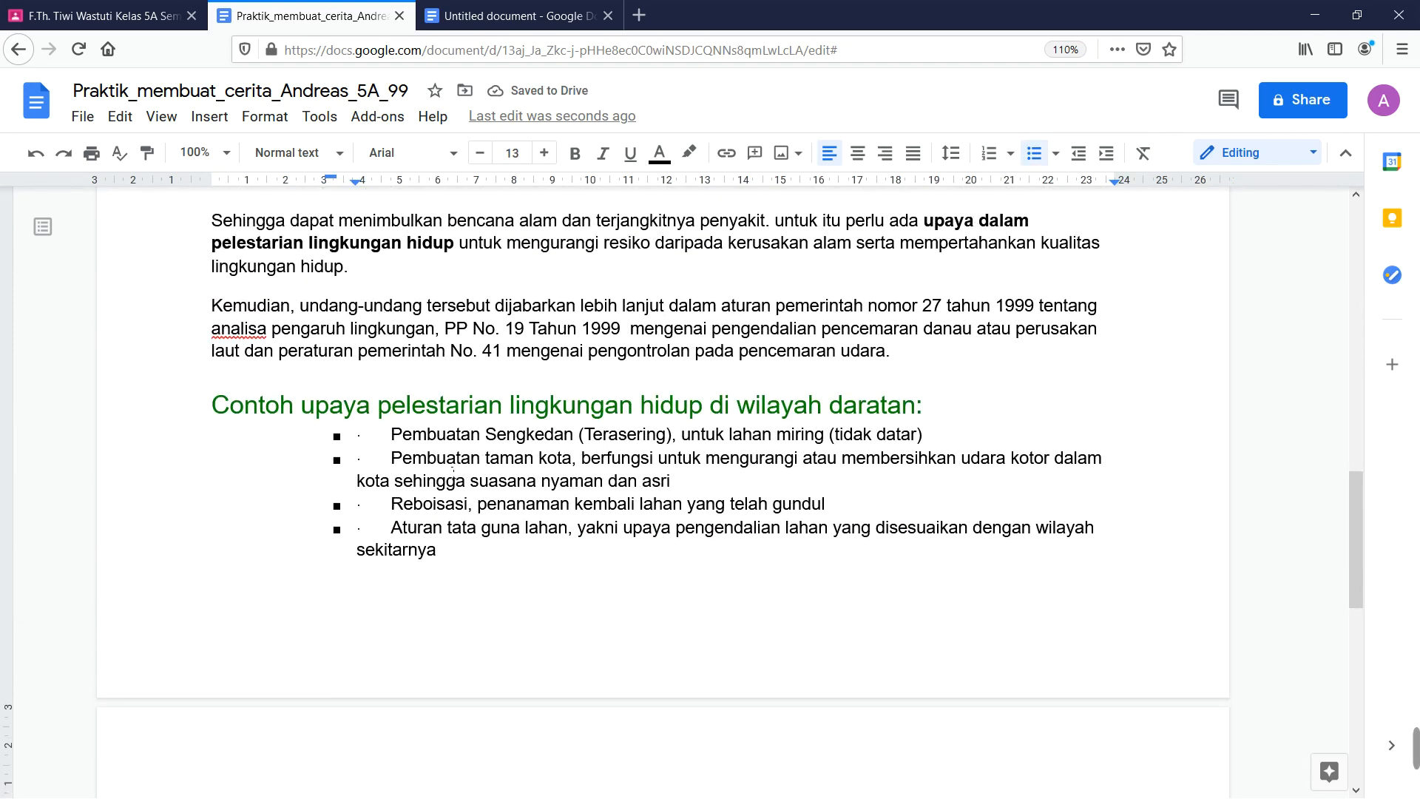
{"action": "scroll", "coordinate": [460, 466], "scroll_direction": "up", "scroll_amount": 5}
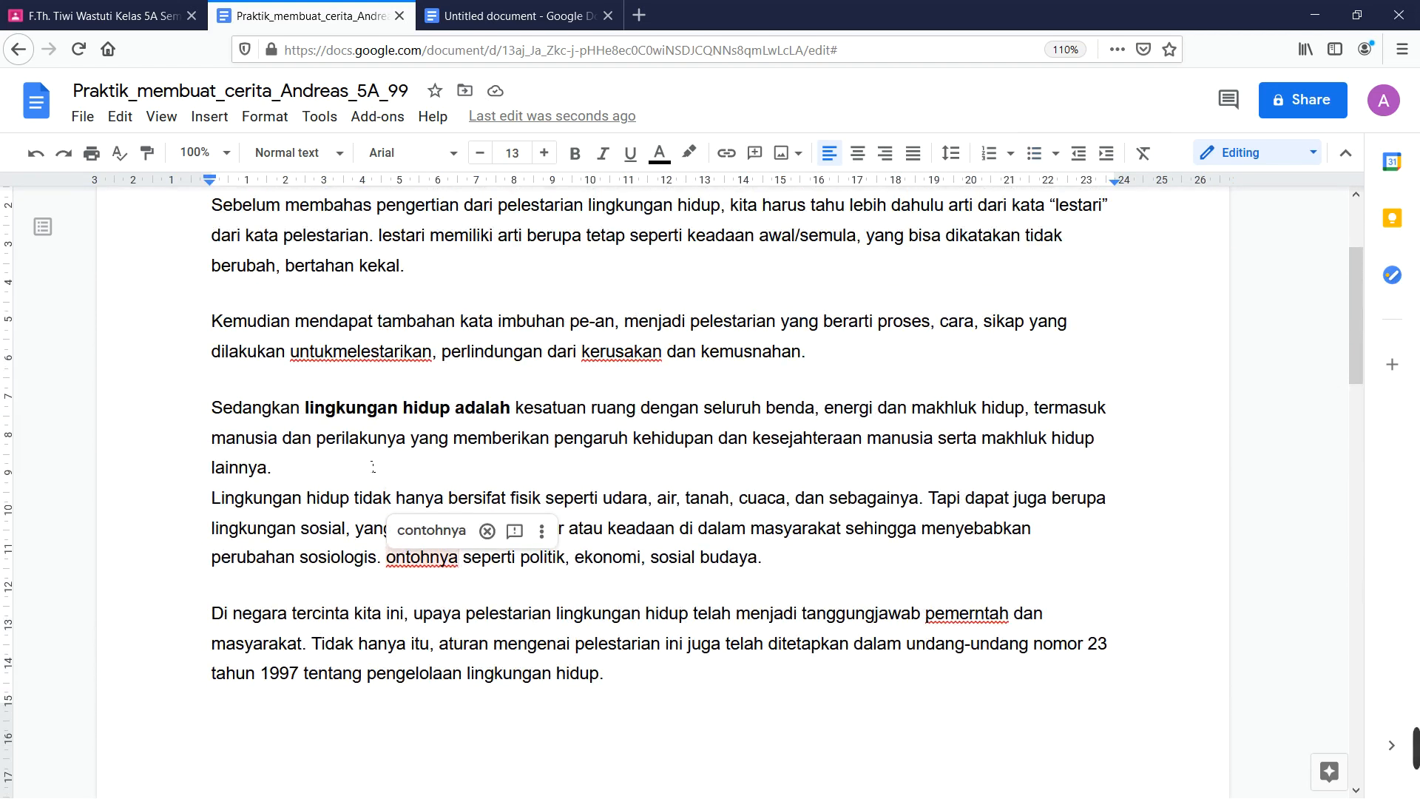
{"action": "left_click_drag", "start_coordinate": [211, 391], "coordinate": [757, 656]}
{"action": "scroll", "coordinate": [757, 663], "scroll_direction": "down", "scroll_amount": 9}
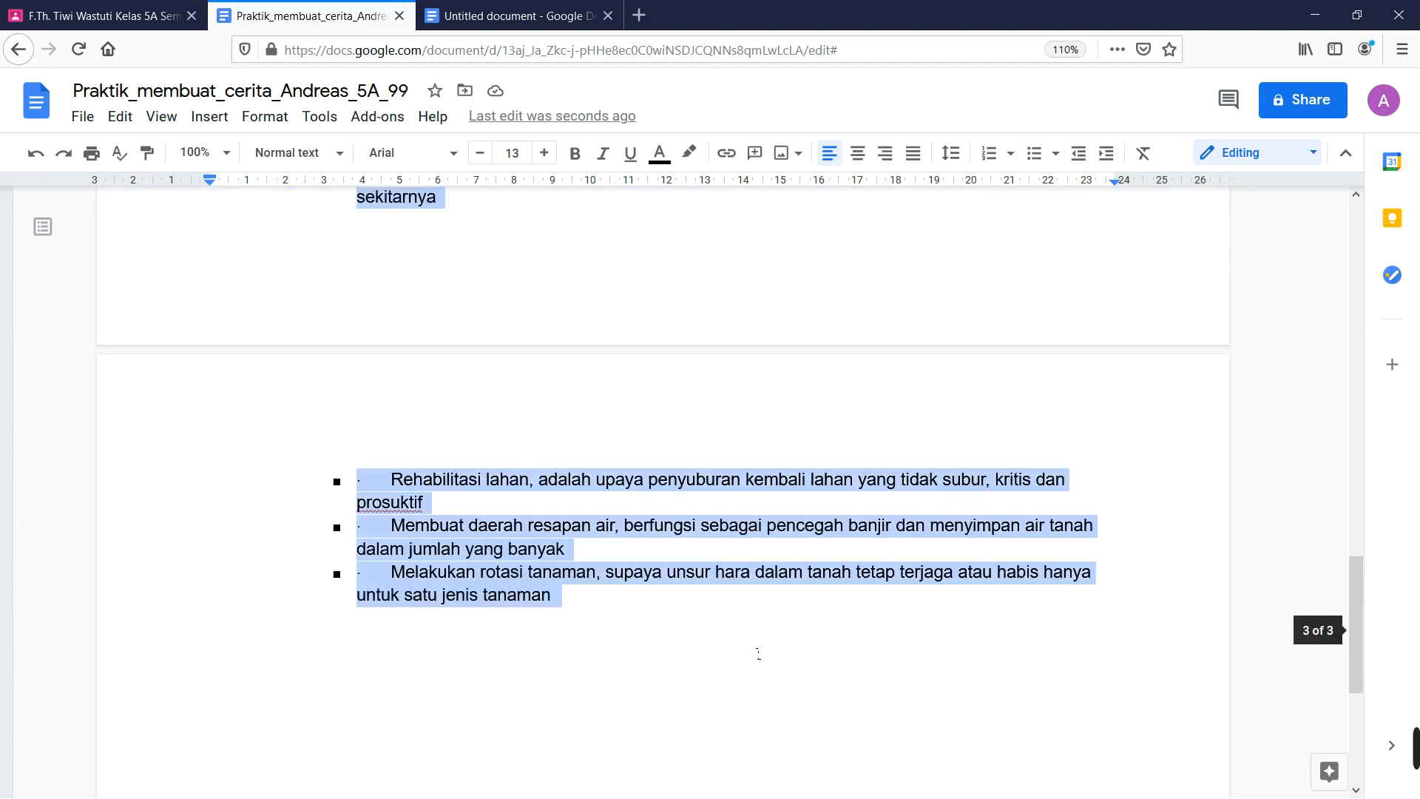
{"action": "left_click", "coordinate": [512, 153]}
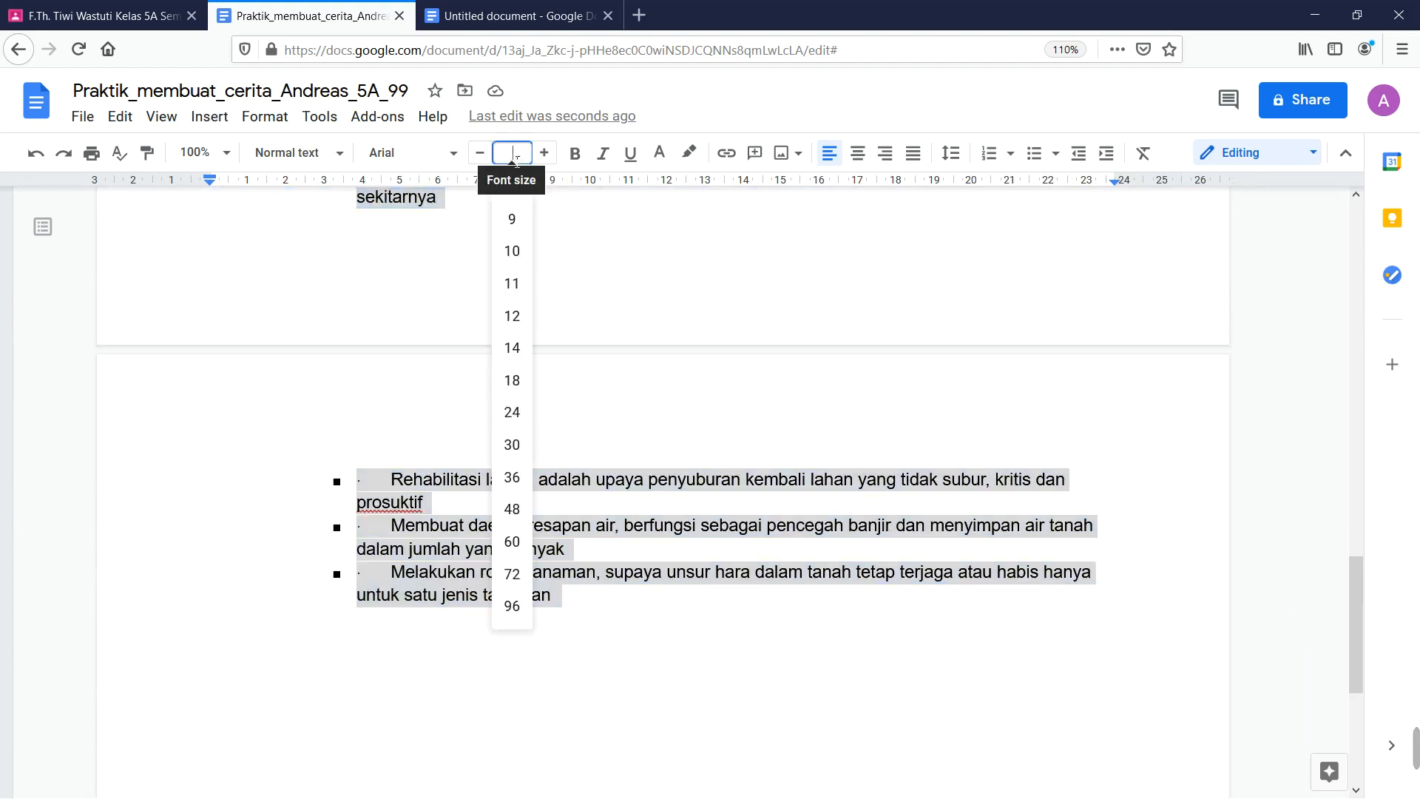
{"action": "type", "text": "16"}
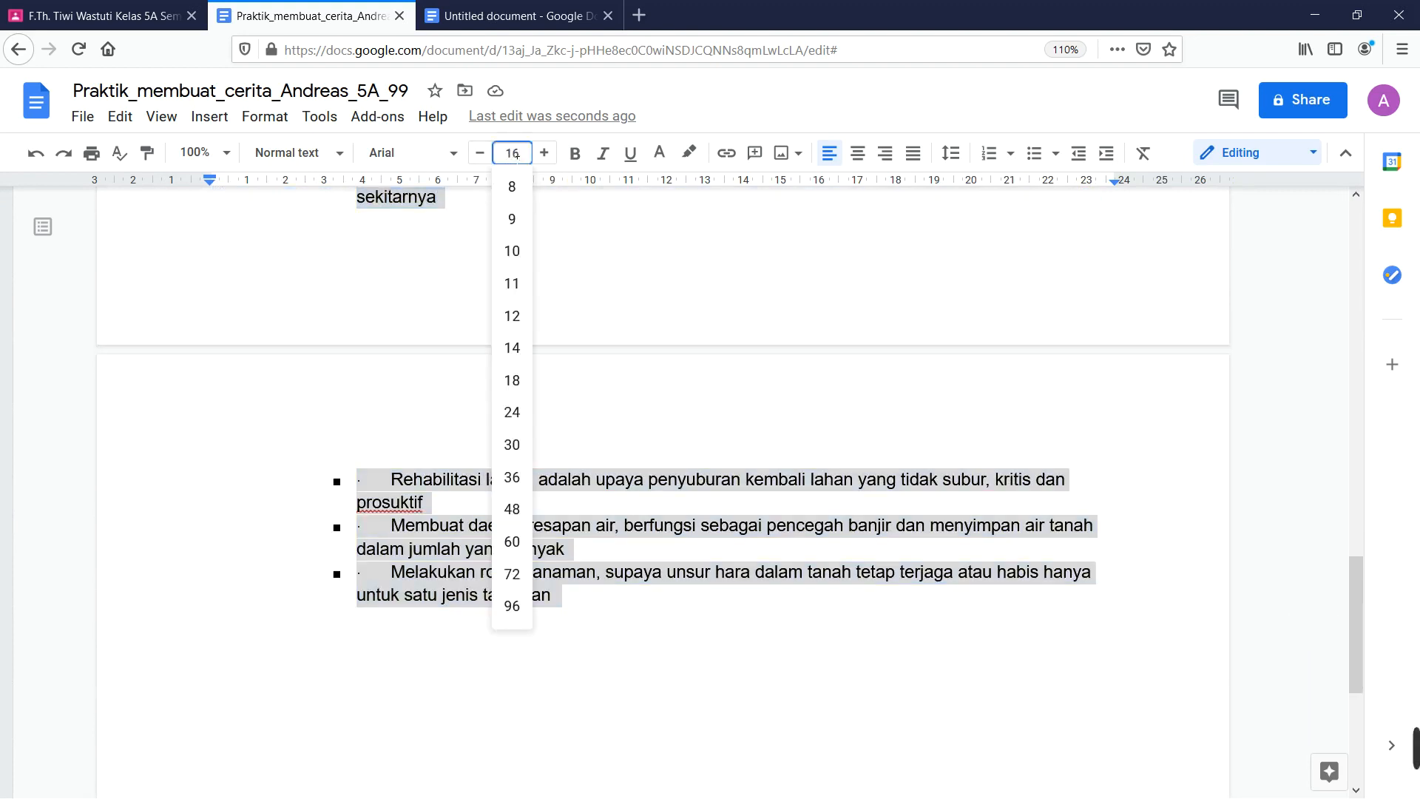
{"action": "key", "text": "Return"}
{"action": "left_click", "coordinate": [644, 365]}
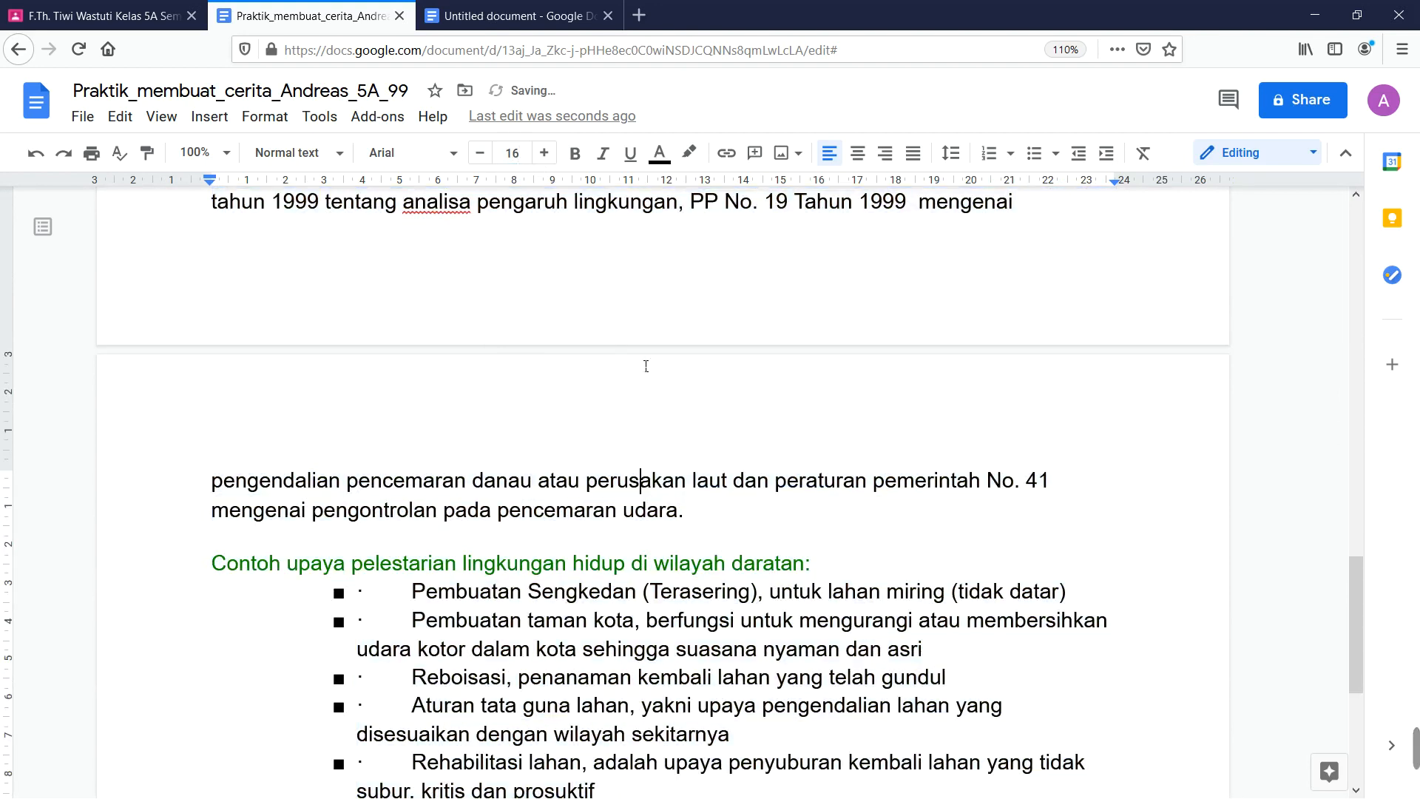
Delete the initial letter "S" of "Sebelum" in the first paragraph, leaving the cursor at the paragraph's start.
{"action": "scroll", "coordinate": [671, 512], "scroll_direction": "down", "scroll_amount": 1}
{"action": "scroll", "coordinate": [672, 512], "scroll_direction": "up", "scroll_amount": 3}
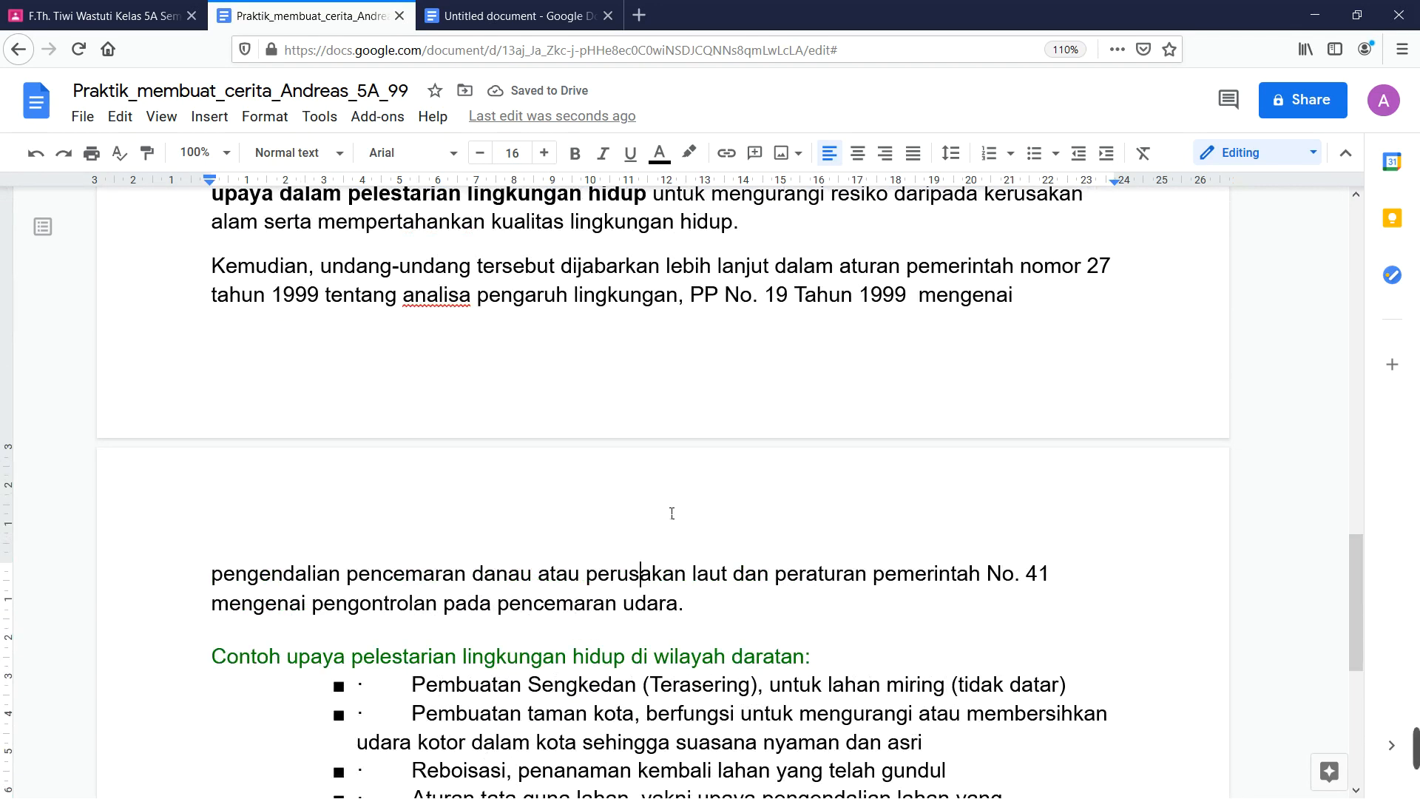
{"action": "scroll", "coordinate": [829, 653], "scroll_direction": "up", "scroll_amount": 15}
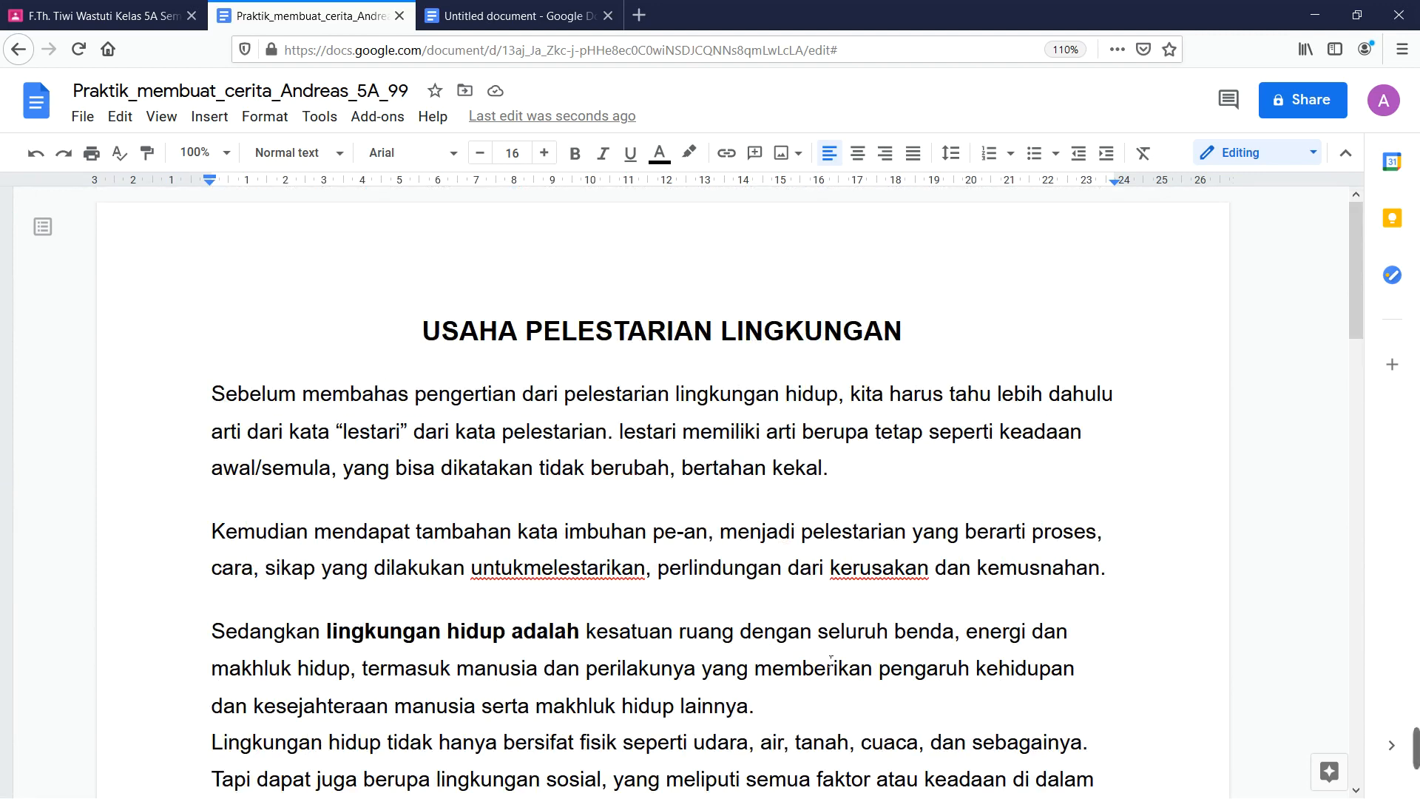
{"action": "left_click", "coordinate": [225, 396]}
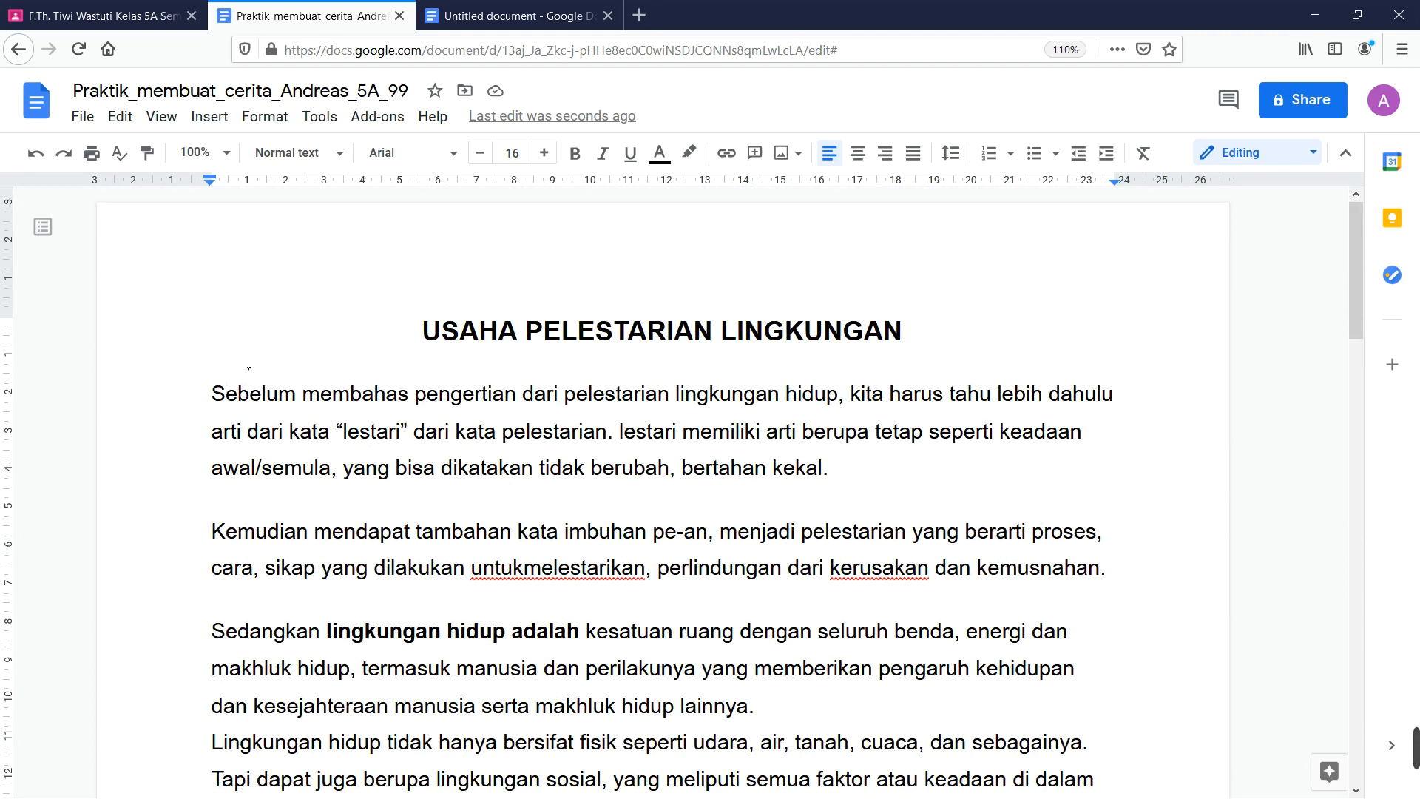
{"action": "key", "text": "BackSpace"}
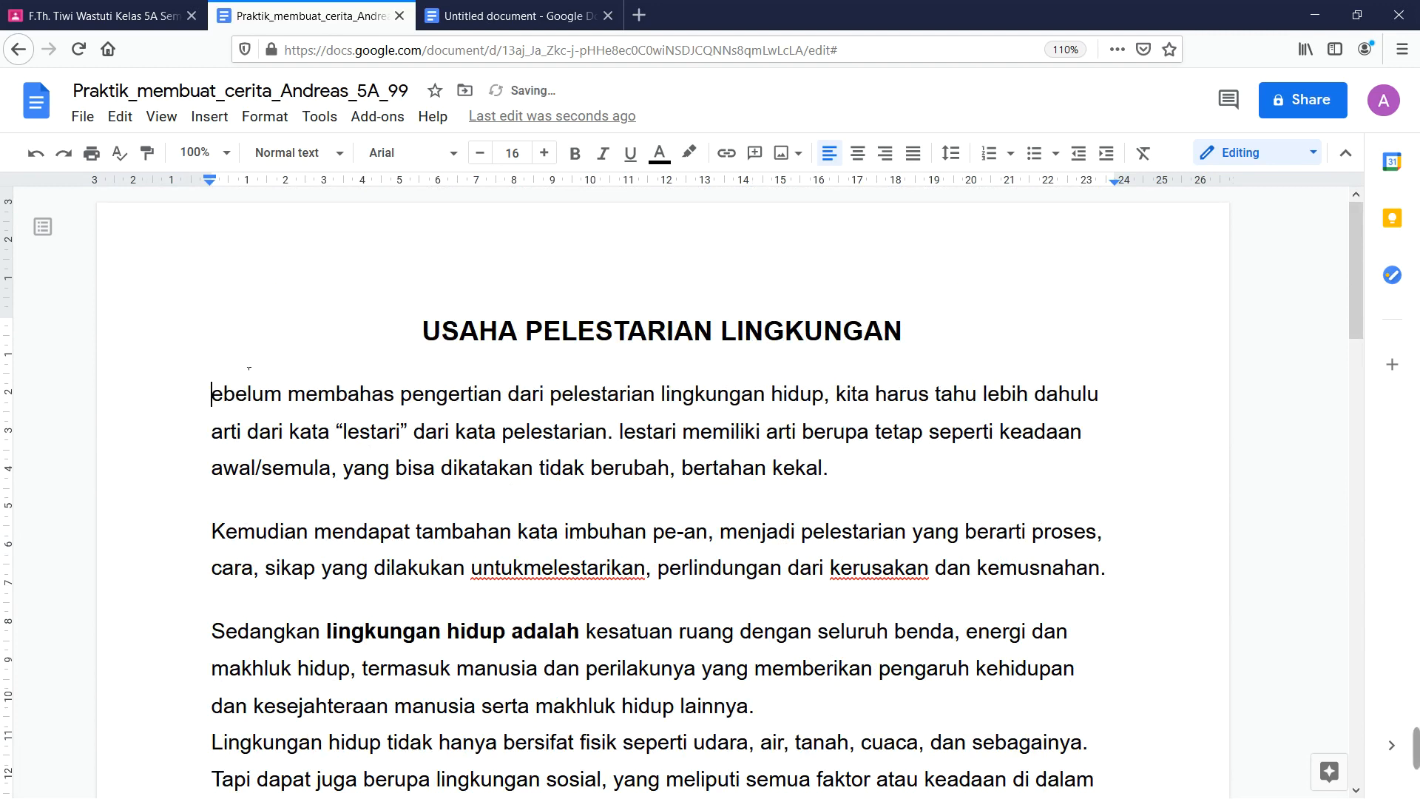
{"action": "type", "text": "s"}
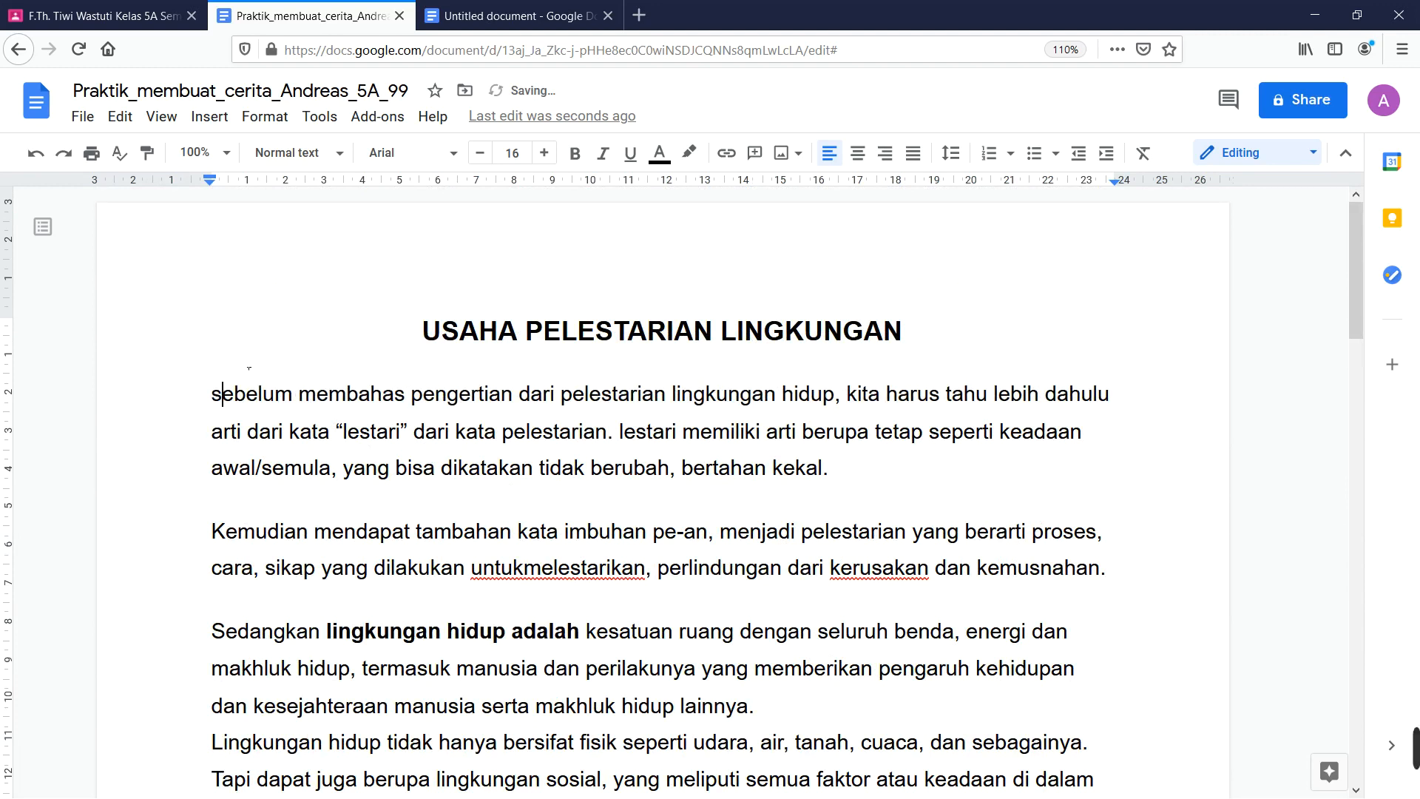
{"action": "key", "text": "BackSpace"}
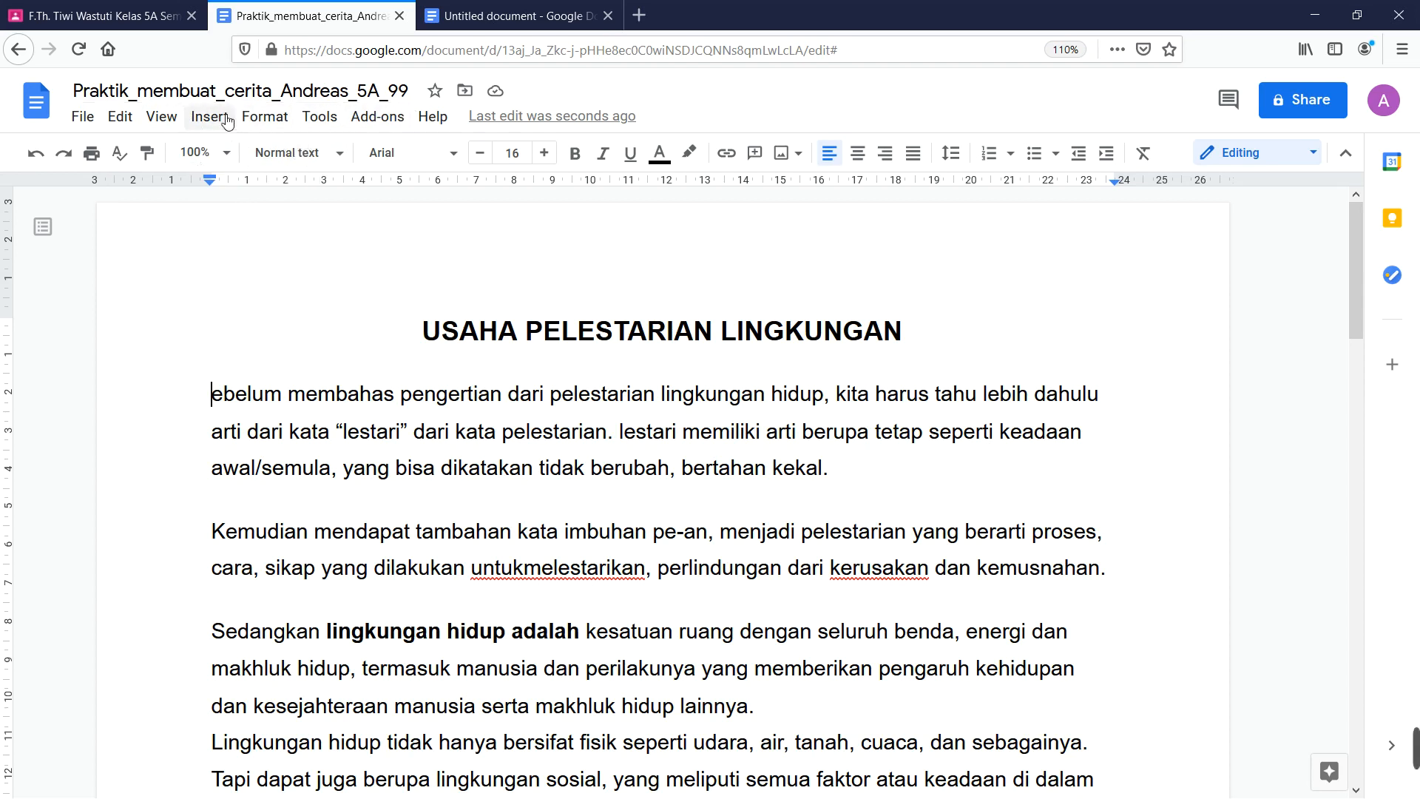
Insert a new drawing at the start of the first paragraph and add the letter "s" to it as word art.
{"action": "left_click", "coordinate": [213, 116]}
{"action": "mouse_move", "coordinate": [249, 216]}
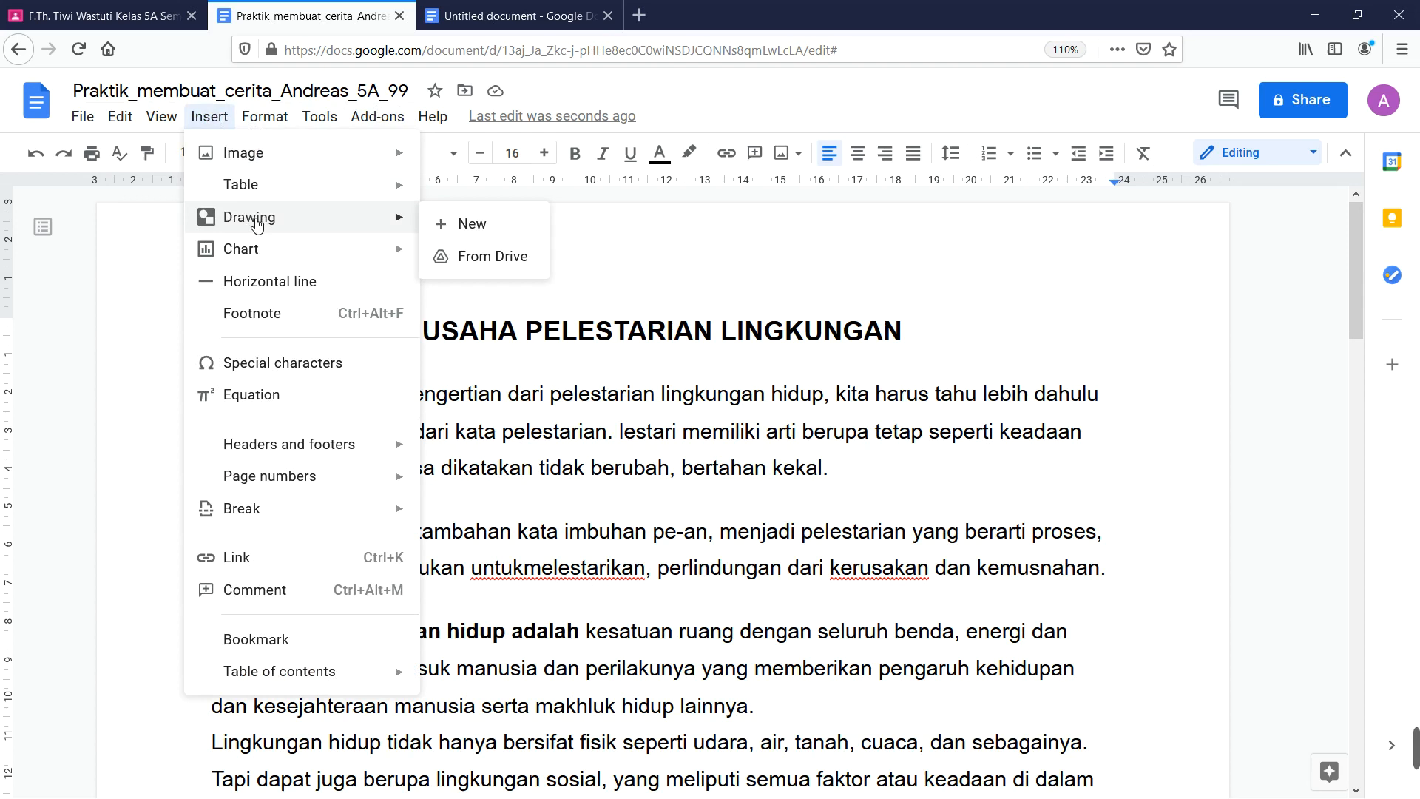
{"action": "left_click", "coordinate": [445, 231]}
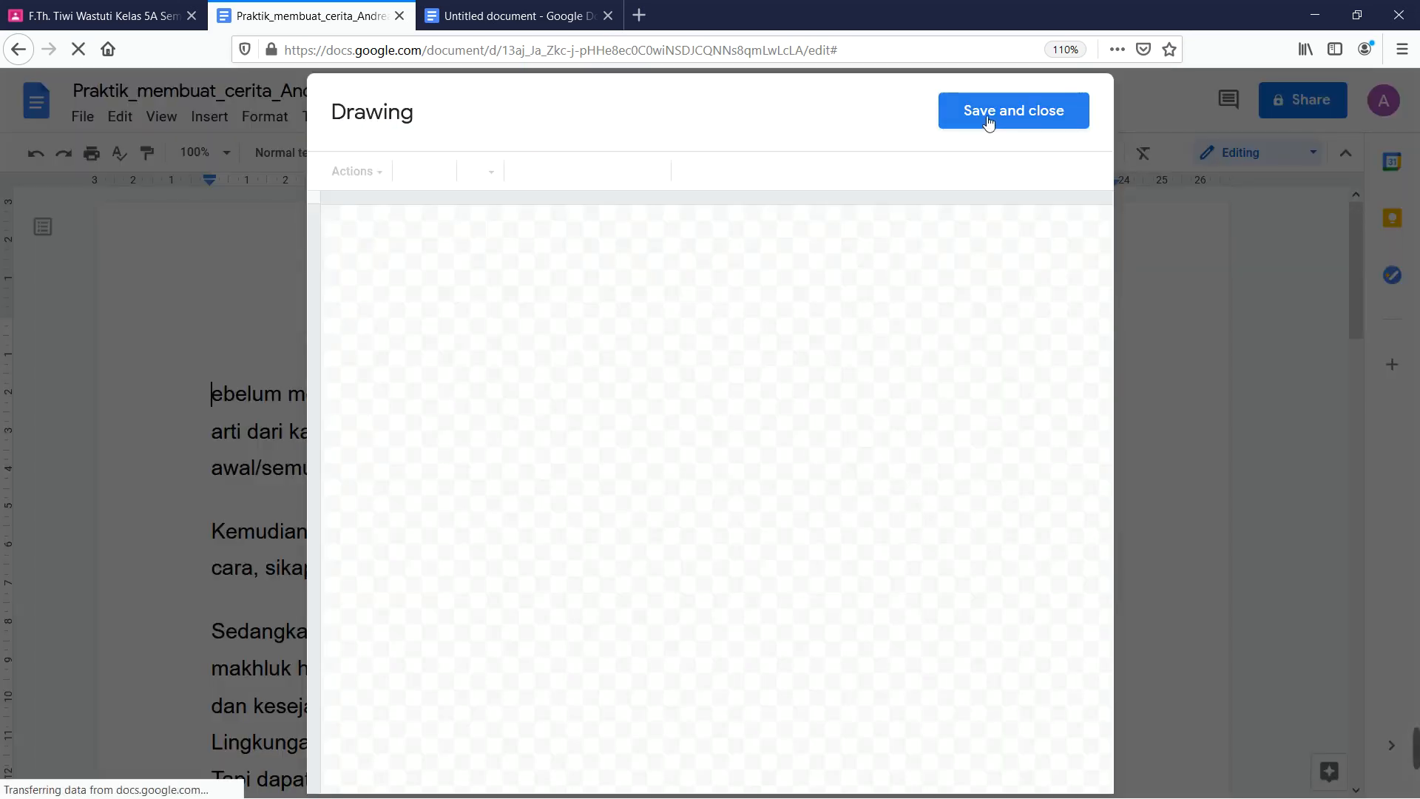
{"action": "left_click", "coordinate": [384, 176]}
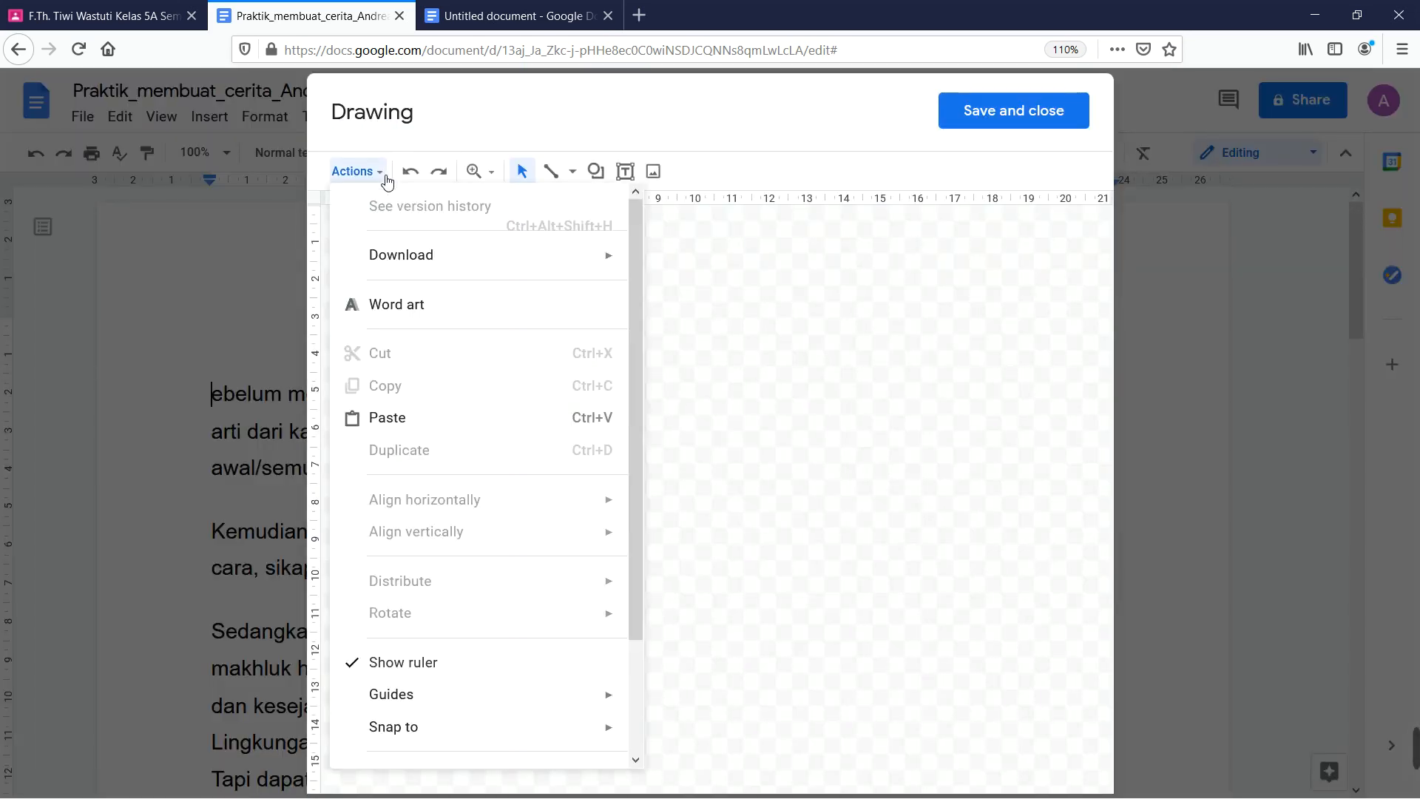
{"action": "left_click", "coordinate": [414, 311]}
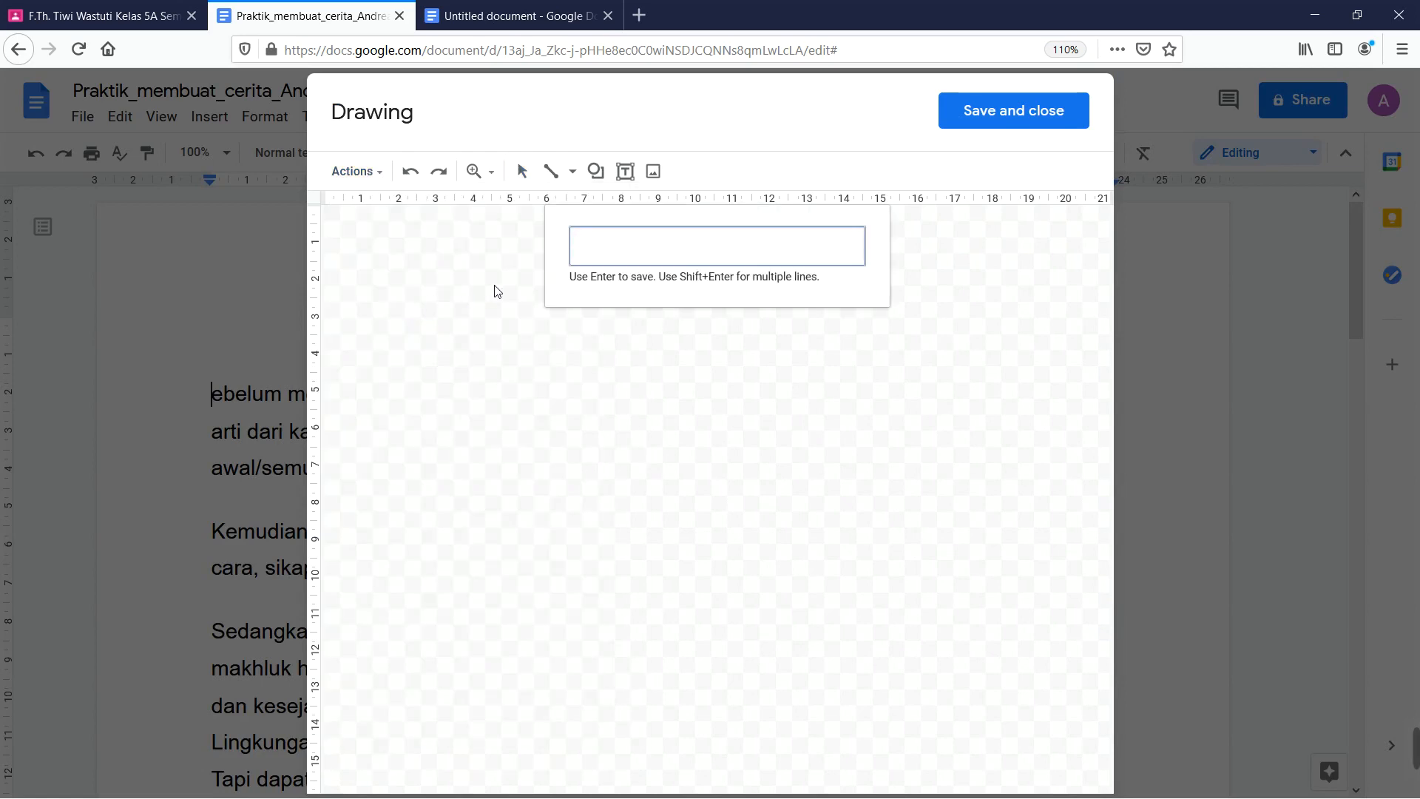
{"action": "type", "text": "s"}
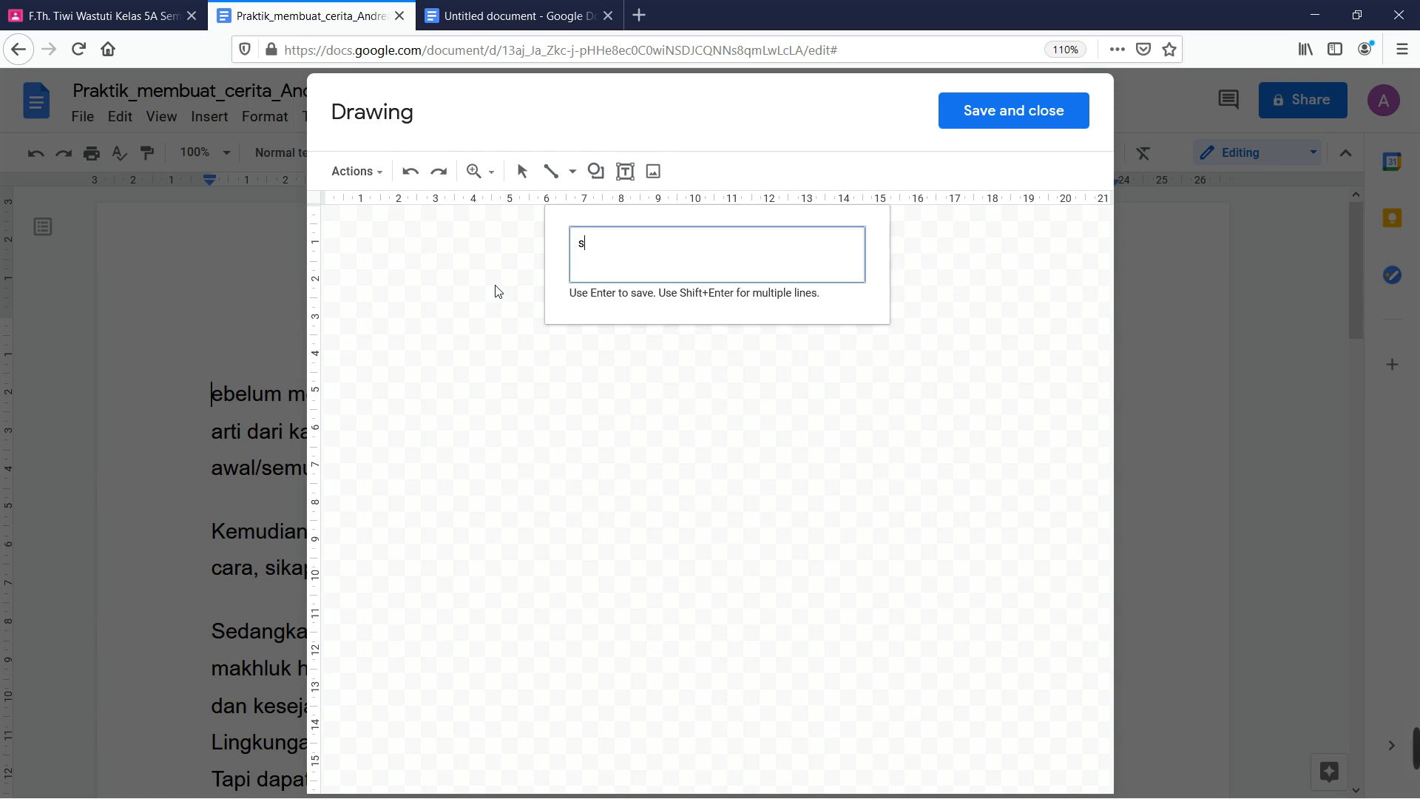
{"action": "key", "text": "Return"}
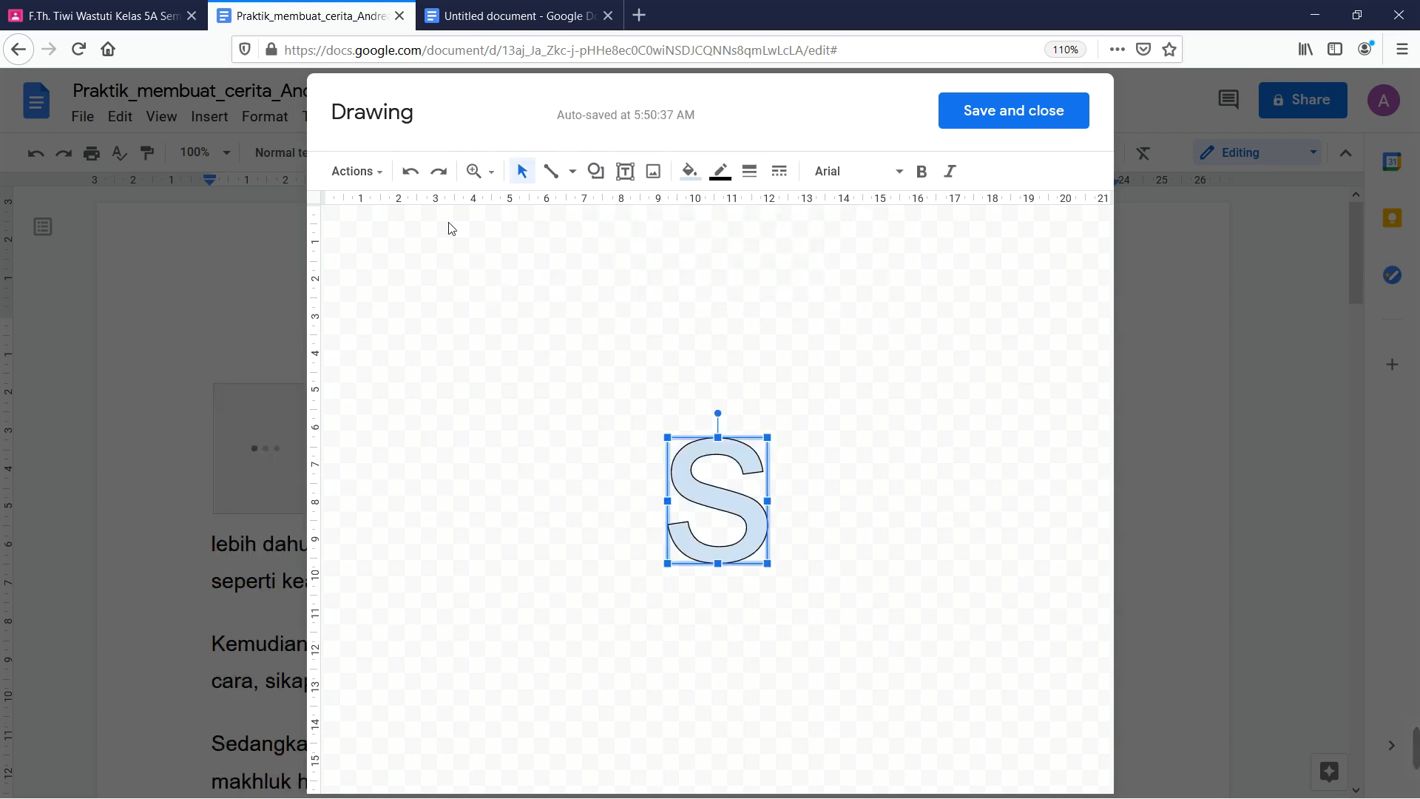
Fill the word art letter with solid black, then save and close the drawing.
{"action": "left_click", "coordinate": [690, 170]}
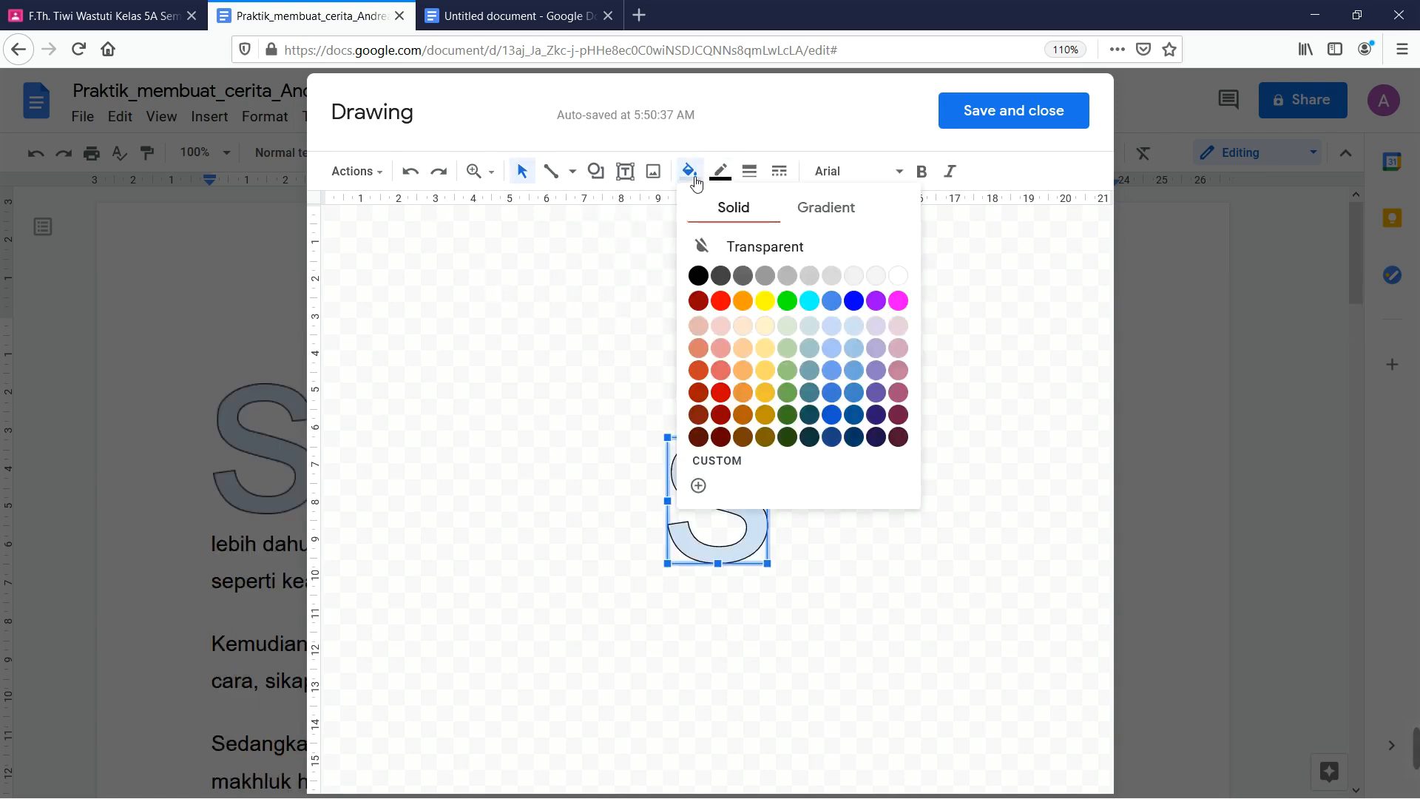
{"action": "left_click", "coordinate": [698, 275]}
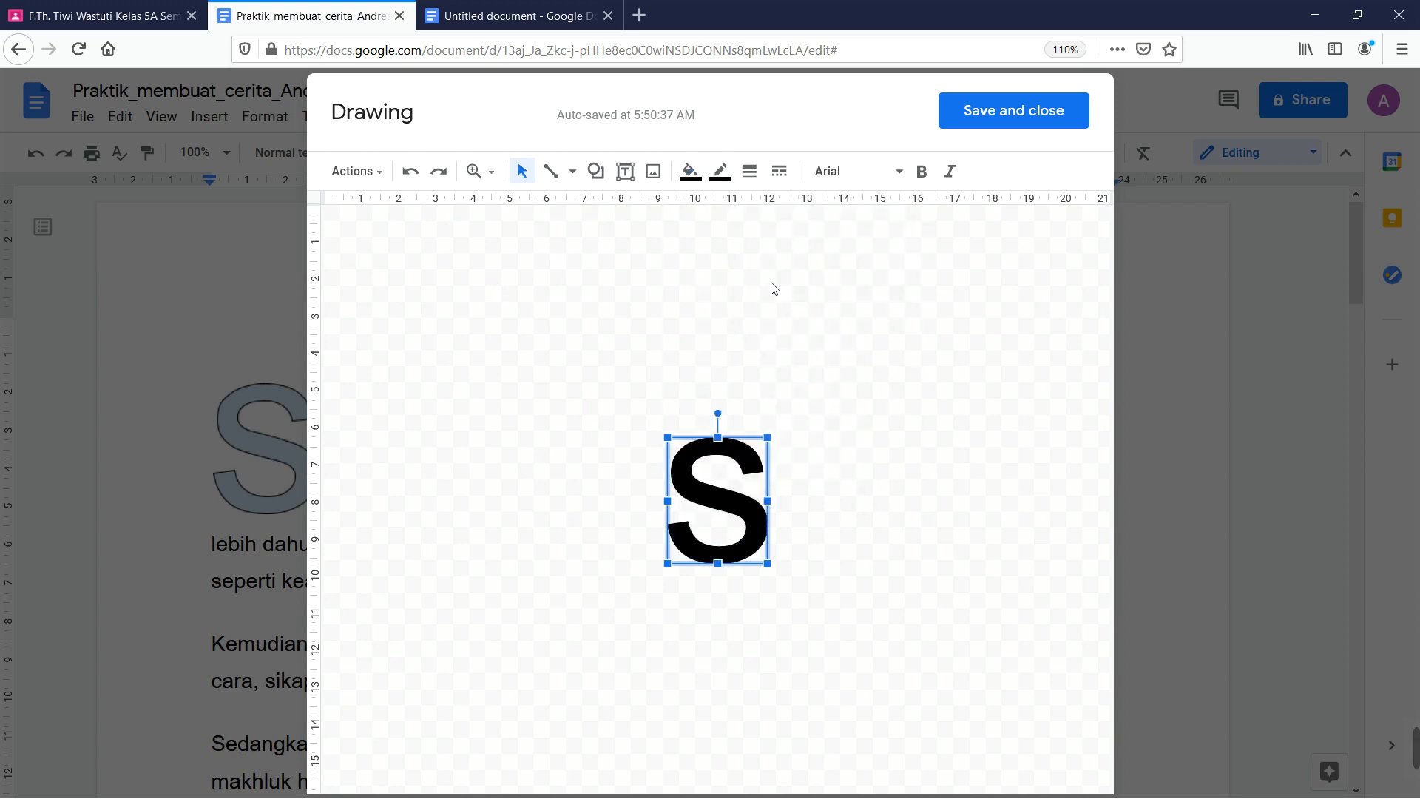
{"action": "left_click", "coordinate": [1041, 110]}
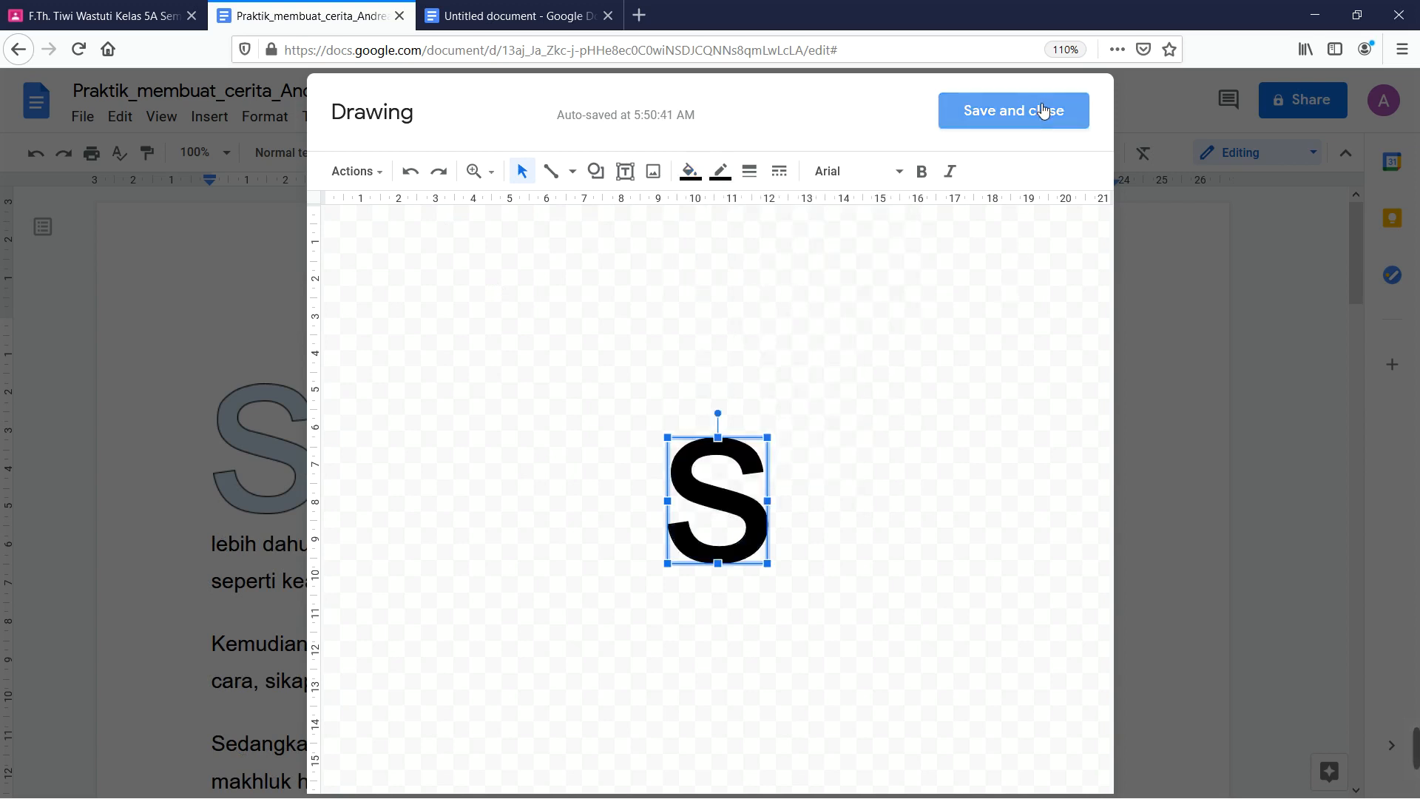
Set the word art letter "S" to wrap text so the first paragraph flows beside it as a drop cap.
{"action": "left_click", "coordinate": [263, 444]}
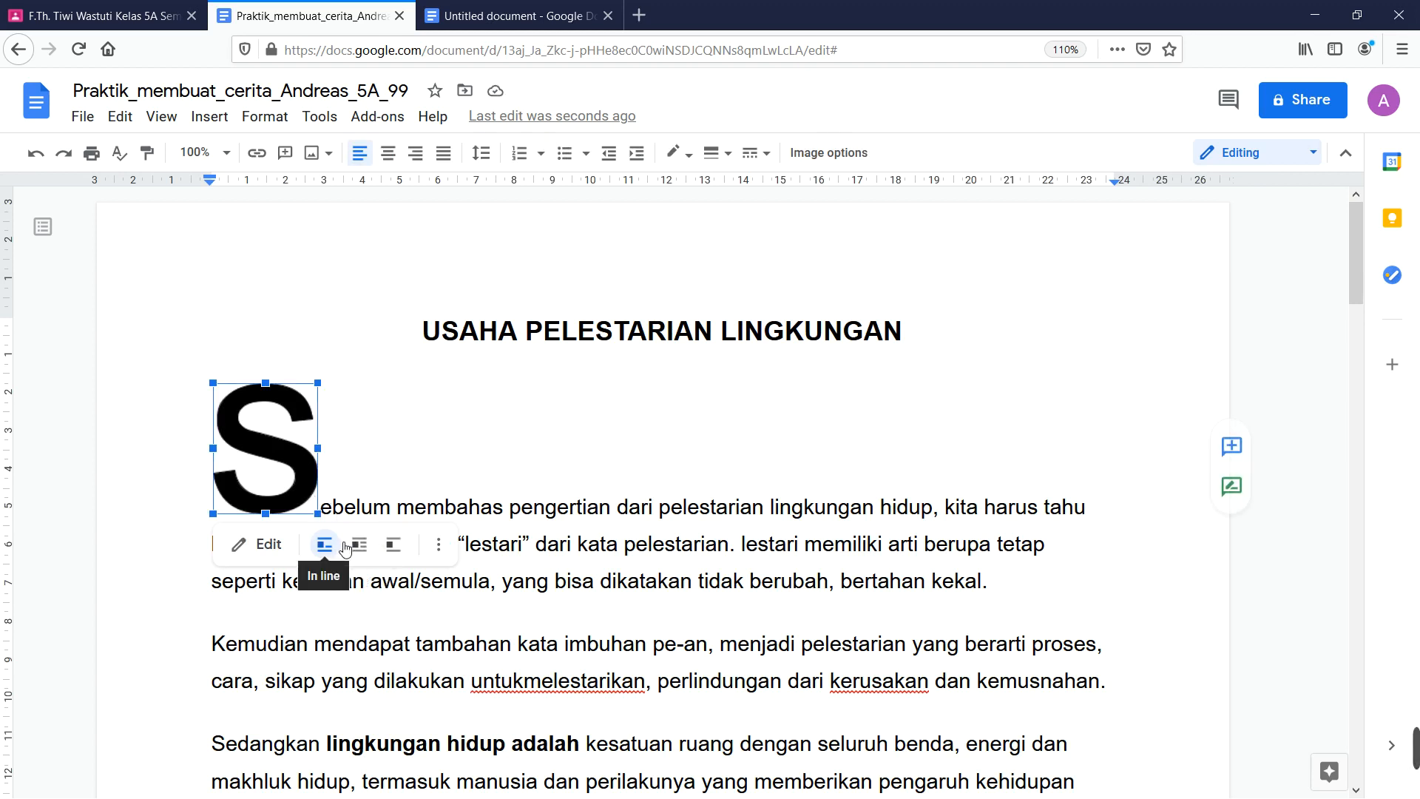
{"action": "left_click", "coordinate": [361, 545]}
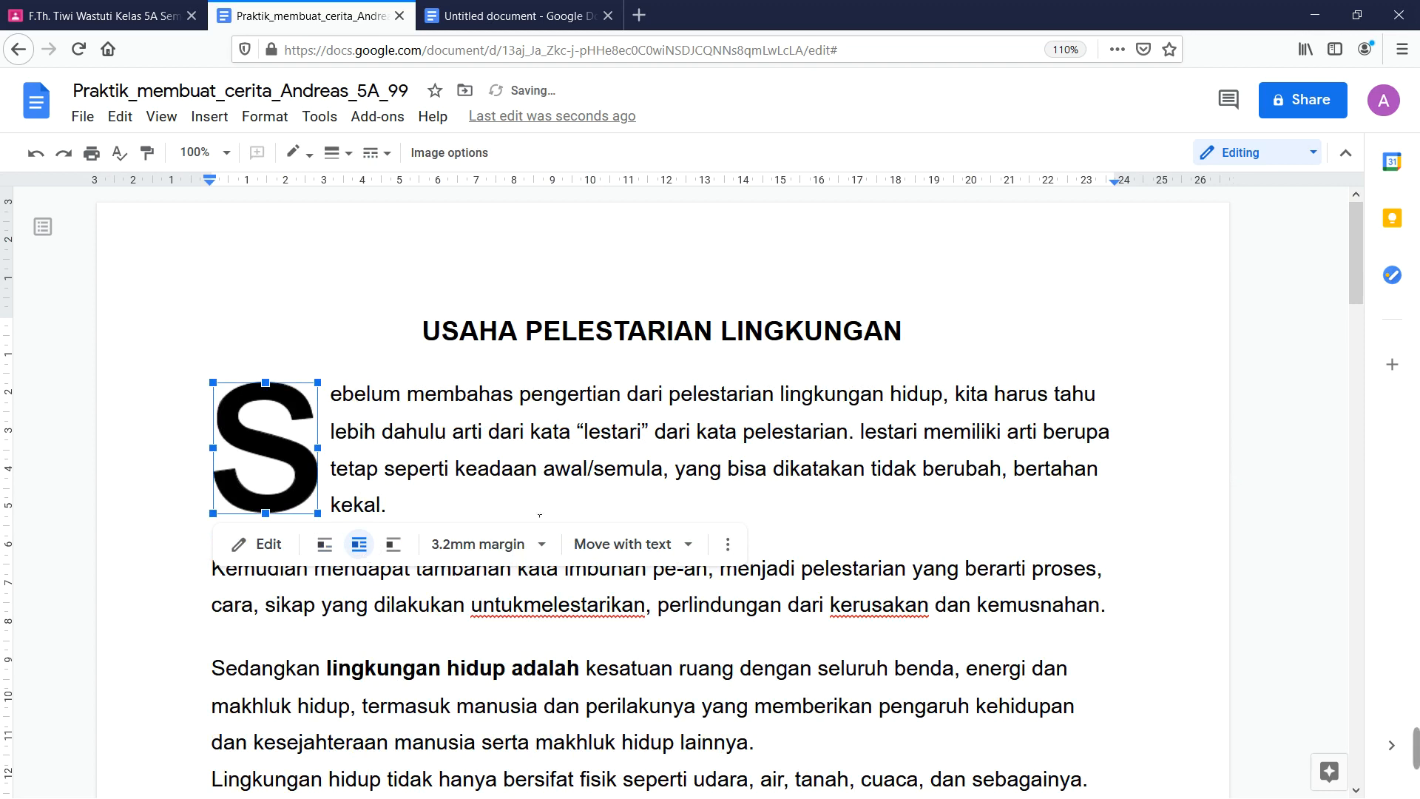
{"action": "left_click", "coordinate": [558, 511]}
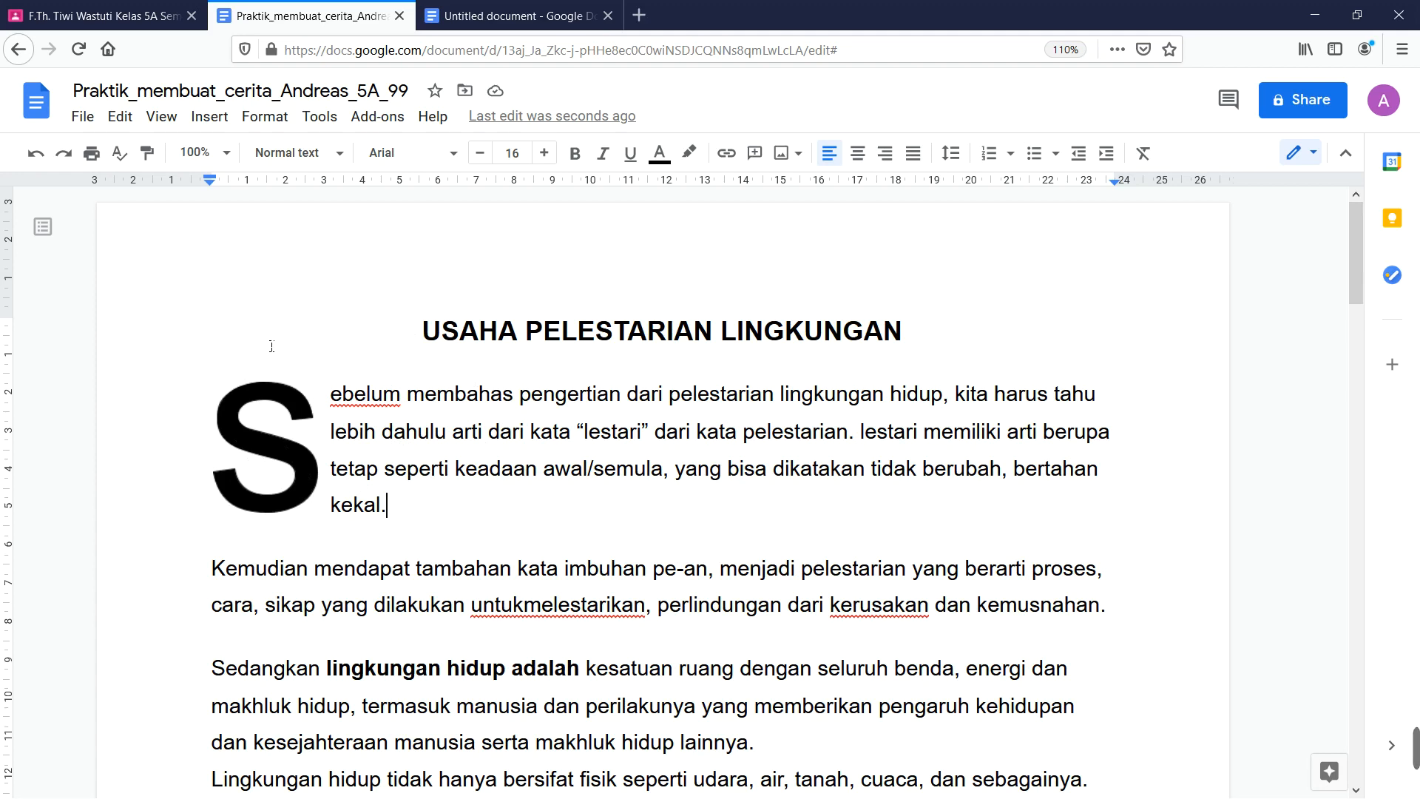
Look through the story from the first page to the bulleted list on page three to check its layout.
{"action": "scroll", "coordinate": [570, 509], "scroll_direction": "down", "scroll_amount": 20}
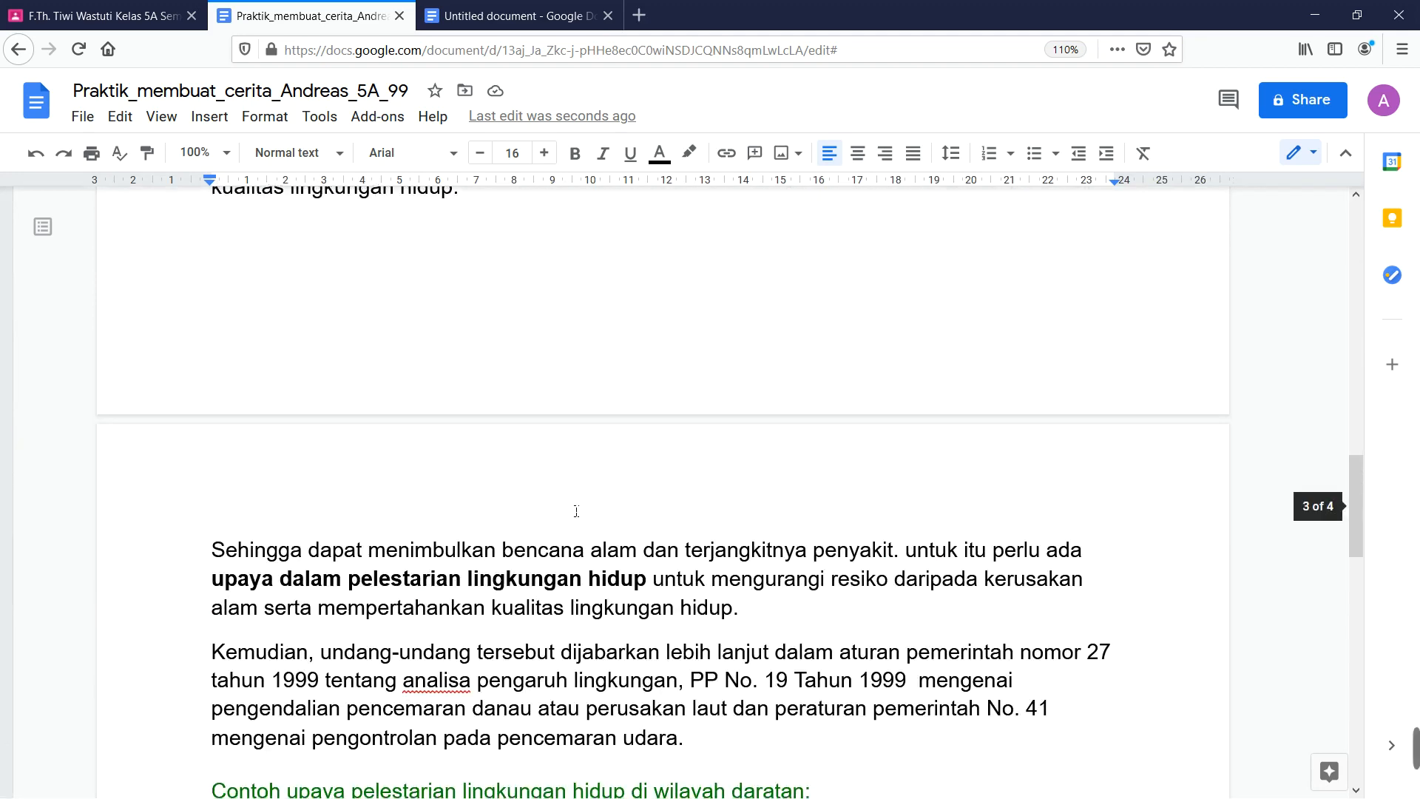
{"action": "scroll", "coordinate": [576, 511], "scroll_direction": "up", "scroll_amount": 20}
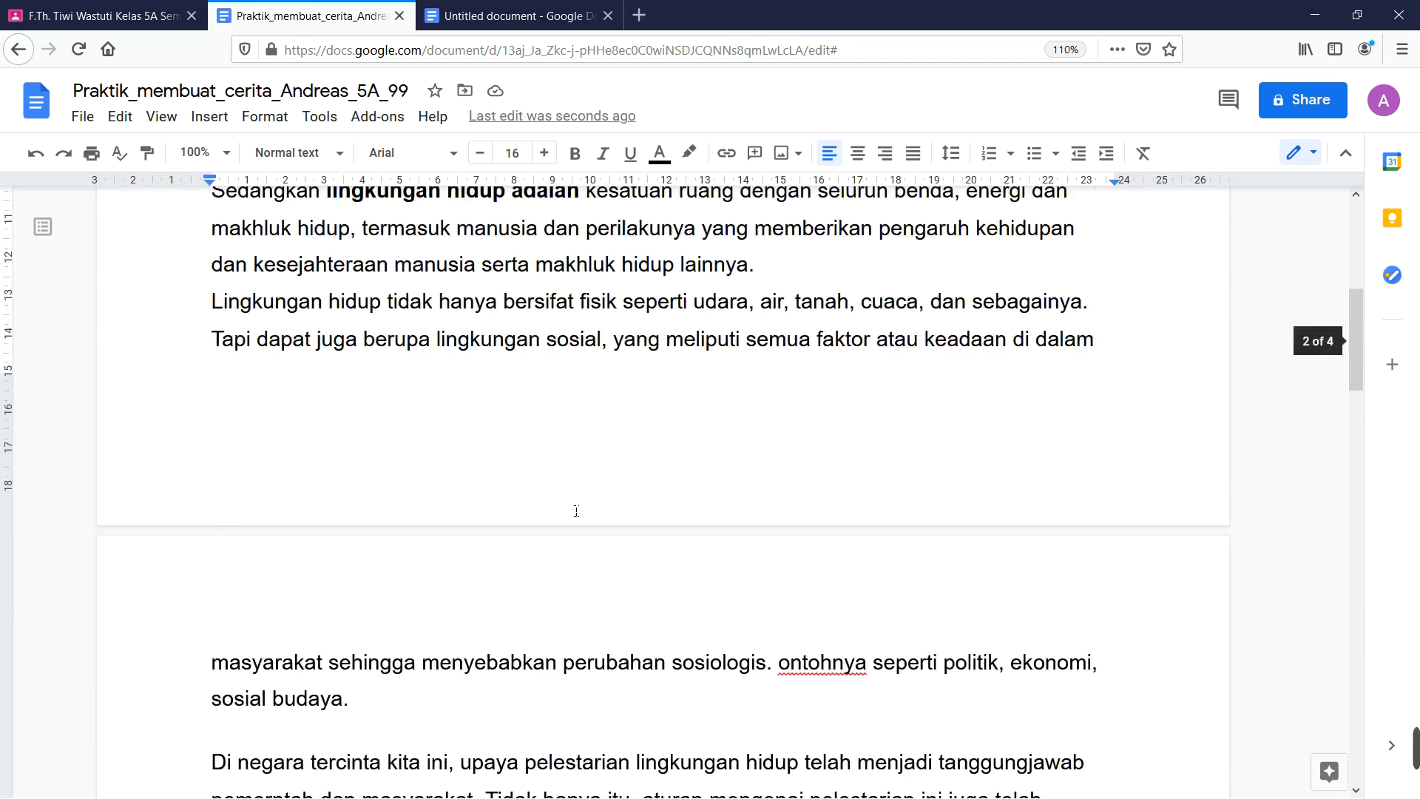
{"action": "scroll", "coordinate": [576, 511], "scroll_direction": "up", "scroll_amount": 1}
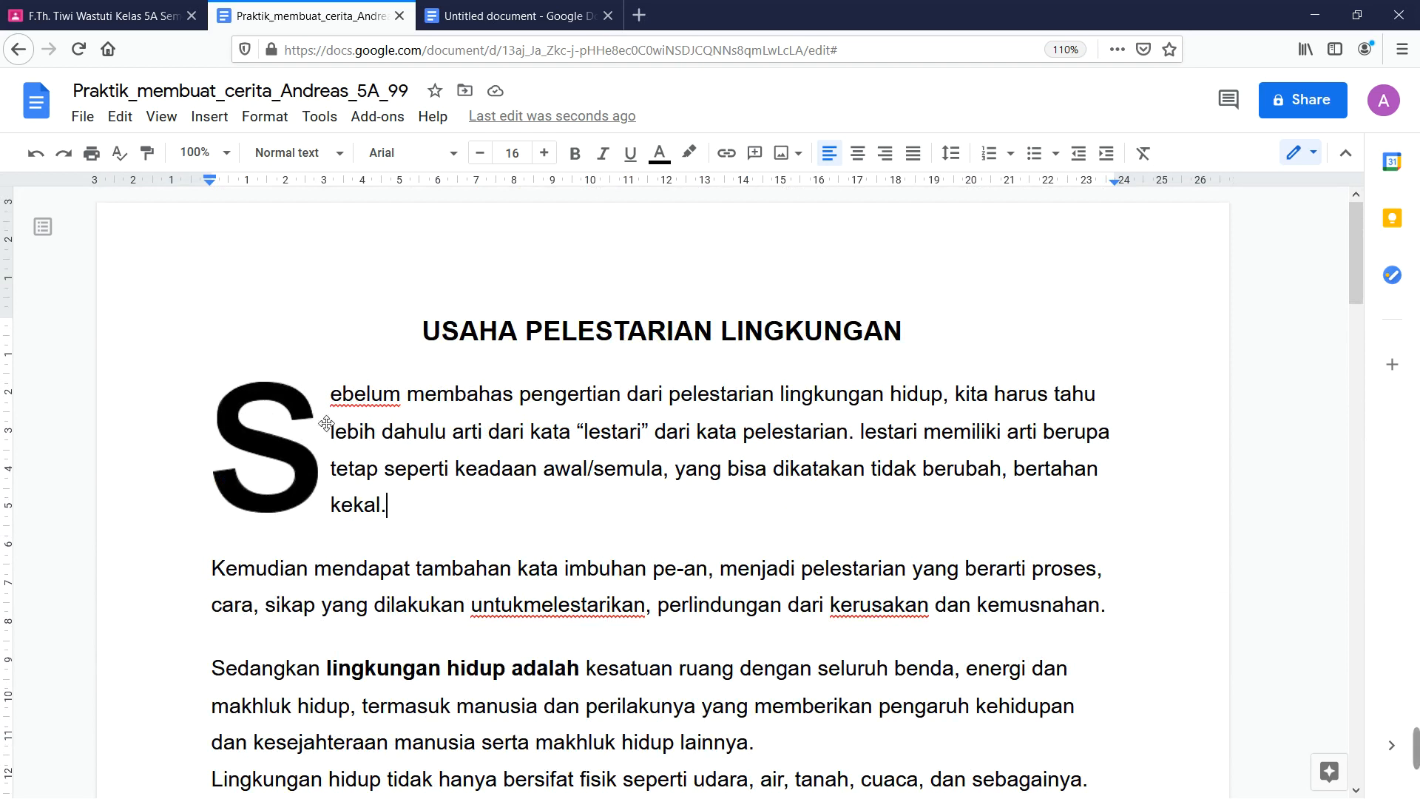
{"action": "scroll", "coordinate": [520, 468], "scroll_direction": "down", "scroll_amount": 15}
{"action": "scroll", "coordinate": [518, 466], "scroll_direction": "up", "scroll_amount": 10}
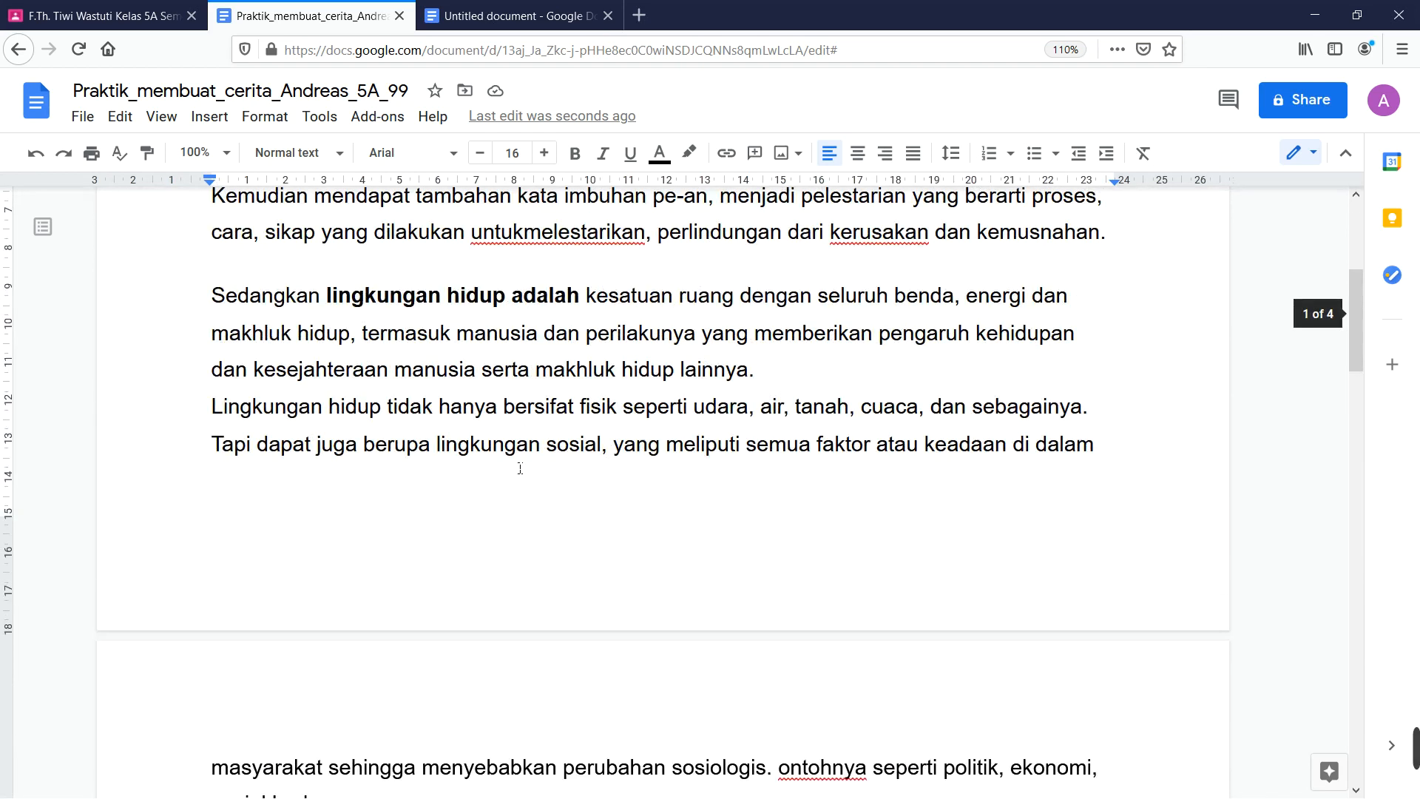
{"action": "scroll", "coordinate": [516, 465], "scroll_direction": "up", "scroll_amount": 5}
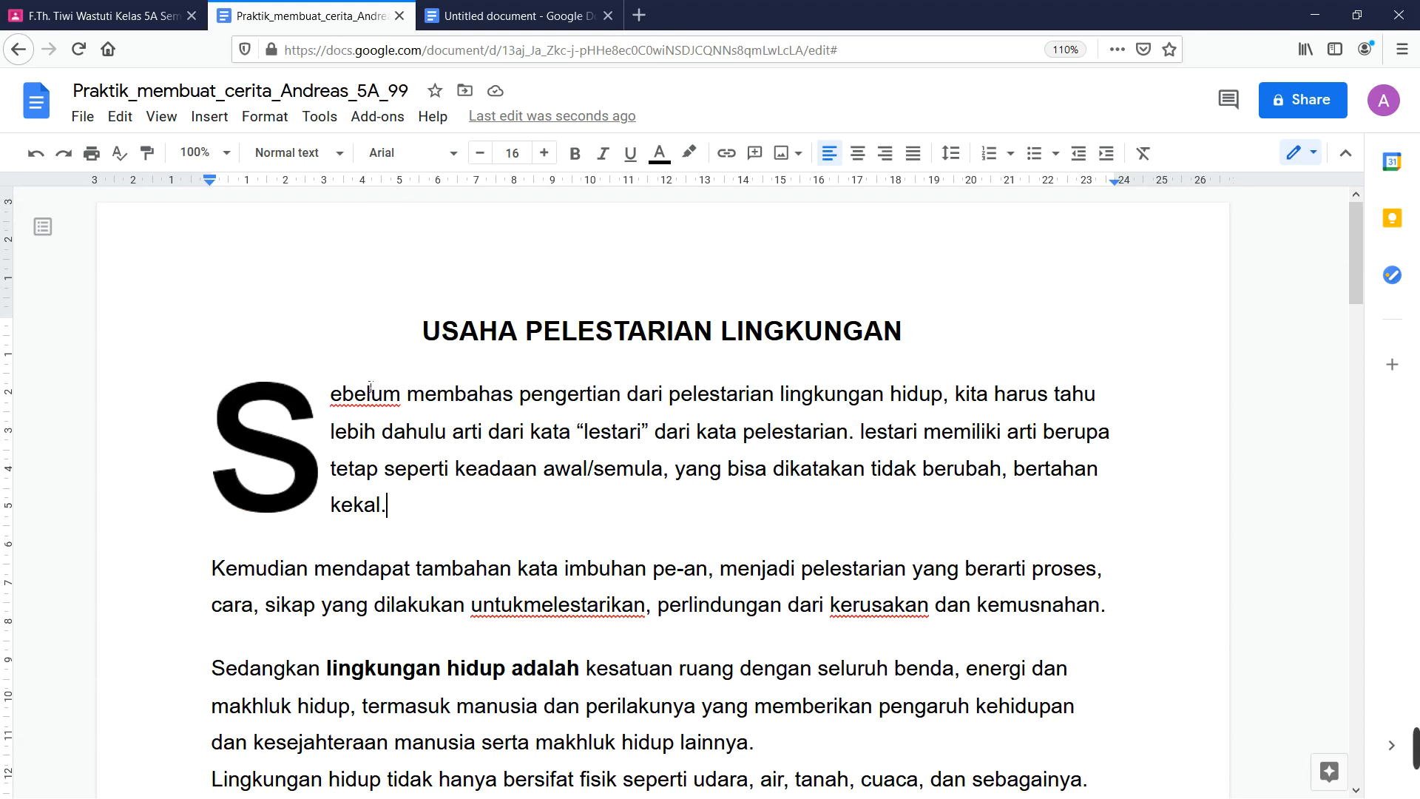
{"action": "scroll", "coordinate": [373, 383], "scroll_direction": "down", "scroll_amount": 14}
{"action": "scroll", "coordinate": [377, 383], "scroll_direction": "up", "scroll_amount": 5}
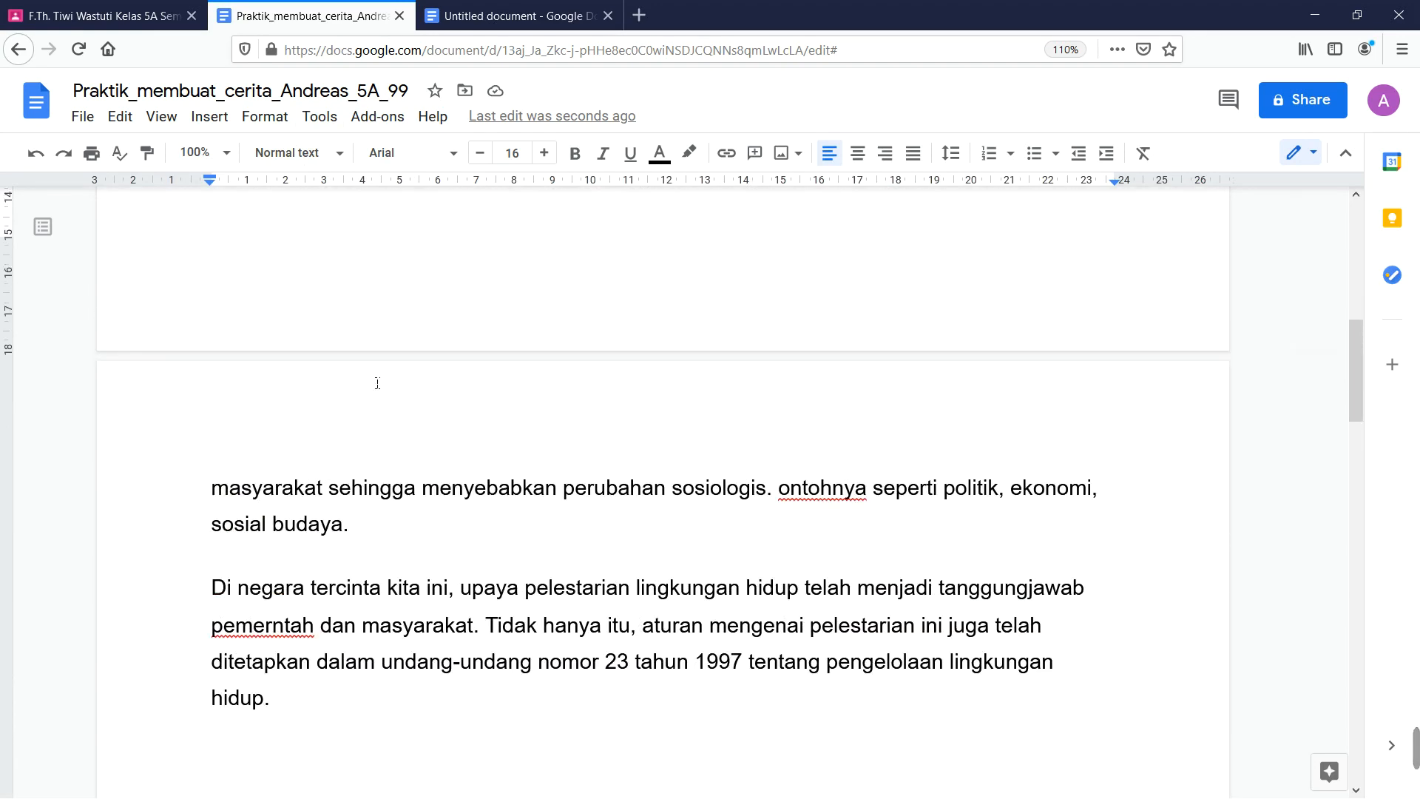
{"action": "scroll", "coordinate": [377, 383], "scroll_direction": "down", "scroll_amount": 5}
{"action": "scroll", "coordinate": [377, 383], "scroll_direction": "down", "scroll_amount": 8}
{"action": "scroll", "coordinate": [378, 383], "scroll_direction": "up", "scroll_amount": 2}
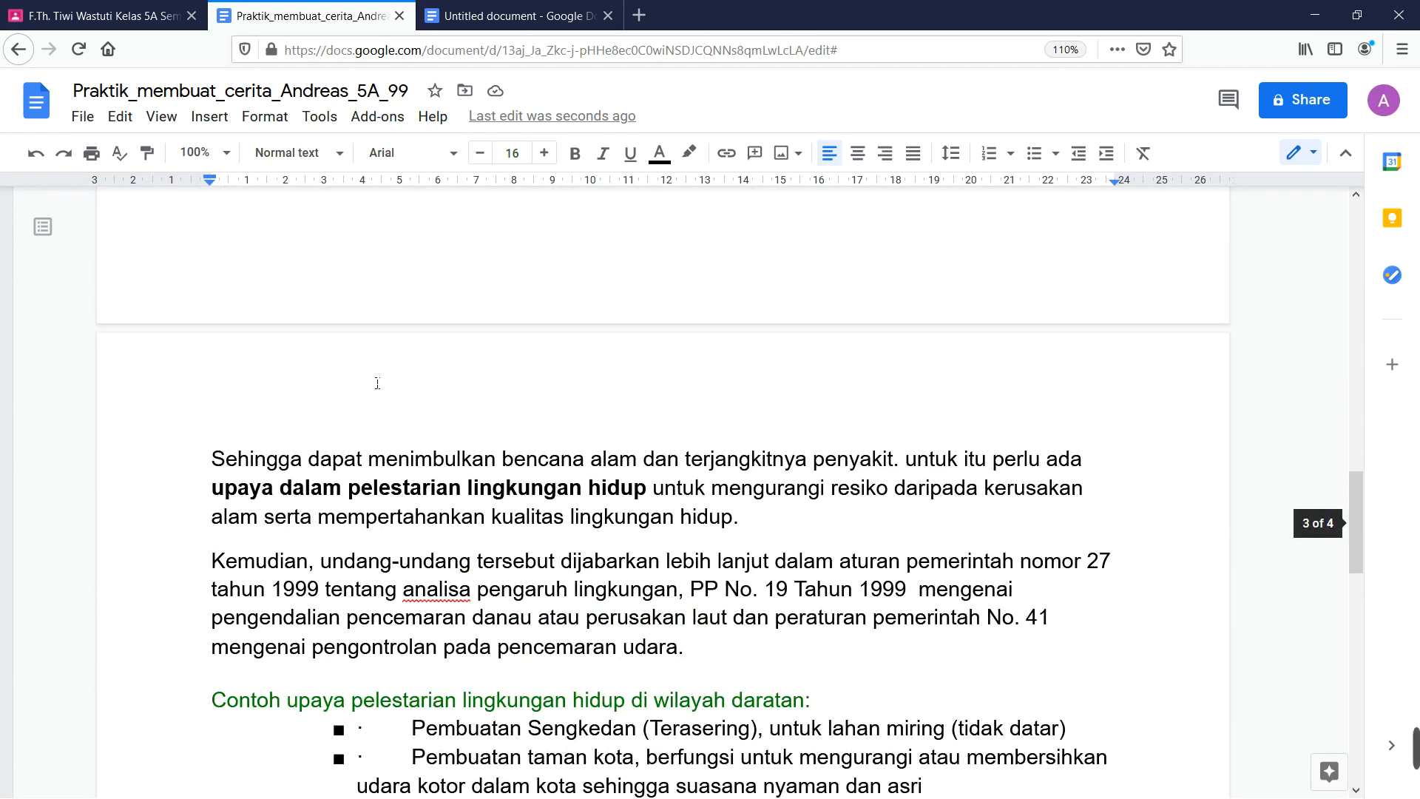
Insert the "pelestarian-lingkungan-hidup" picture from the computer's "bahan" folder after the first paragraph.
{"action": "left_click", "coordinate": [210, 125]}
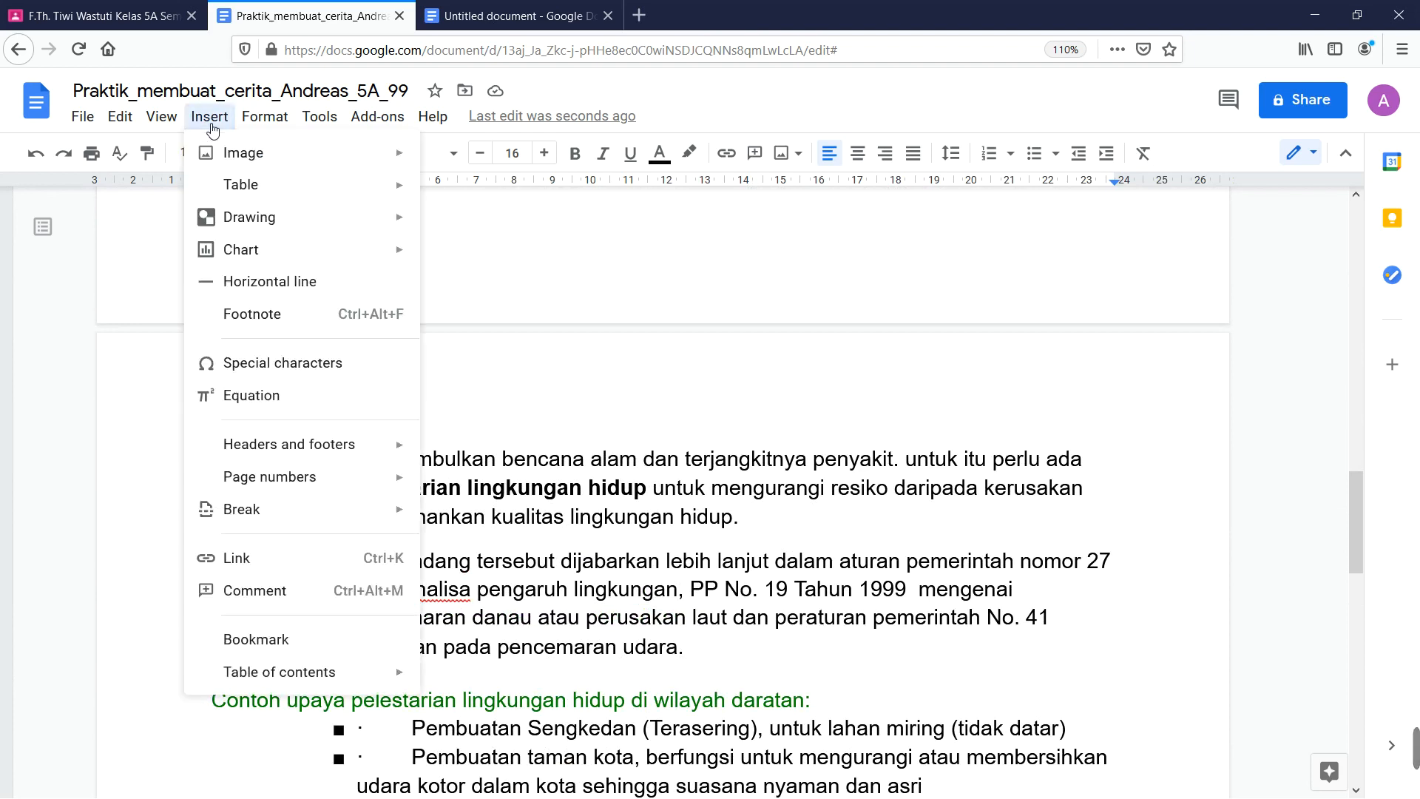
{"action": "mouse_move", "coordinate": [241, 153]}
{"action": "left_click", "coordinate": [466, 168]}
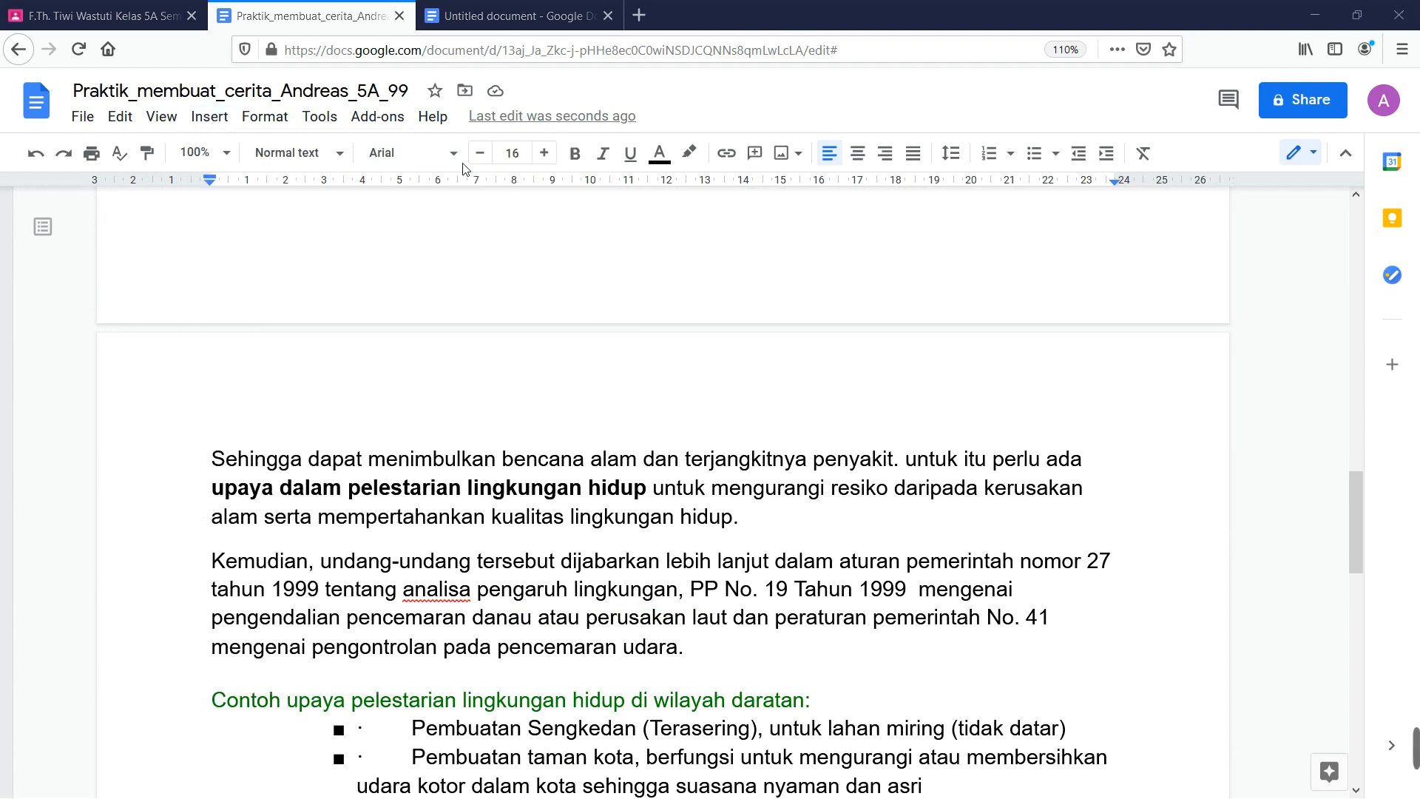
{"action": "left_click", "coordinate": [94, 47]}
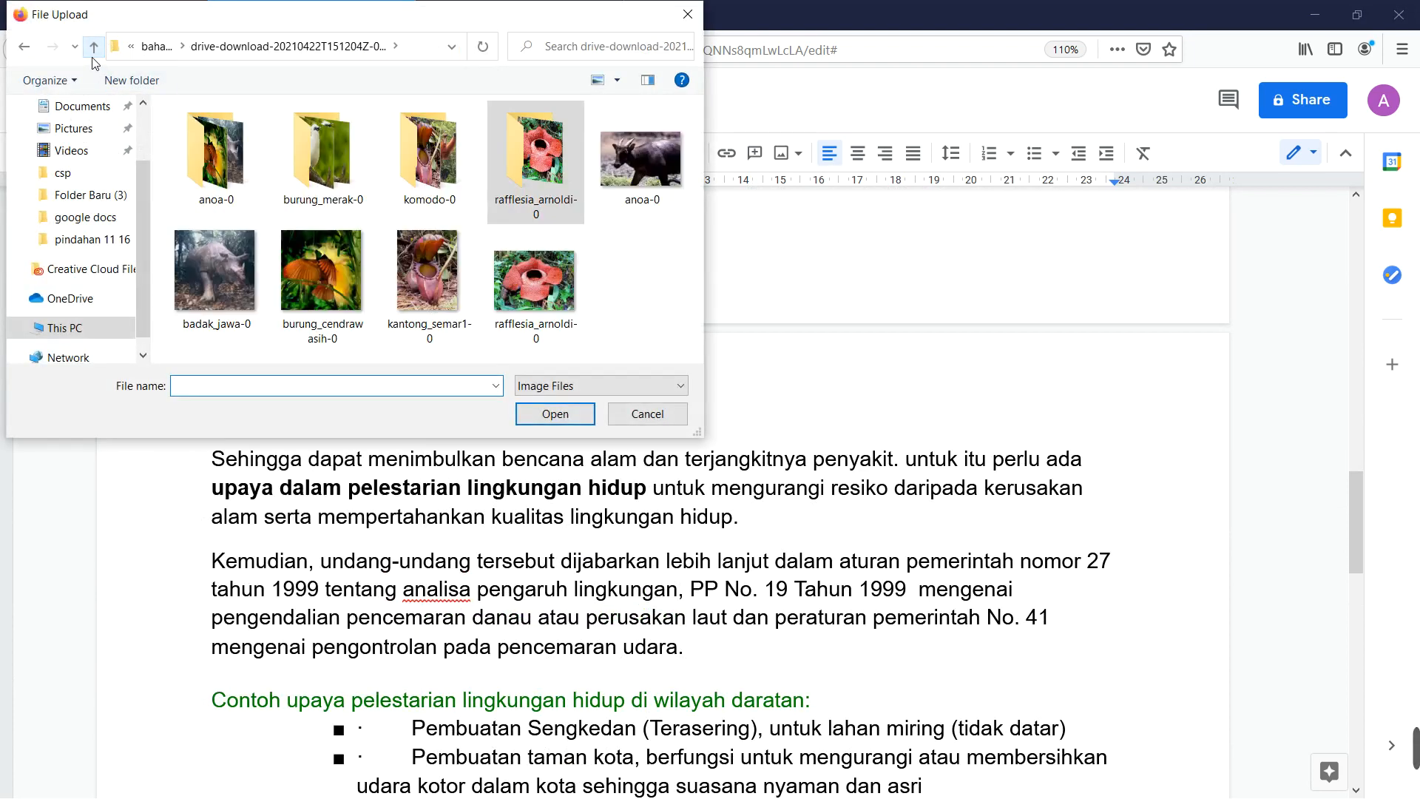
{"action": "left_click", "coordinate": [93, 47]}
{"action": "double_click", "coordinate": [216, 151]}
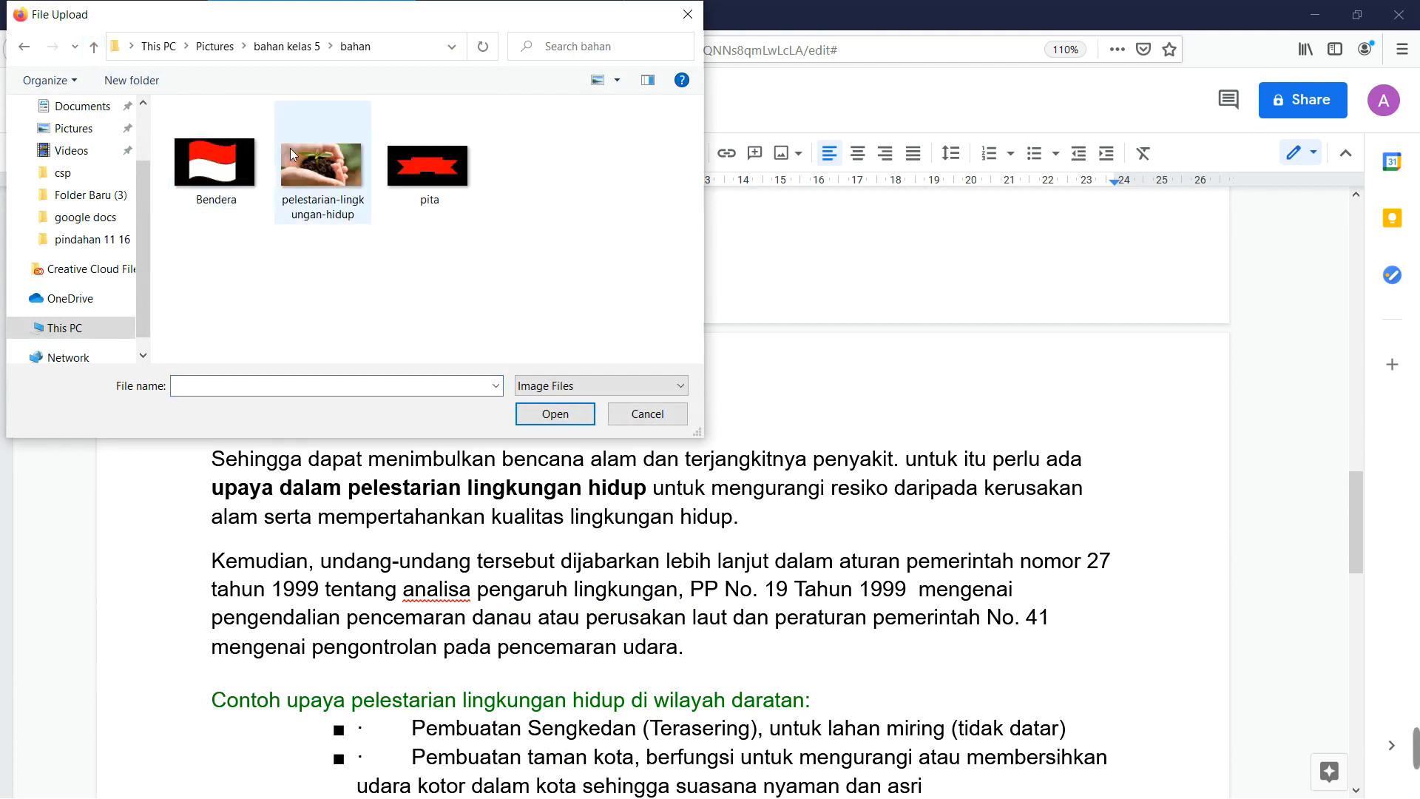
{"action": "left_click", "coordinate": [320, 162]}
{"action": "double_click", "coordinate": [320, 162]}
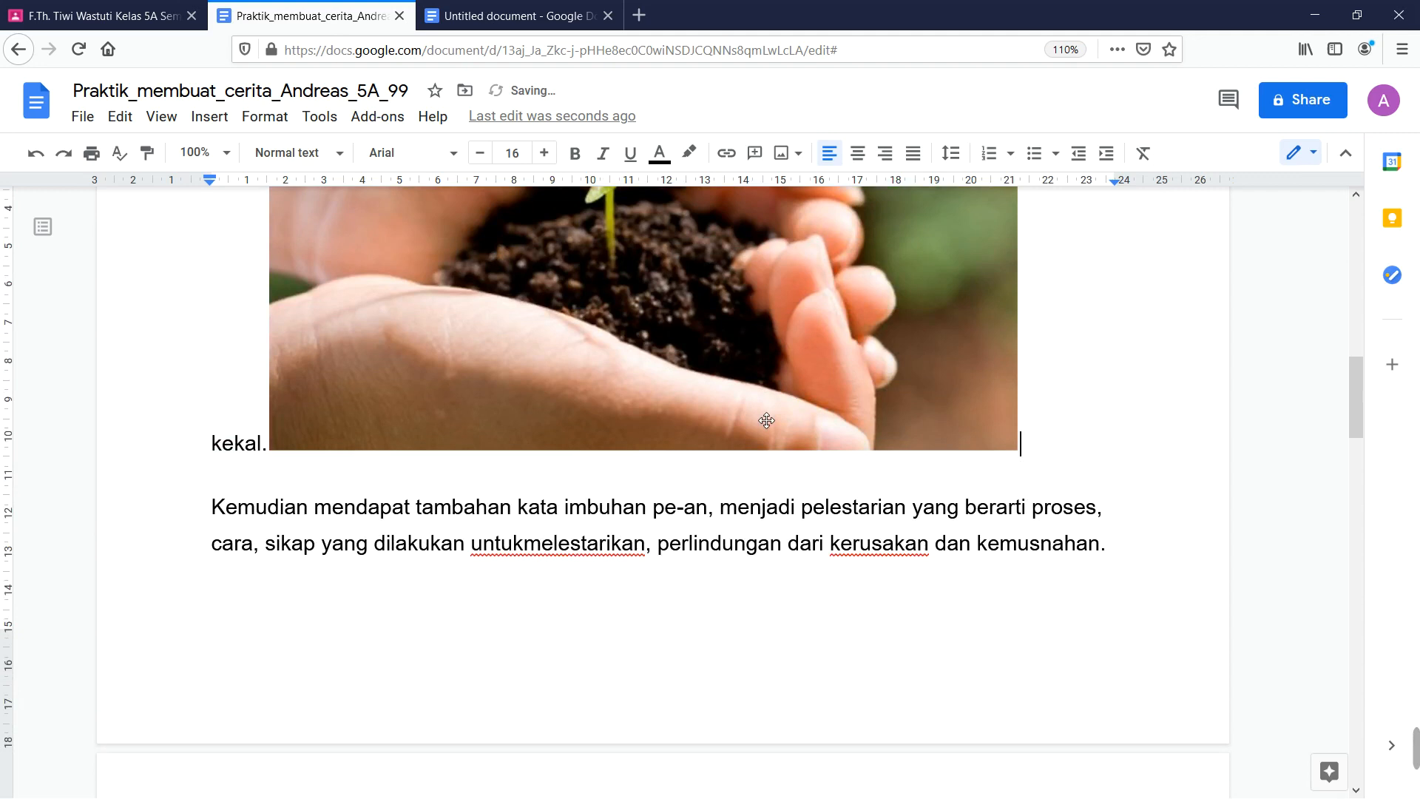
Scale the inserted plant picture down proportionally to about half its size.
{"action": "left_click", "coordinate": [715, 355]}
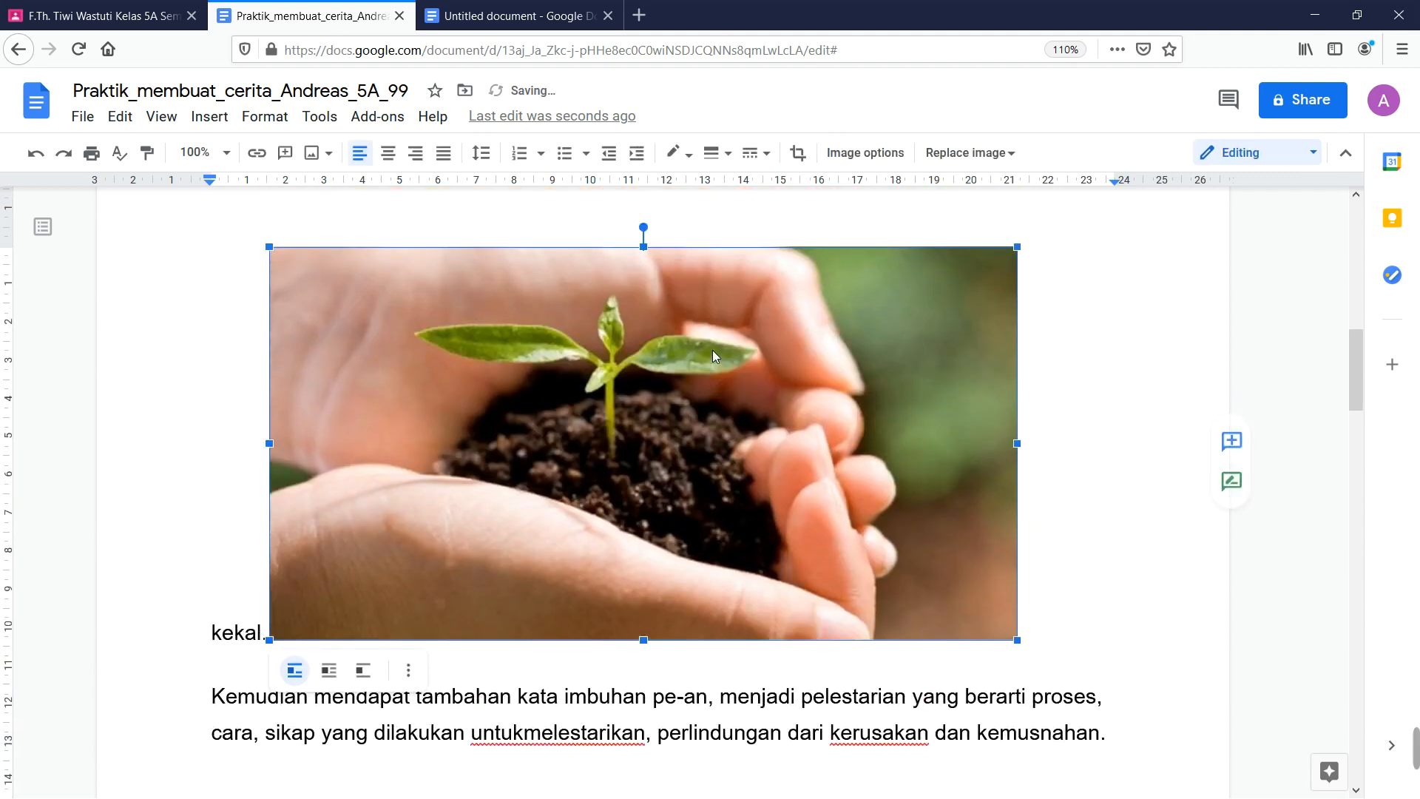
{"action": "left_click_drag", "start_coordinate": [1018, 641], "coordinate": [684, 463]}
{"action": "scroll", "coordinate": [683, 463], "scroll_direction": "up", "scroll_amount": 10}
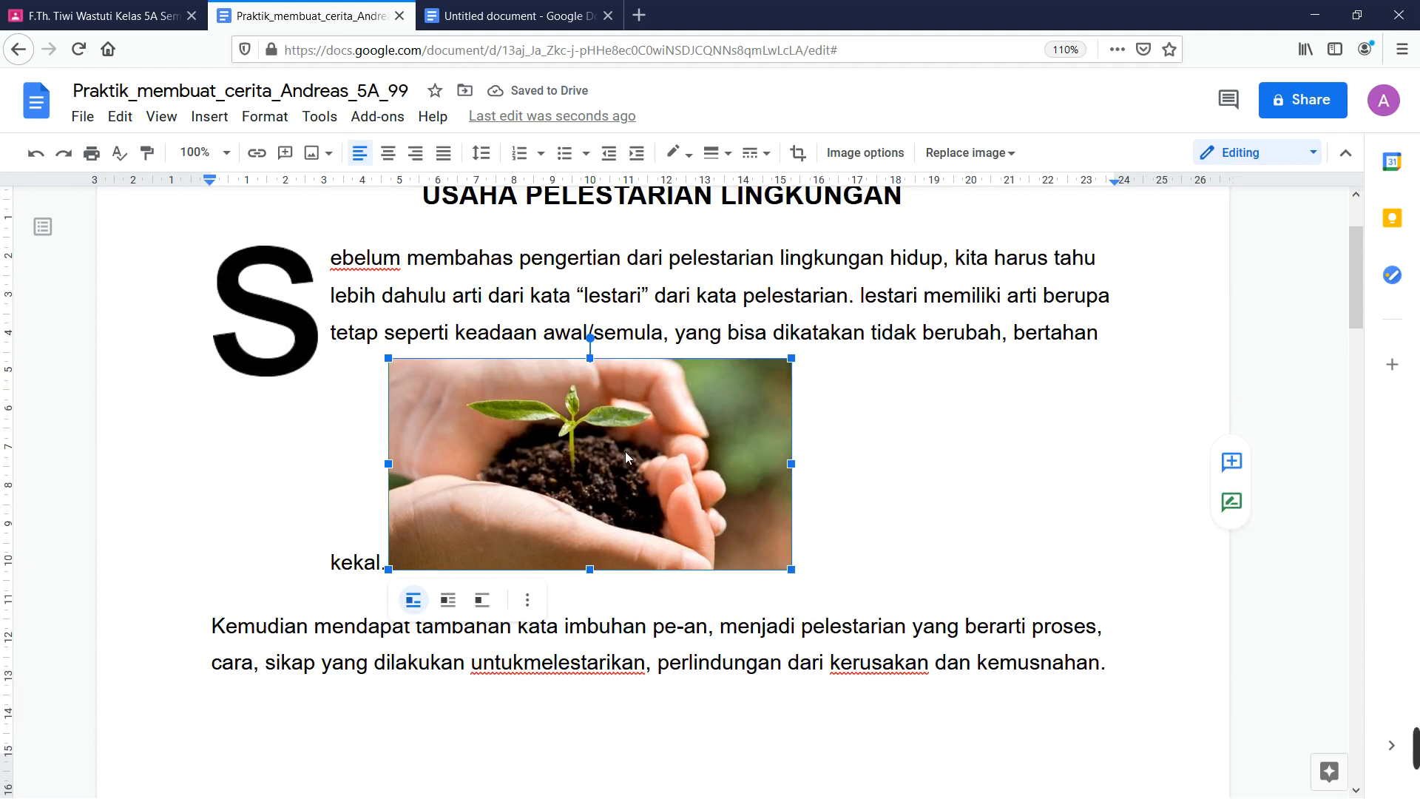
Try wrapping text around the plant picture and shifting it slightly, and return it to in line with text.
{"action": "left_click", "coordinate": [448, 600]}
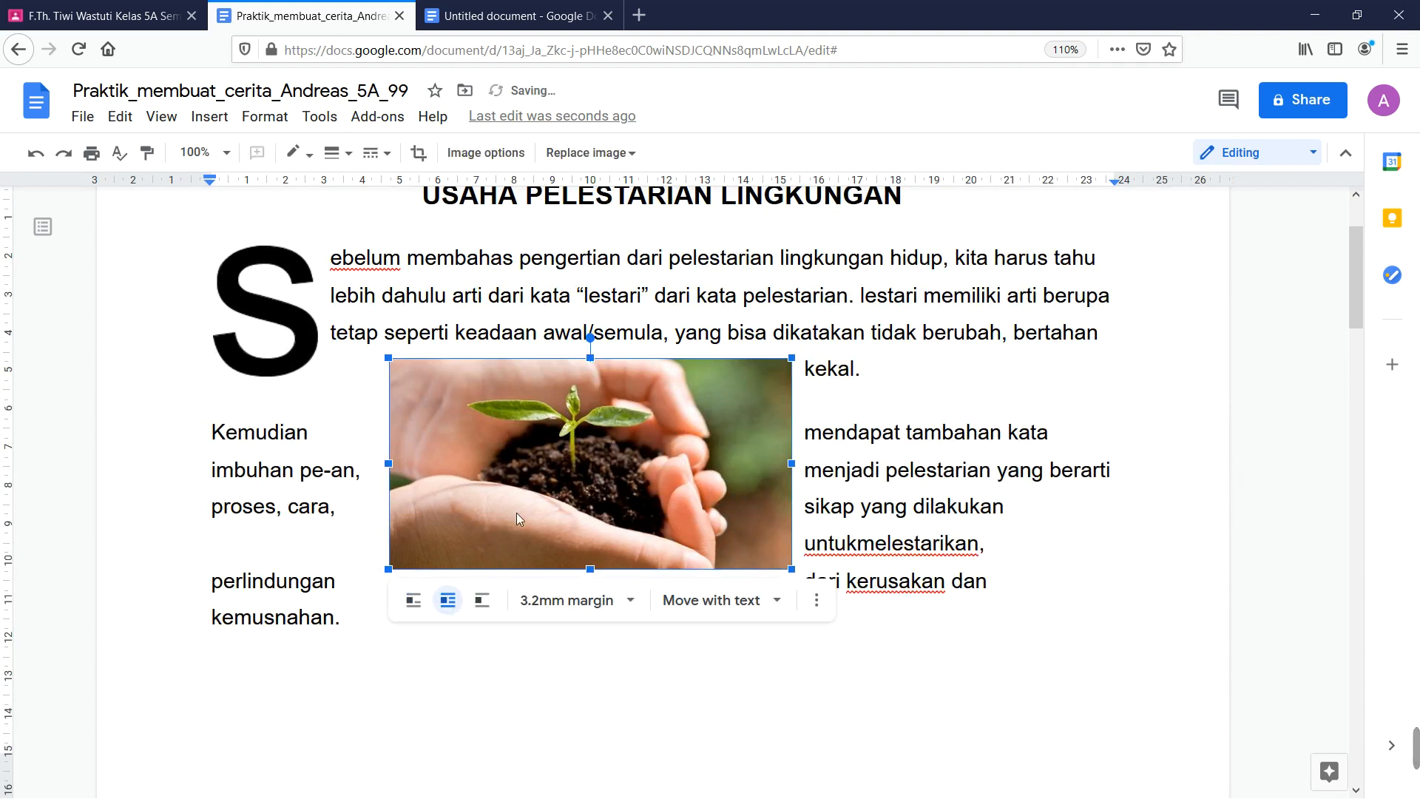
{"action": "mouse_move", "coordinate": [579, 467]}
{"action": "left_mouse_down"}
{"action": "mouse_move", "coordinate": [646, 469]}
{"action": "mouse_move", "coordinate": [607, 462]}
{"action": "left_mouse_up"}
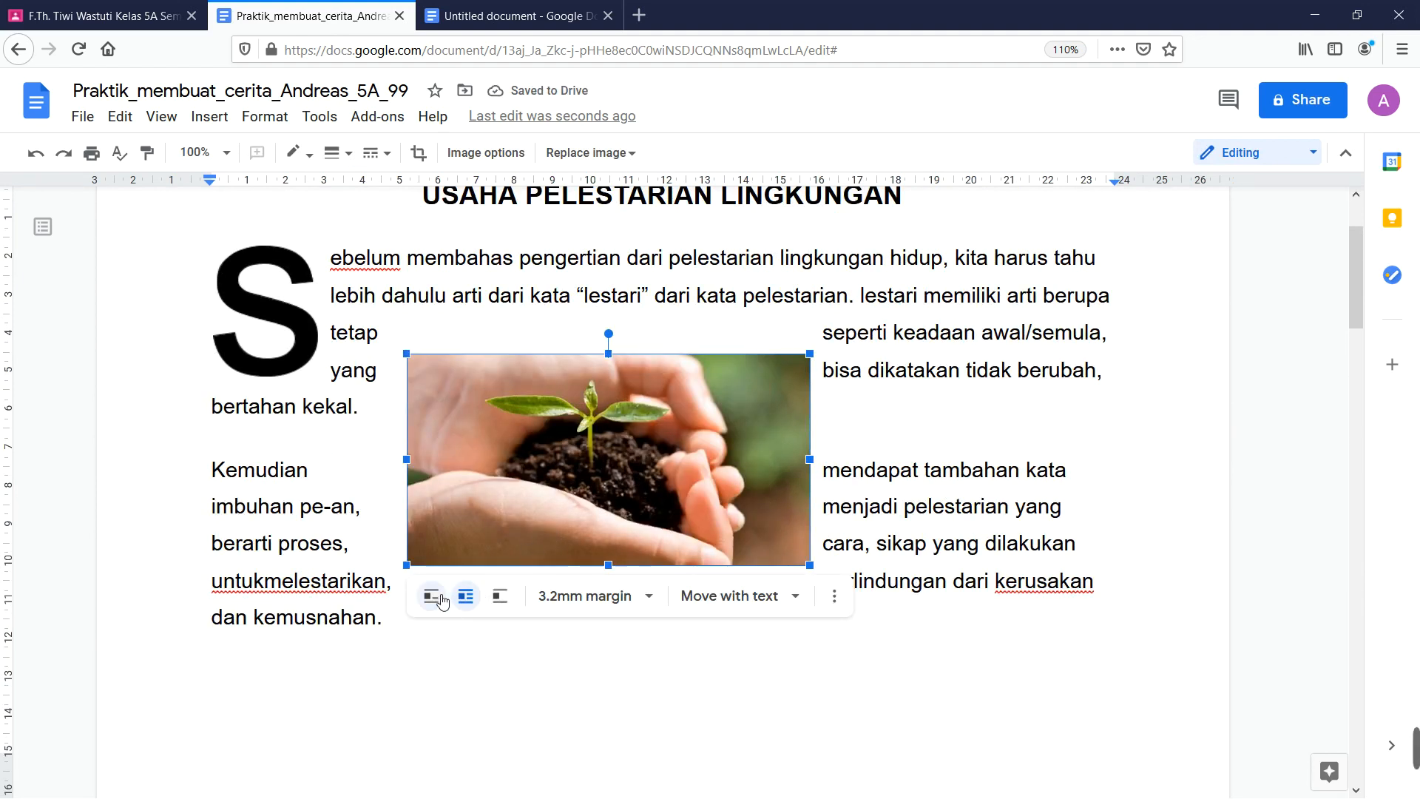
{"action": "left_click", "coordinate": [433, 596]}
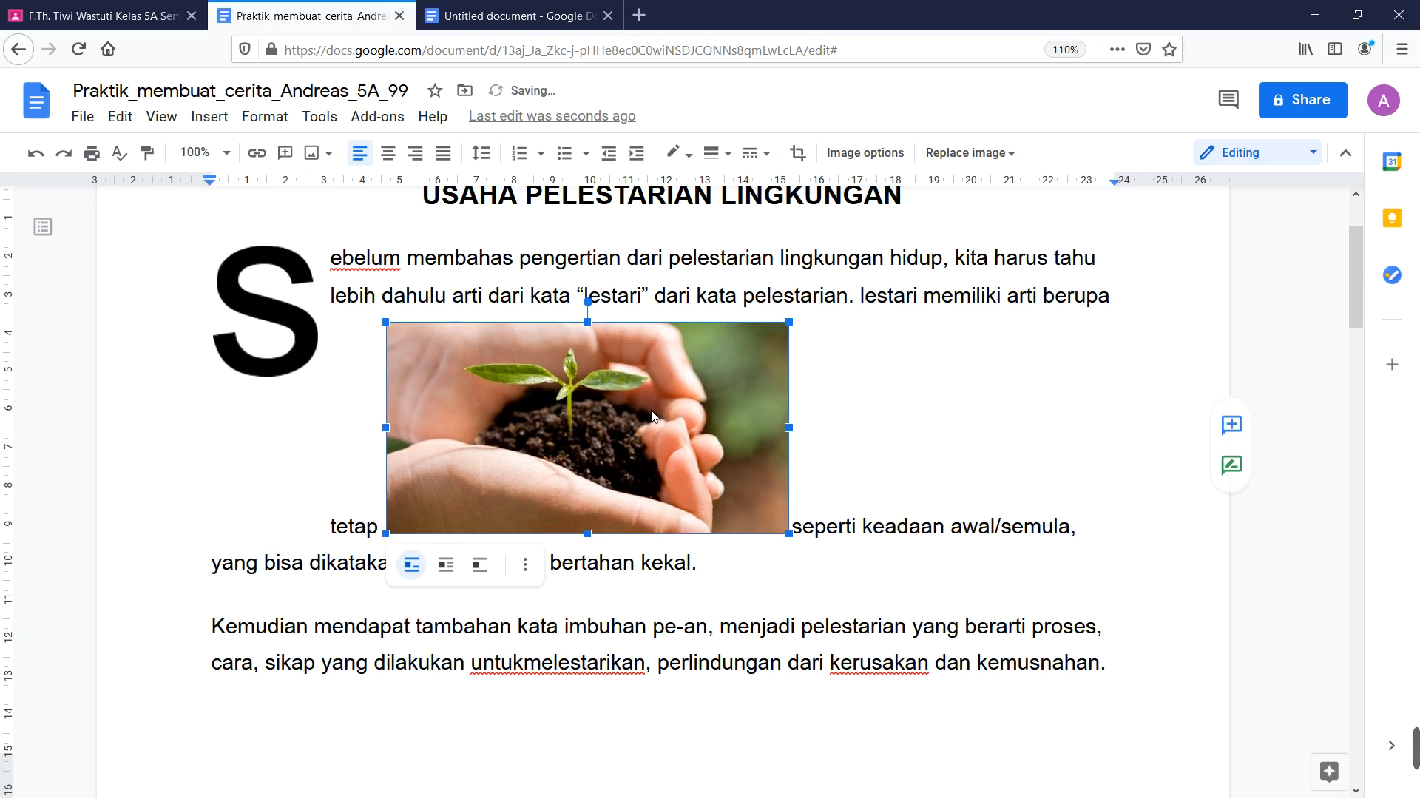
{"action": "left_click", "coordinate": [801, 526]}
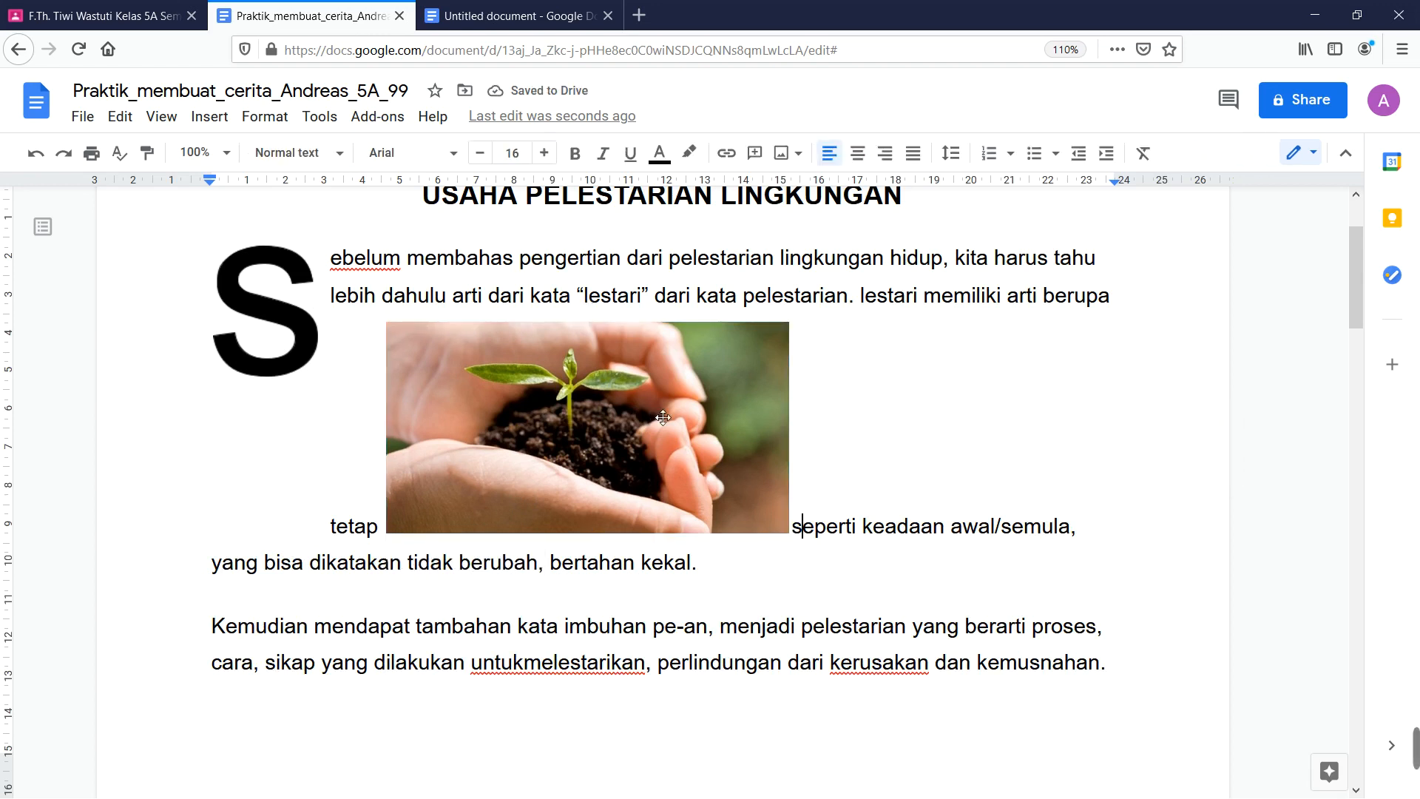
{"action": "left_click", "coordinate": [598, 447]}
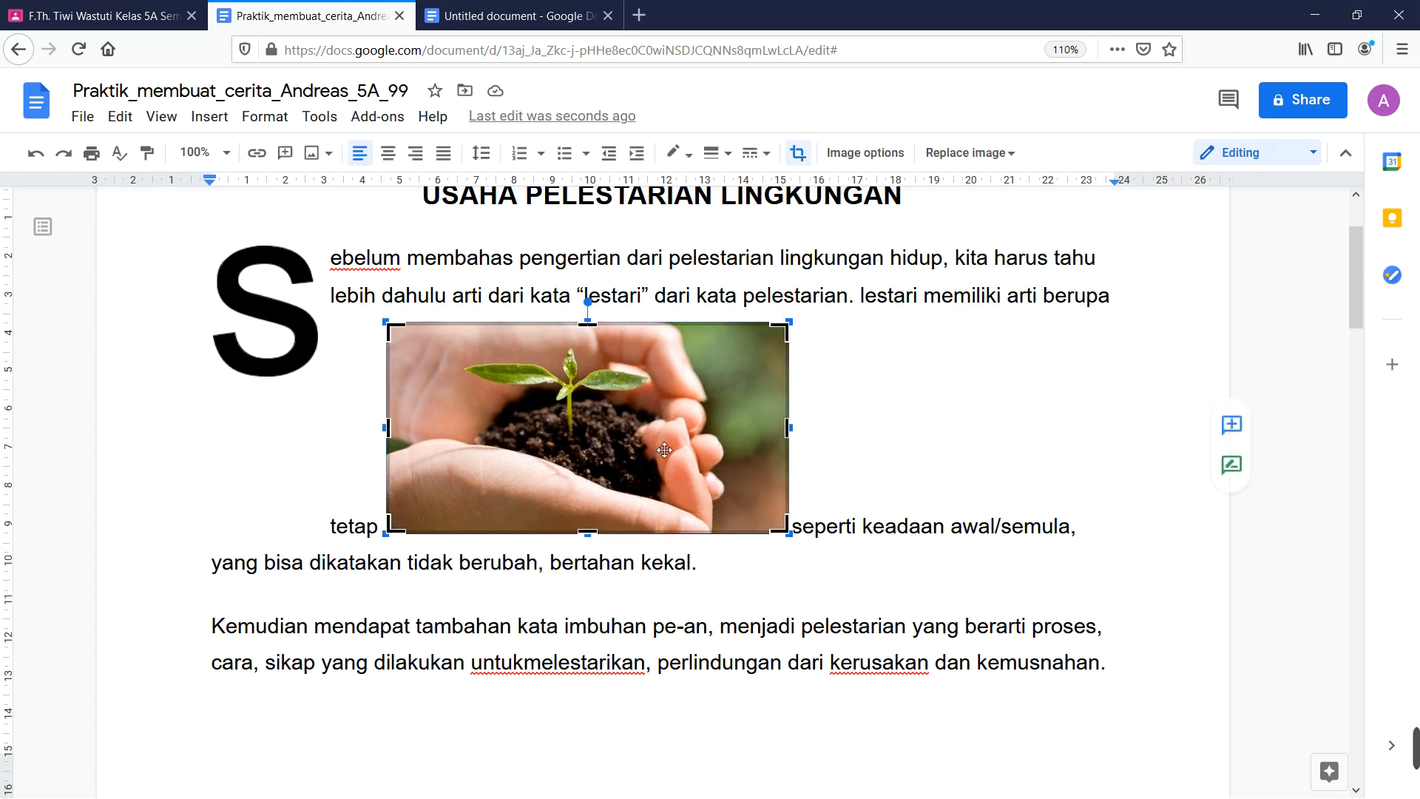
{"action": "right_click", "coordinate": [534, 501]}
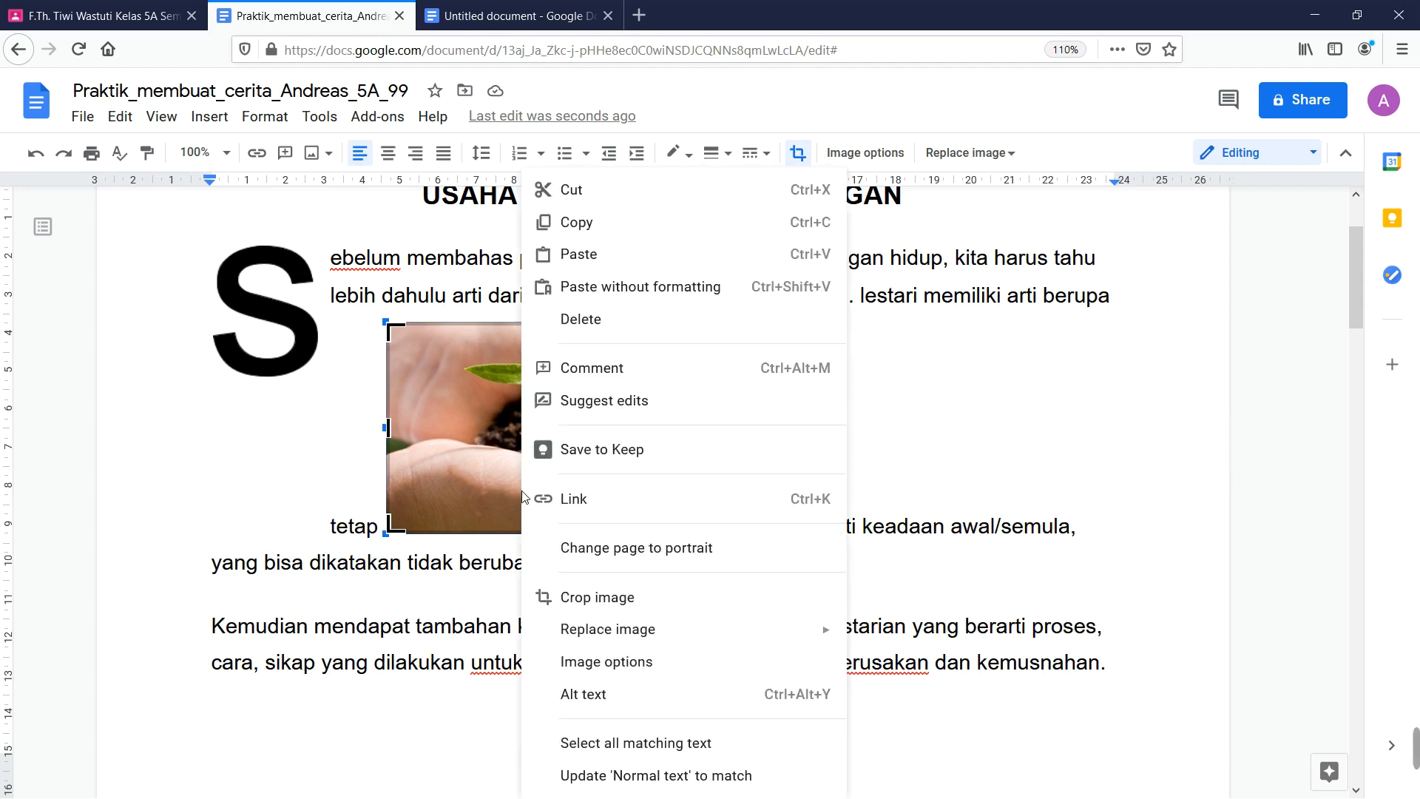
{"action": "left_click", "coordinate": [430, 446]}
{"action": "left_click", "coordinate": [942, 422]}
{"action": "left_click", "coordinate": [711, 378]}
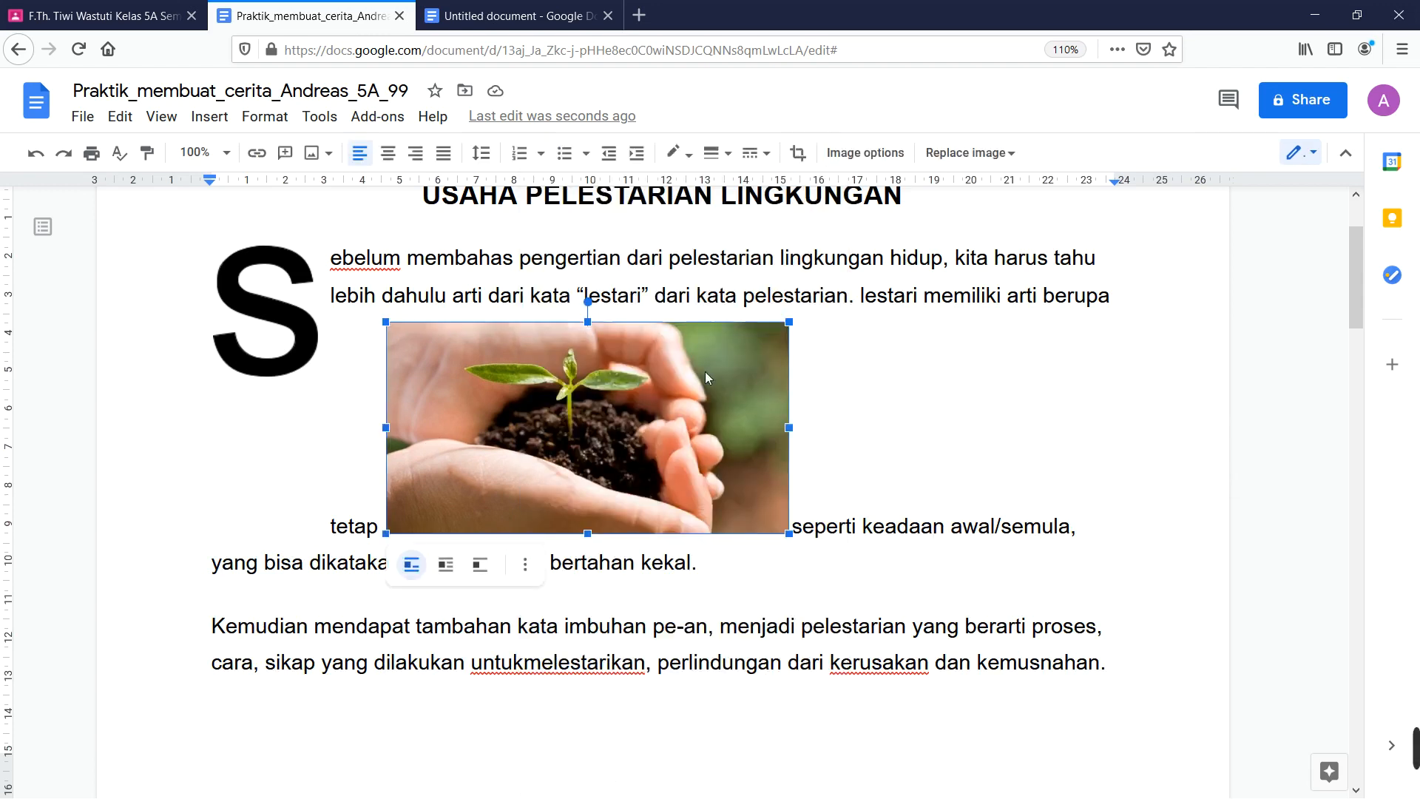
Wrap text around the plant picture and move it to page two, beside the paragraph starting "Di negara tercinta".
{"action": "left_click", "coordinate": [446, 564]}
{"action": "left_click_drag", "start_coordinate": [596, 409], "coordinate": [641, 600]}
{"action": "scroll", "coordinate": [685, 543], "scroll_direction": "down", "scroll_amount": 3}
{"action": "left_click_drag", "start_coordinate": [676, 377], "coordinate": [646, 584]}
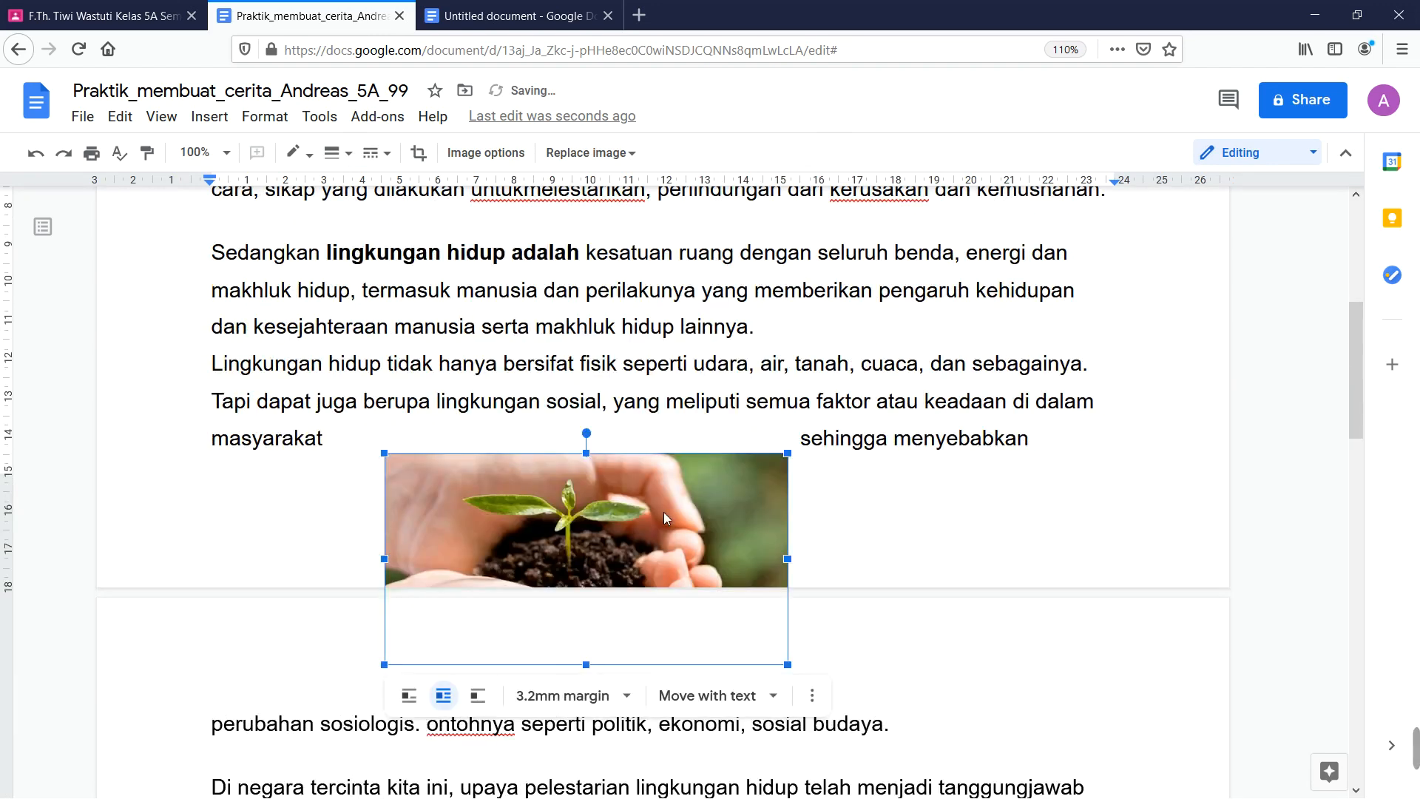
{"action": "scroll", "coordinate": [643, 511], "scroll_direction": "down", "scroll_amount": 5}
{"action": "scroll", "coordinate": [624, 479], "scroll_direction": "up", "scroll_amount": 2}
{"action": "scroll", "coordinate": [624, 479], "scroll_direction": "up", "scroll_amount": 2}
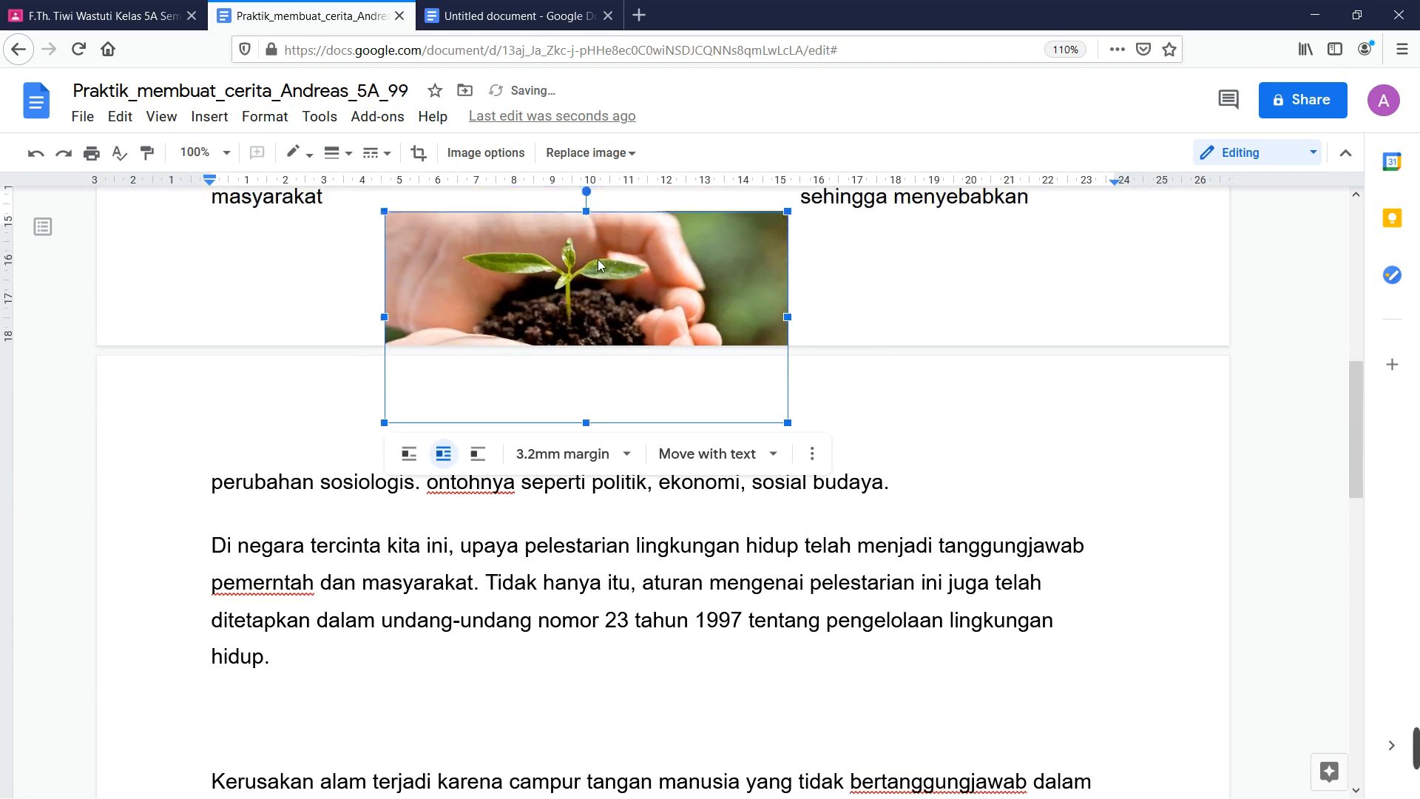
{"action": "left_click_drag", "start_coordinate": [598, 259], "coordinate": [617, 549]}
Set the plant picture to break text so it stands alone between the two paragraphs on page two.
{"action": "scroll", "coordinate": [658, 531], "scroll_direction": "down", "scroll_amount": 3}
{"action": "scroll", "coordinate": [617, 549], "scroll_direction": "down", "scroll_amount": 5}
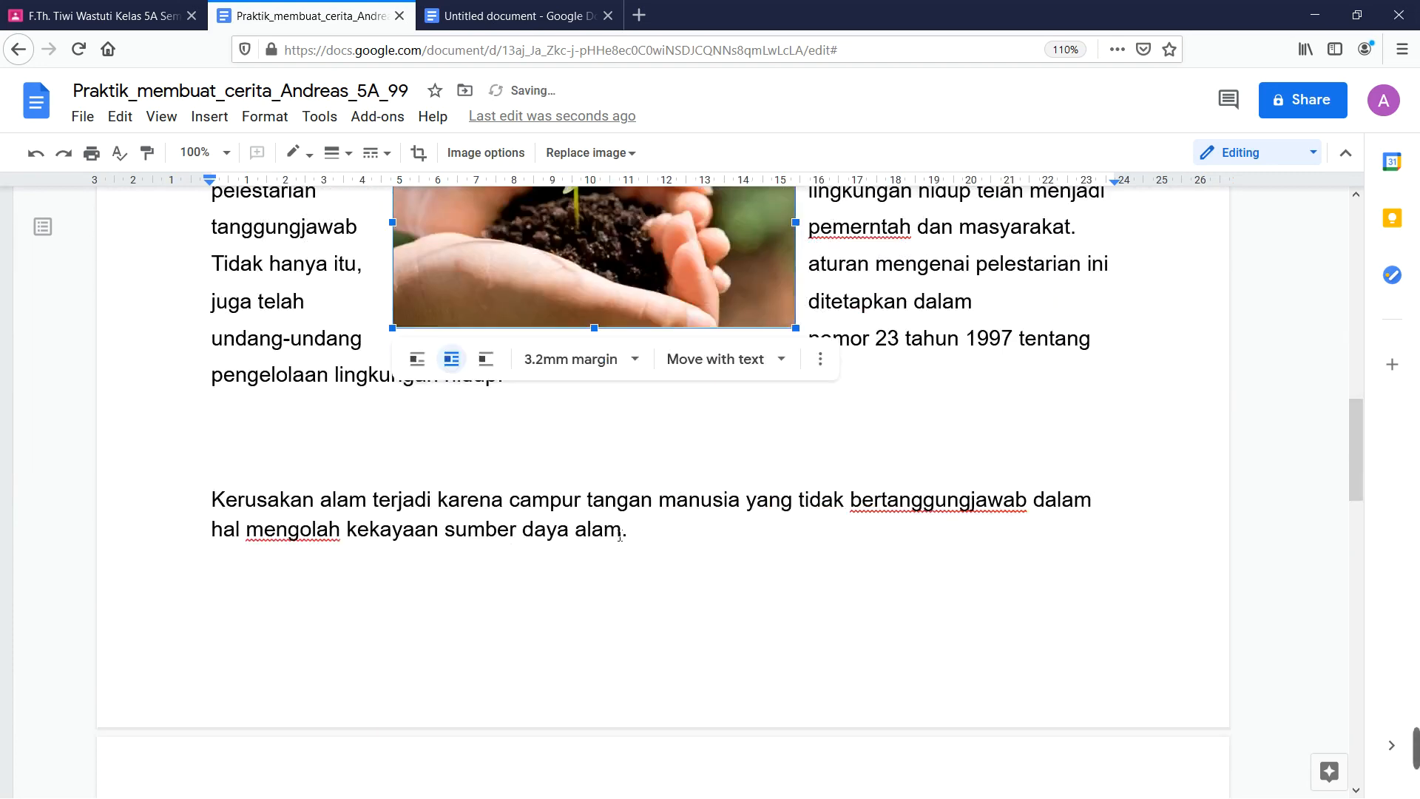
{"action": "scroll", "coordinate": [621, 533], "scroll_direction": "up", "scroll_amount": 4}
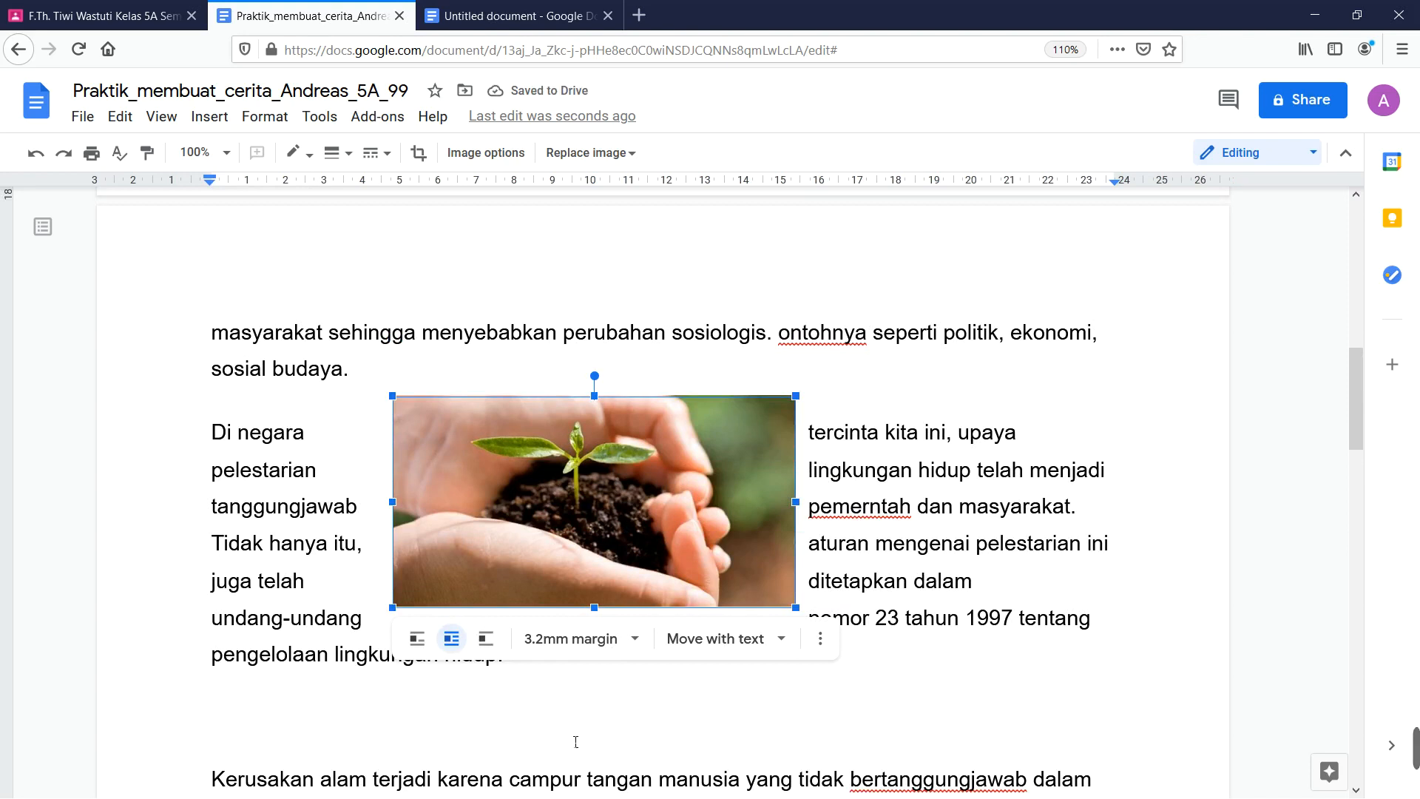
{"action": "left_click", "coordinate": [487, 640]}
{"action": "left_click", "coordinate": [955, 510]}
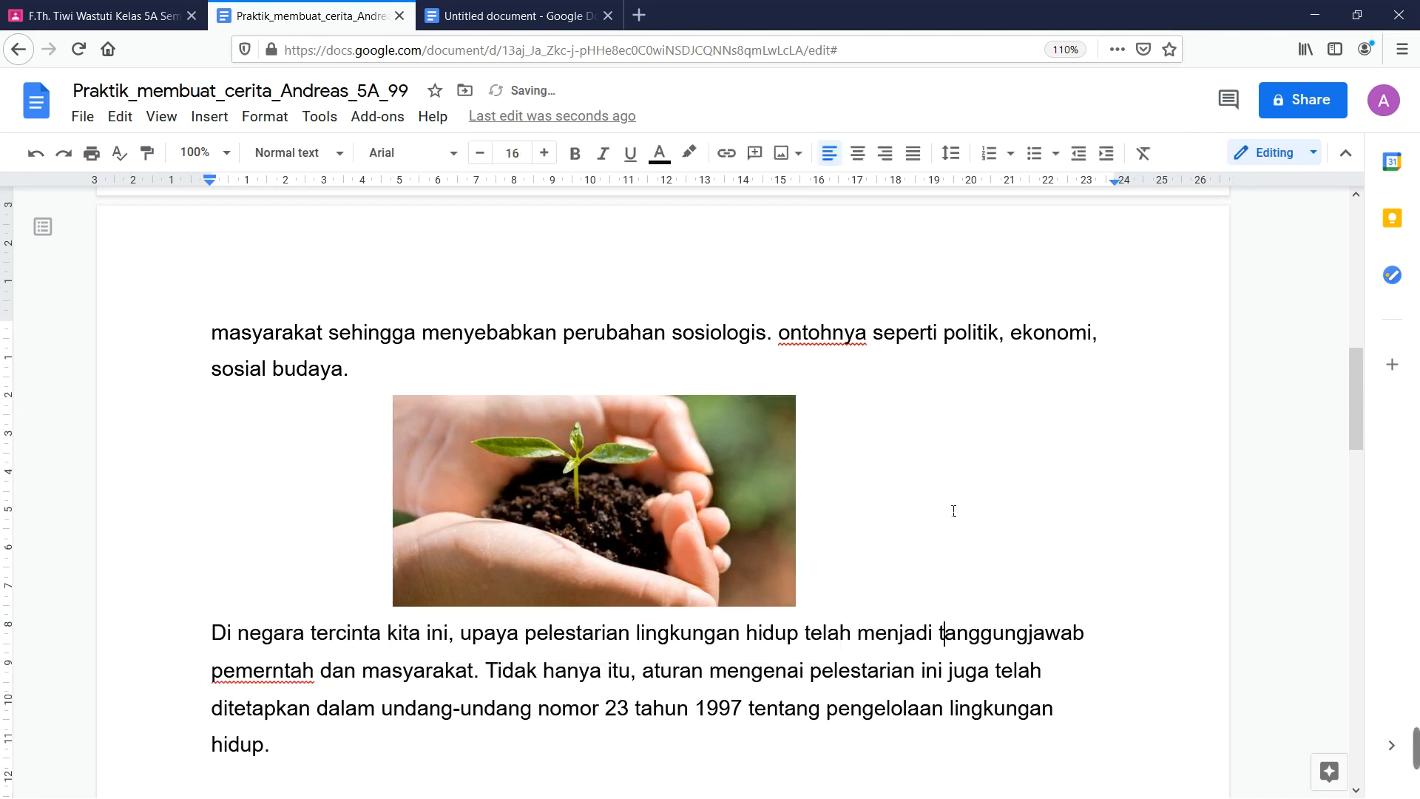
Correct the misspelled word "ontohnya" above the picture on page two to "Contohnya".
{"action": "key", "text": "ctrl+Home"}
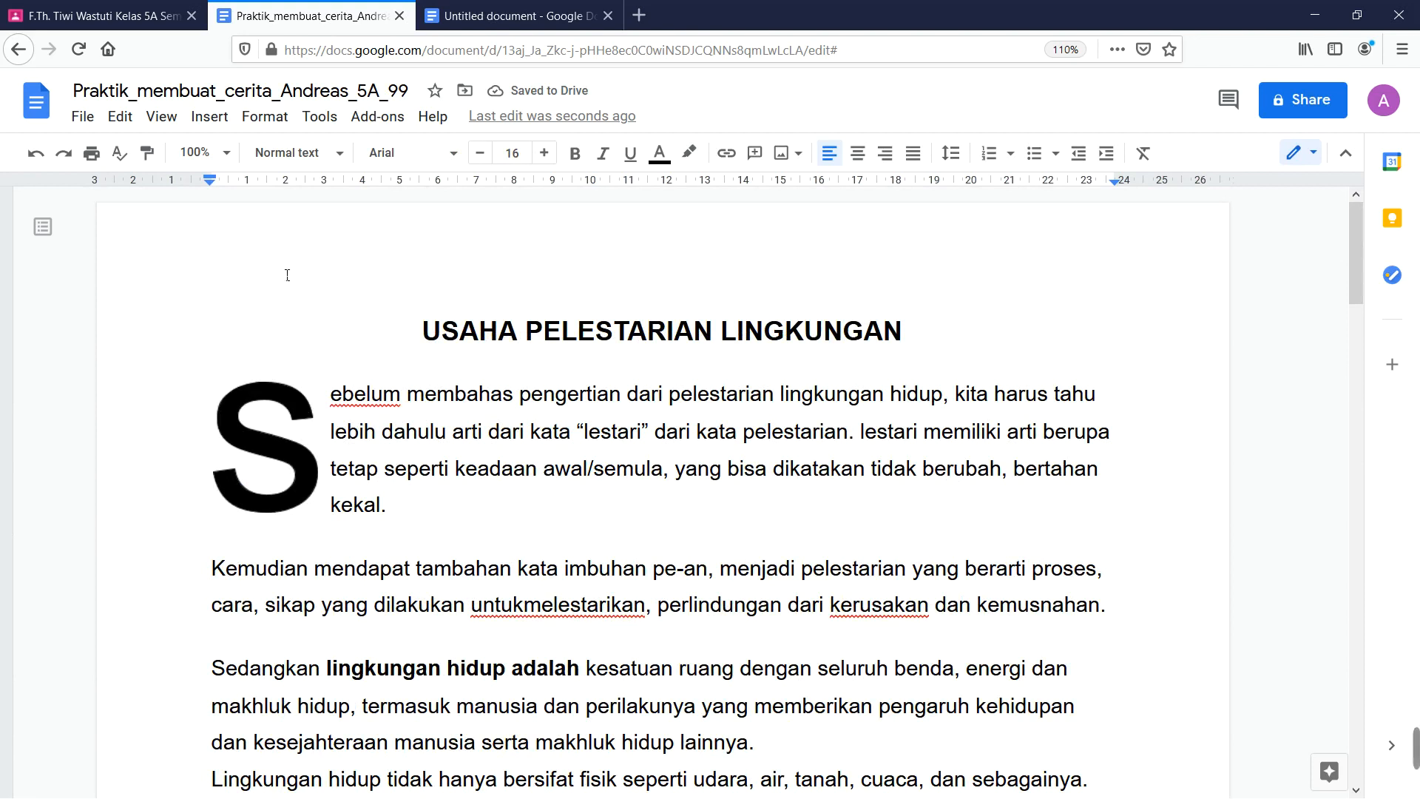
{"action": "scroll", "coordinate": [459, 398], "scroll_direction": "down", "scroll_amount": 10}
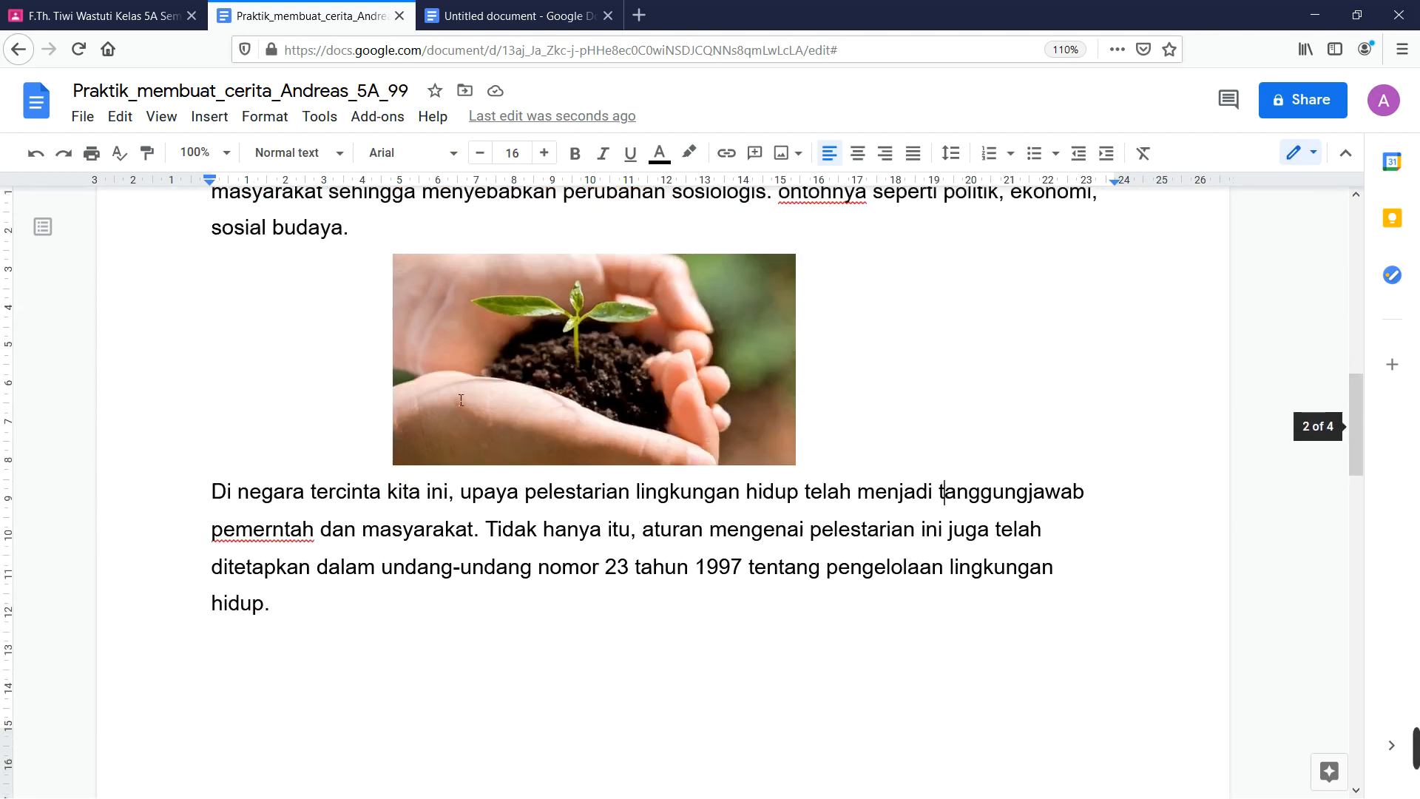
{"action": "scroll", "coordinate": [473, 421], "scroll_direction": "up", "scroll_amount": 1}
{"action": "left_click", "coordinate": [503, 451]}
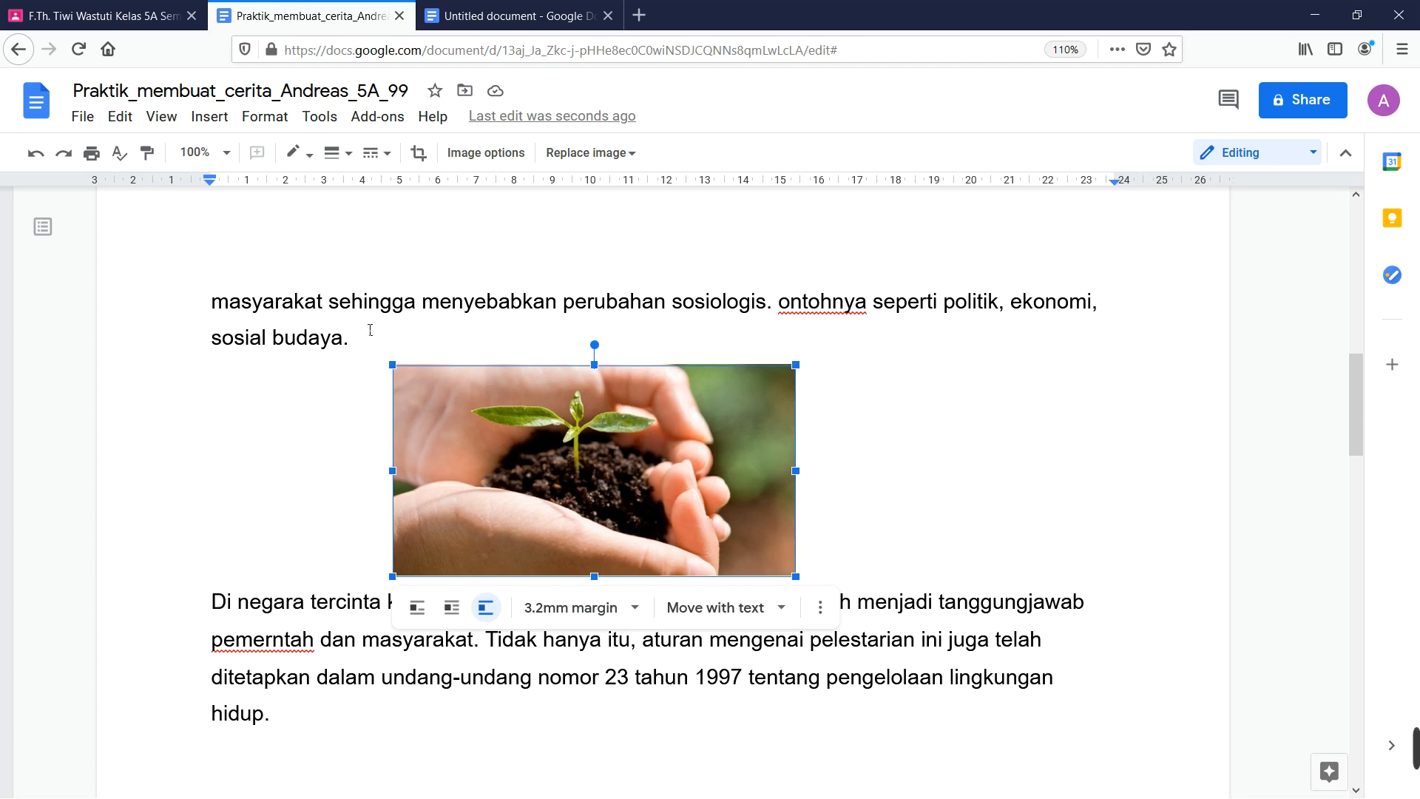
{"action": "left_click", "coordinate": [776, 306]}
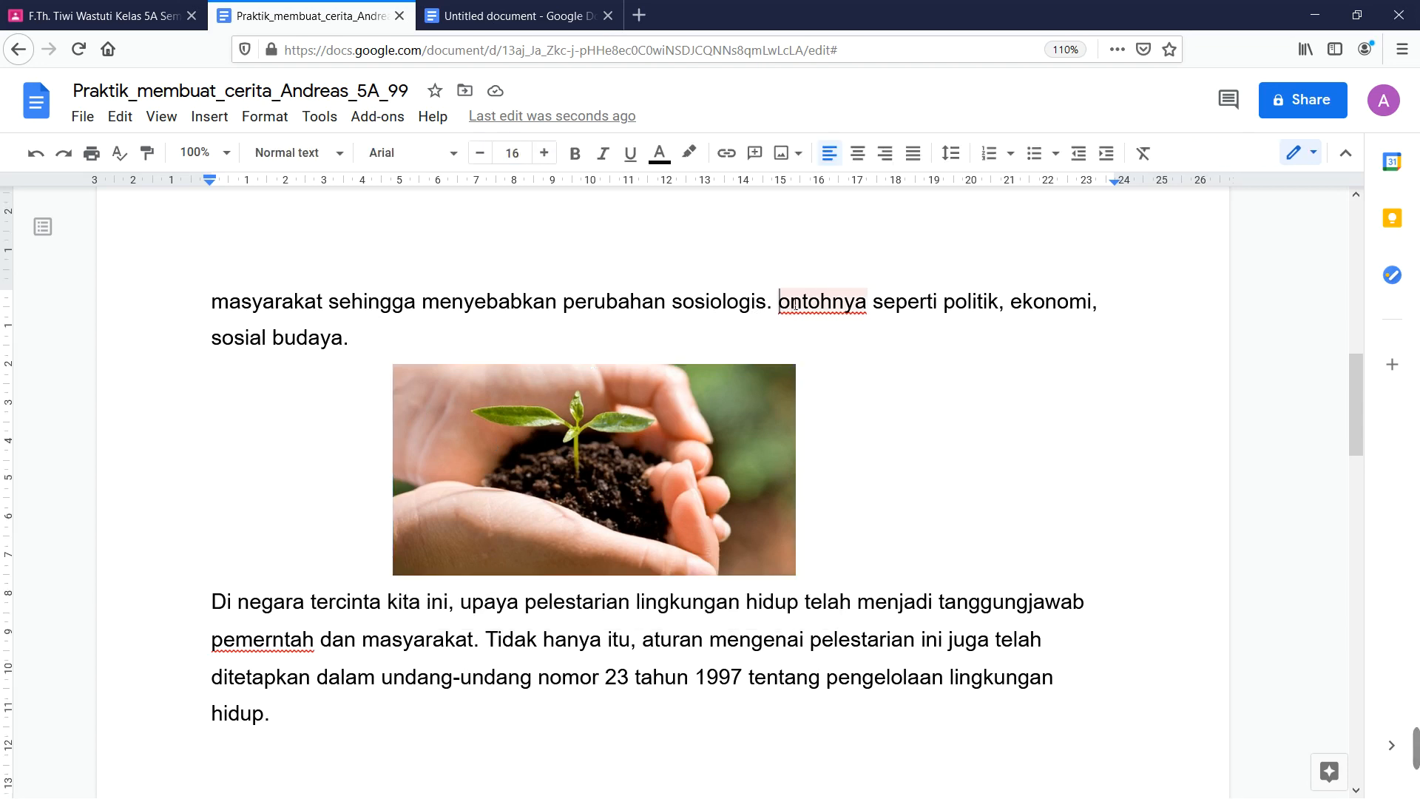
{"action": "type", "text": "C"}
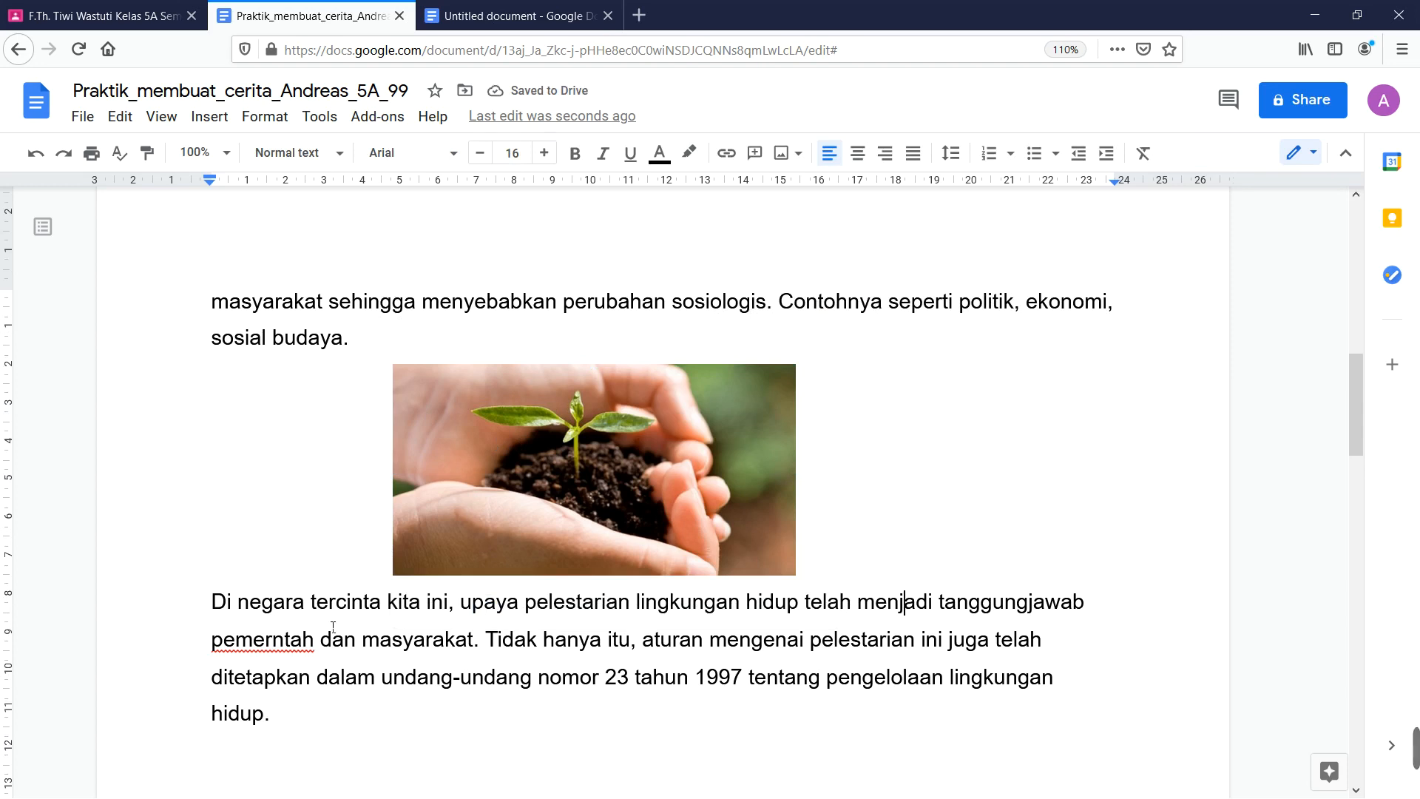
Check the placement of the plant picture on page two and the drop cap letter on page one.
{"action": "scroll", "coordinate": [735, 596], "scroll_direction": "up", "scroll_amount": 6}
{"action": "scroll", "coordinate": [735, 596], "scroll_direction": "down", "scroll_amount": 7}
{"action": "left_click", "coordinate": [589, 389]}
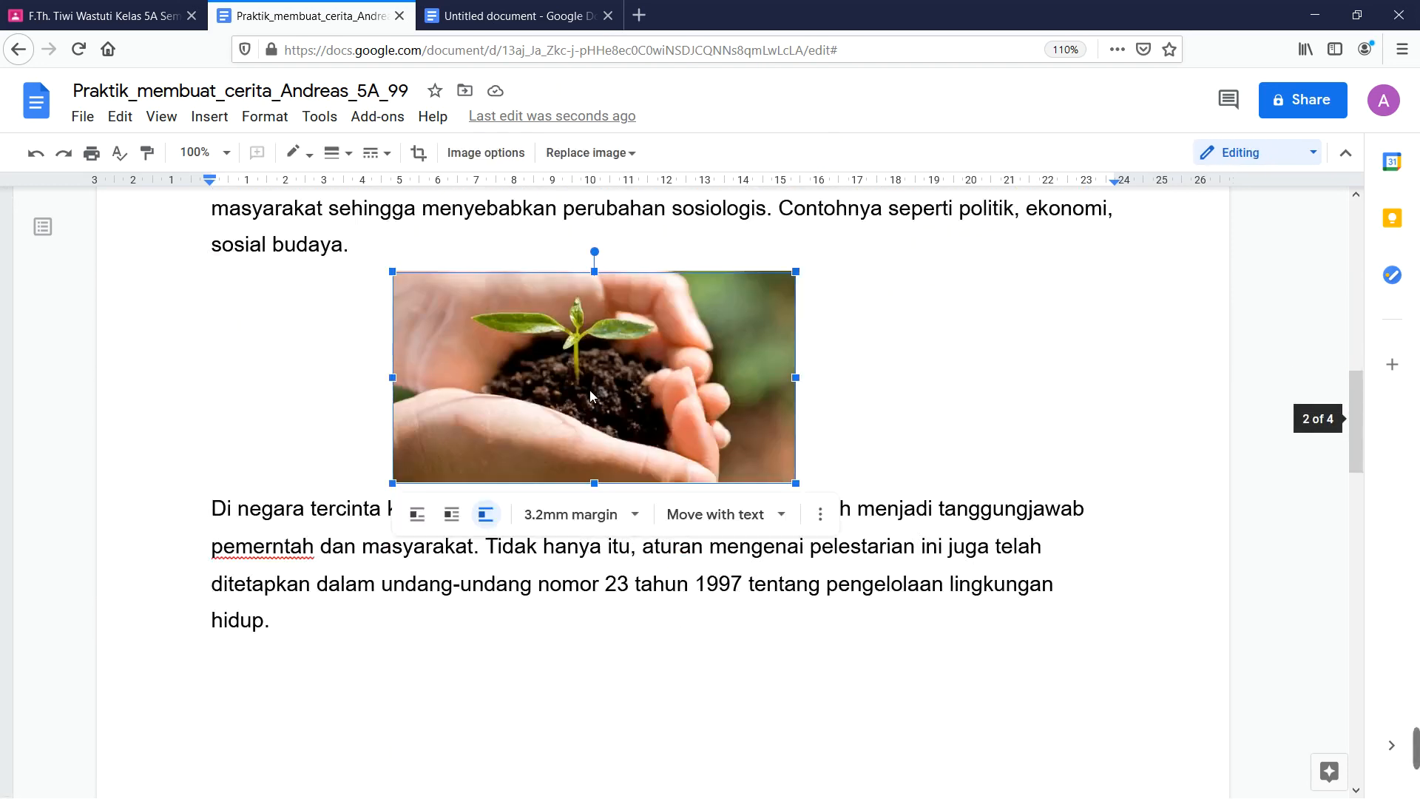
{"action": "left_click", "coordinate": [887, 354]}
{"action": "scroll", "coordinate": [796, 353], "scroll_direction": "up", "scroll_amount": 10}
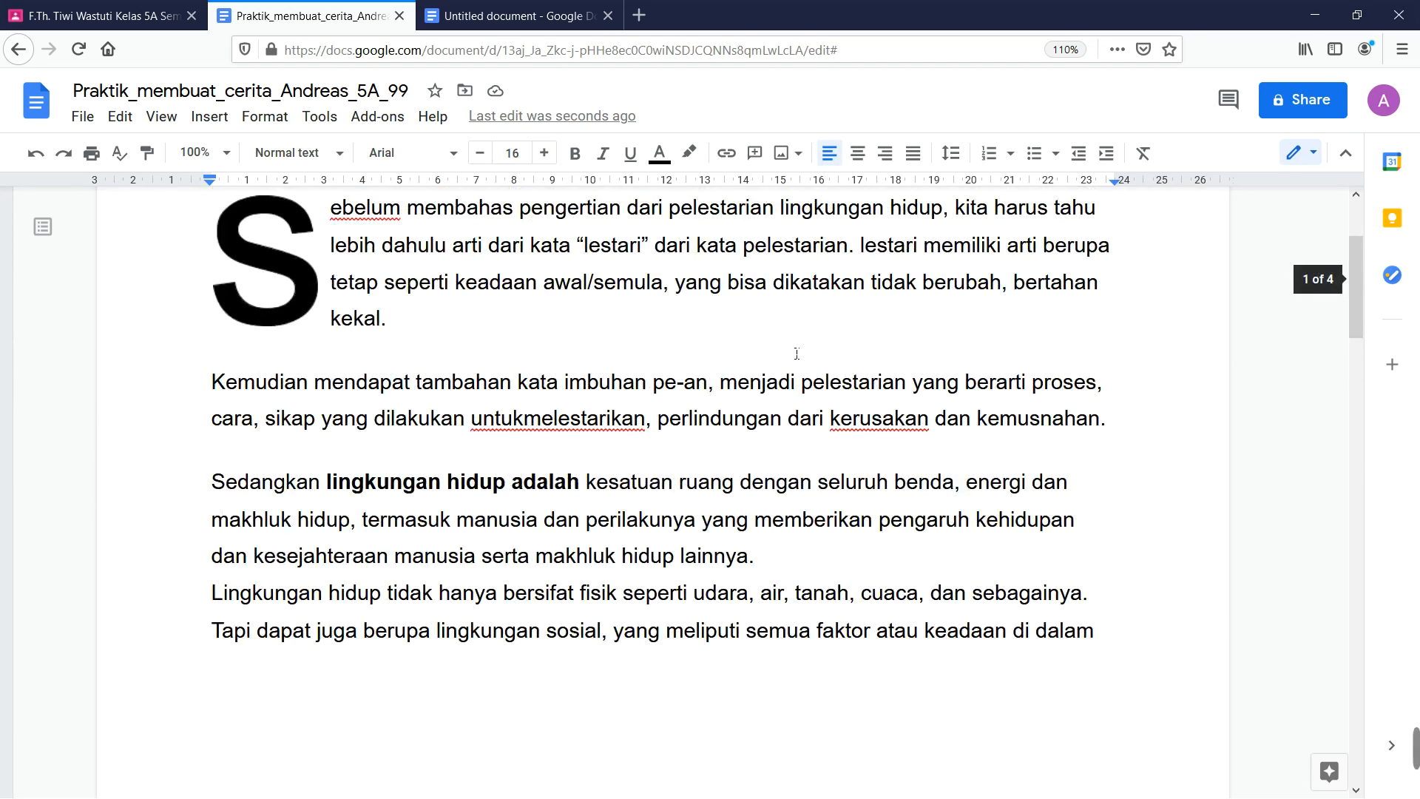
{"action": "scroll", "coordinate": [756, 375], "scroll_direction": "up", "scroll_amount": 3}
{"action": "left_click", "coordinate": [251, 434]}
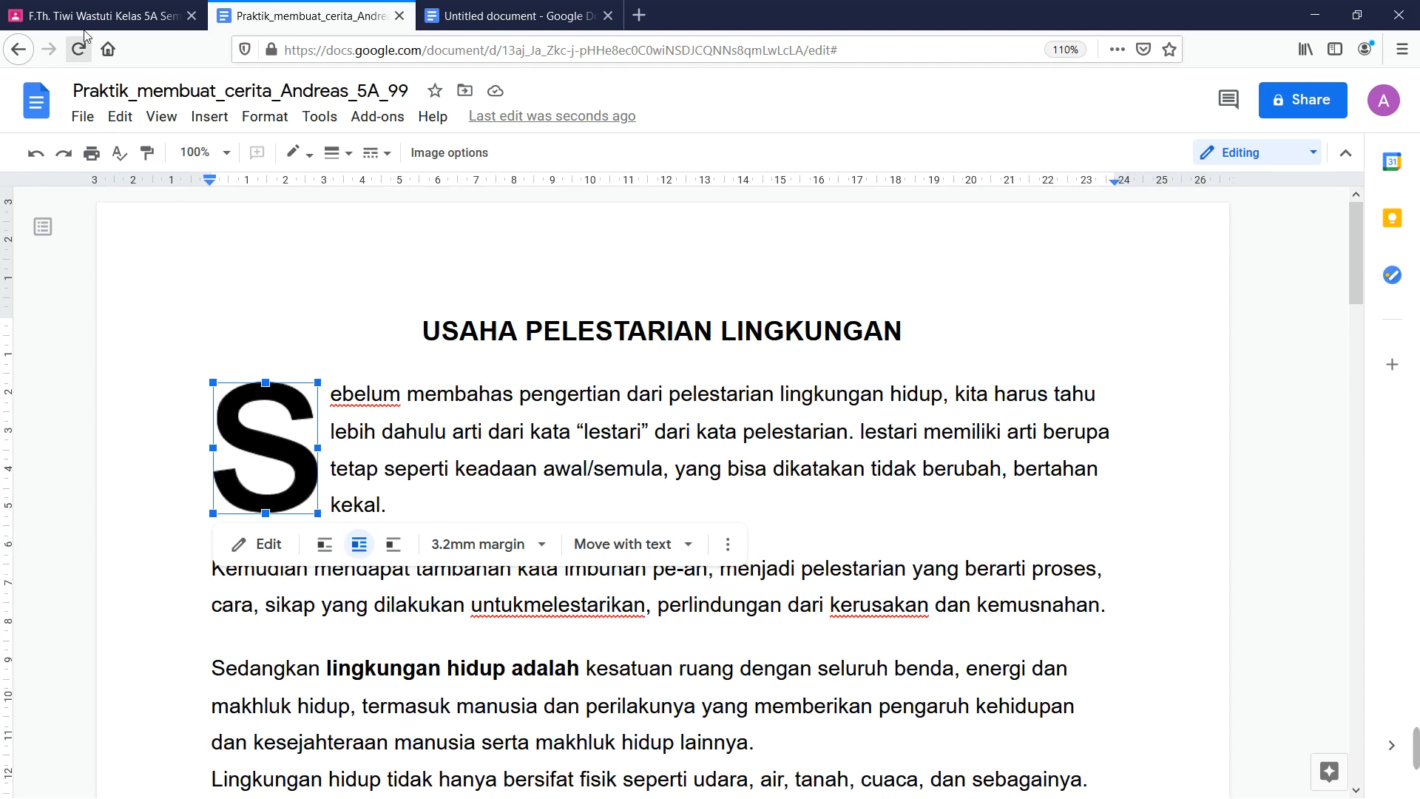
{"action": "left_click", "coordinate": [829, 505]}
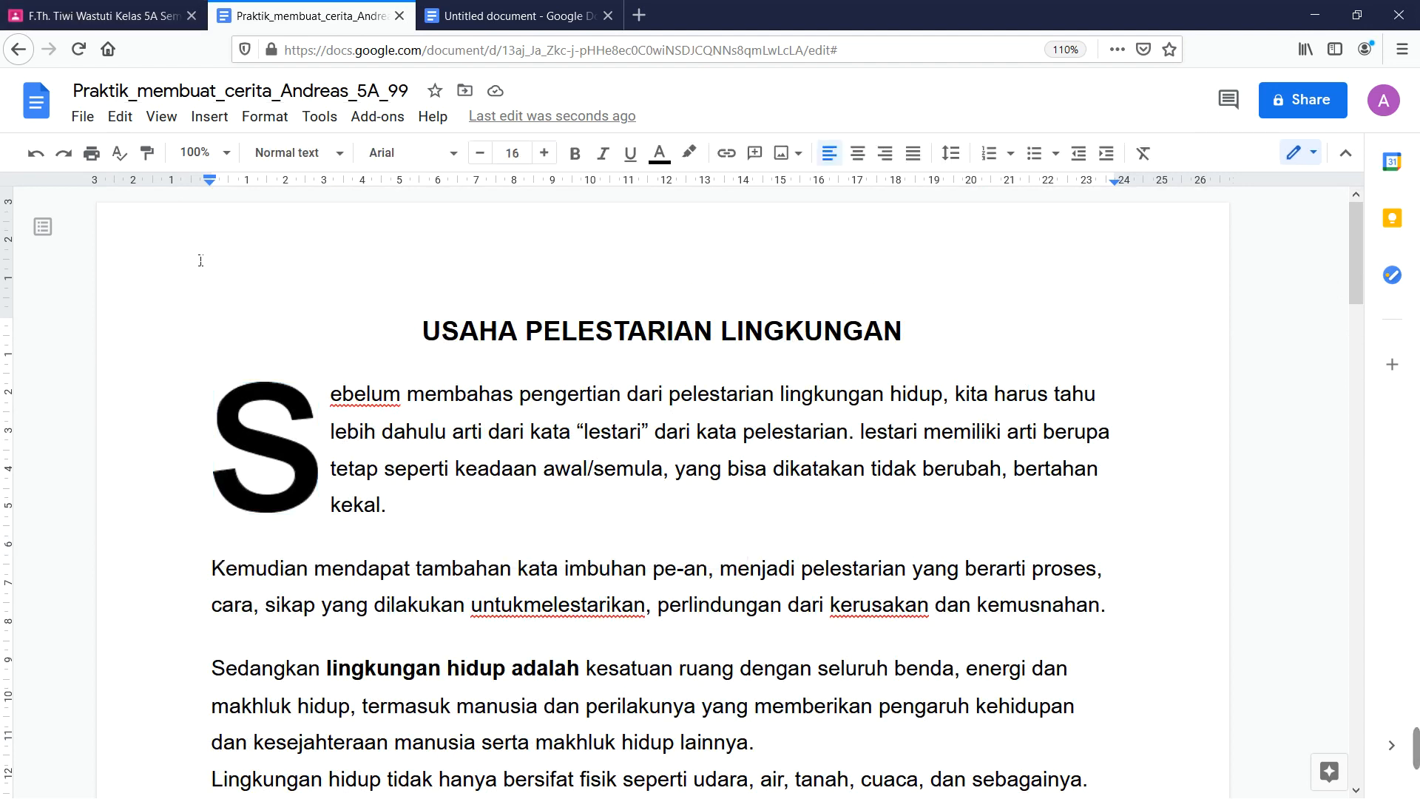
Try a two-column layout on the whole document, including the title, and undo it.
{"action": "left_click", "coordinate": [83, 117]}
{"action": "mouse_move", "coordinate": [250, 130]}
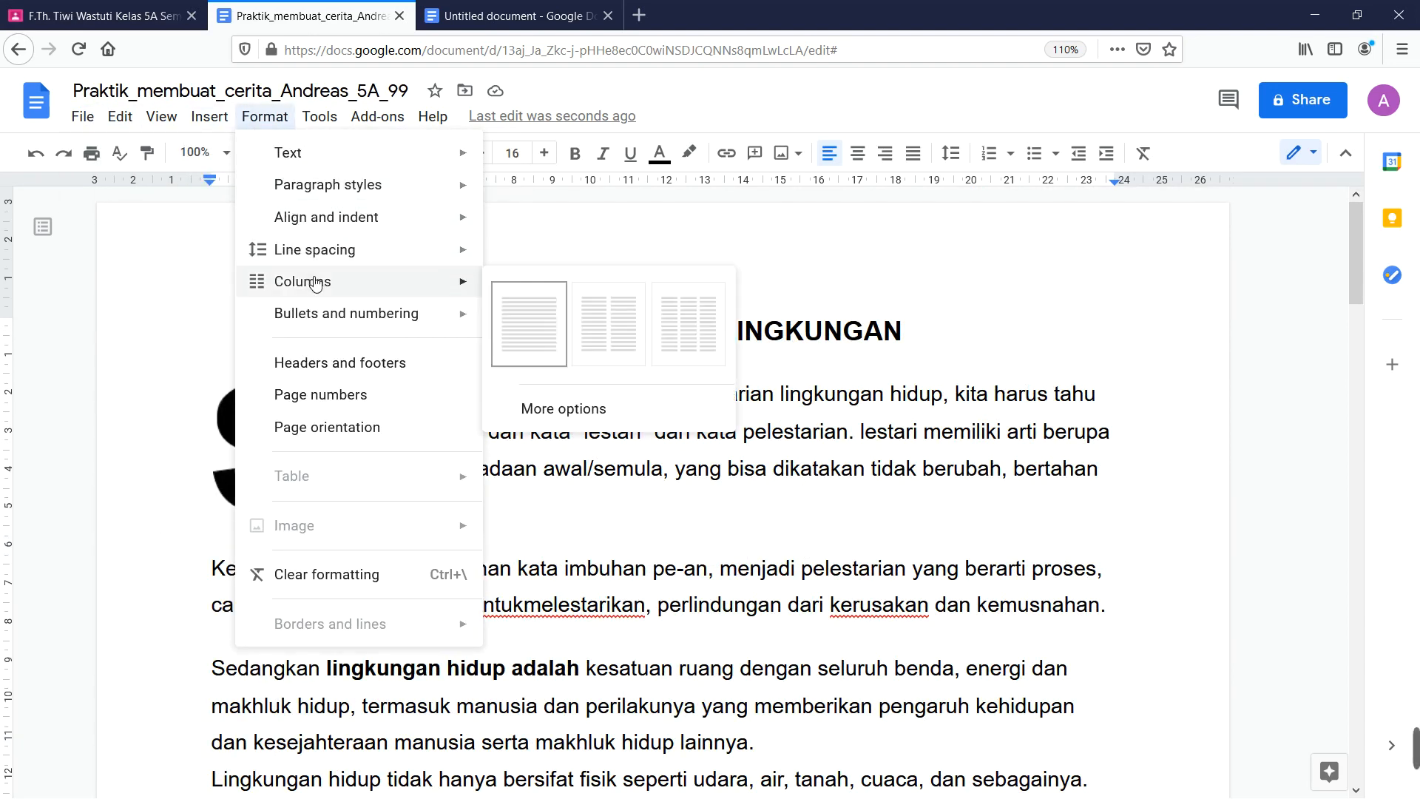
{"action": "left_click", "coordinate": [273, 122]}
{"action": "left_click", "coordinate": [275, 126]}
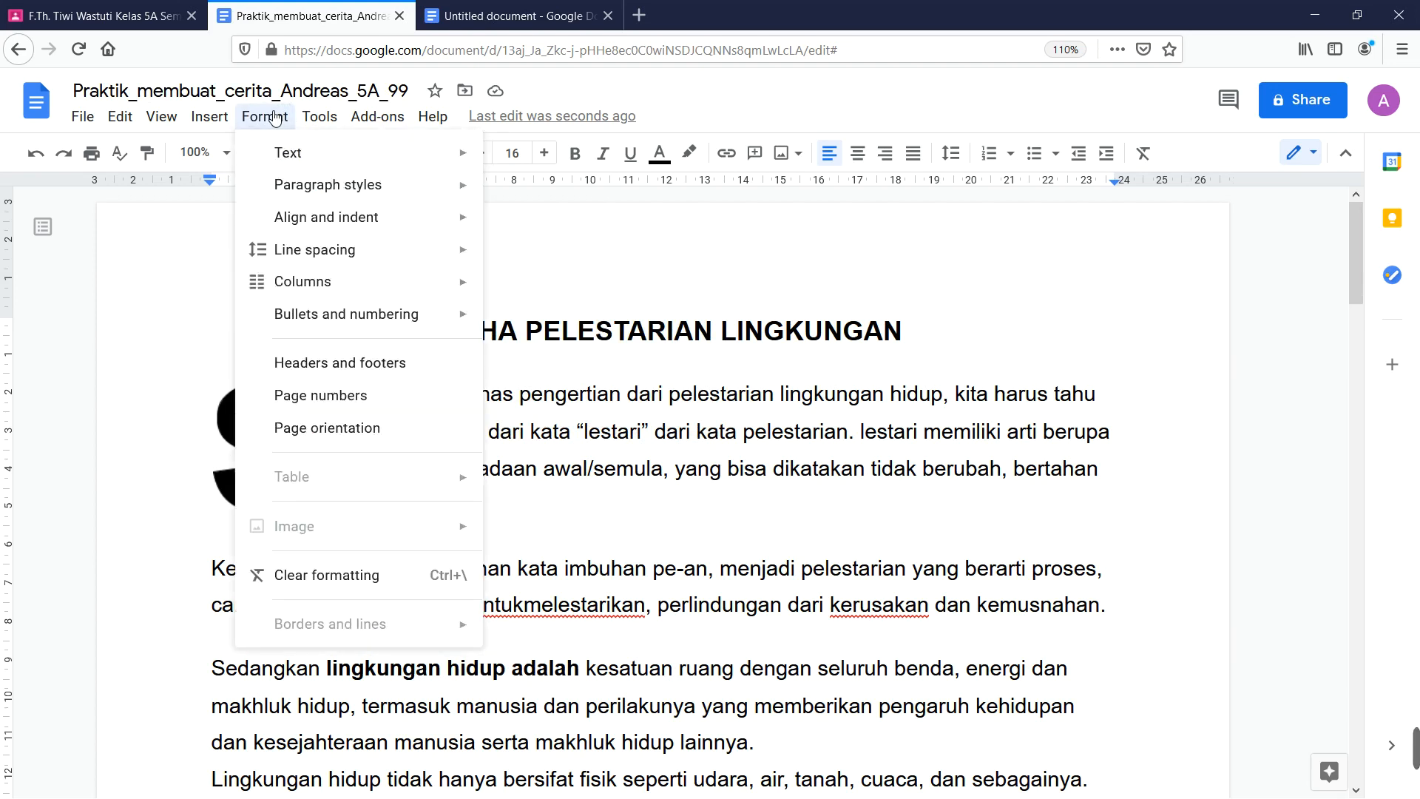
{"action": "mouse_move", "coordinate": [307, 281]}
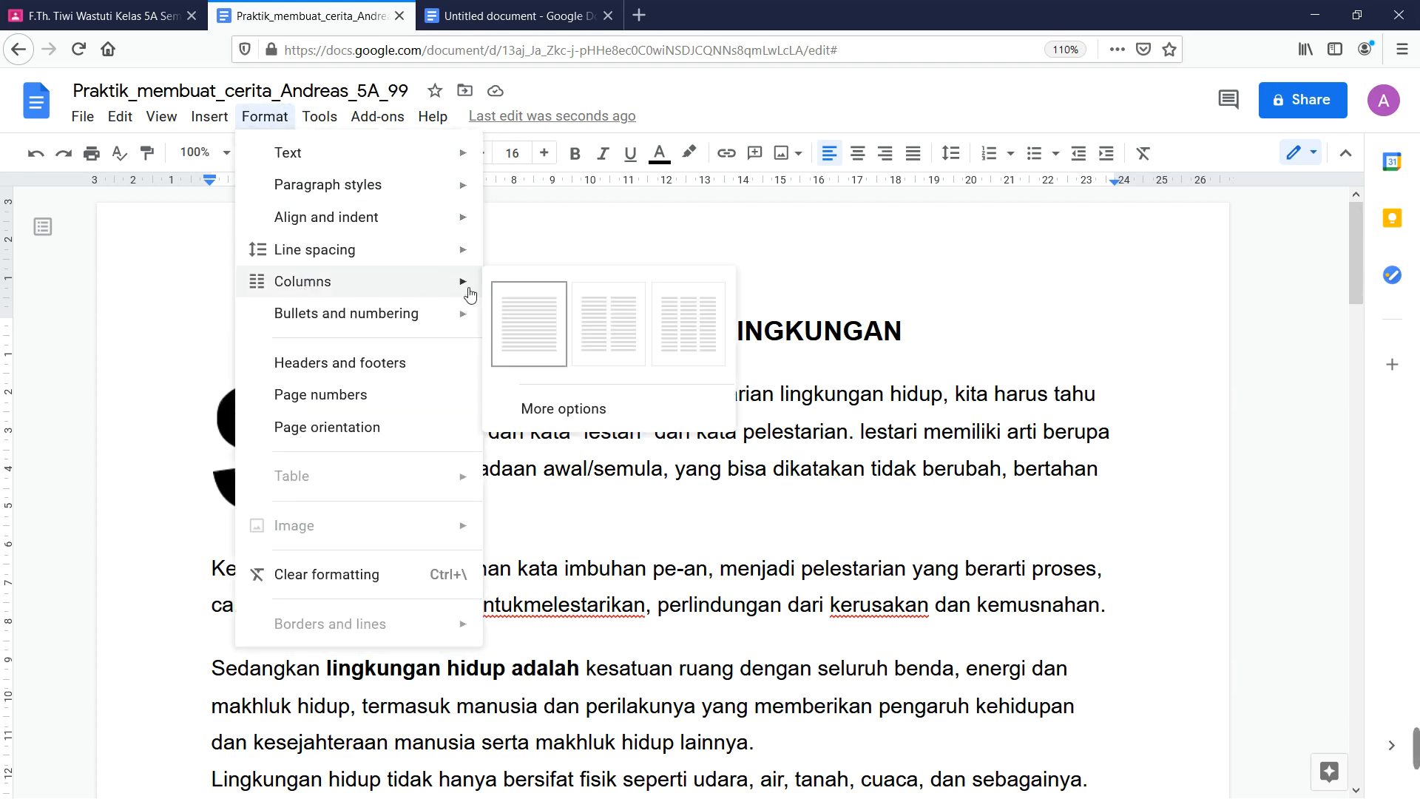
{"action": "left_click", "coordinate": [608, 328]}
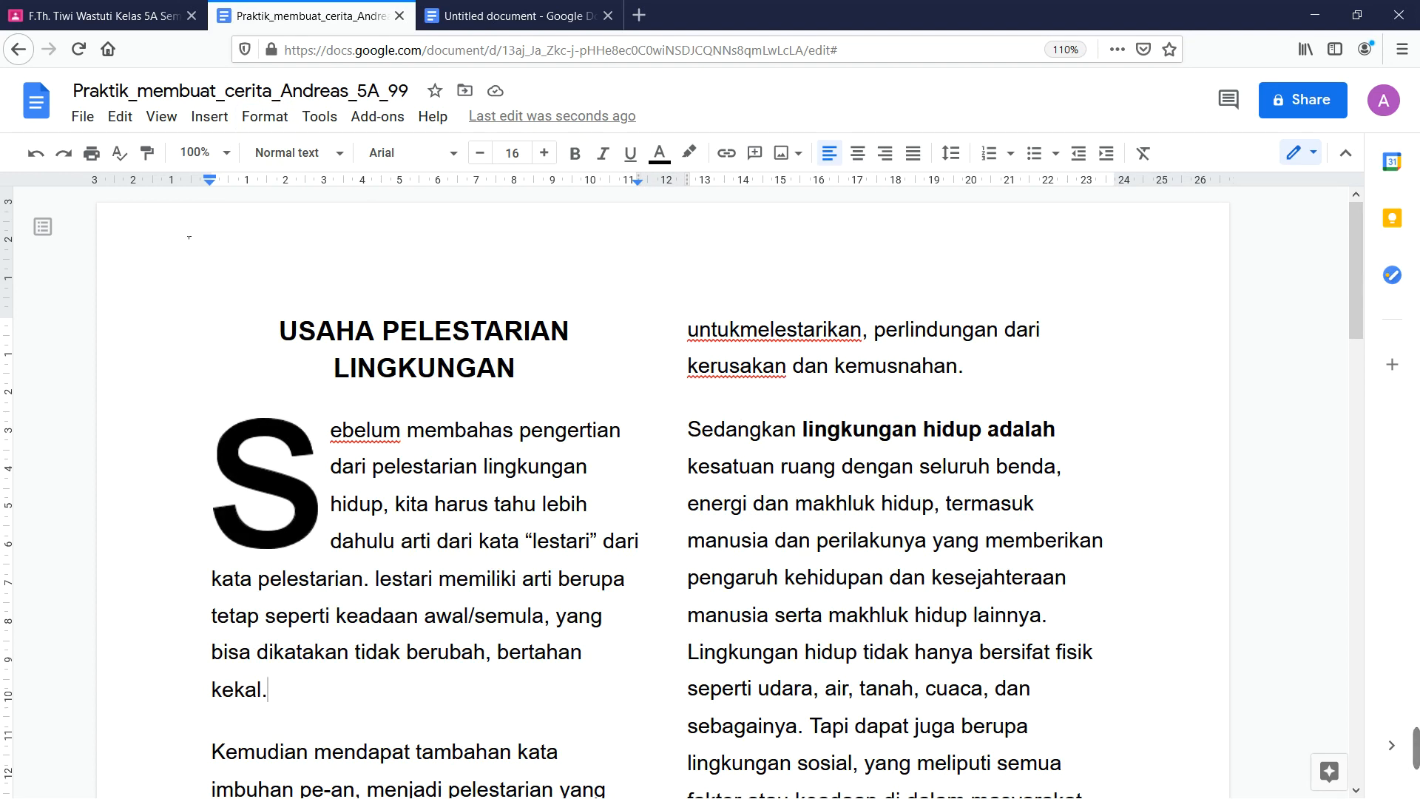
{"action": "left_click", "coordinate": [44, 157]}
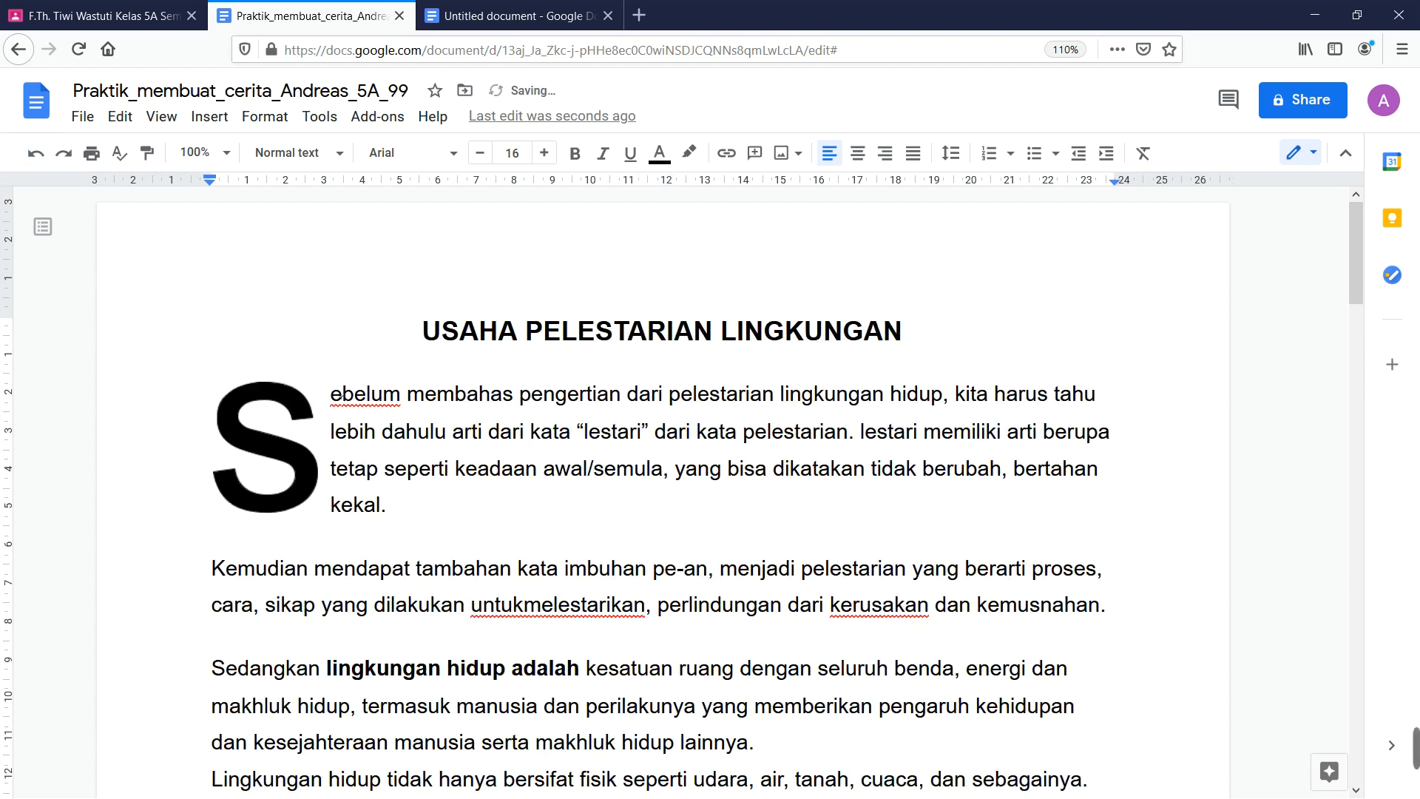
Format all the body text below the title, from "ebelum" to the end of the document, in two columns.
{"action": "left_click_drag", "start_coordinate": [328, 395], "coordinate": [843, 757]}
{"action": "scroll", "coordinate": [648, 603], "scroll_direction": "down", "scroll_amount": 15}
{"action": "scroll", "coordinate": [649, 589], "scroll_direction": "down", "scroll_amount": 10}
{"action": "scroll", "coordinate": [437, 564], "scroll_direction": "up", "scroll_amount": 20}
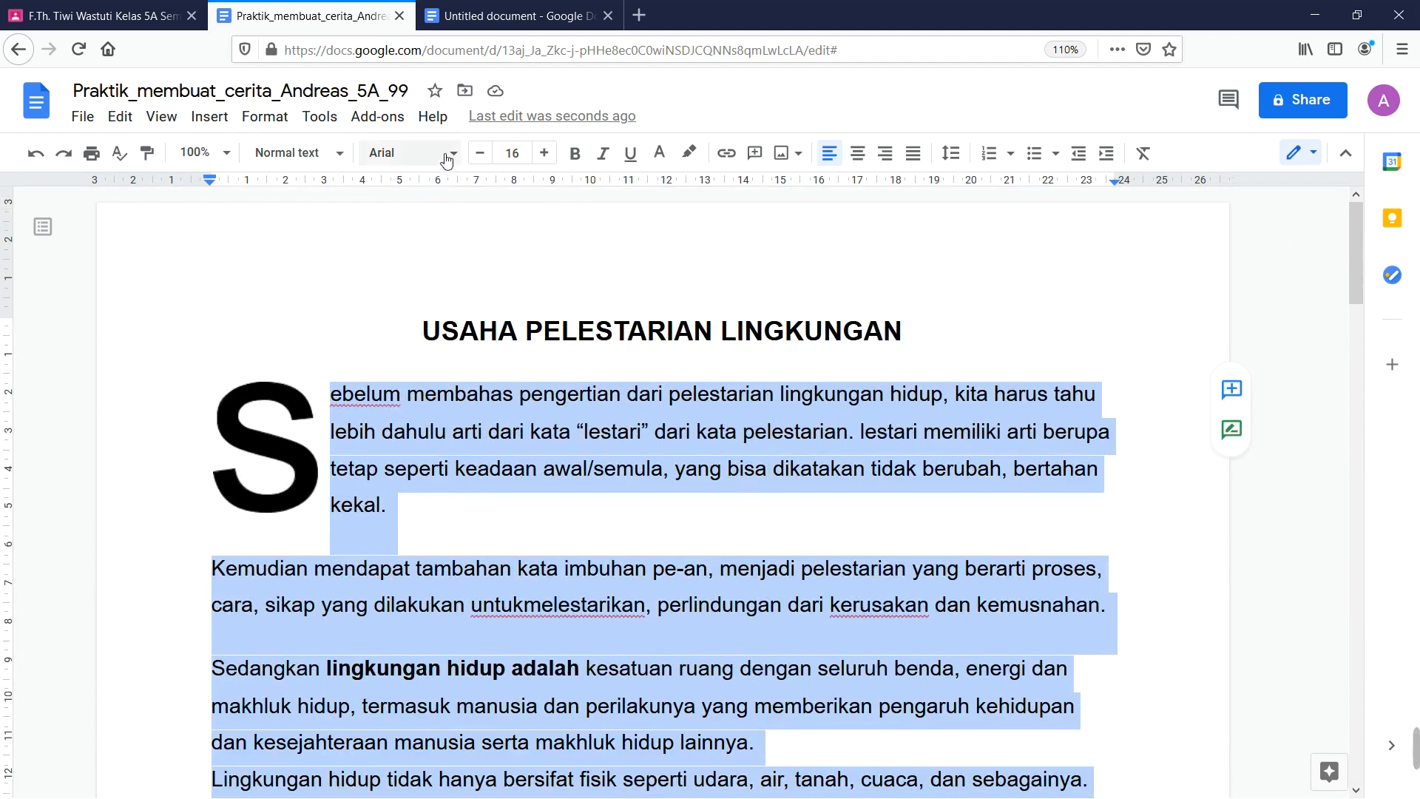
{"action": "left_click", "coordinate": [270, 123]}
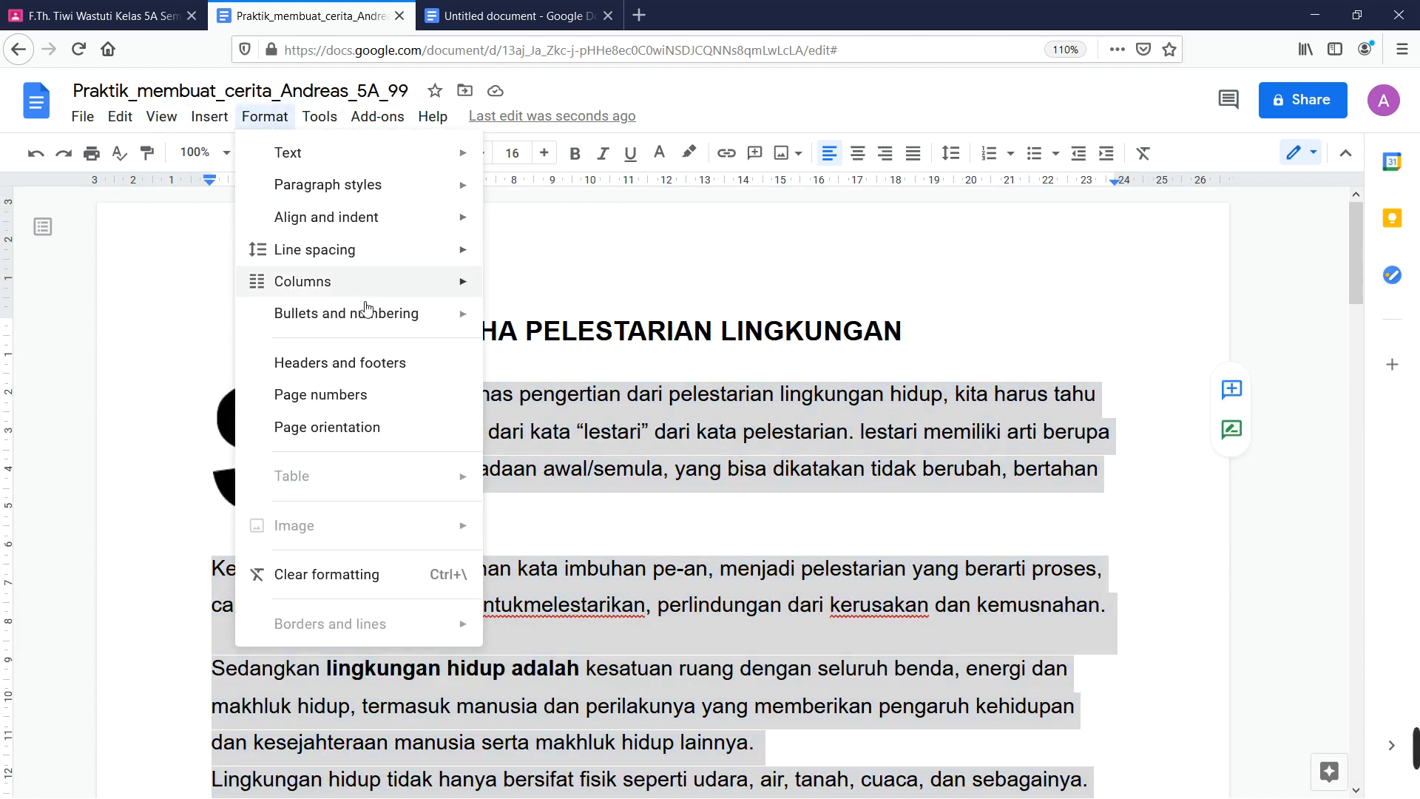
{"action": "mouse_move", "coordinate": [393, 289]}
{"action": "left_click", "coordinate": [602, 324]}
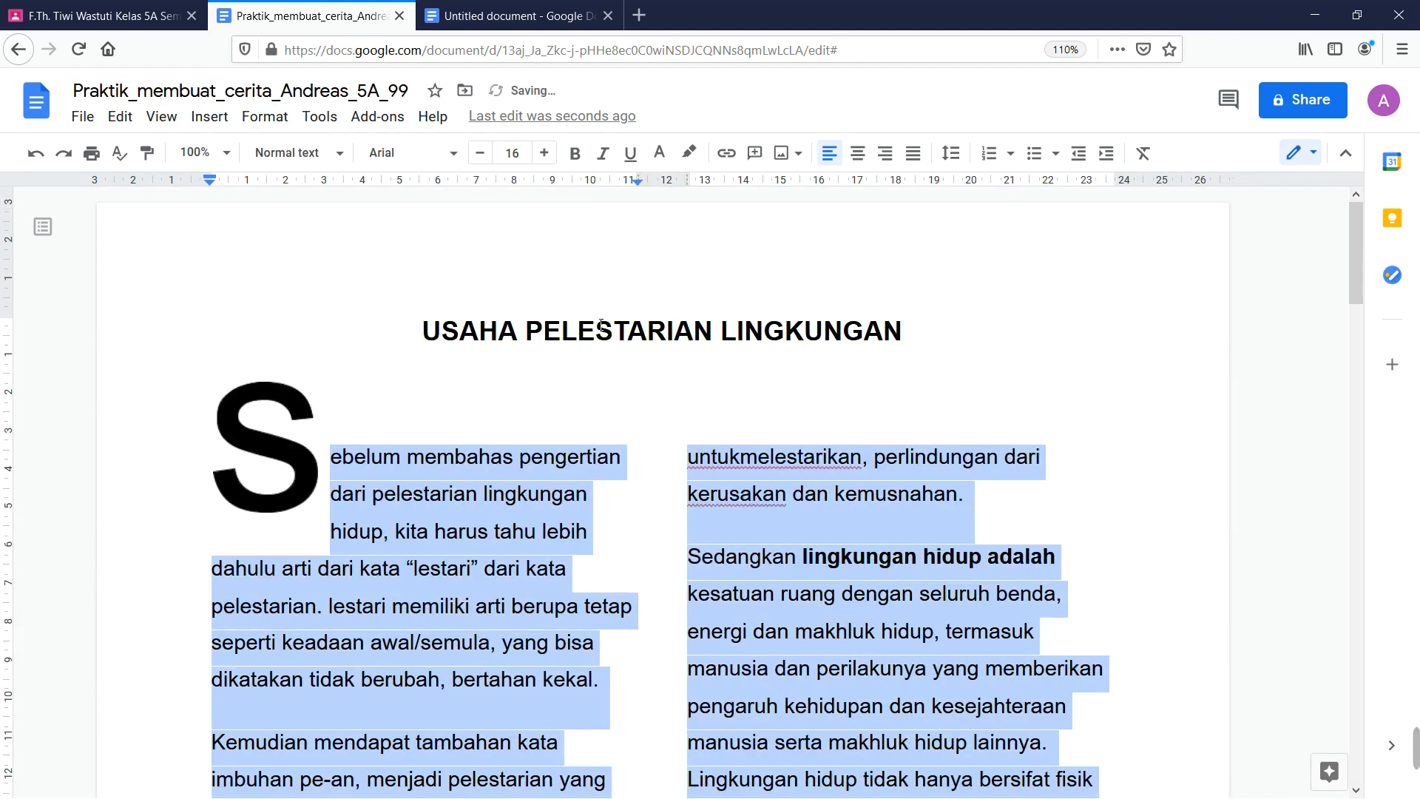
{"action": "left_click", "coordinate": [521, 423]}
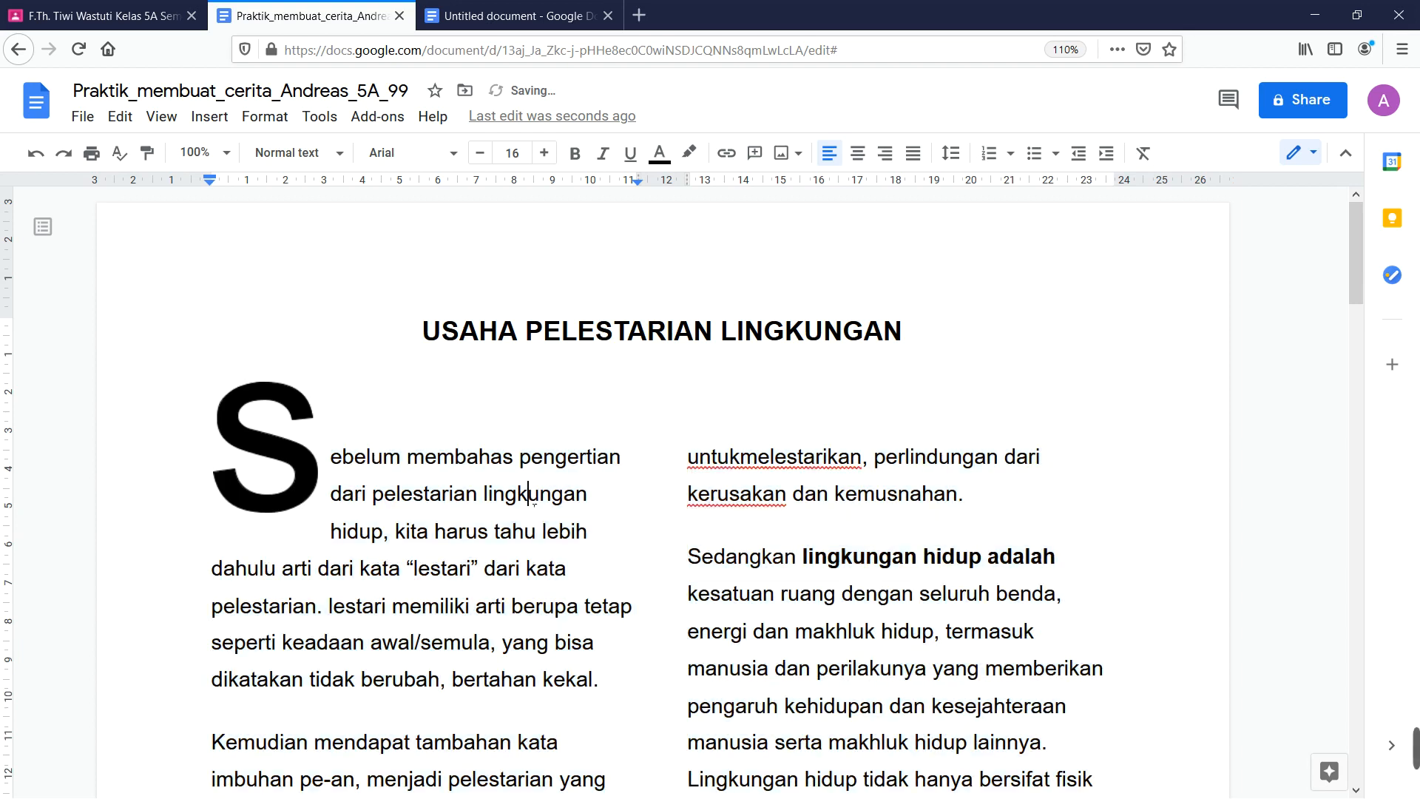
Move the drop cap "S" down so it lines up with the start of the first paragraph, "ebelum membahas".
{"action": "left_click", "coordinate": [305, 455]}
{"action": "left_click_drag", "start_coordinate": [305, 455], "coordinate": [315, 536]}
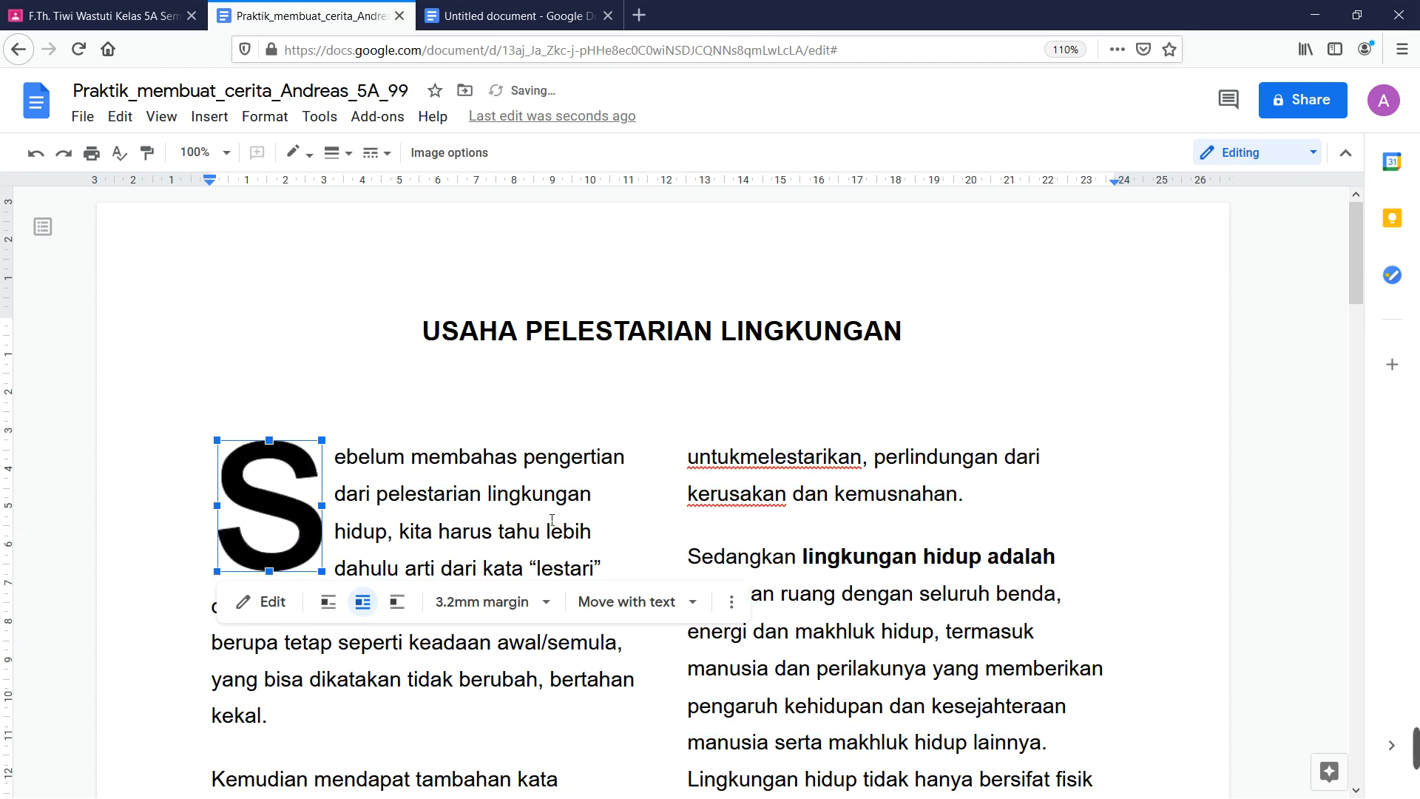
{"action": "left_click", "coordinate": [650, 496]}
Move the plant picture on page two into the first column, below the line "faktor atau keadaan di dalam masyarakat".
{"action": "scroll", "coordinate": [732, 492], "scroll_direction": "down", "scroll_amount": 10}
{"action": "scroll", "coordinate": [736, 491], "scroll_direction": "up", "scroll_amount": 4}
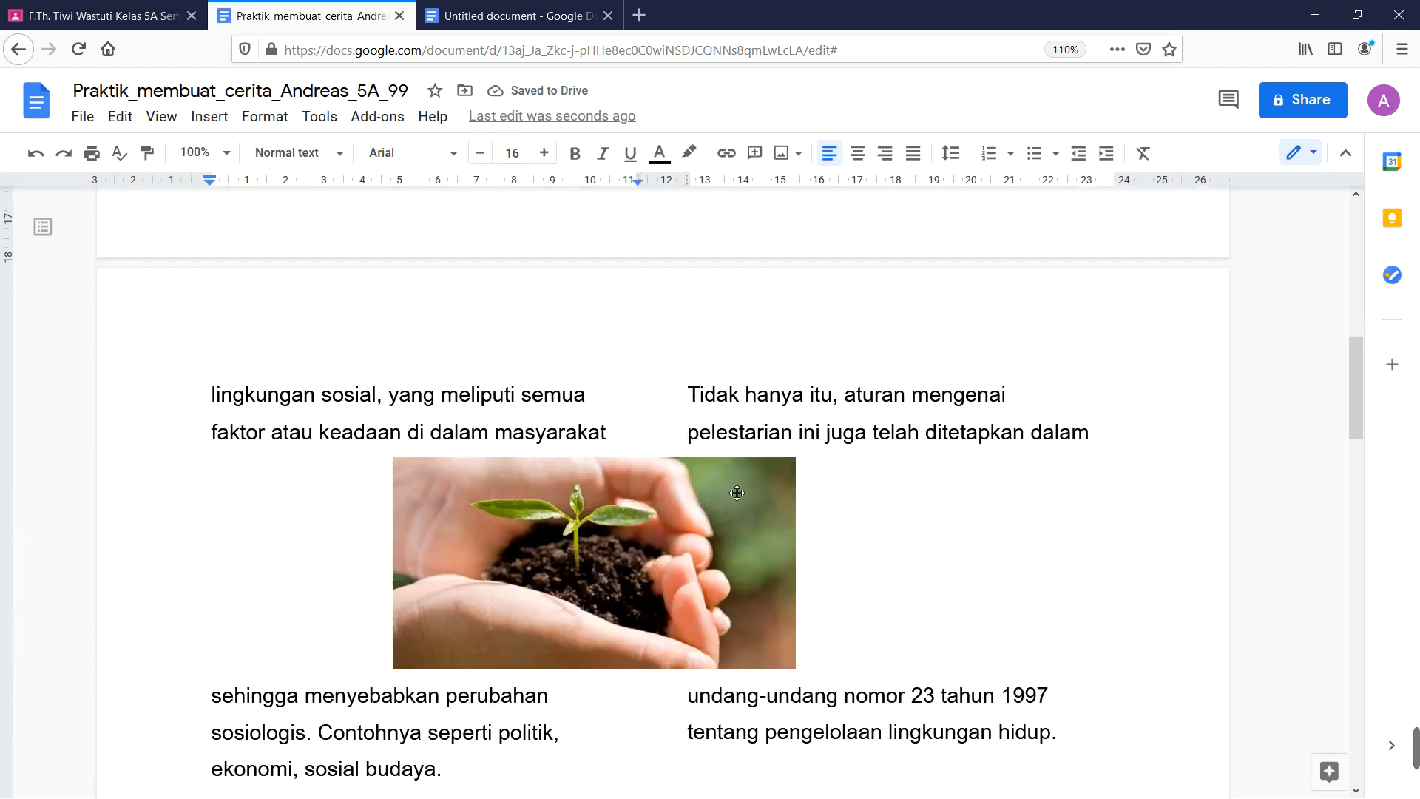
{"action": "left_click", "coordinate": [603, 548]}
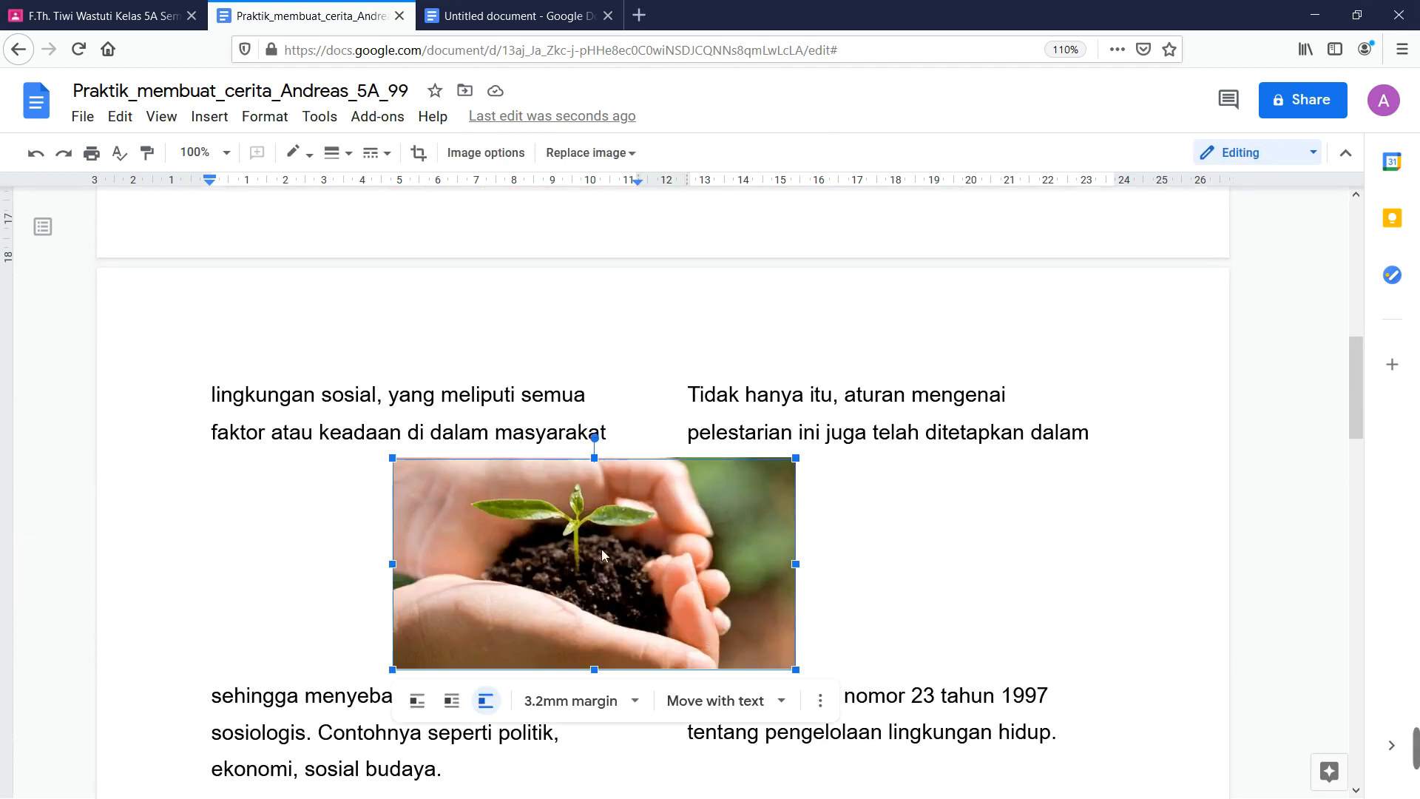
{"action": "left_click_drag", "start_coordinate": [611, 549], "coordinate": [487, 566]}
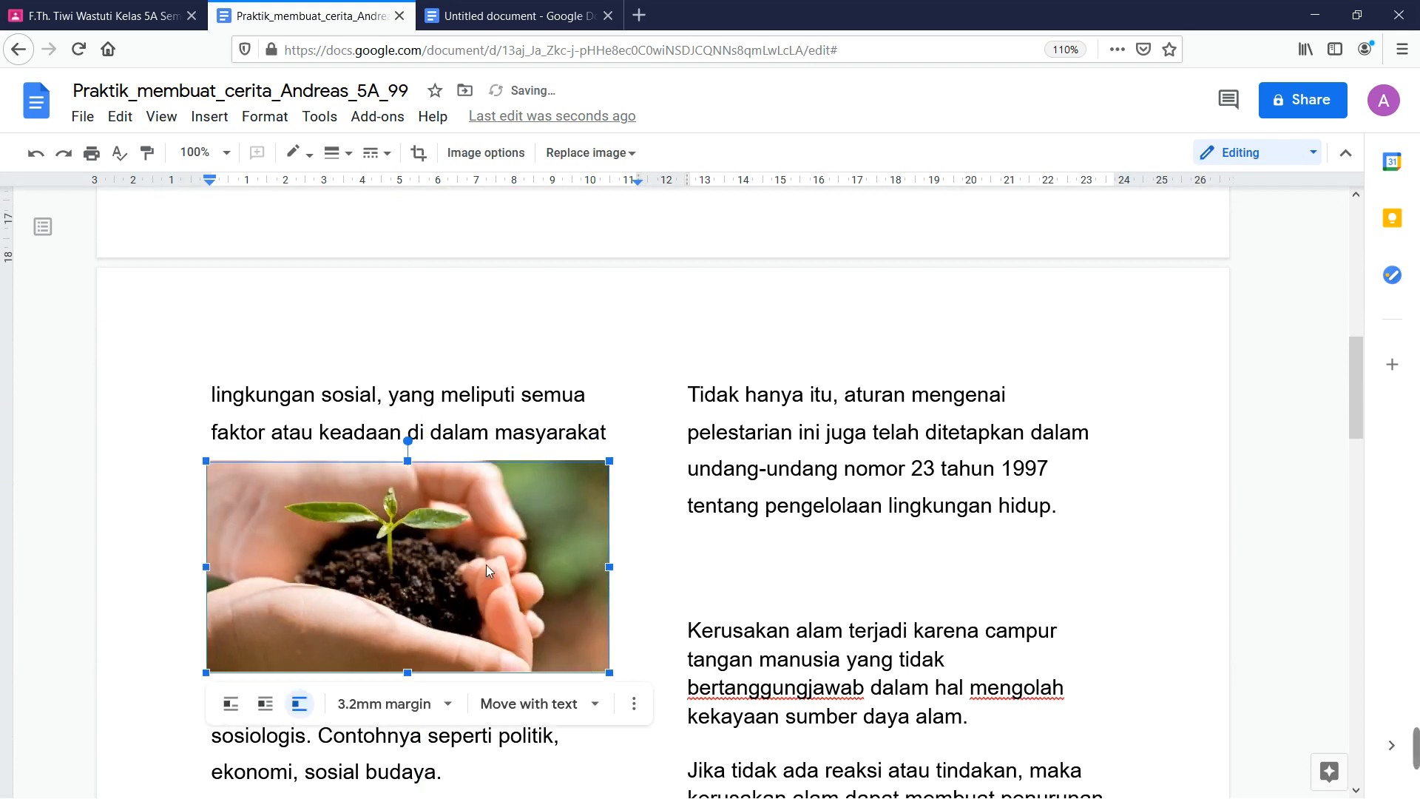
{"action": "left_click", "coordinate": [797, 586]}
Review the two-column layout across the pages, including the title, drop cap, picture and bulleted list.
{"action": "scroll", "coordinate": [801, 585], "scroll_direction": "down", "scroll_amount": 10}
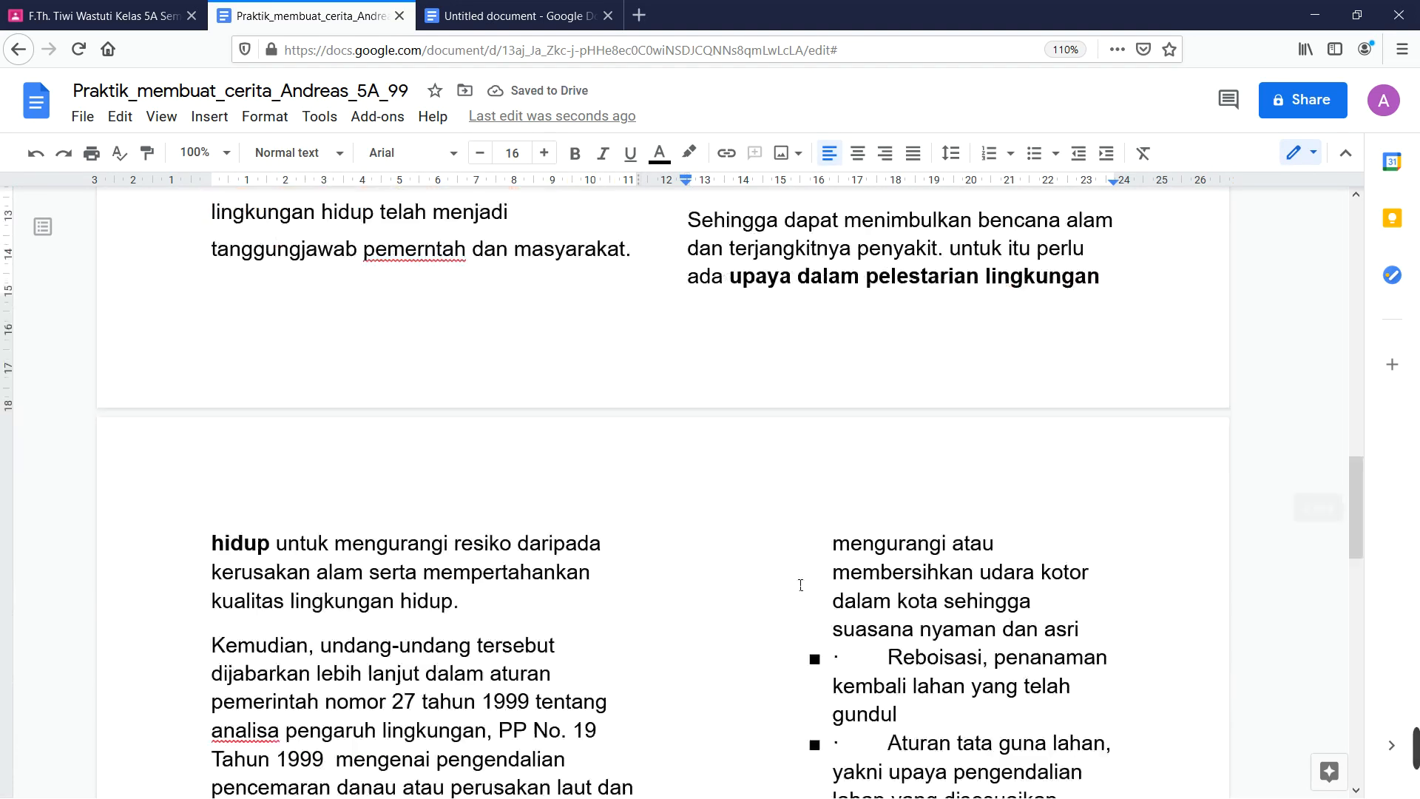
{"action": "scroll", "coordinate": [801, 585], "scroll_direction": "down", "scroll_amount": 5}
{"action": "scroll", "coordinate": [801, 585], "scroll_direction": "up", "scroll_amount": 6}
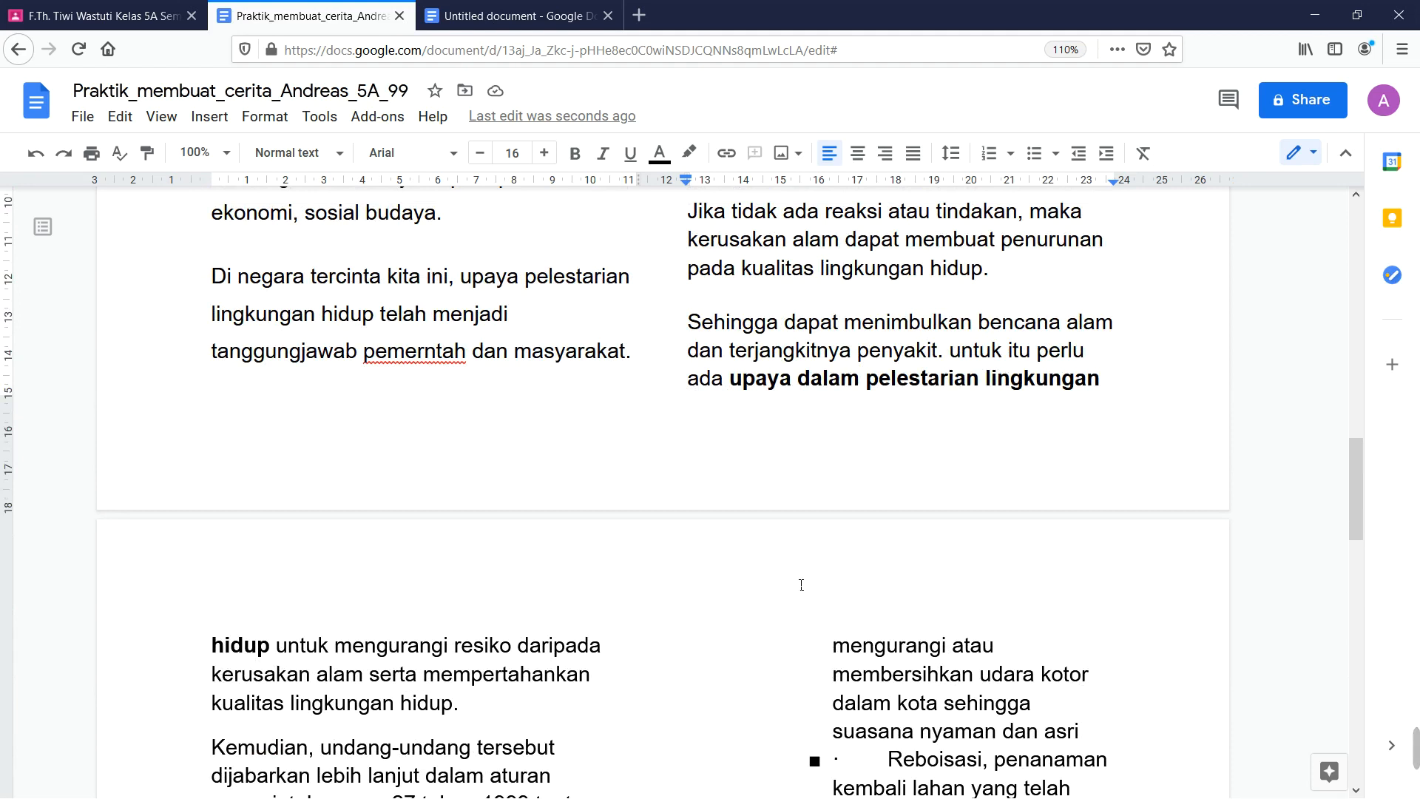
{"action": "scroll", "coordinate": [801, 585], "scroll_direction": "up", "scroll_amount": 3}
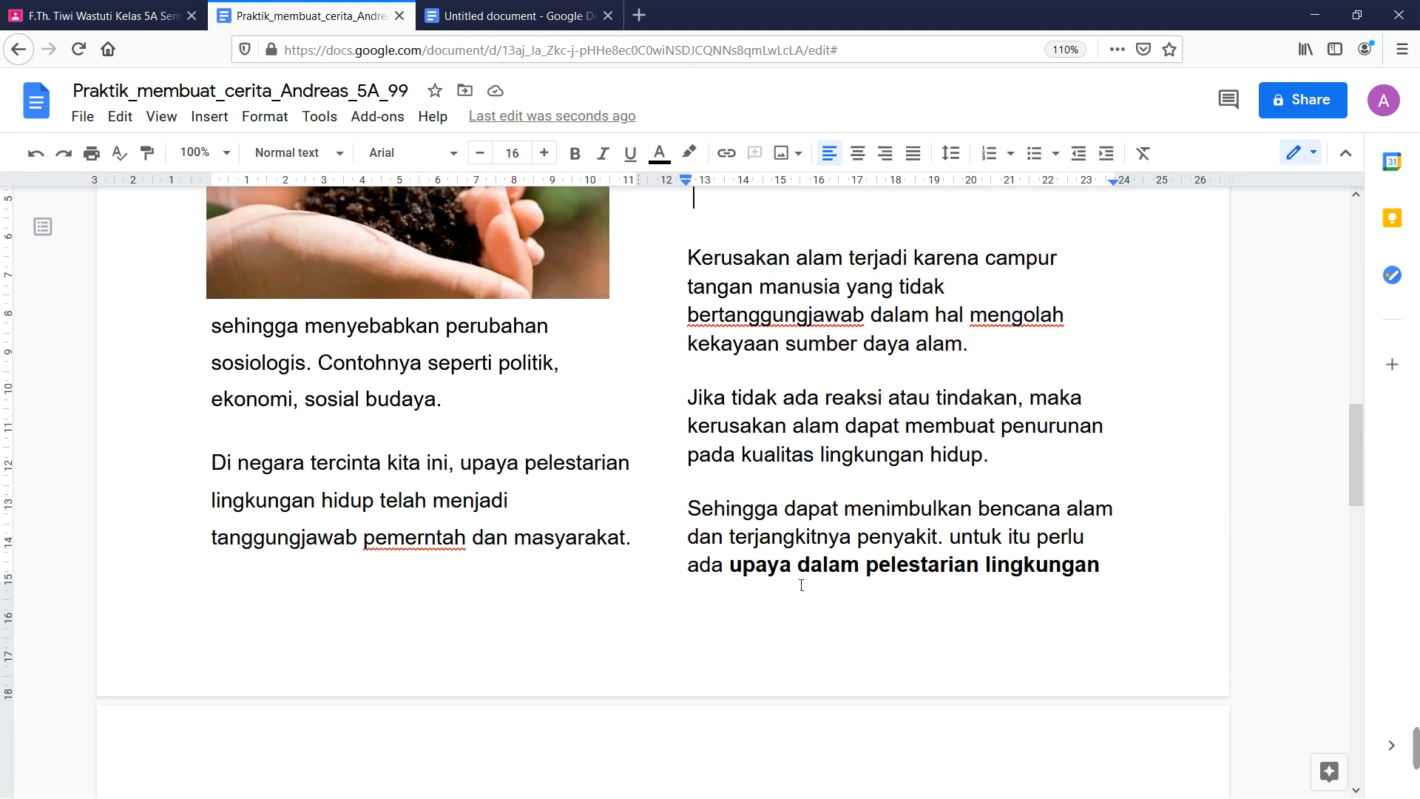
{"action": "scroll", "coordinate": [801, 585], "scroll_direction": "up", "scroll_amount": 15}
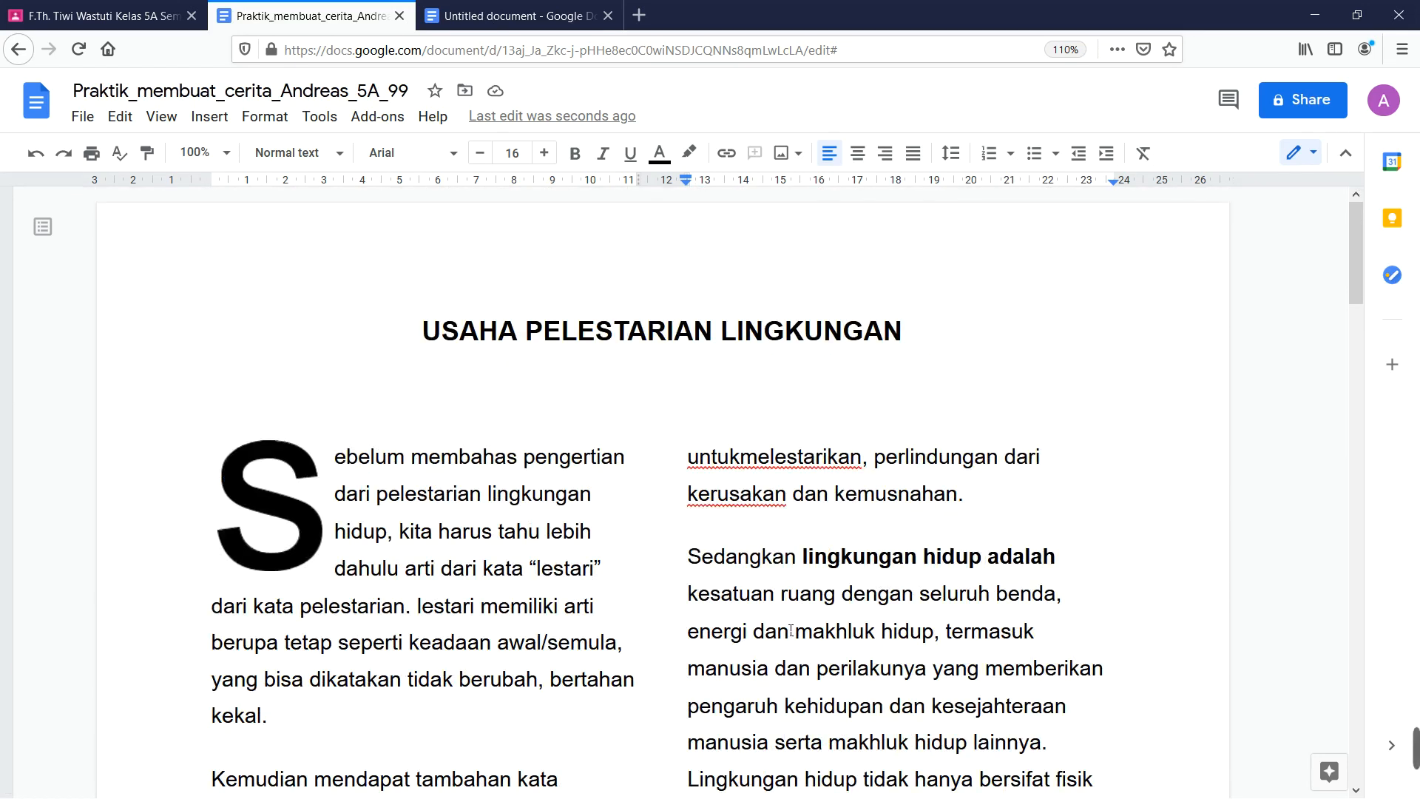
{"action": "scroll", "coordinate": [790, 630], "scroll_direction": "down", "scroll_amount": 6}
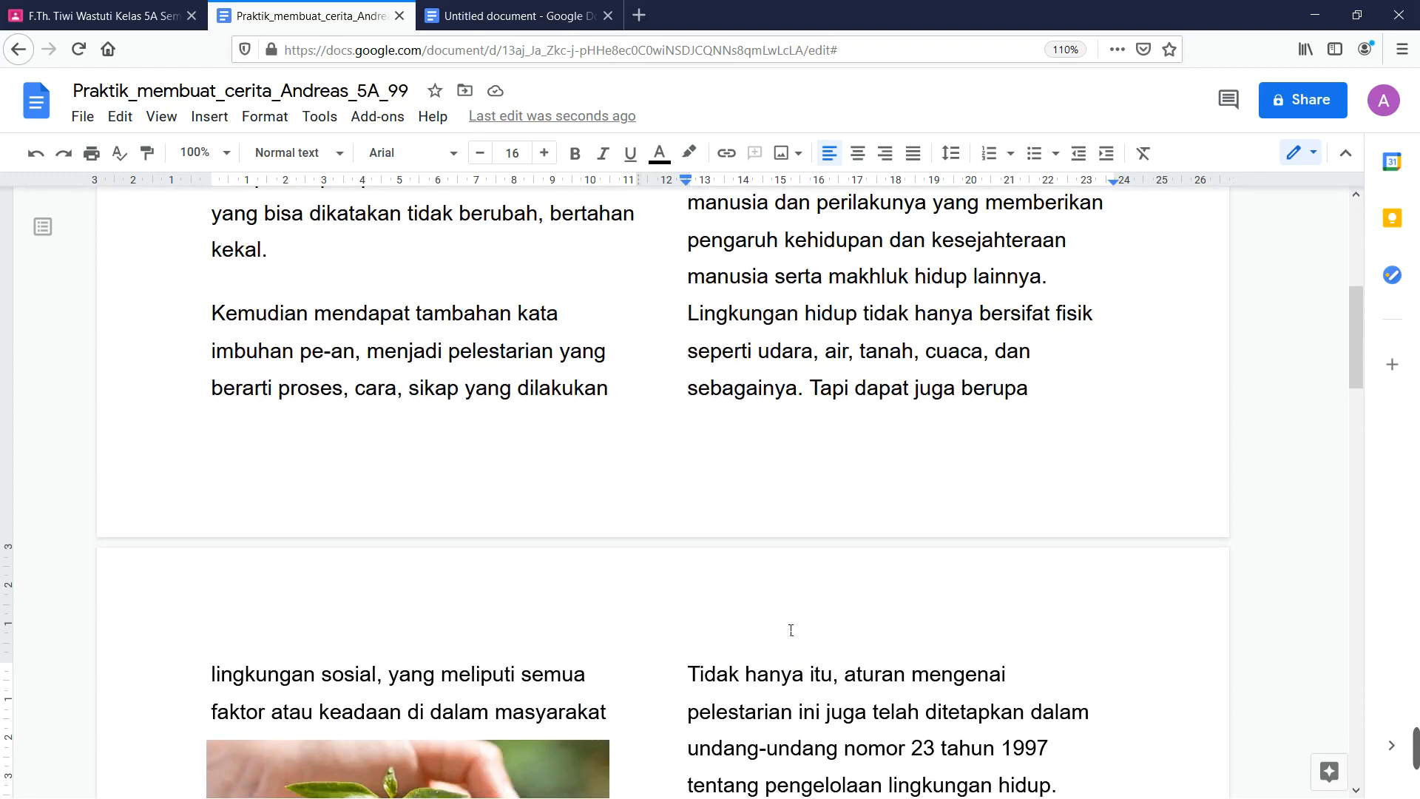
{"action": "scroll", "coordinate": [791, 630], "scroll_direction": "up", "scroll_amount": 4}
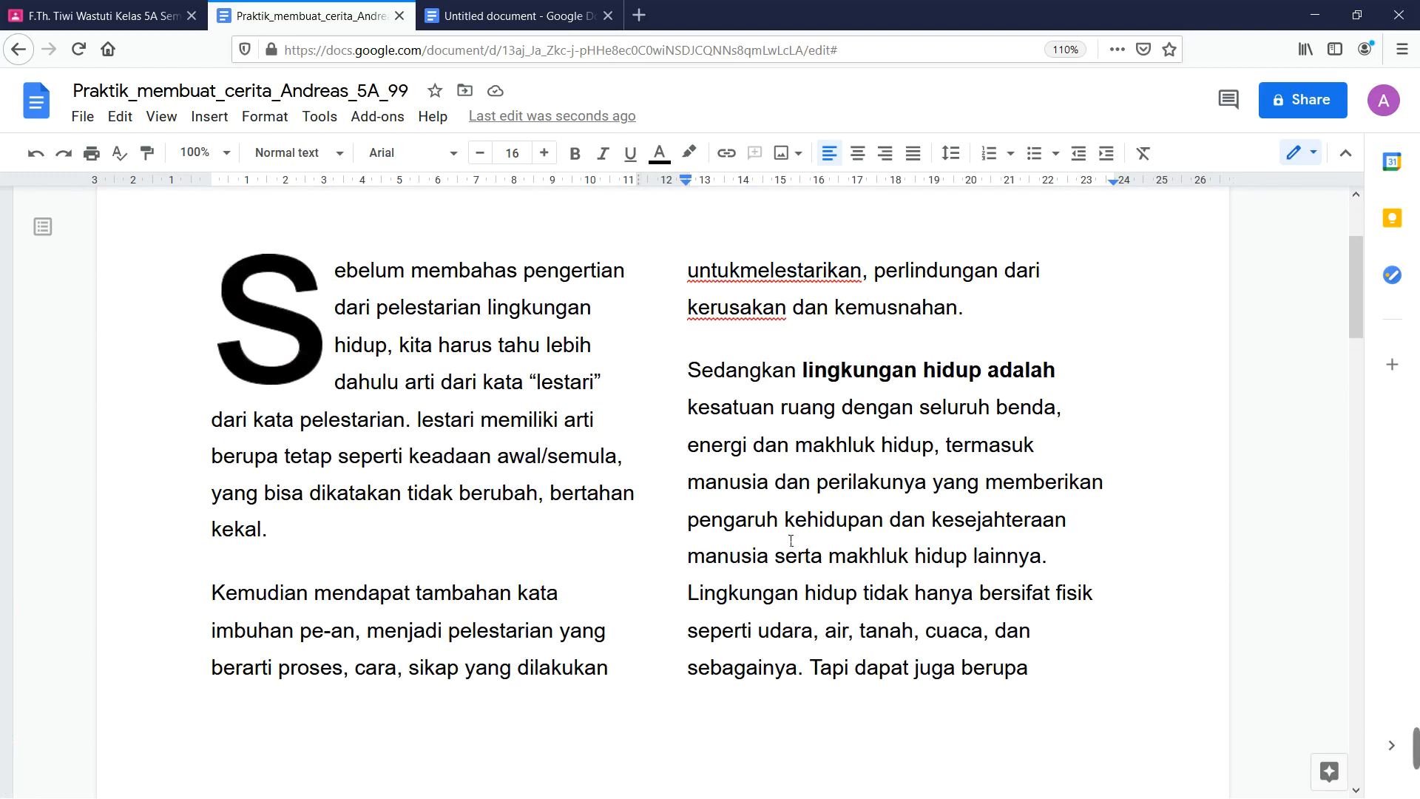
{"action": "scroll", "coordinate": [791, 540], "scroll_direction": "down", "scroll_amount": 6}
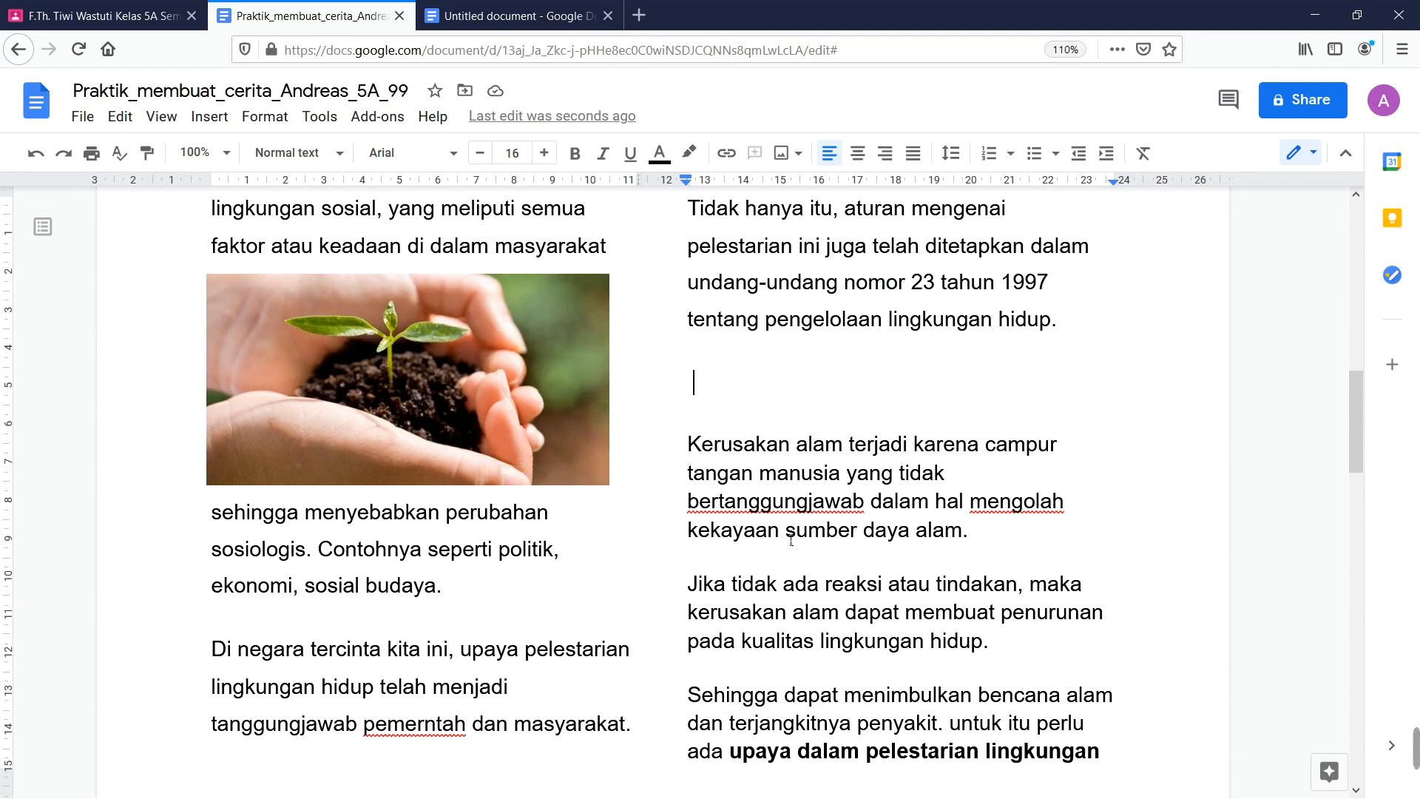
{"action": "scroll", "coordinate": [790, 540], "scroll_direction": "down", "scroll_amount": 2}
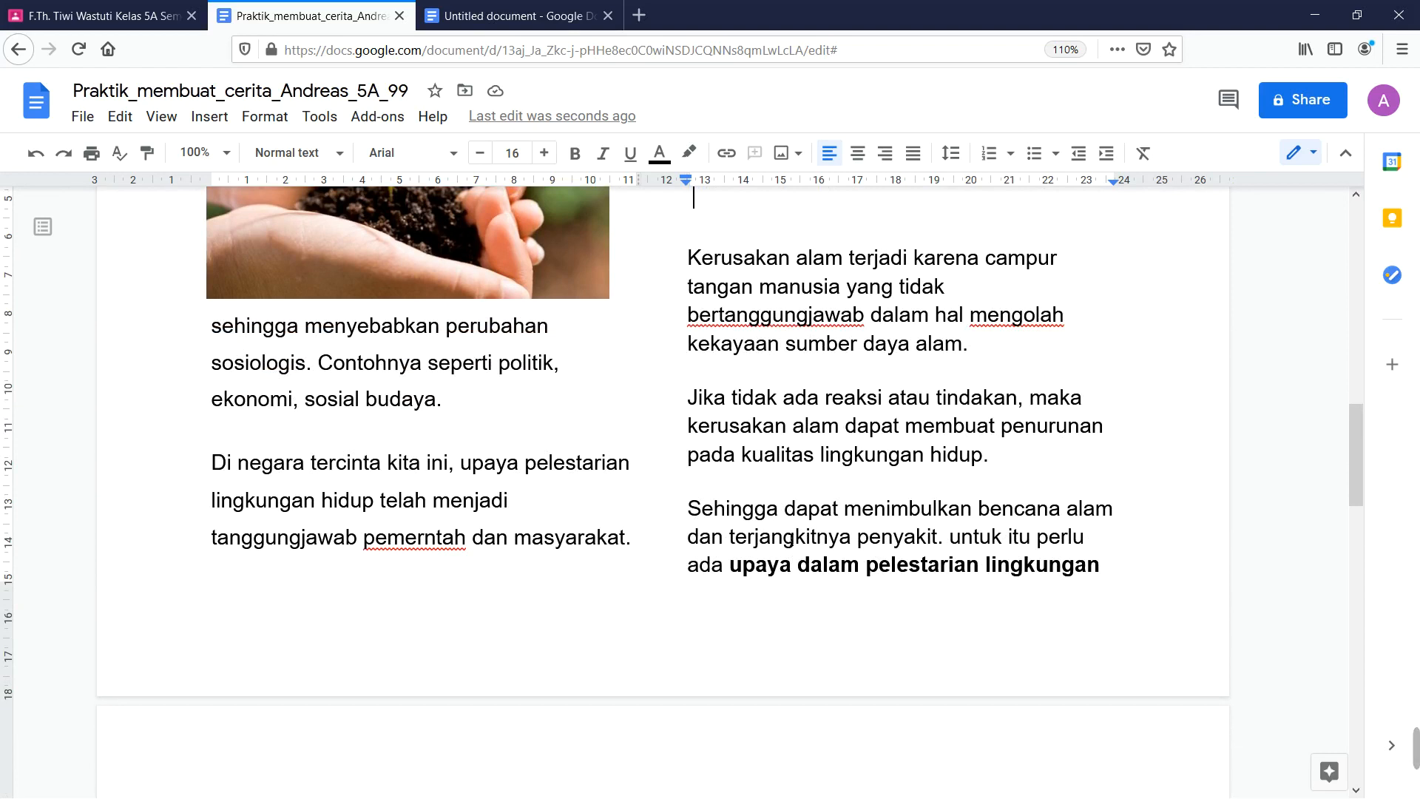
{"action": "scroll", "coordinate": [791, 540], "scroll_direction": "down", "scroll_amount": 1}
{"action": "scroll", "coordinate": [790, 540], "scroll_direction": "down", "scroll_amount": 10}
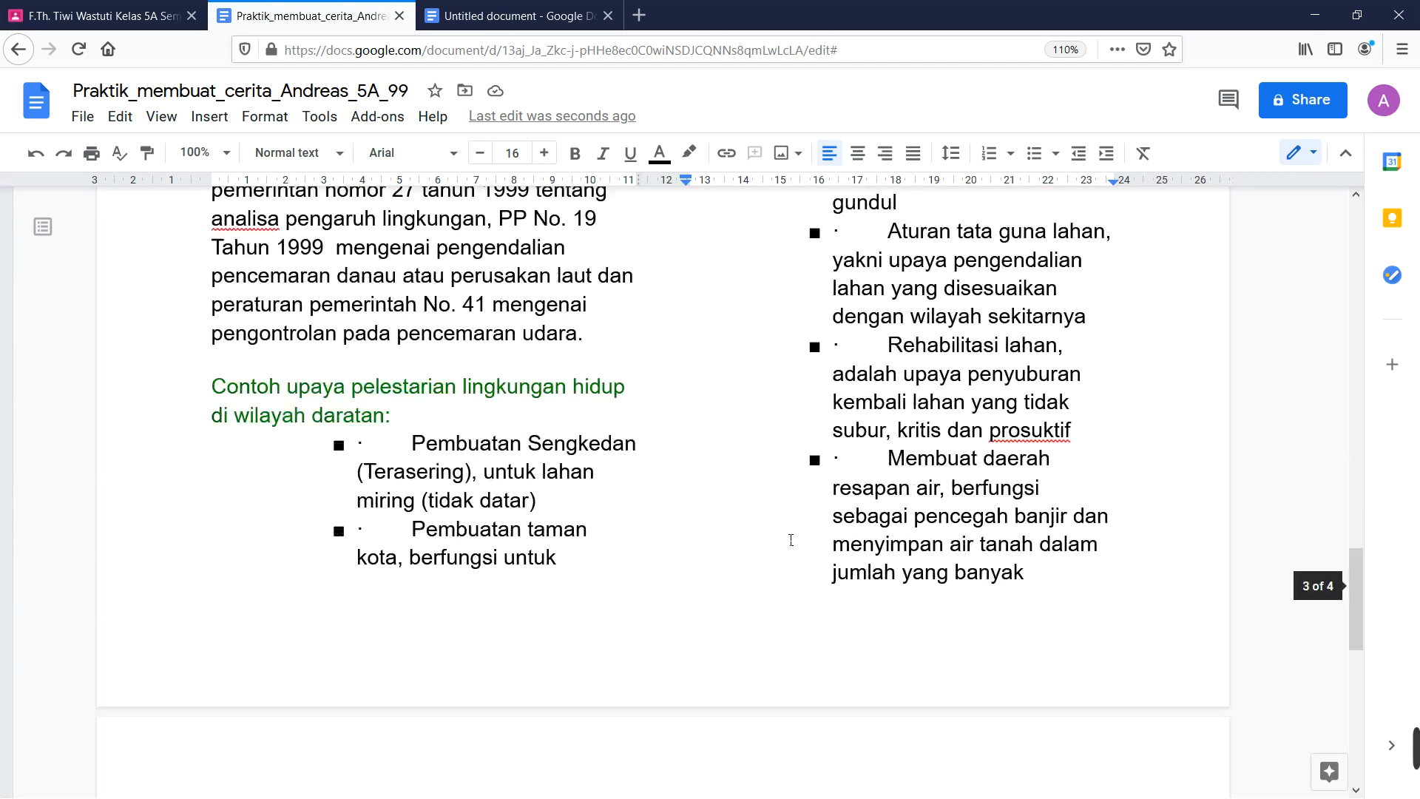
{"action": "scroll", "coordinate": [790, 539], "scroll_direction": "up", "scroll_amount": 5}
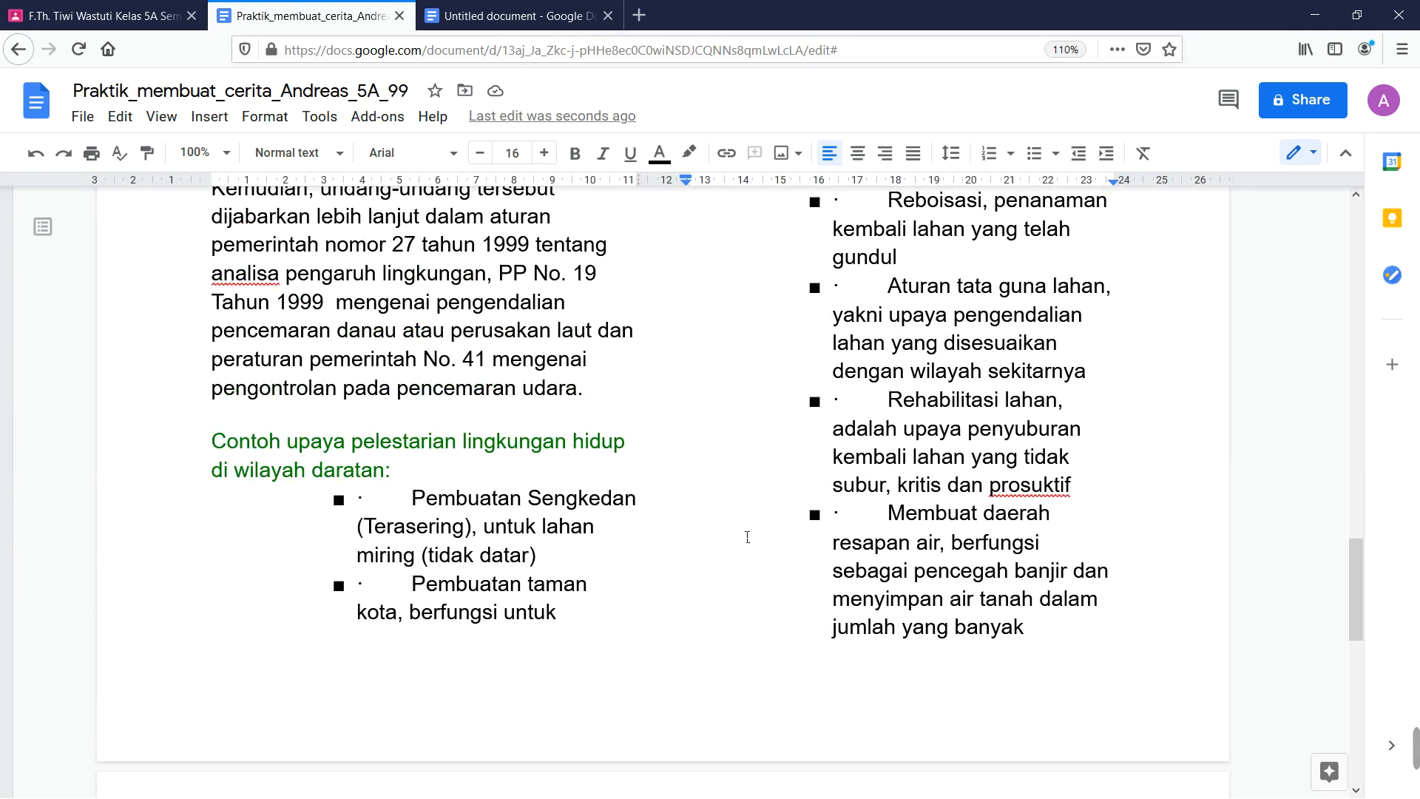
{"action": "scroll", "coordinate": [747, 537], "scroll_direction": "up", "scroll_amount": 15}
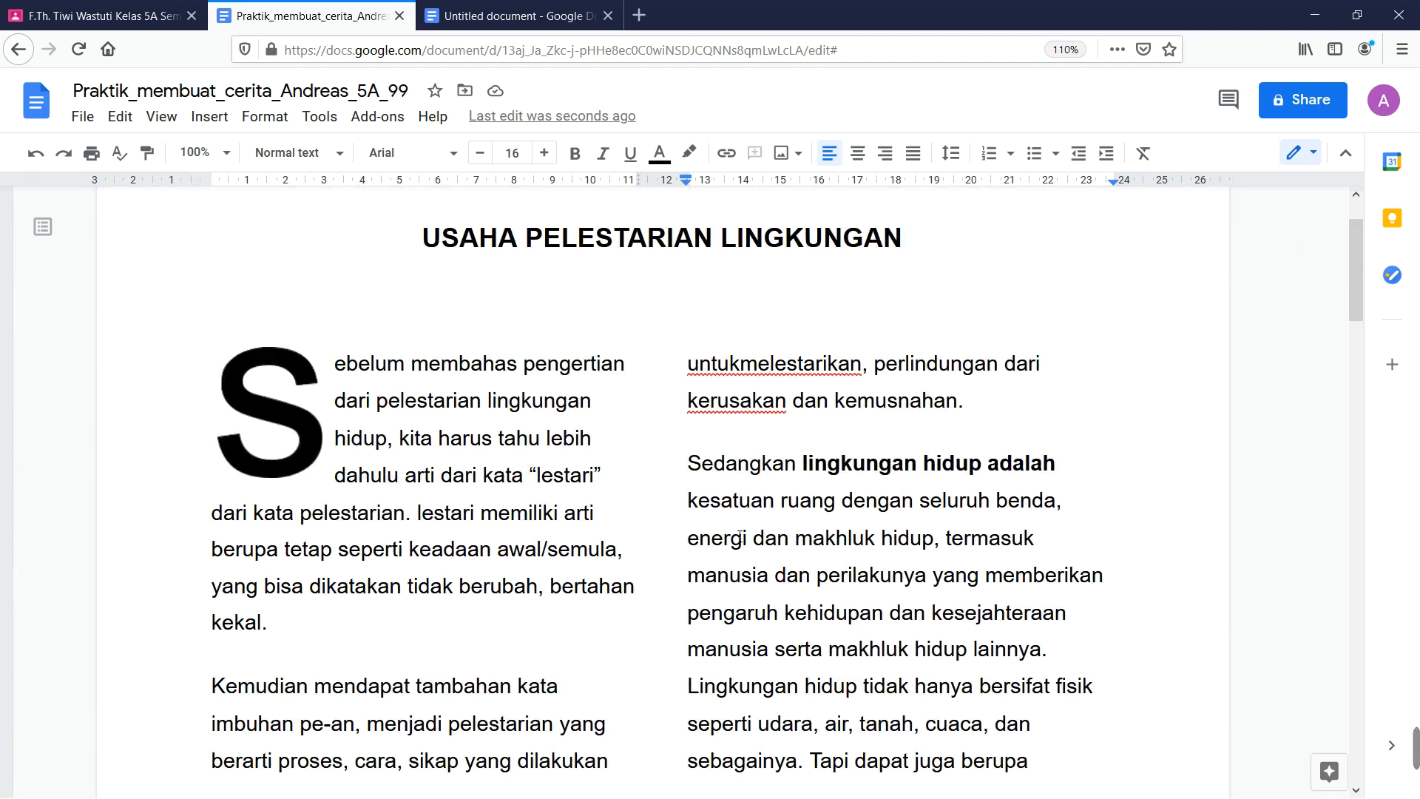
{"action": "scroll", "coordinate": [520, 760], "scroll_direction": "down", "scroll_amount": 4}
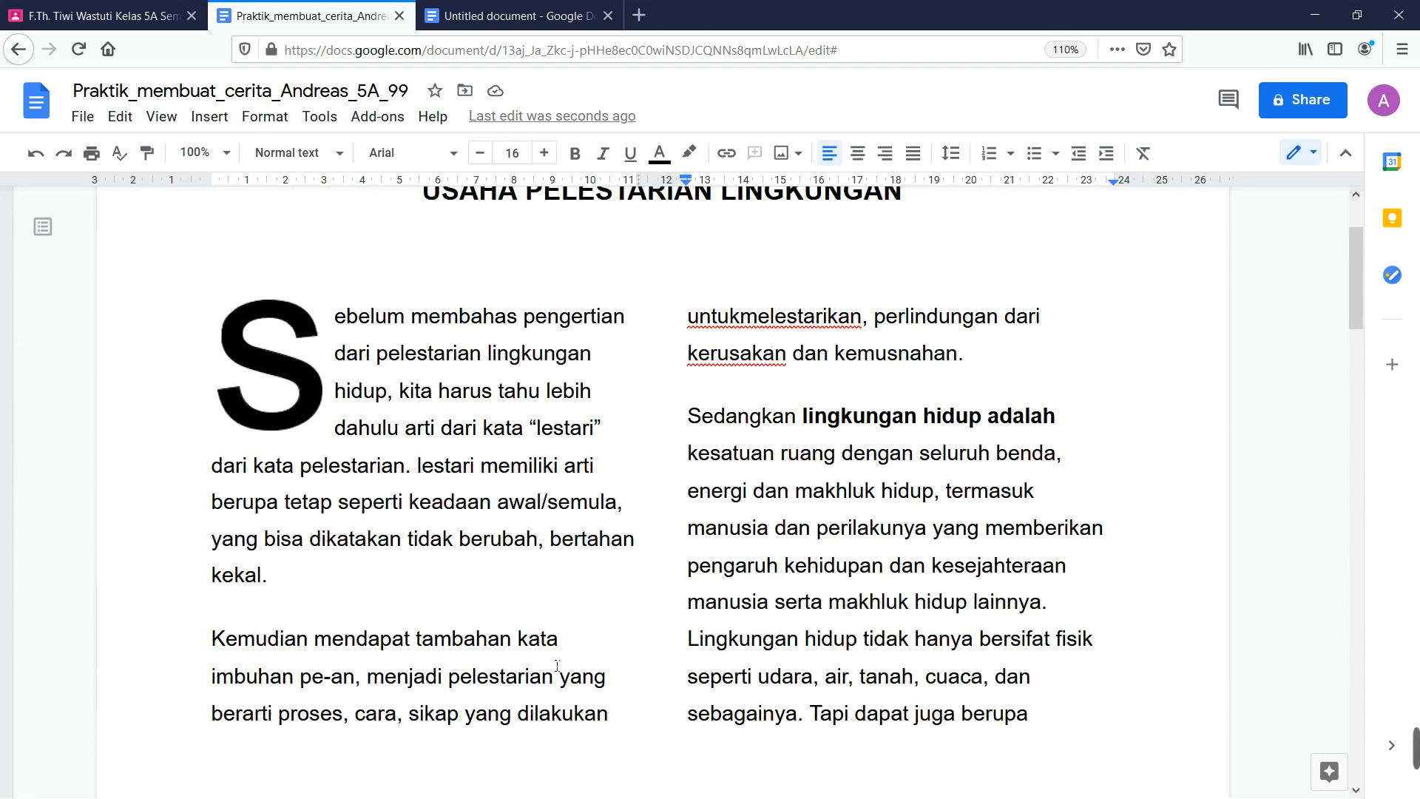
{"action": "scroll", "coordinate": [557, 665], "scroll_direction": "up", "scroll_amount": 5}
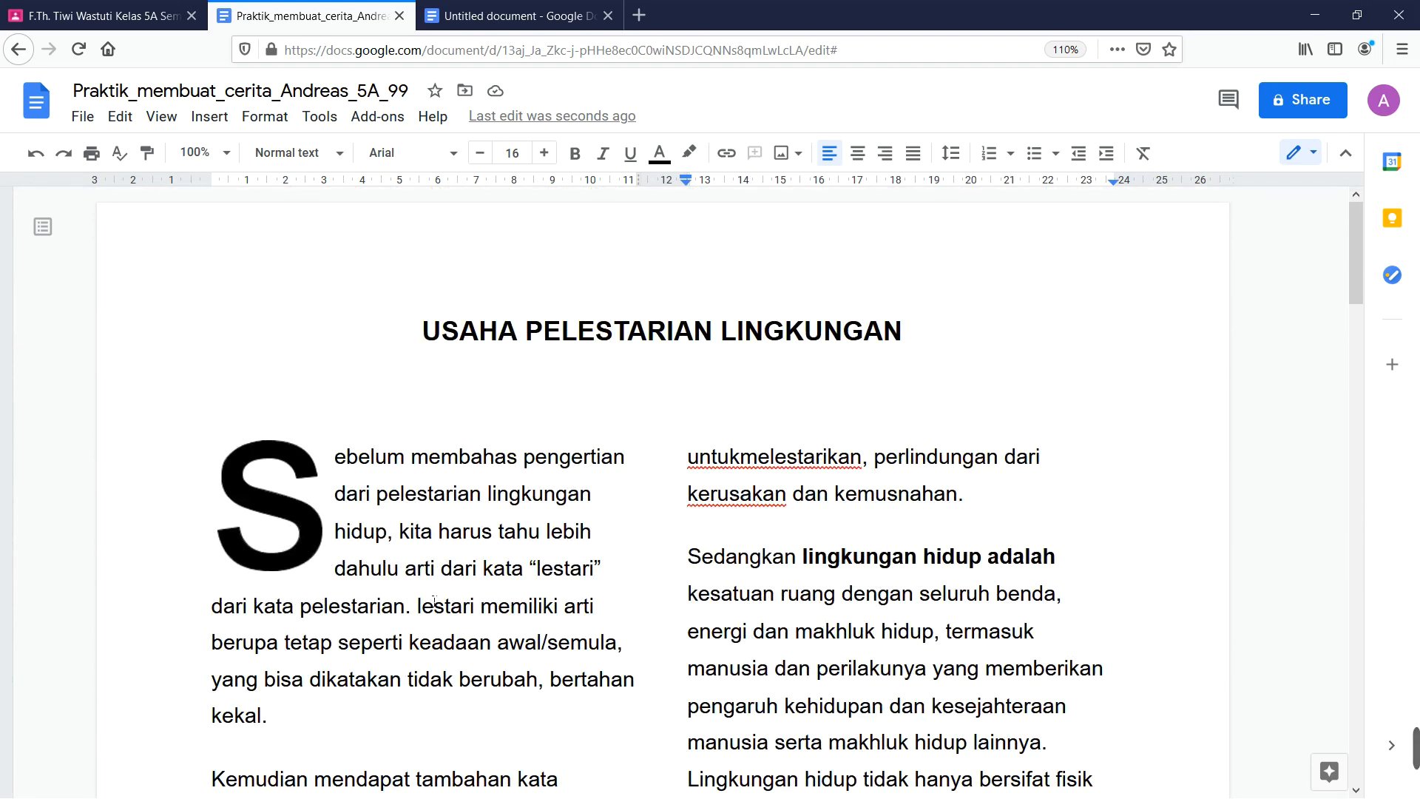
{"action": "scroll", "coordinate": [290, 666], "scroll_direction": "down", "scroll_amount": 6}
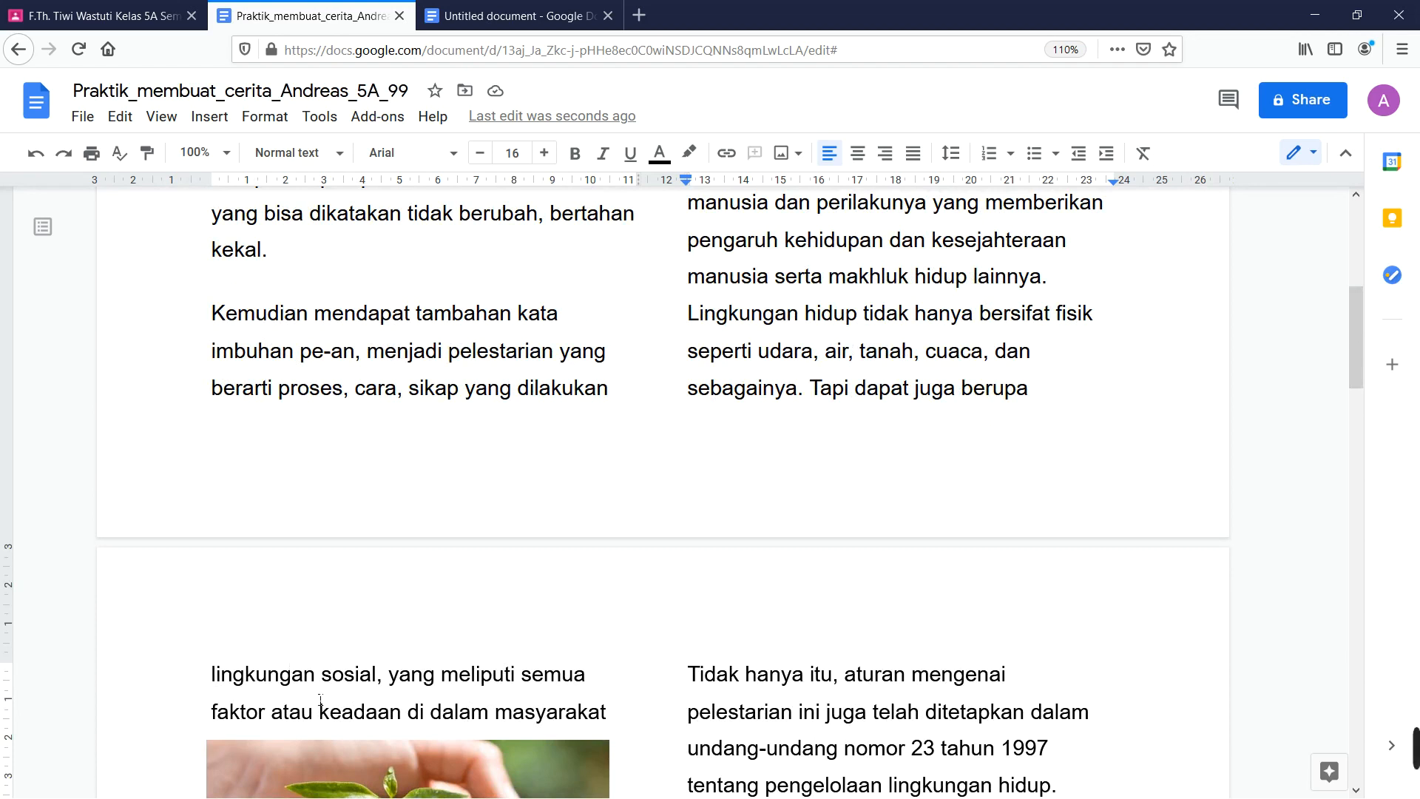
{"action": "scroll", "coordinate": [370, 684], "scroll_direction": "up", "scroll_amount": 3}
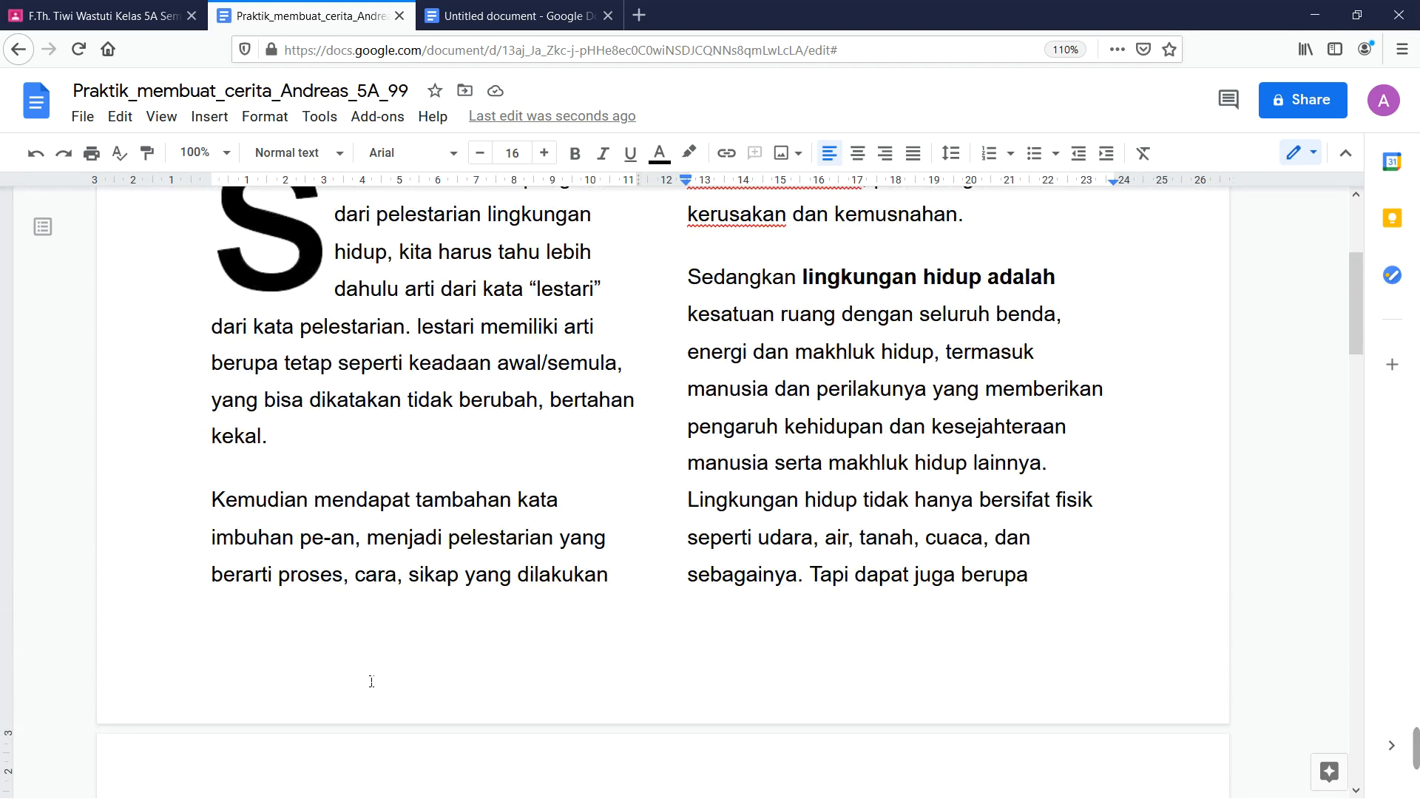
{"action": "scroll", "coordinate": [320, 631], "scroll_direction": "up", "scroll_amount": 4}
{"action": "scroll", "coordinate": [324, 631], "scroll_direction": "down", "scroll_amount": 8}
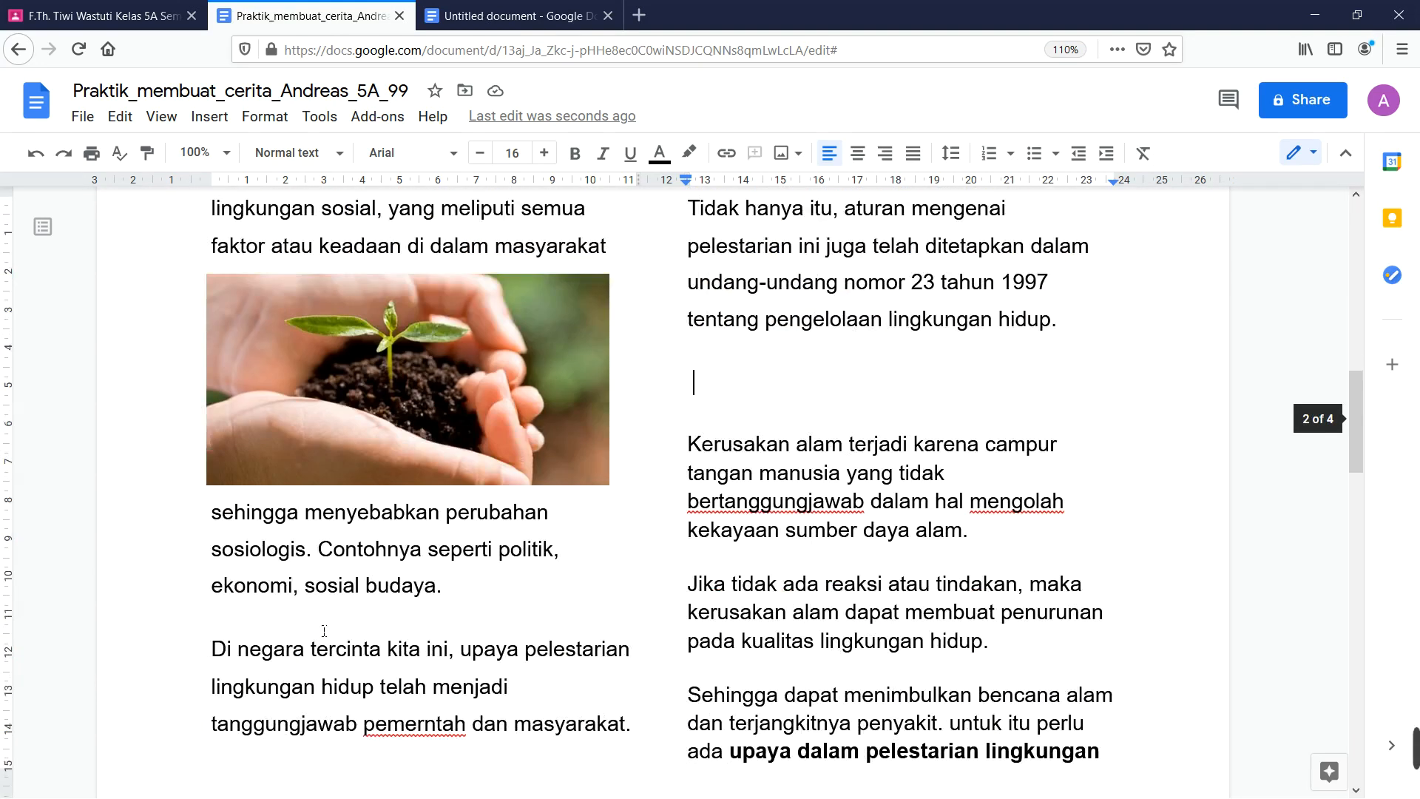
{"action": "scroll", "coordinate": [324, 631], "scroll_direction": "down", "scroll_amount": 4}
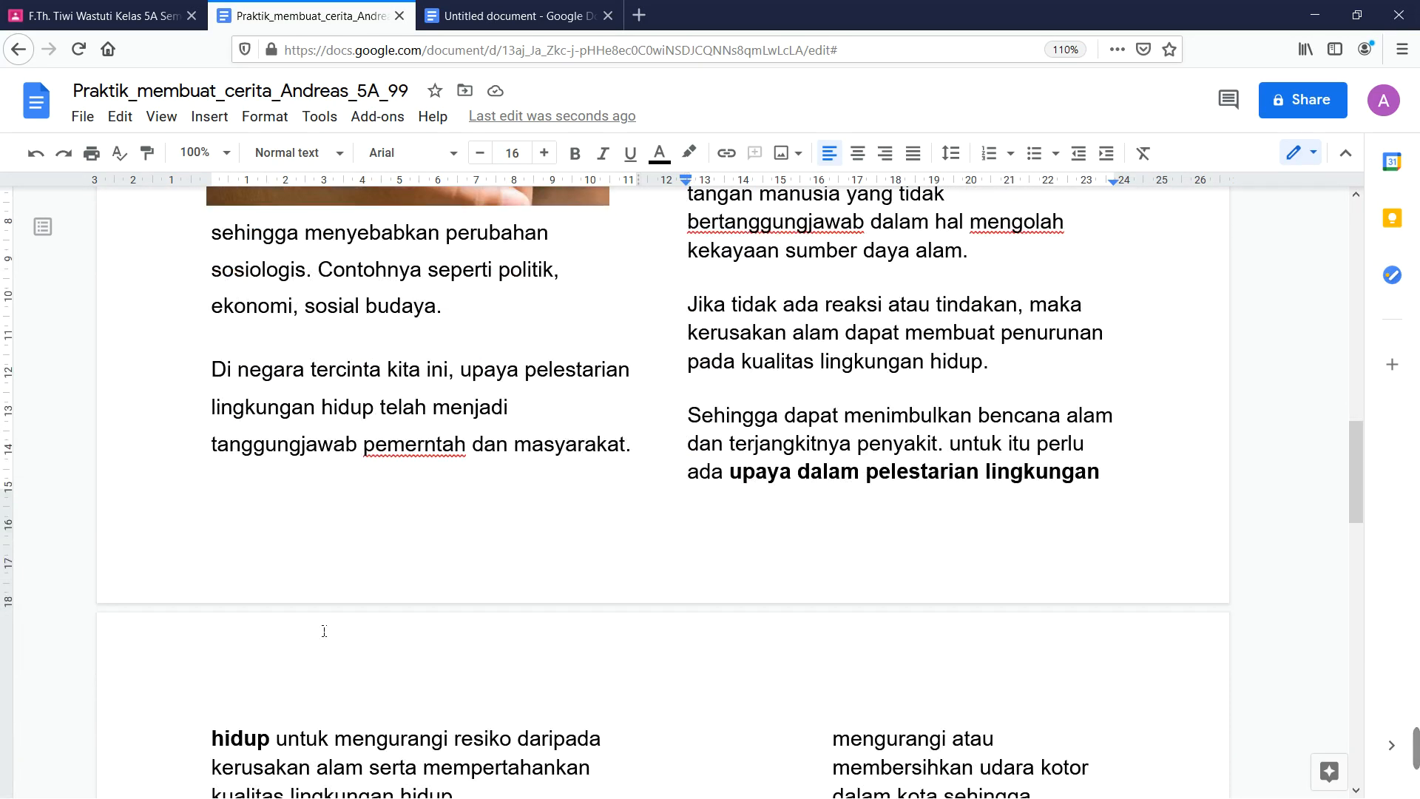
{"action": "scroll", "coordinate": [324, 631], "scroll_direction": "down", "scroll_amount": 3}
{"action": "scroll", "coordinate": [324, 631], "scroll_direction": "down", "scroll_amount": 7}
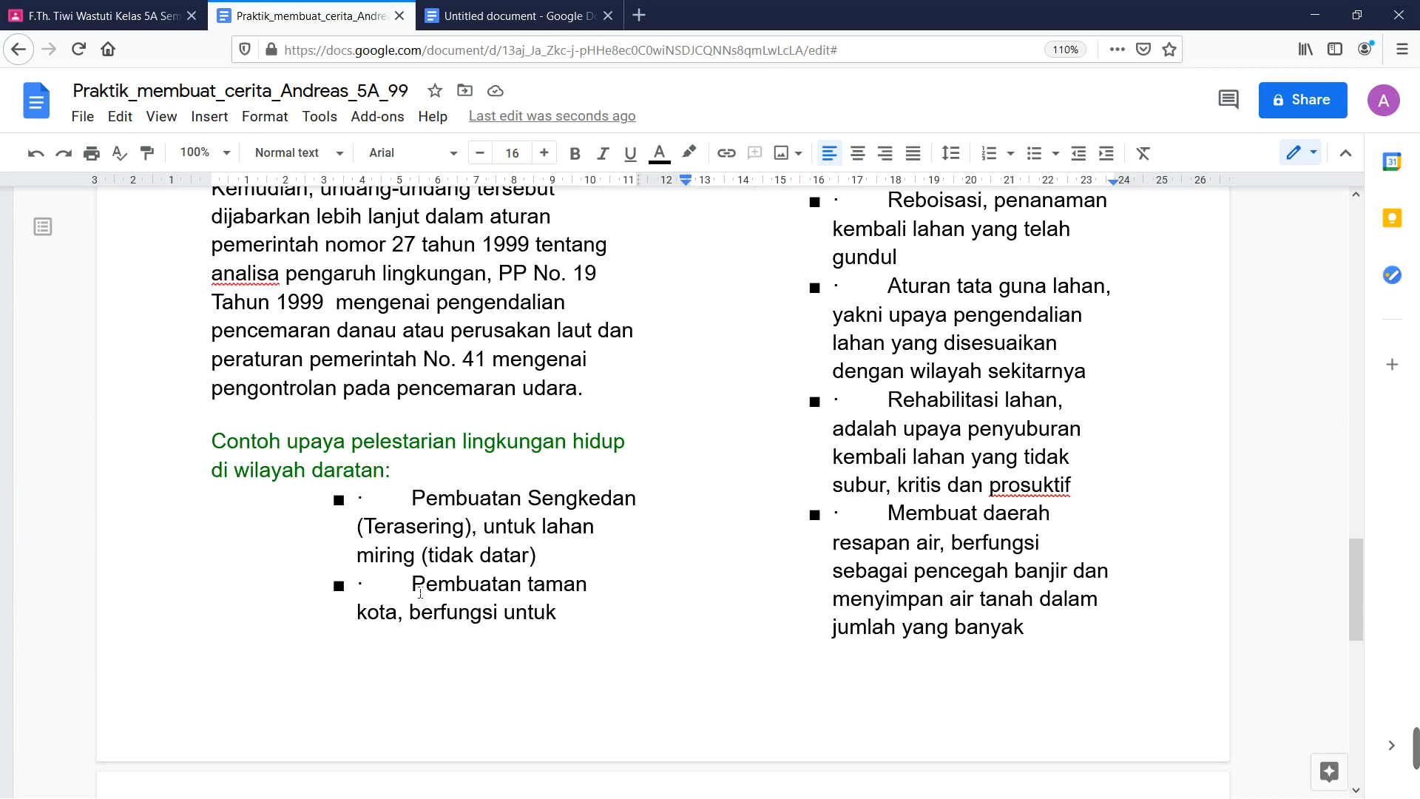
Check the finished pages from the bulleted list back up through the plant picture to the title and drop cap.
{"action": "scroll", "coordinate": [619, 639], "scroll_direction": "up", "scroll_amount": 7}
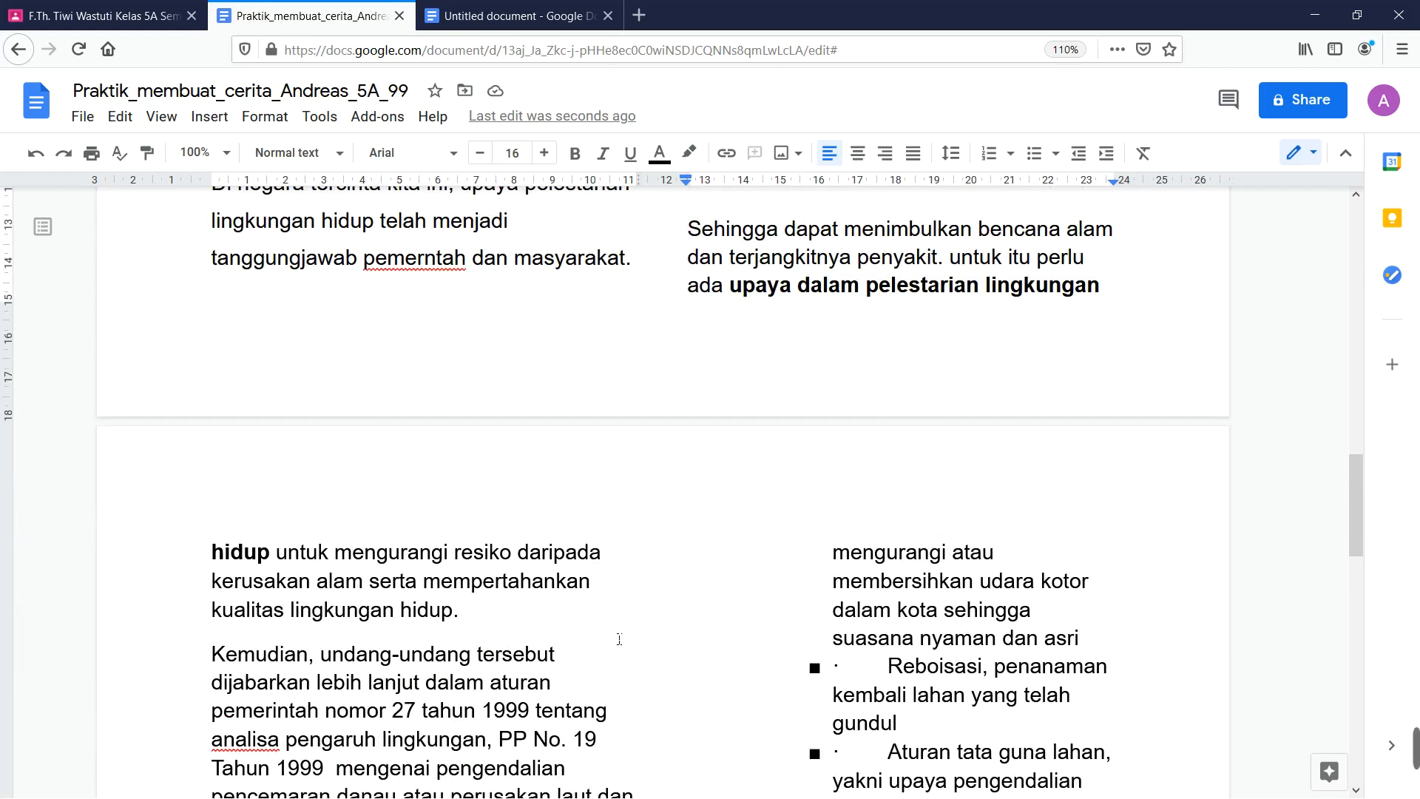
{"action": "scroll", "coordinate": [619, 639], "scroll_direction": "down", "scroll_amount": 2}
{"action": "scroll", "coordinate": [619, 639], "scroll_direction": "up", "scroll_amount": 3}
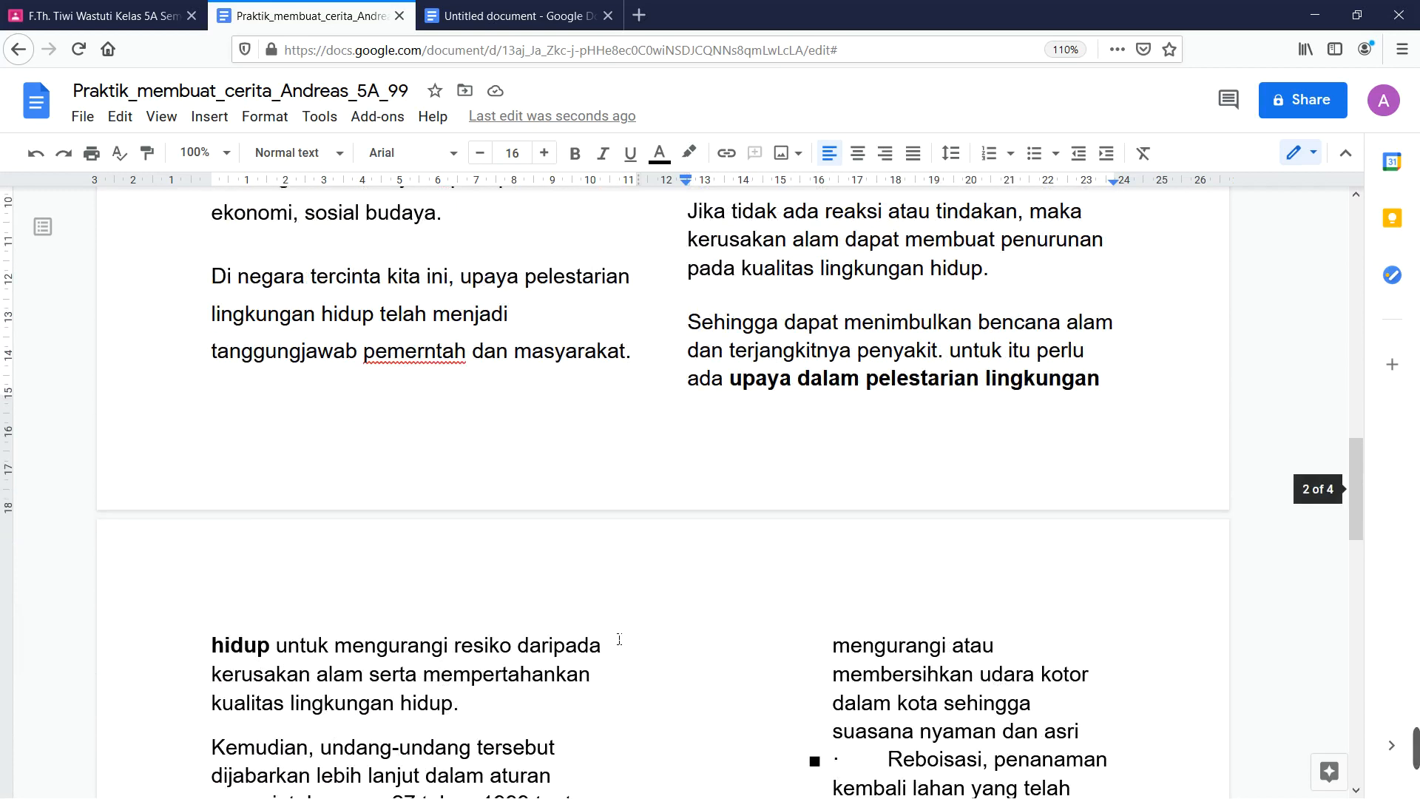
{"action": "scroll", "coordinate": [619, 639], "scroll_direction": "up", "scroll_amount": 8}
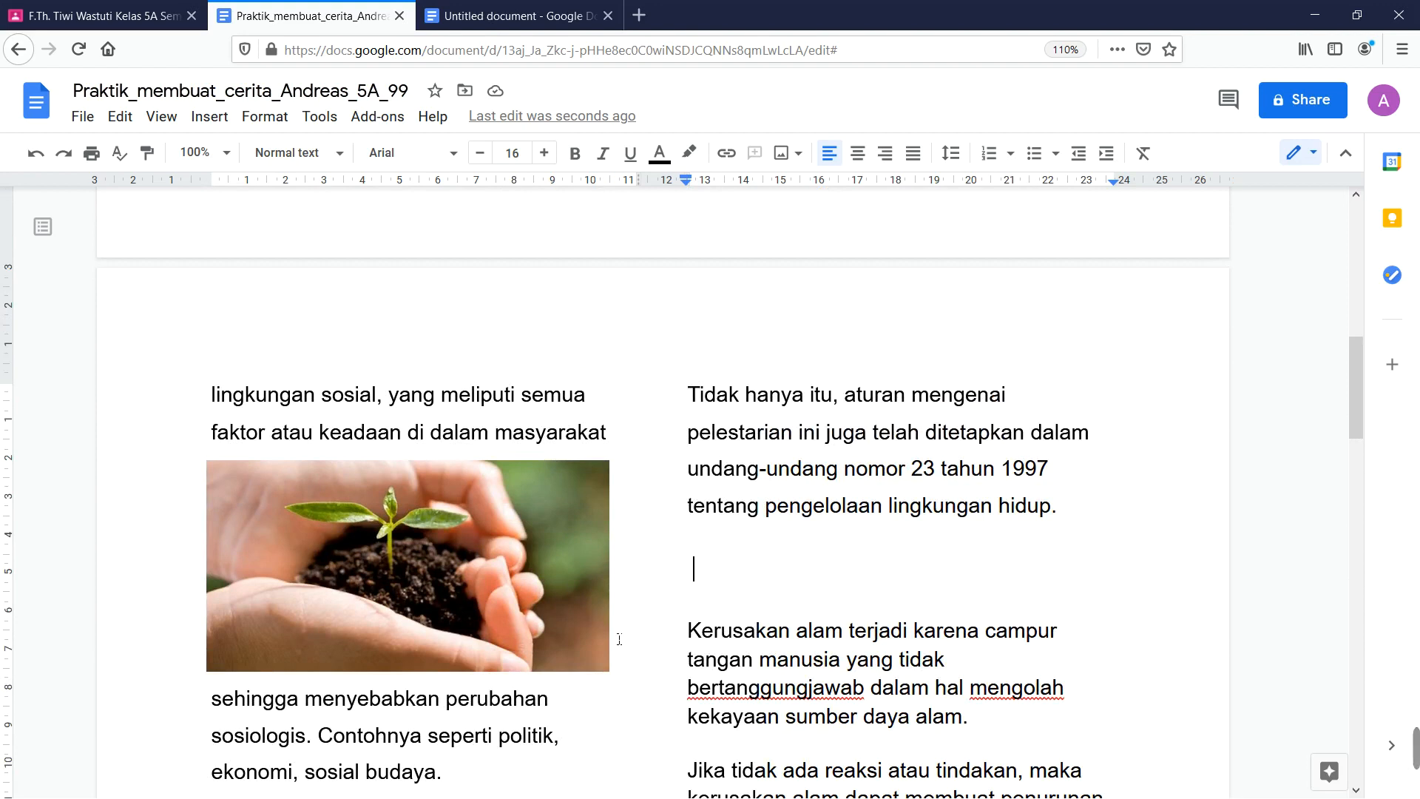
{"action": "scroll", "coordinate": [619, 639], "scroll_direction": "up", "scroll_amount": 10}
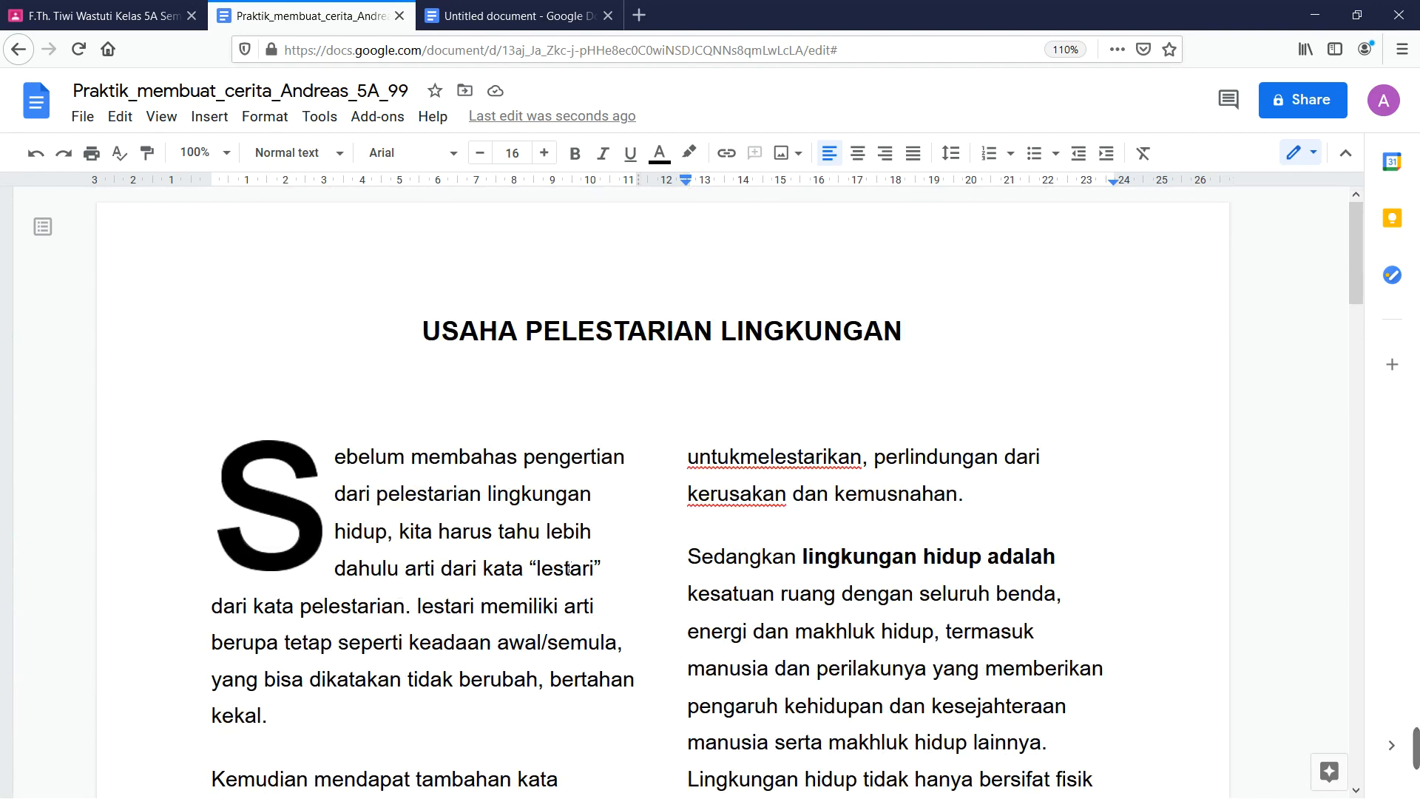
{"action": "scroll", "coordinate": [567, 570], "scroll_direction": "down", "scroll_amount": 5}
{"action": "scroll", "coordinate": [567, 569], "scroll_direction": "up", "scroll_amount": 5}
Download the document as a Microsoft Word (.docx) file, save it in the "download fix pts" folder, and show the recent downloads.
{"action": "left_click", "coordinate": [84, 119]}
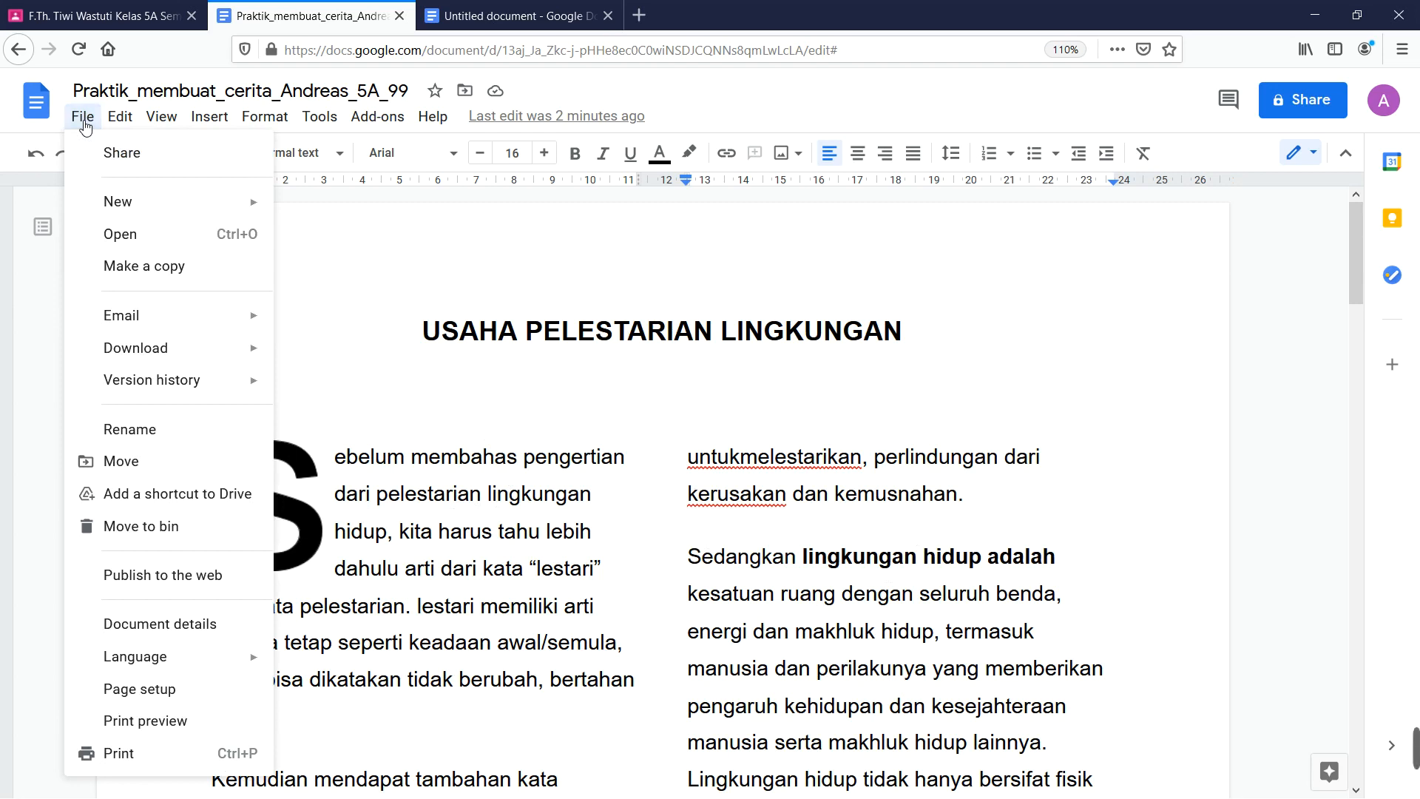
{"action": "mouse_move", "coordinate": [147, 354]}
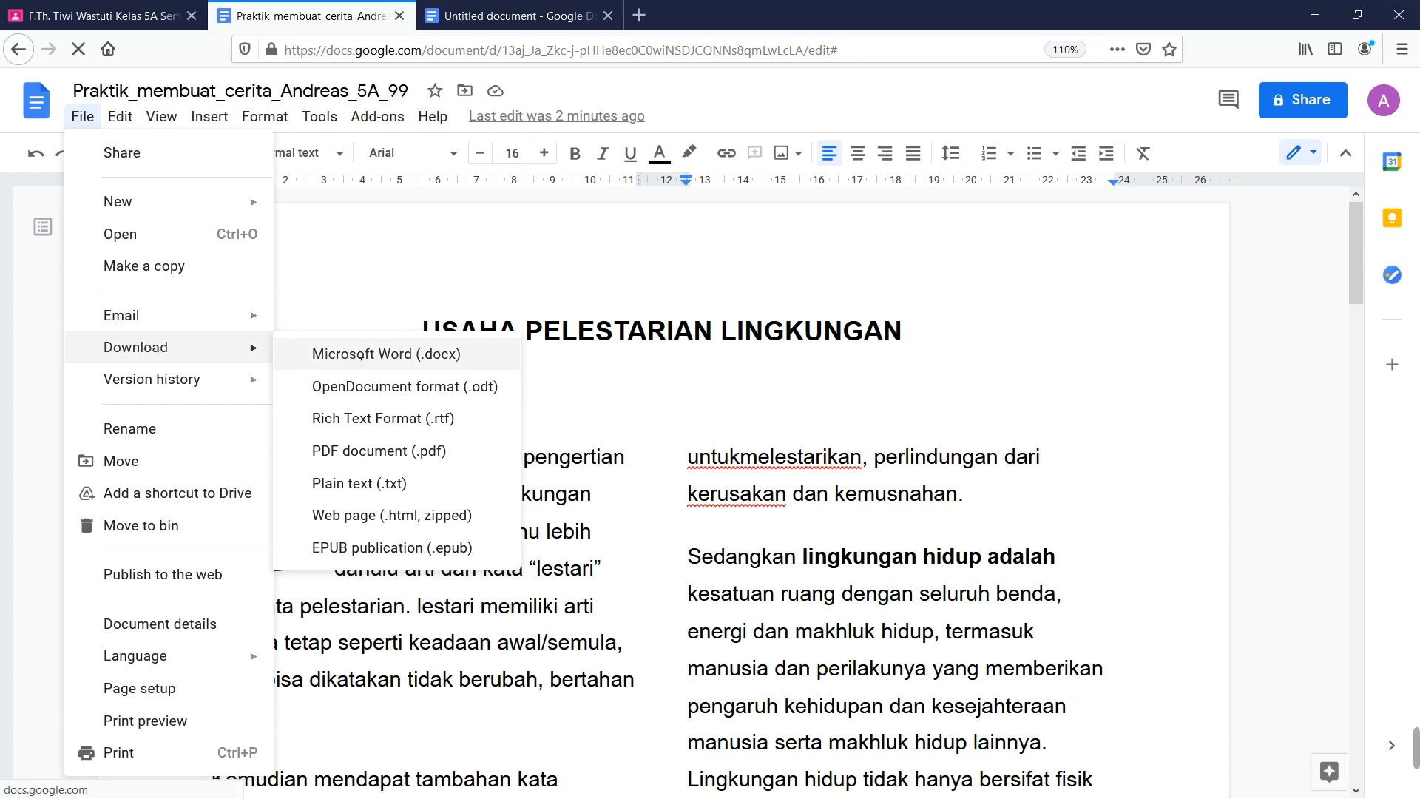
{"action": "left_click", "coordinate": [360, 357]}
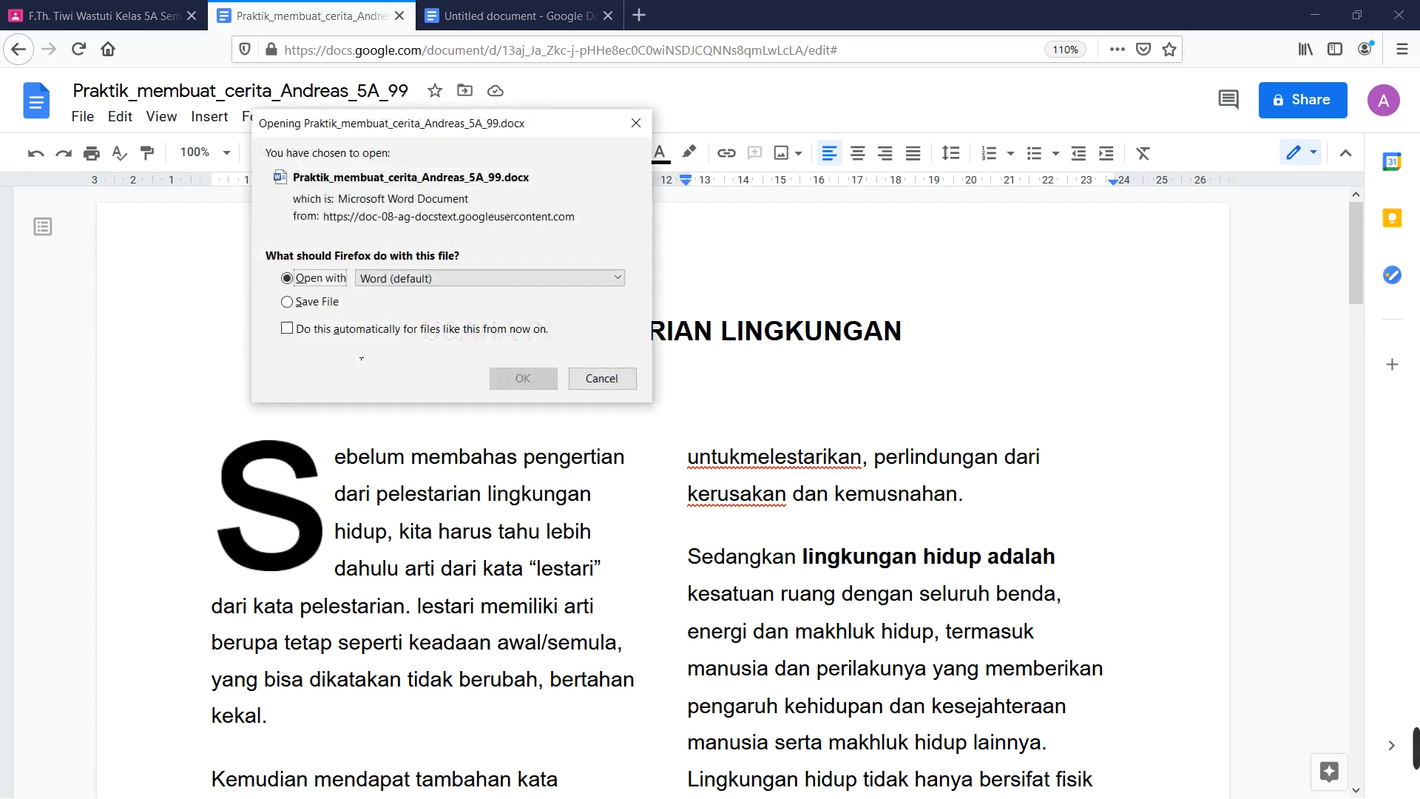
{"action": "left_click", "coordinate": [287, 302]}
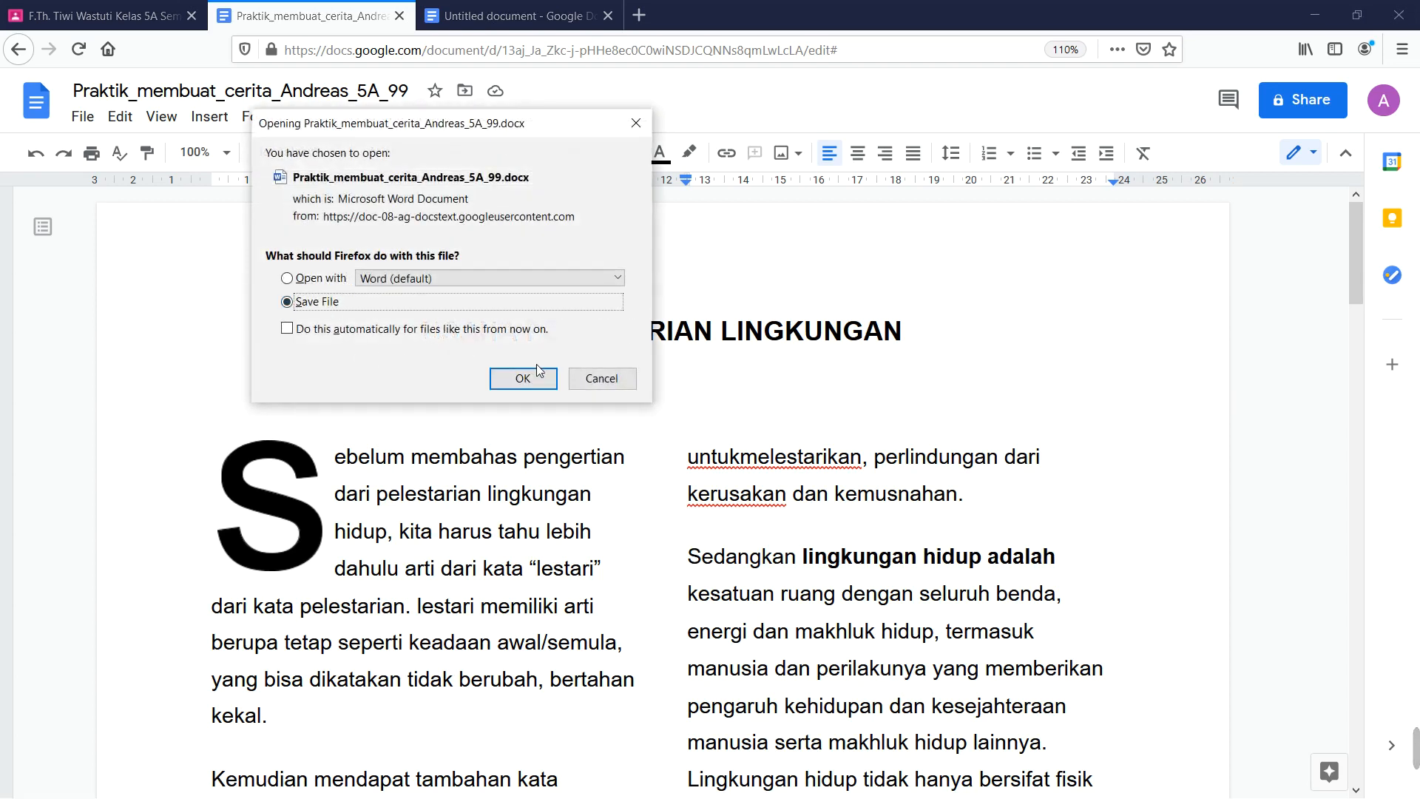
{"action": "left_click", "coordinate": [539, 376]}
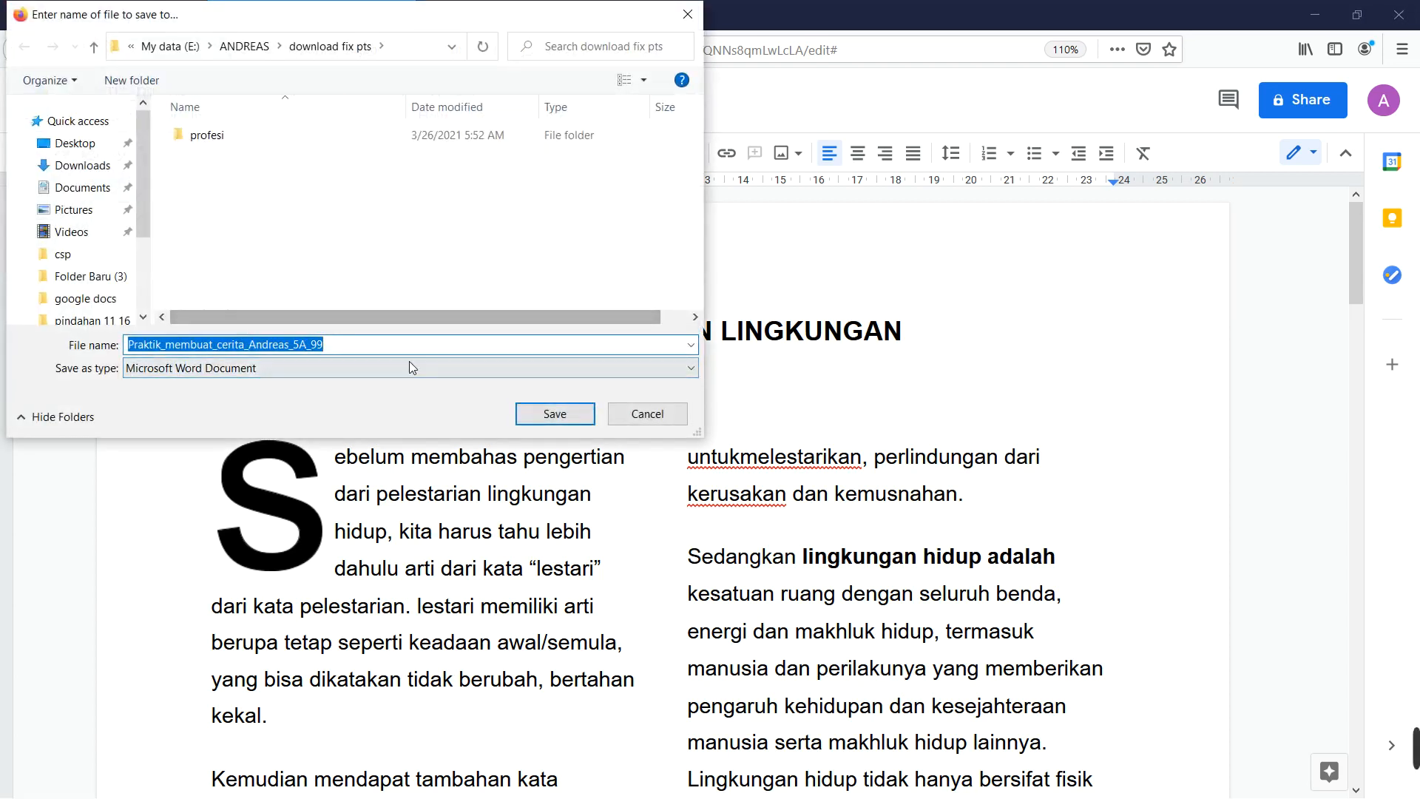
{"action": "left_click", "coordinate": [569, 415]}
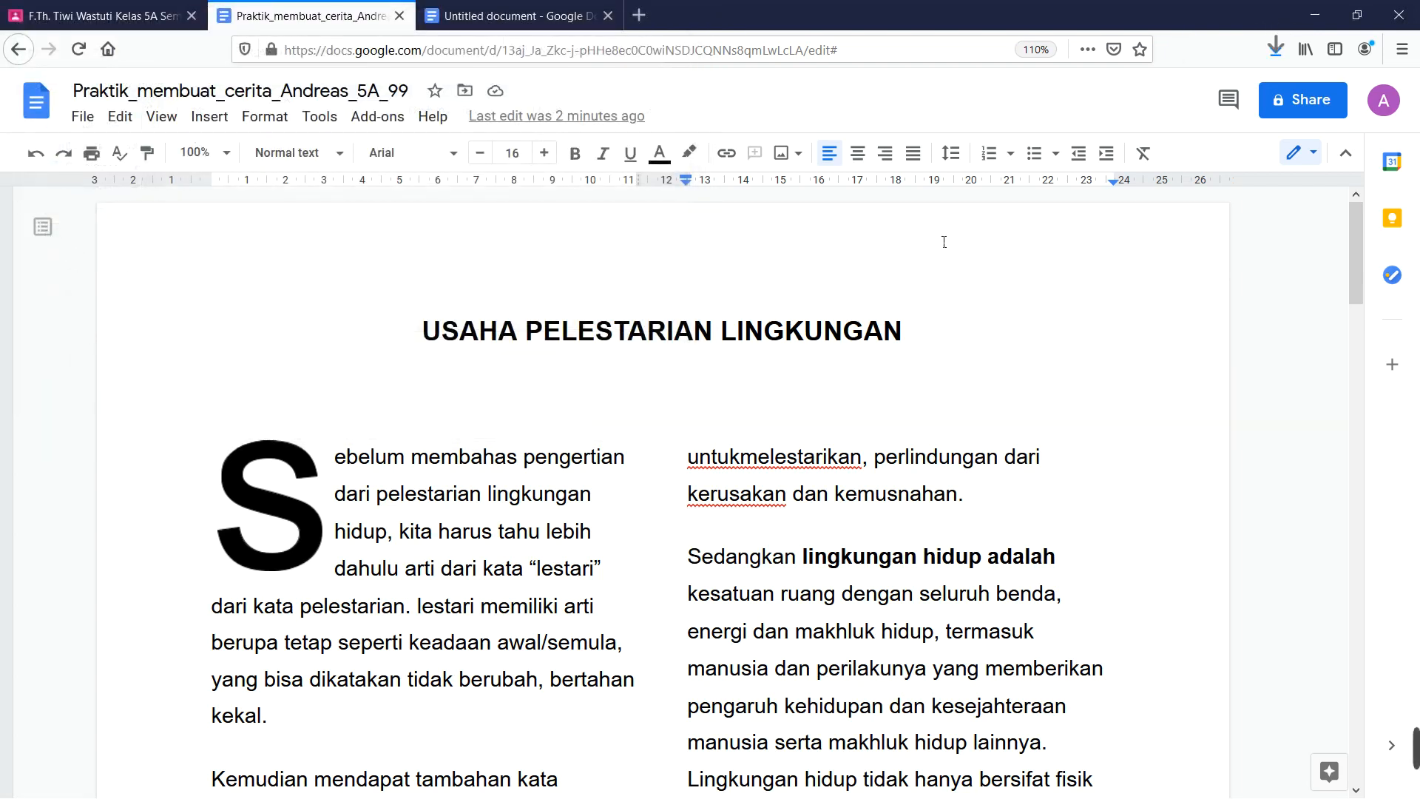
{"action": "left_click", "coordinate": [1276, 50]}
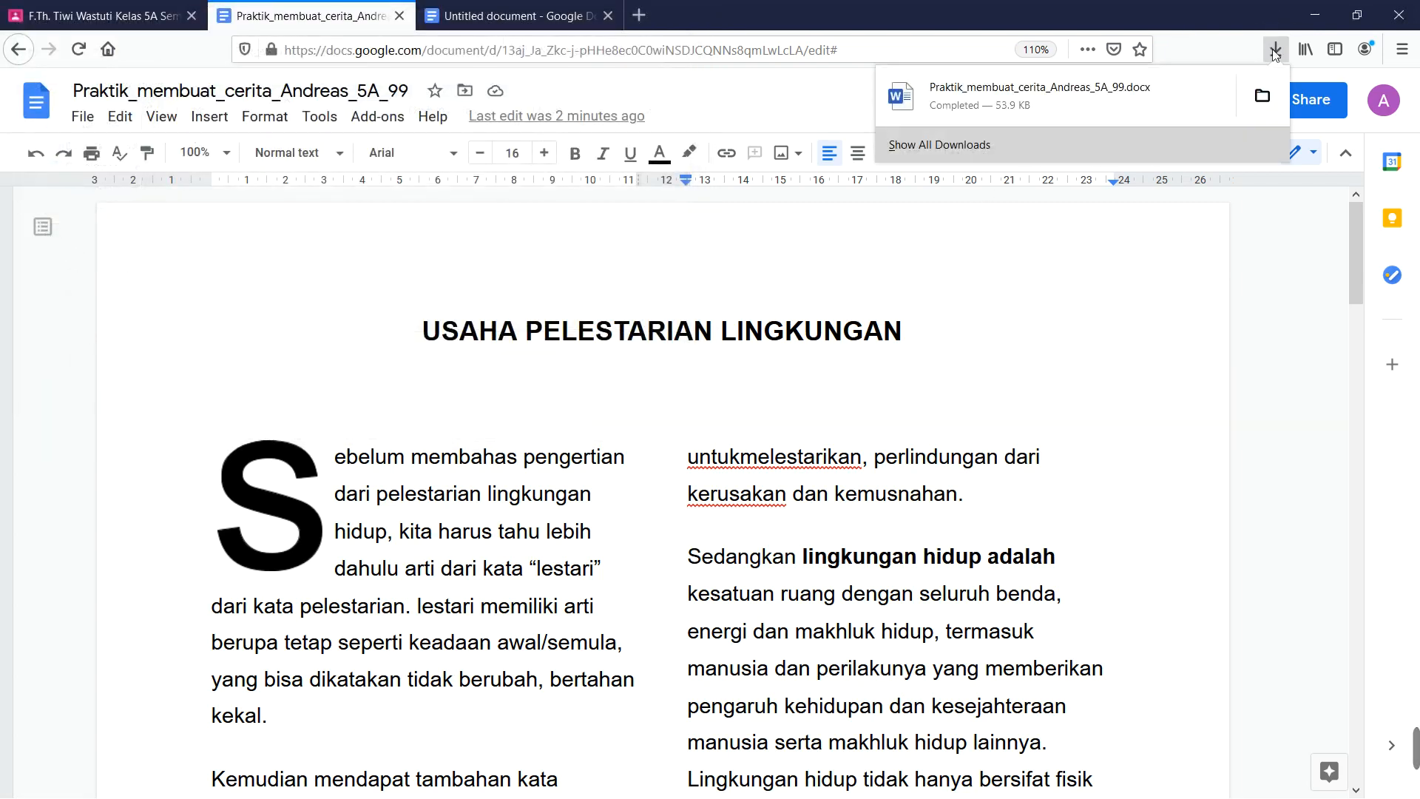